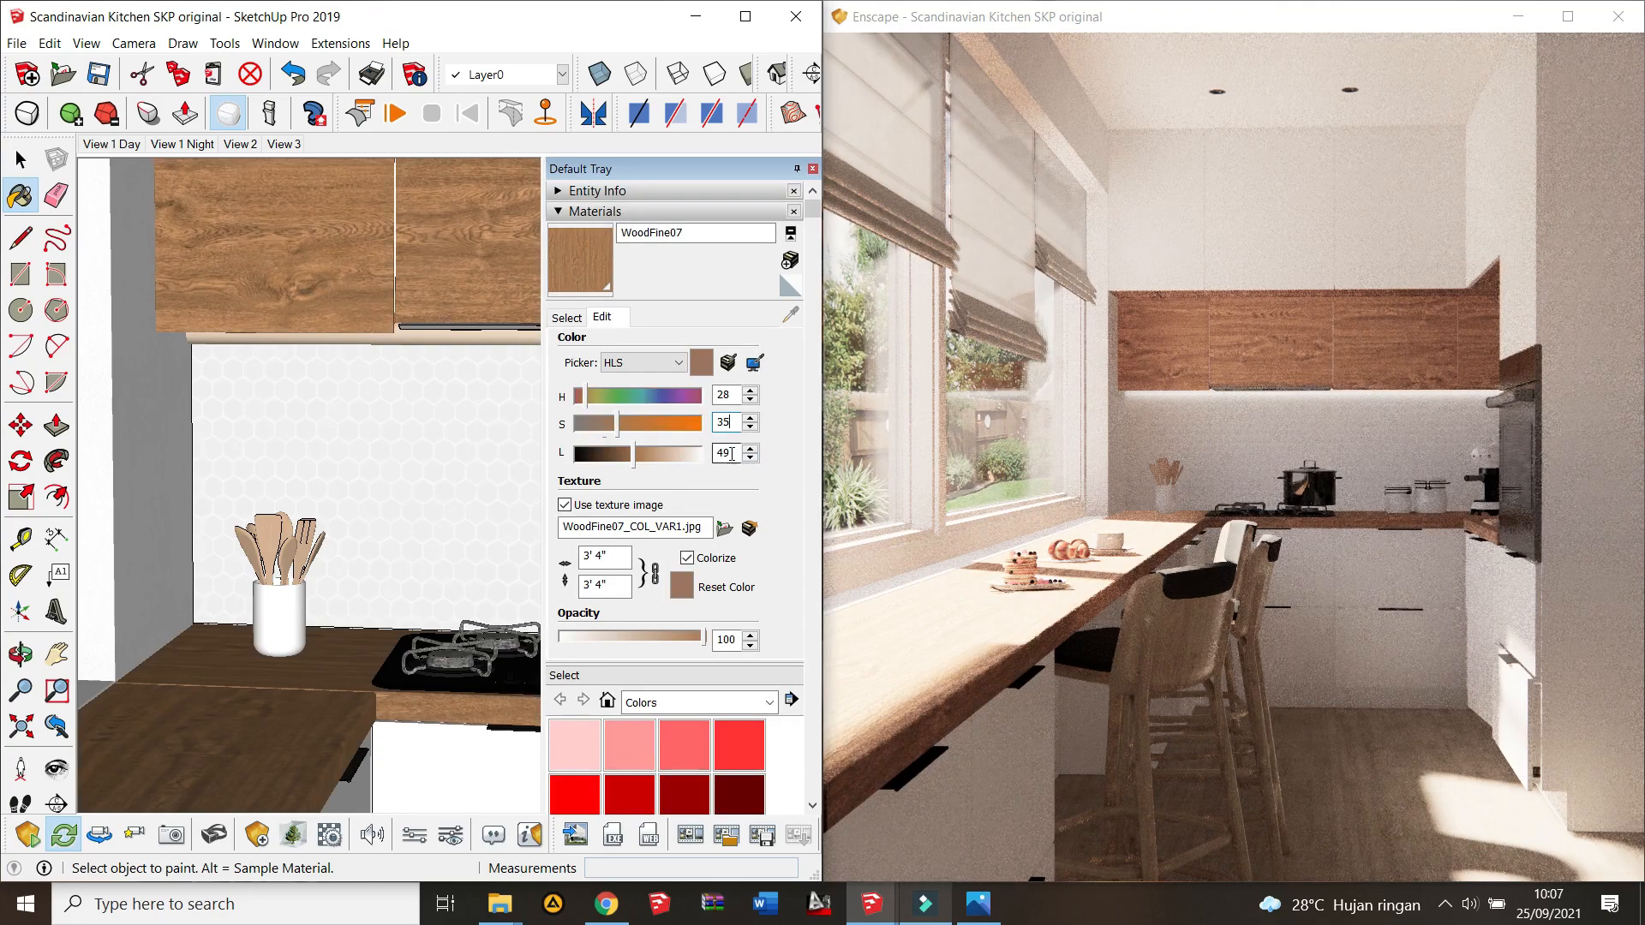
Step: Sample the dark polished aluminum material on the coffee machine and lighten it to a luminance of 54
{"action": "type", "text": "6"}
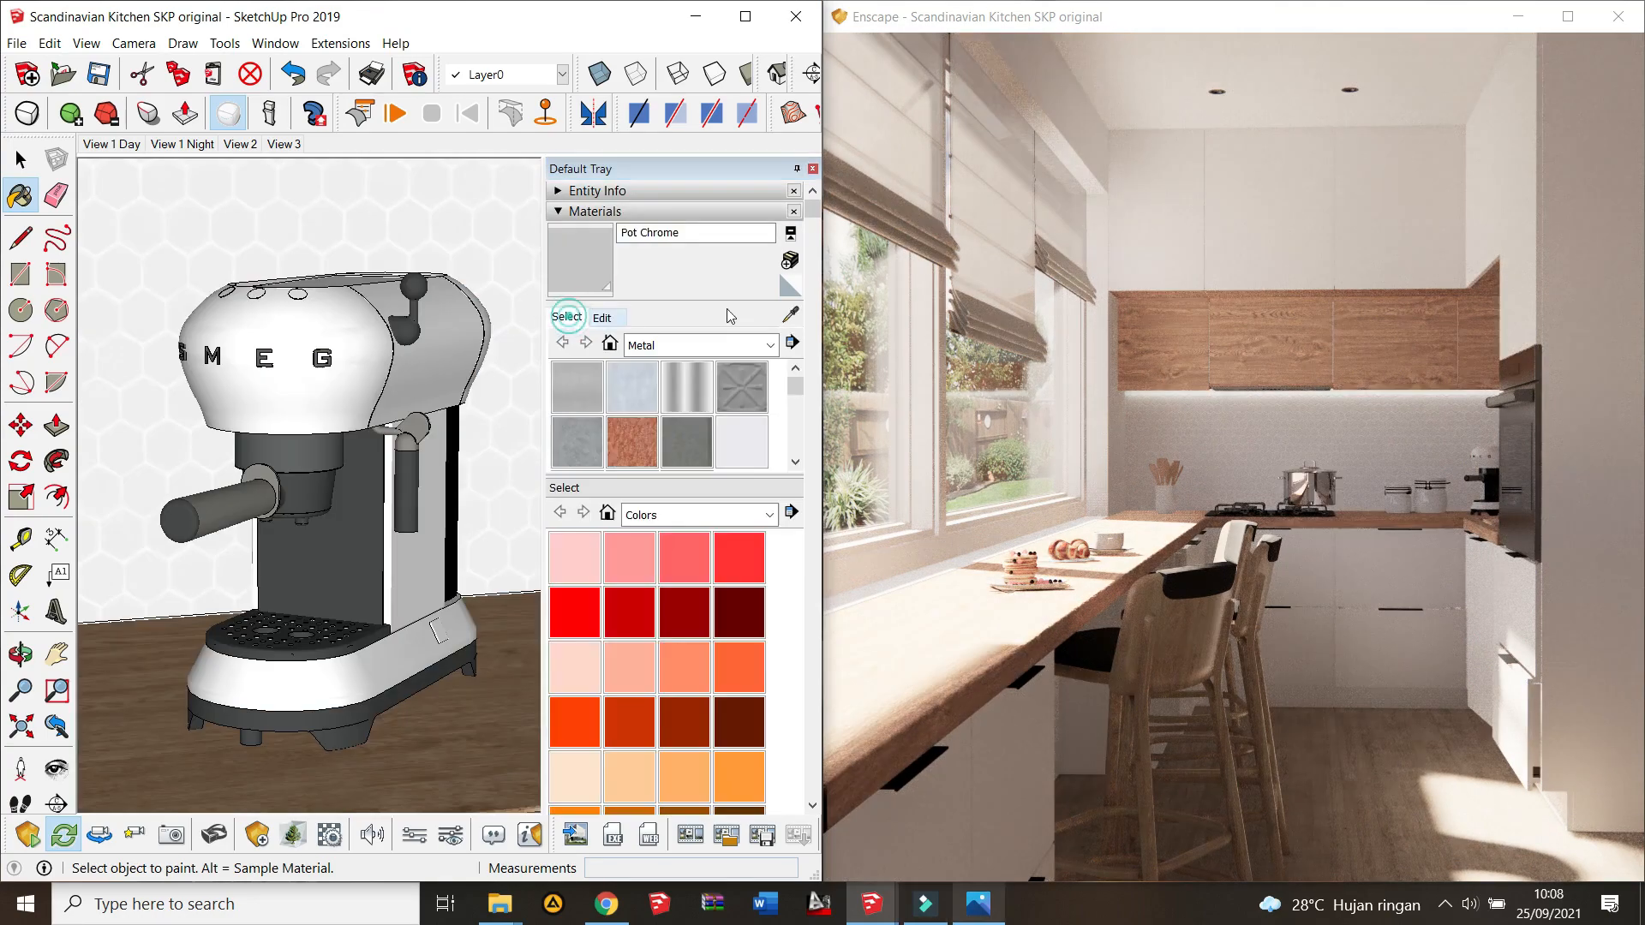
{"action": "left_click", "coordinate": [352, 540], "text": "alt"}
{"action": "left_click_drag", "start_coordinate": [633, 458], "coordinate": [641, 463]}
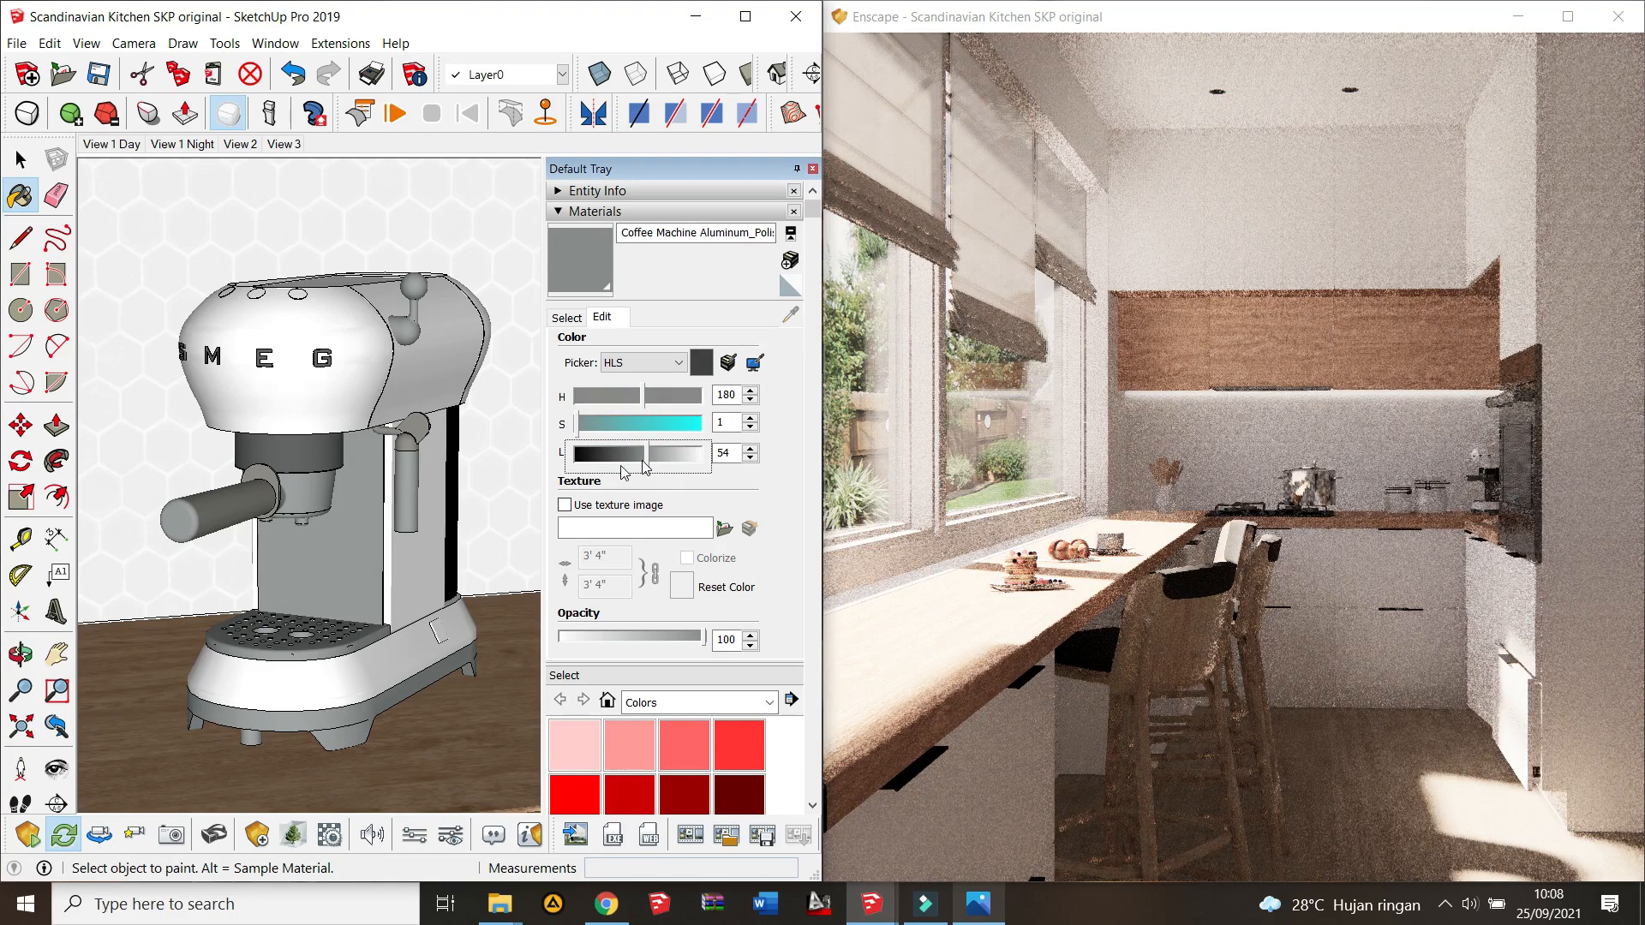
{"action": "left_click", "coordinate": [567, 318]}
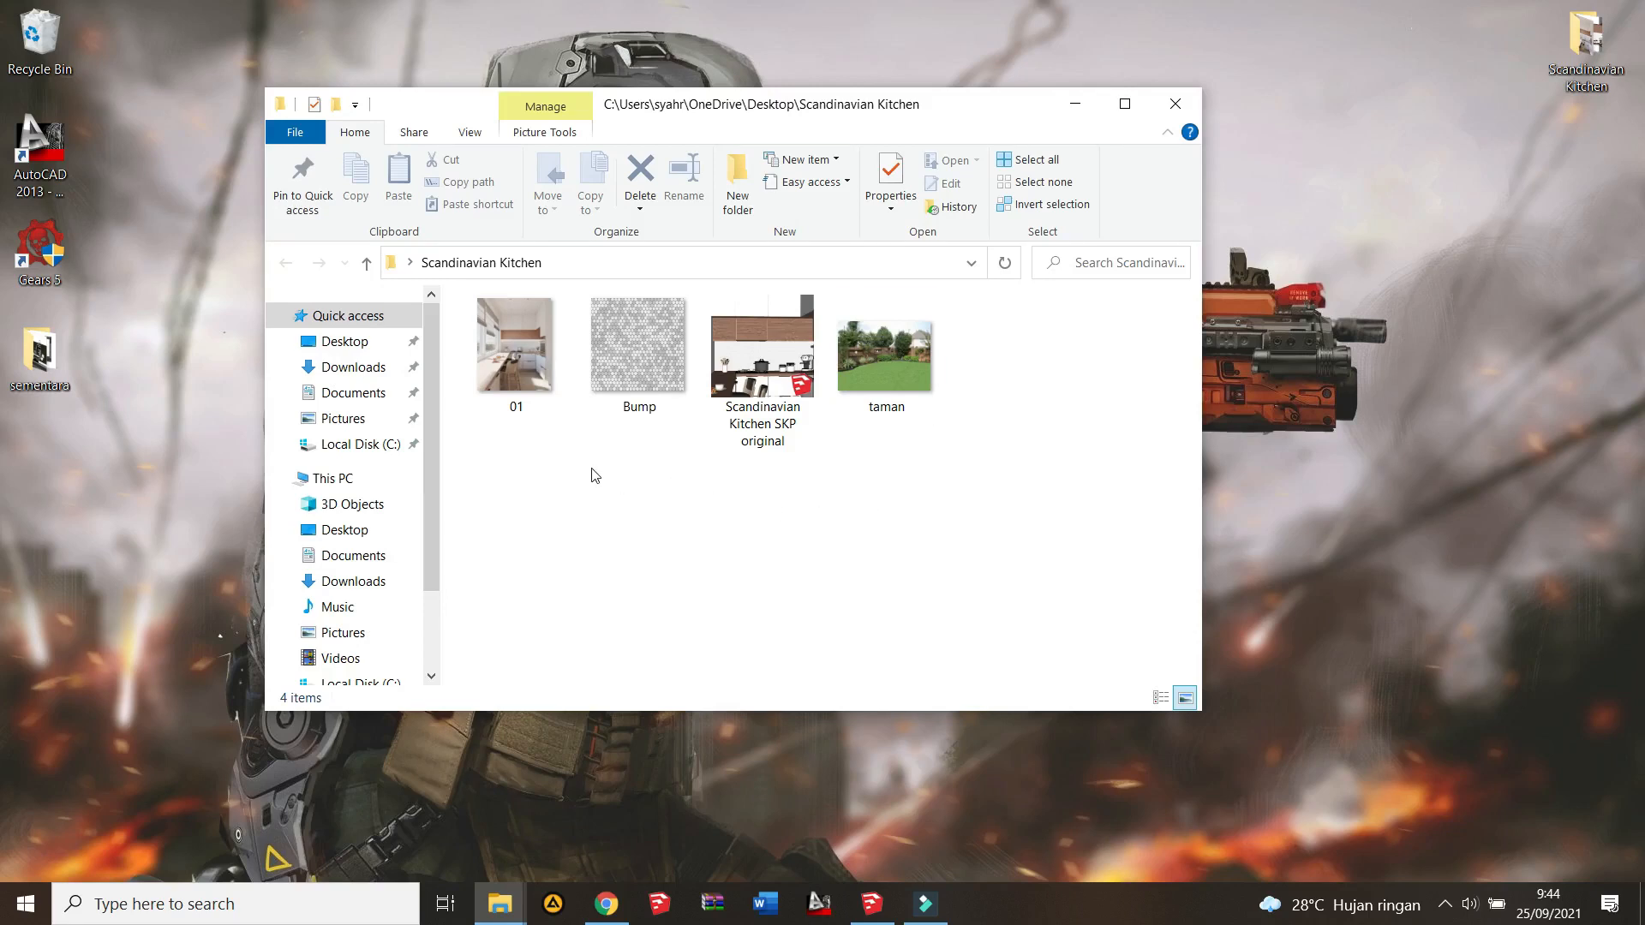
Step: Open the reference image 01 from the Scandinavian Kitchen folder, view it at full window size, and minimize it
{"action": "left_click", "coordinate": [517, 343]}
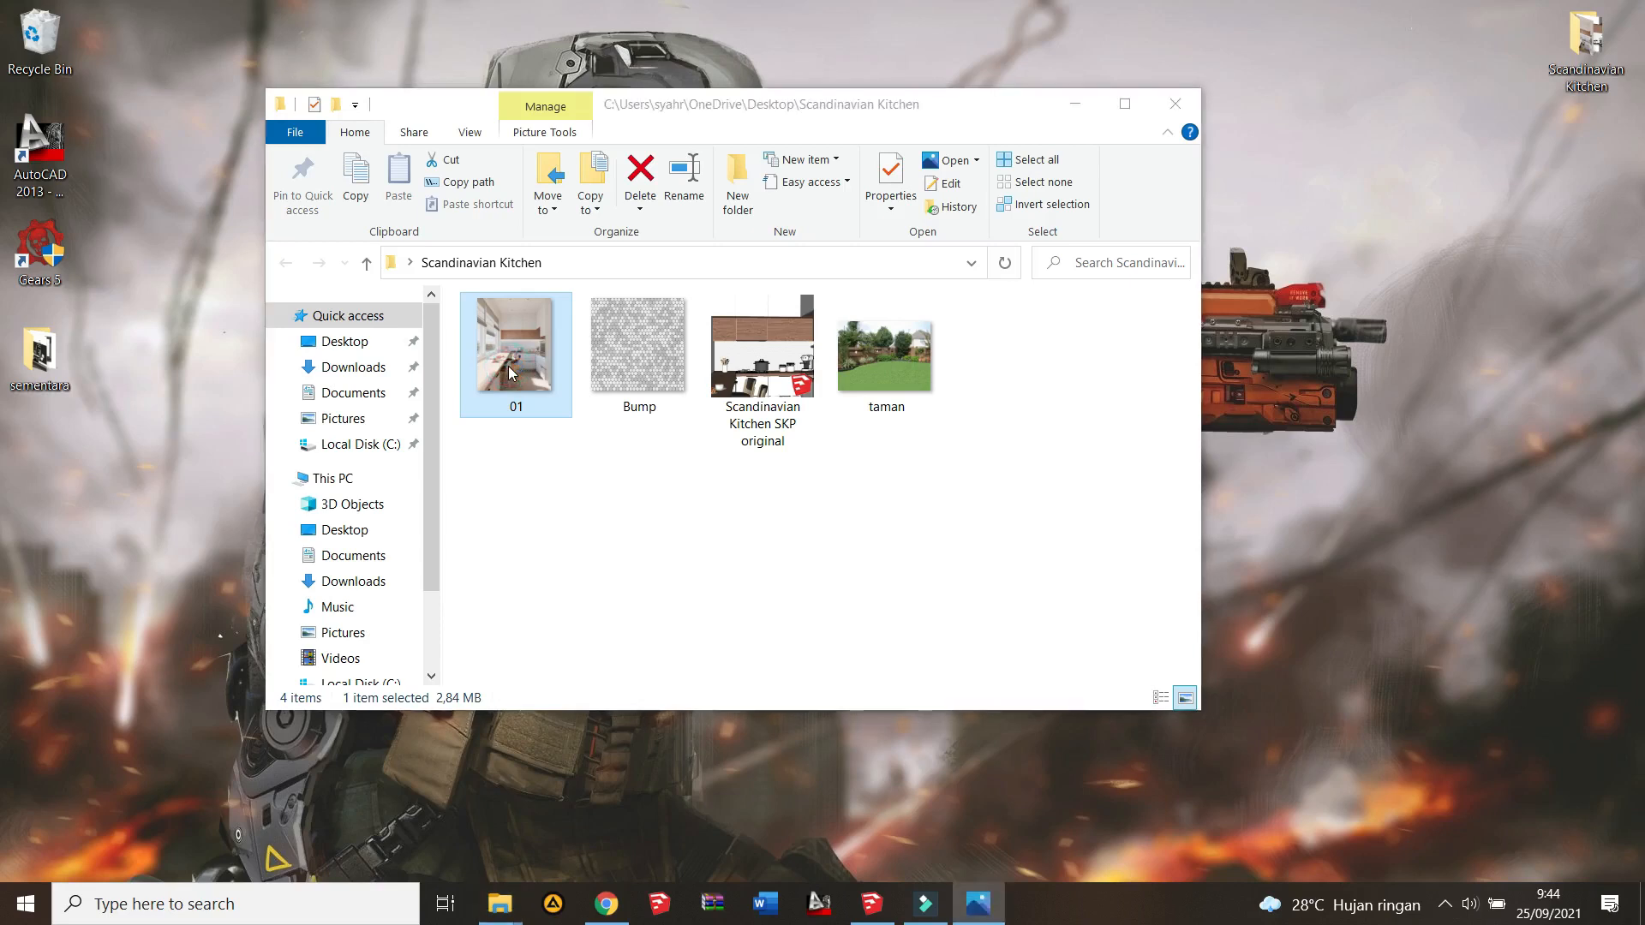
{"action": "left_click_drag", "start_coordinate": [1047, 137], "coordinate": [600, 2]}
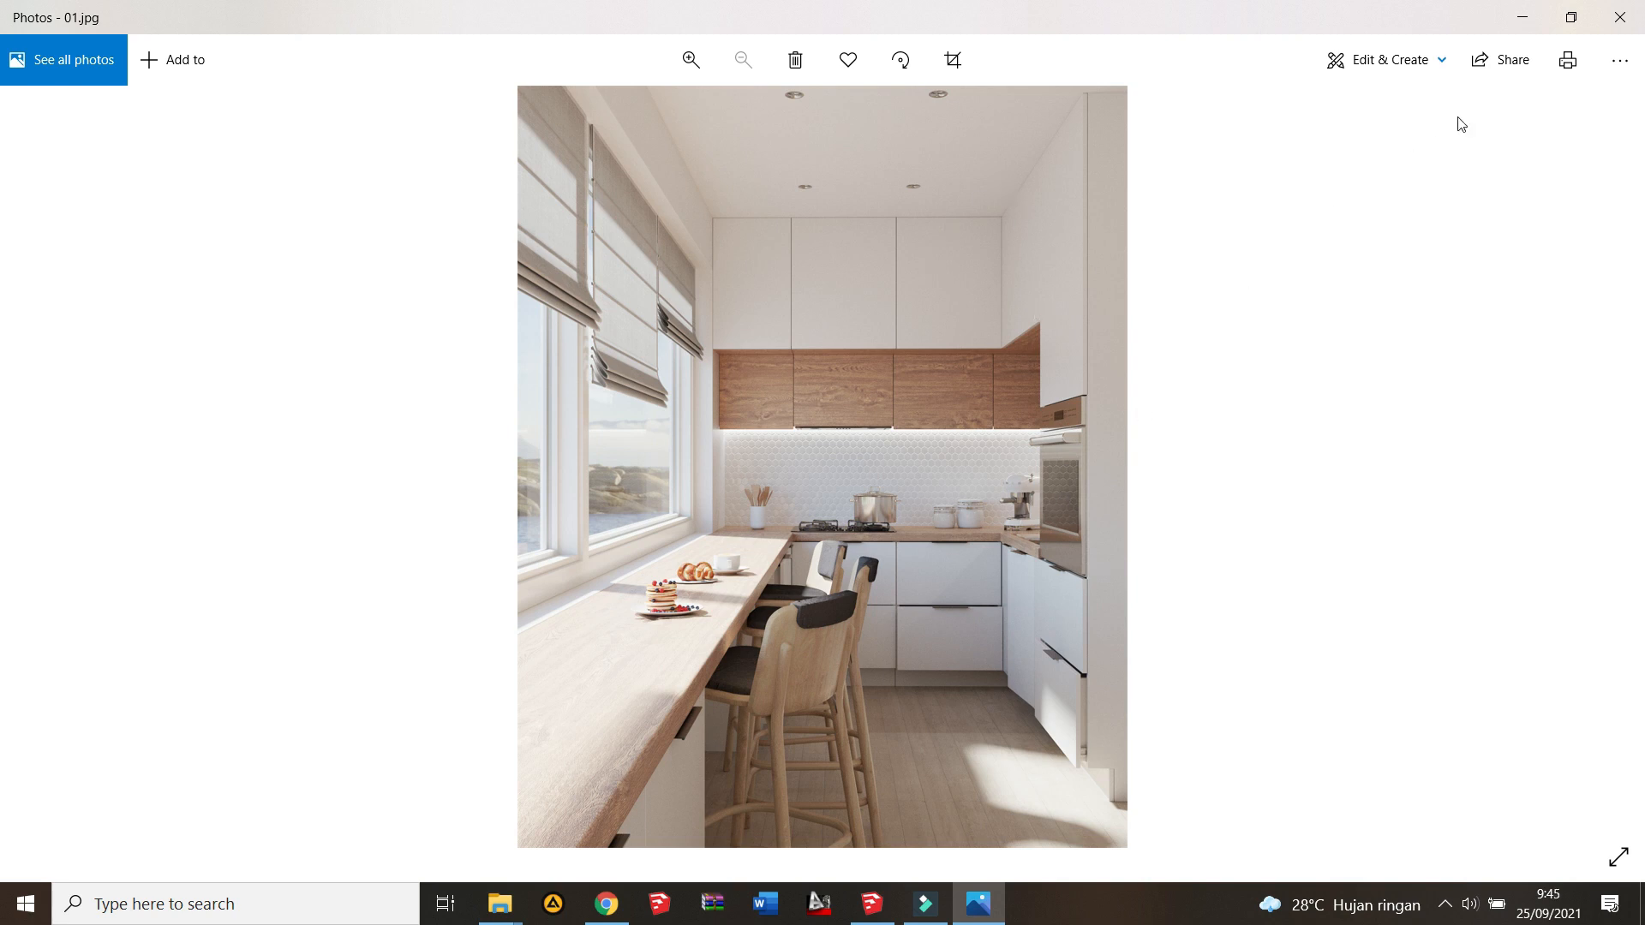
{"action": "left_click", "coordinate": [1523, 17]}
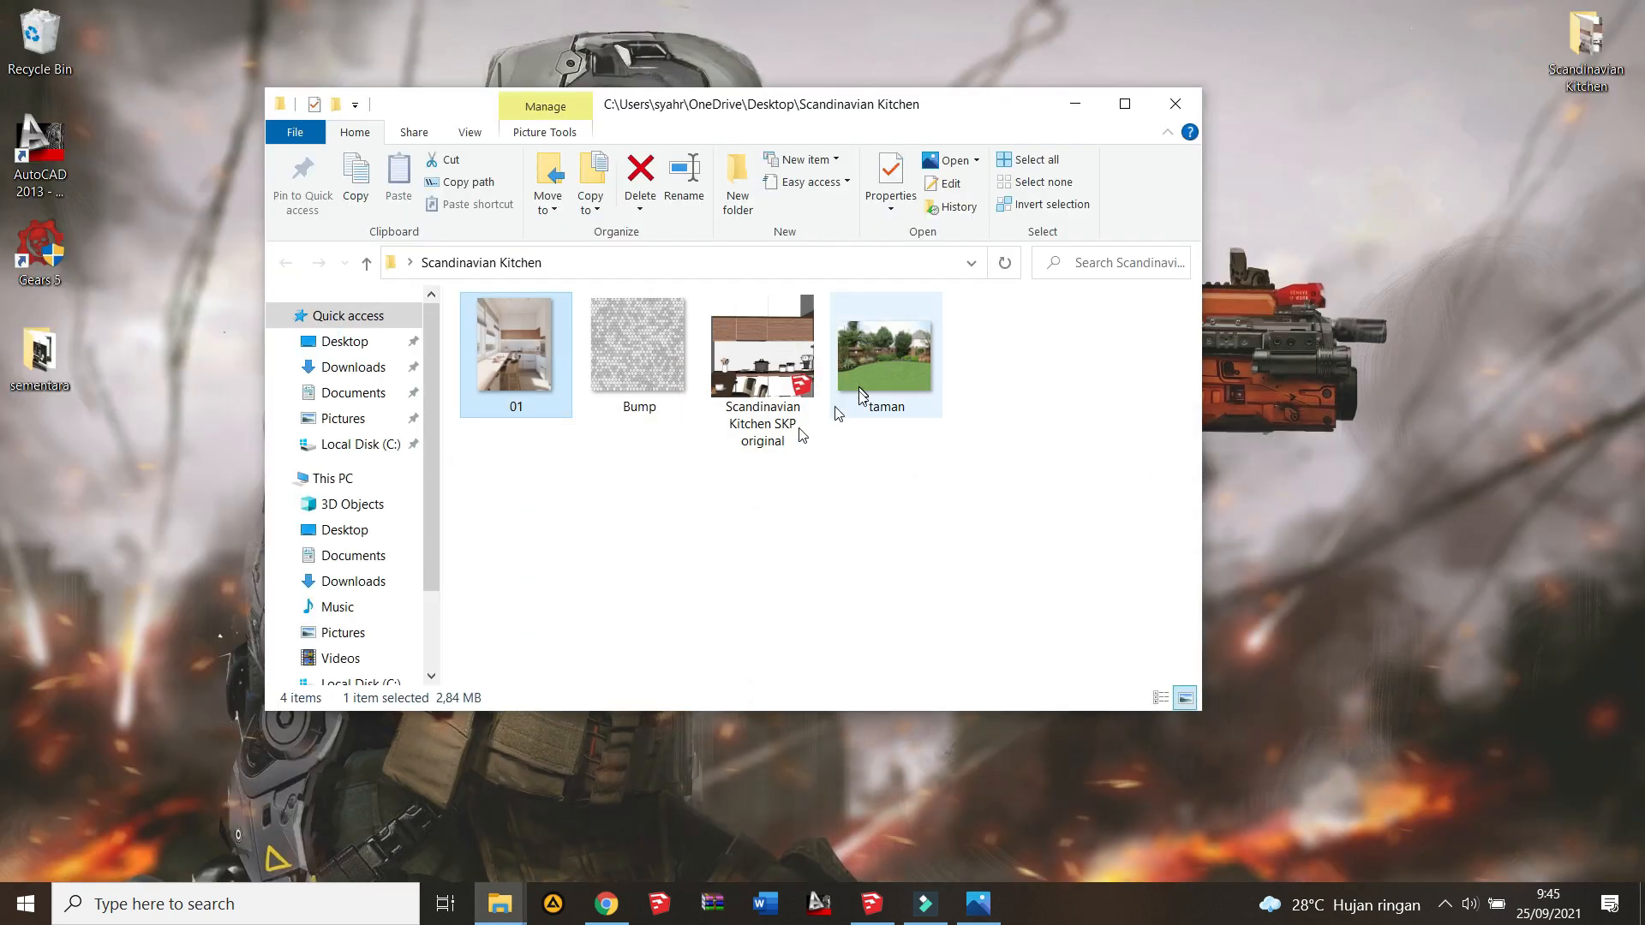
Step: Review the kitchen SketchUp model, Bump and taman files in the Scandinavian Kitchen folder, and minimize the folder window
{"action": "left_click", "coordinate": [651, 515]}
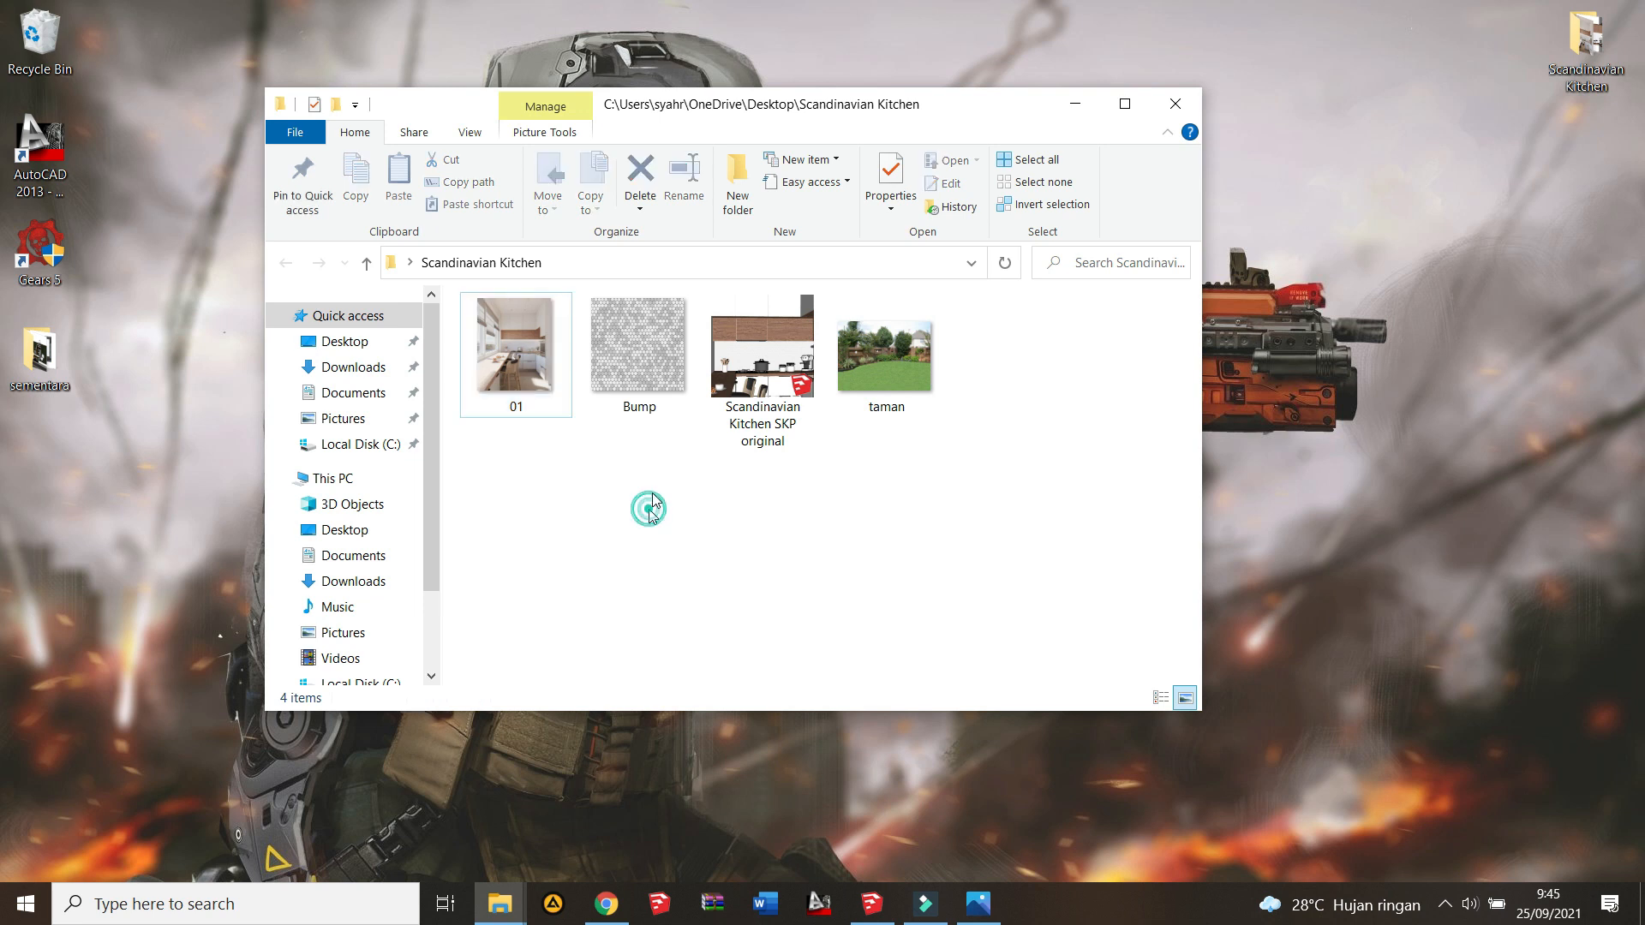
{"action": "left_click", "coordinate": [740, 353]}
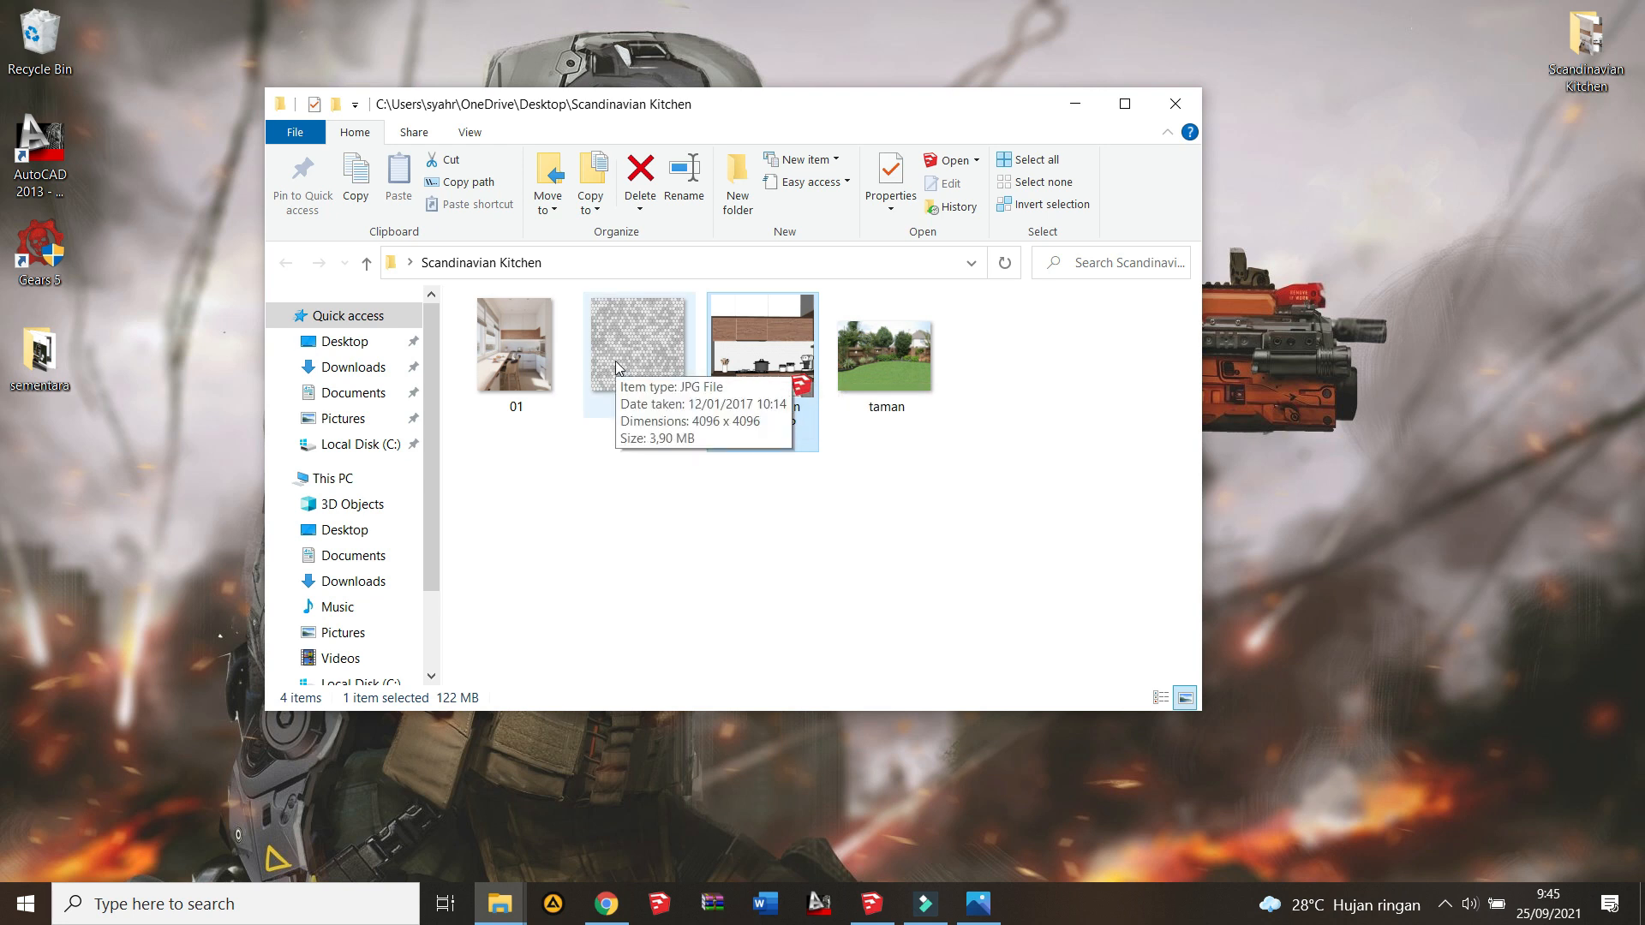
{"action": "left_click", "coordinate": [900, 363]}
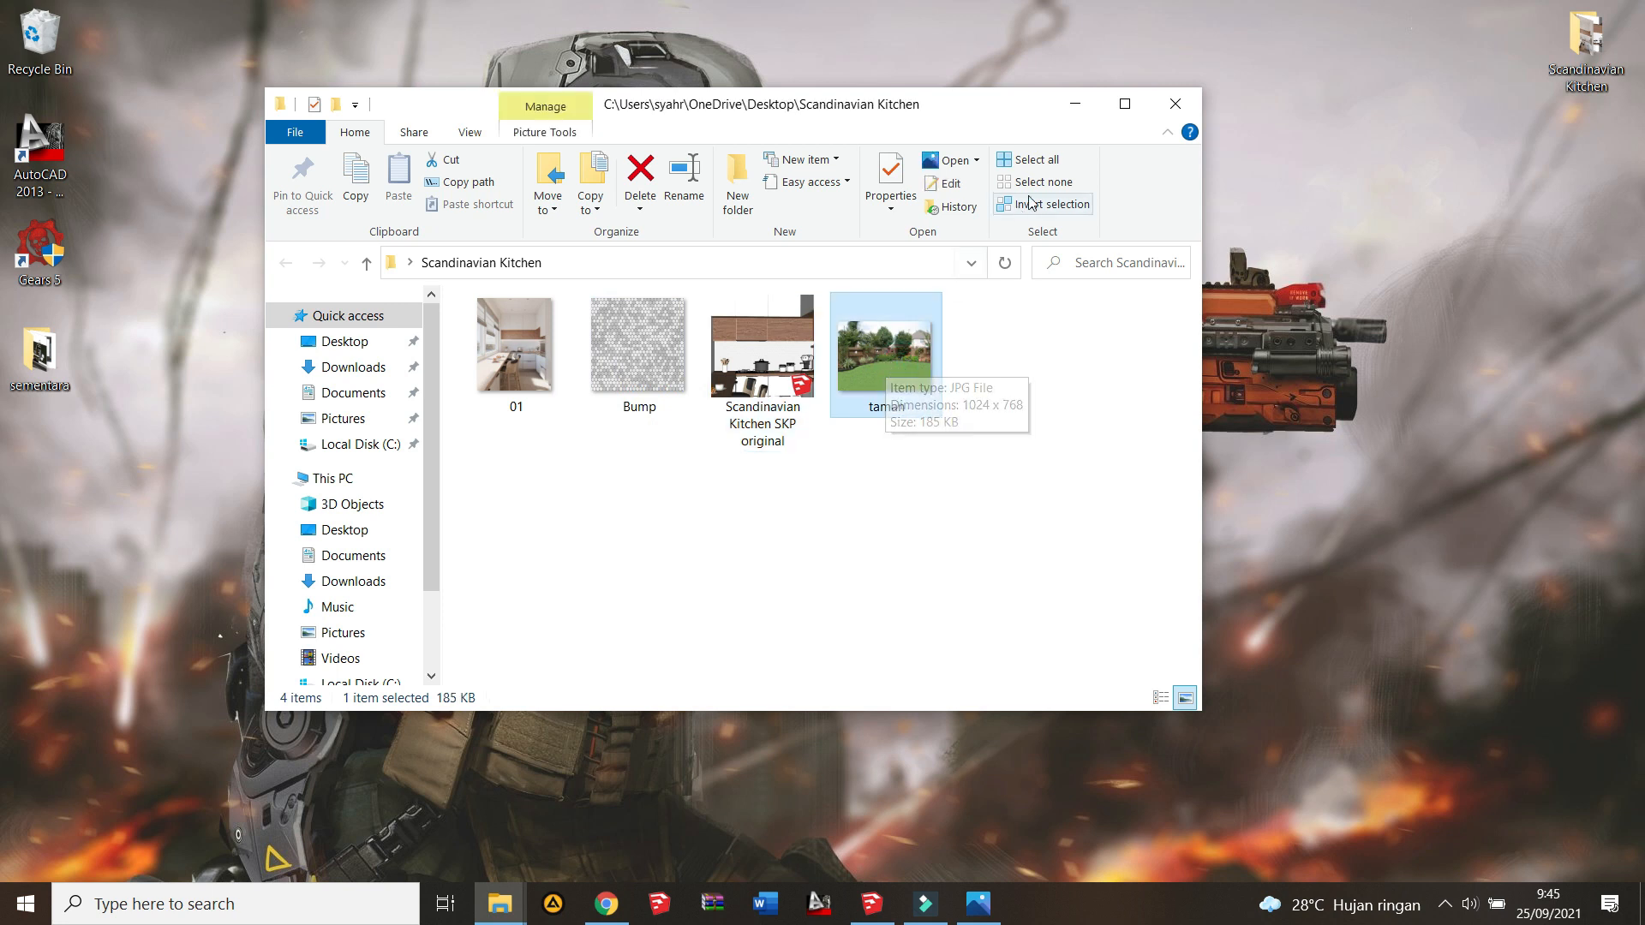
{"action": "left_click", "coordinate": [803, 337]}
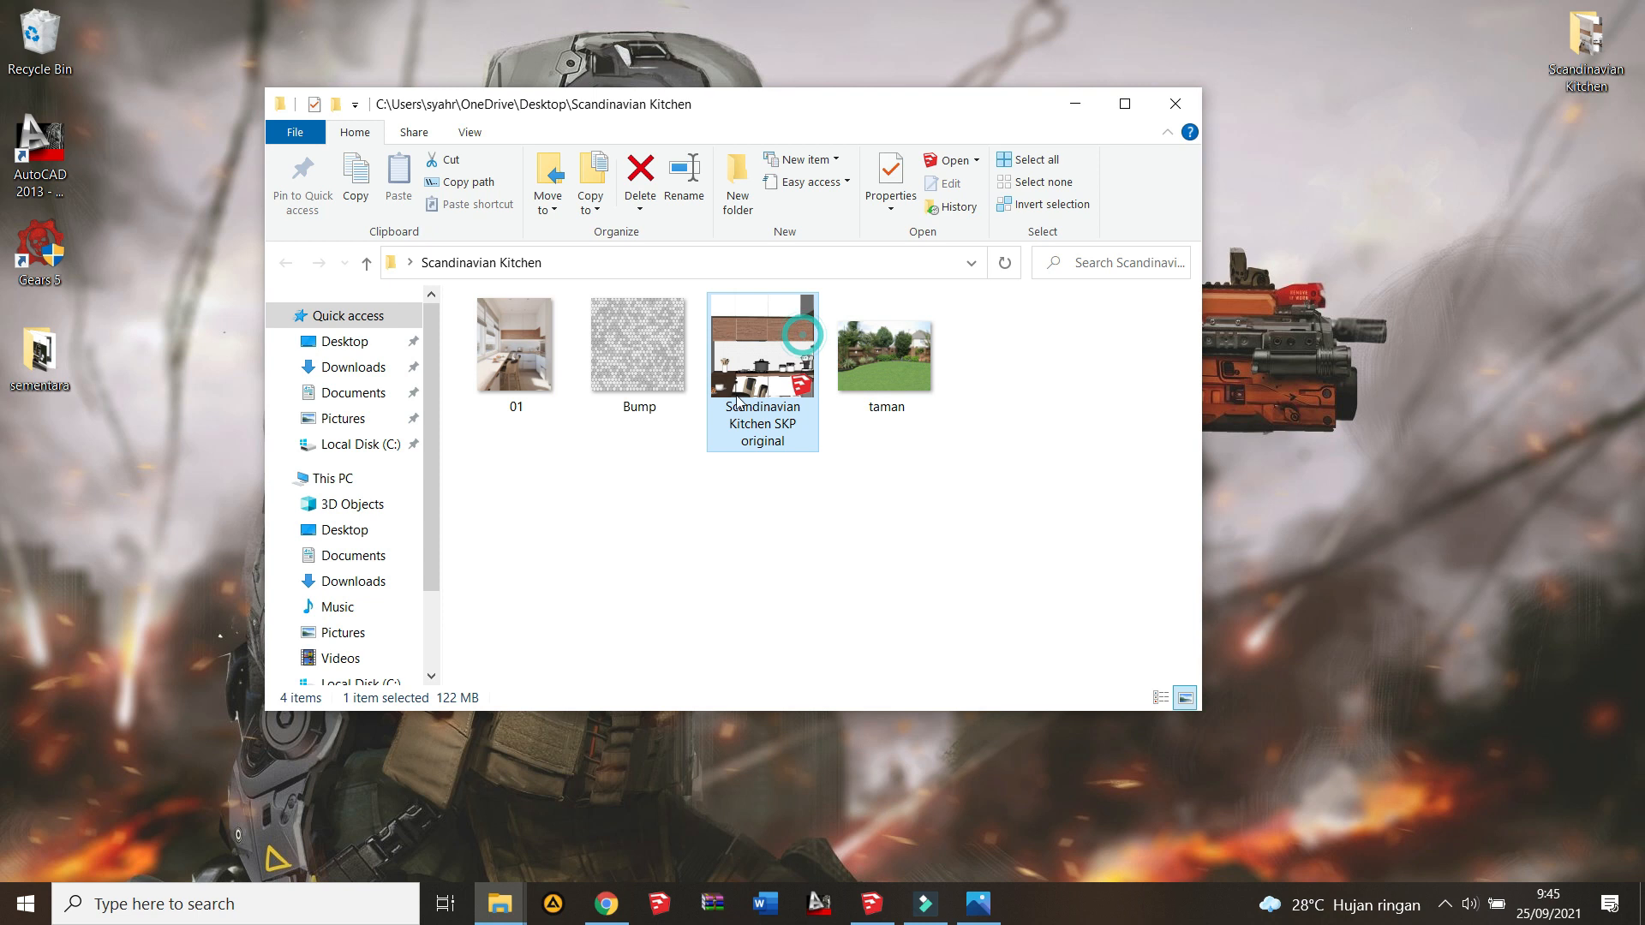
{"action": "left_click", "coordinate": [1075, 103]}
Step: Switch to Chrome and highlight the web address of the Scandinavian Kitchen product page
{"action": "left_click", "coordinate": [605, 904]}
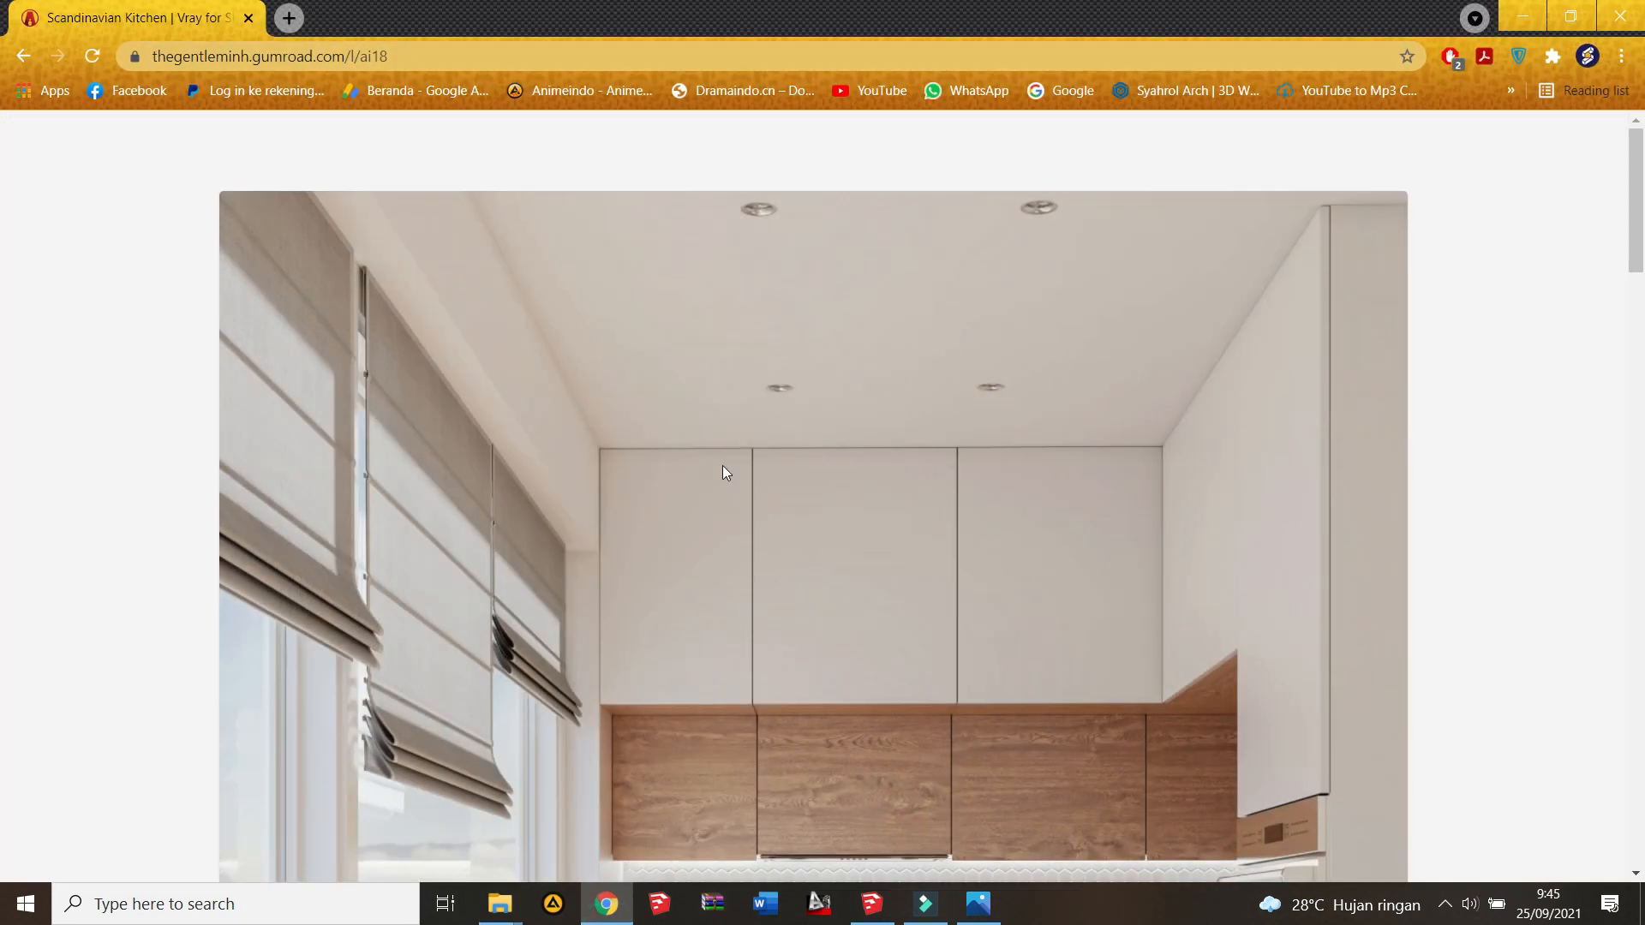
{"action": "scroll", "coordinate": [691, 408], "scroll_direction": "down", "scroll_amount": 1}
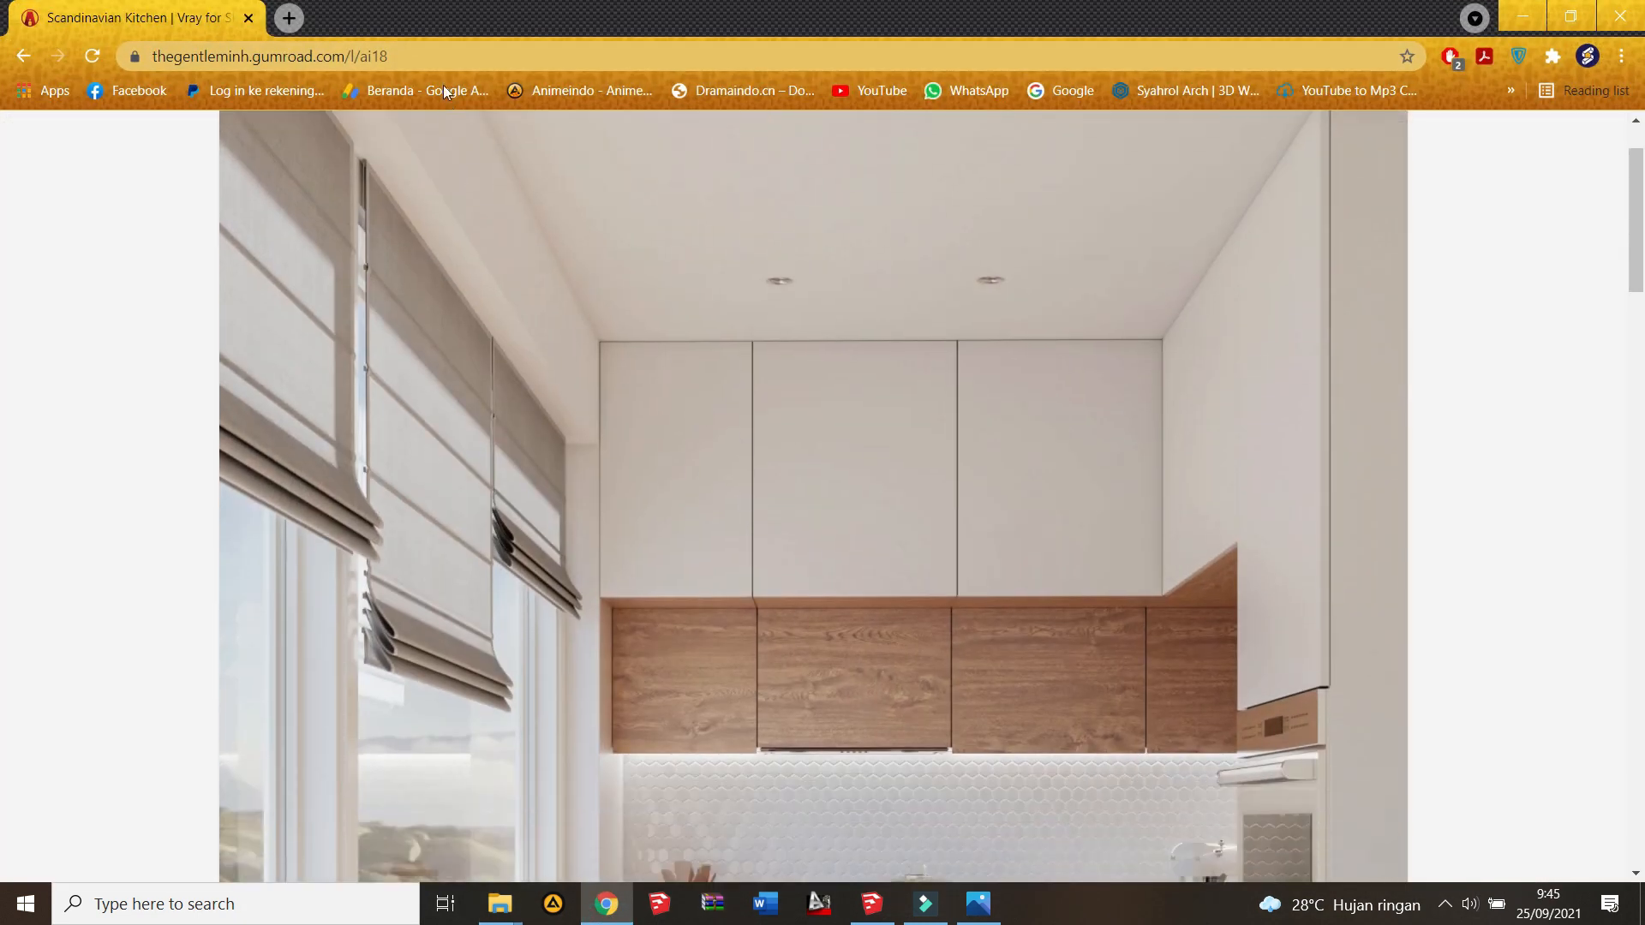
{"action": "left_click", "coordinate": [435, 62]}
{"action": "left_click_drag", "start_coordinate": [391, 61], "coordinate": [109, 67]}
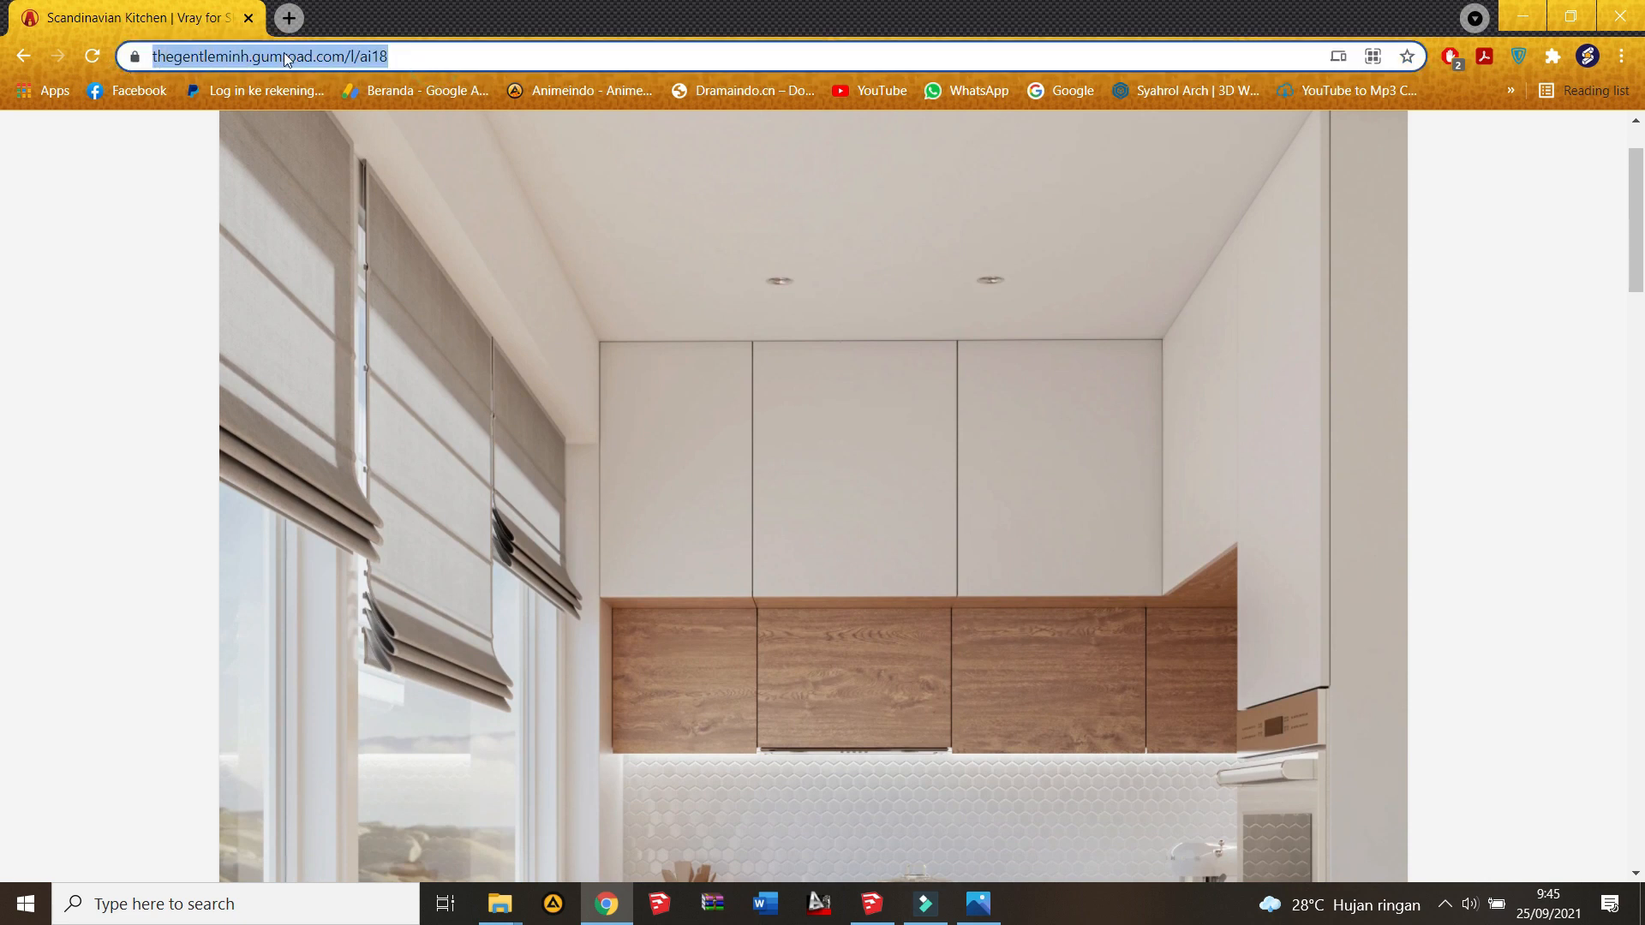
Step: Browse the product's preview gallery as far as the fifth image, the model view of the sink
{"action": "scroll", "coordinate": [597, 409], "scroll_direction": "down", "scroll_amount": 4}
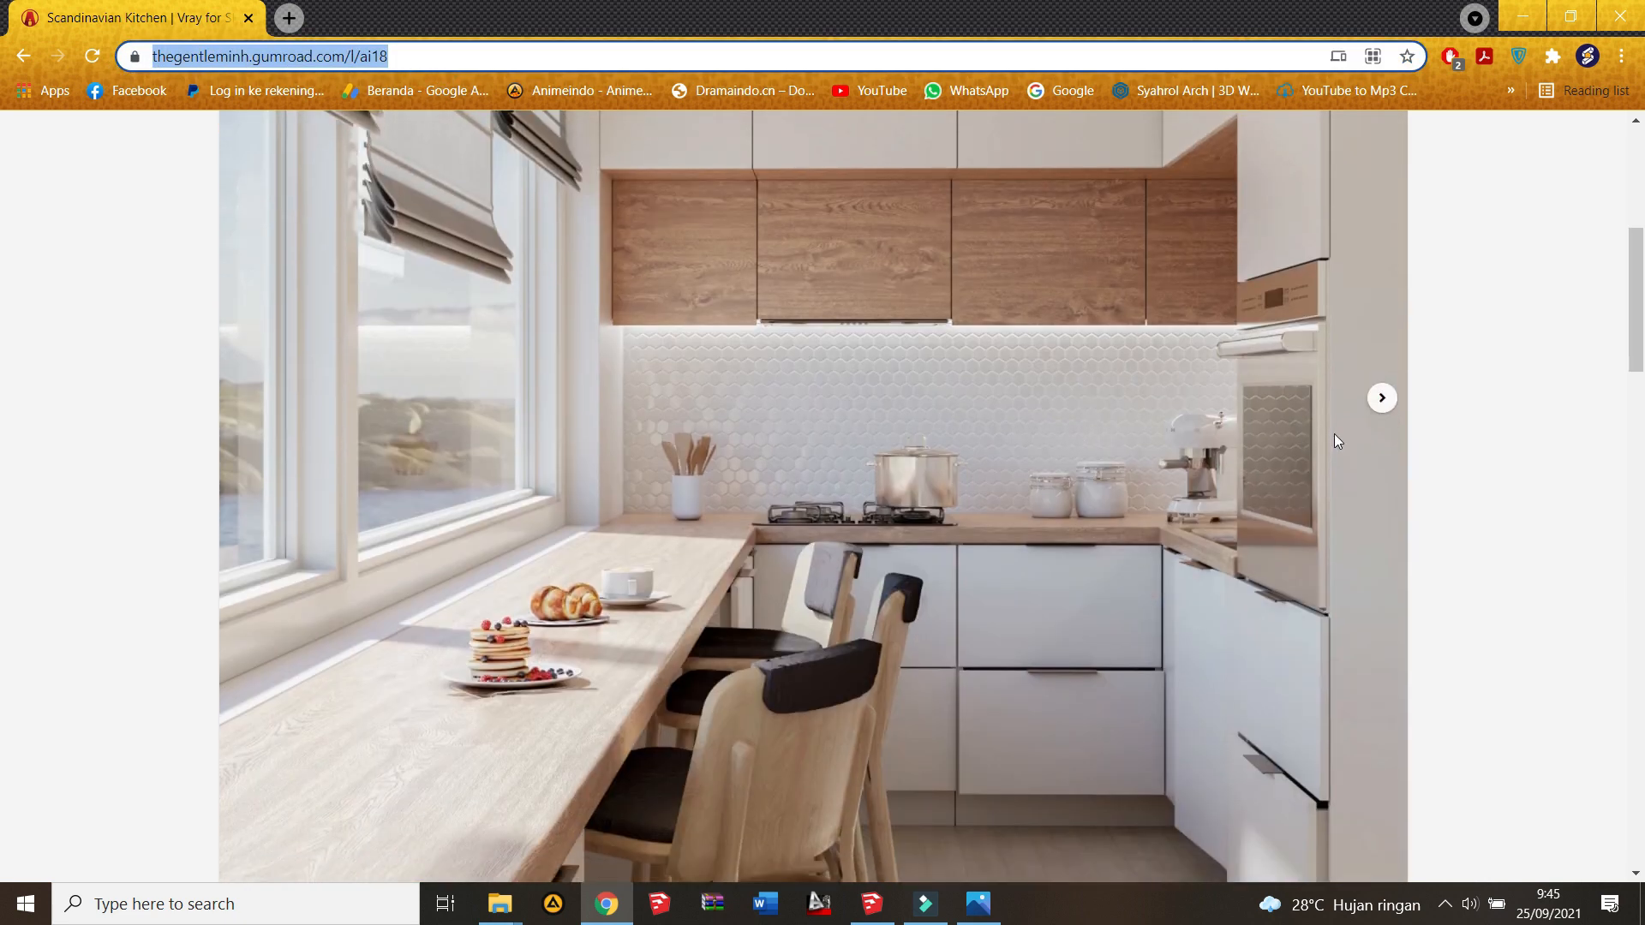
{"action": "left_click", "coordinate": [1386, 402]}
{"action": "left_click", "coordinate": [1385, 403]}
{"action": "left_click", "coordinate": [1383, 399]}
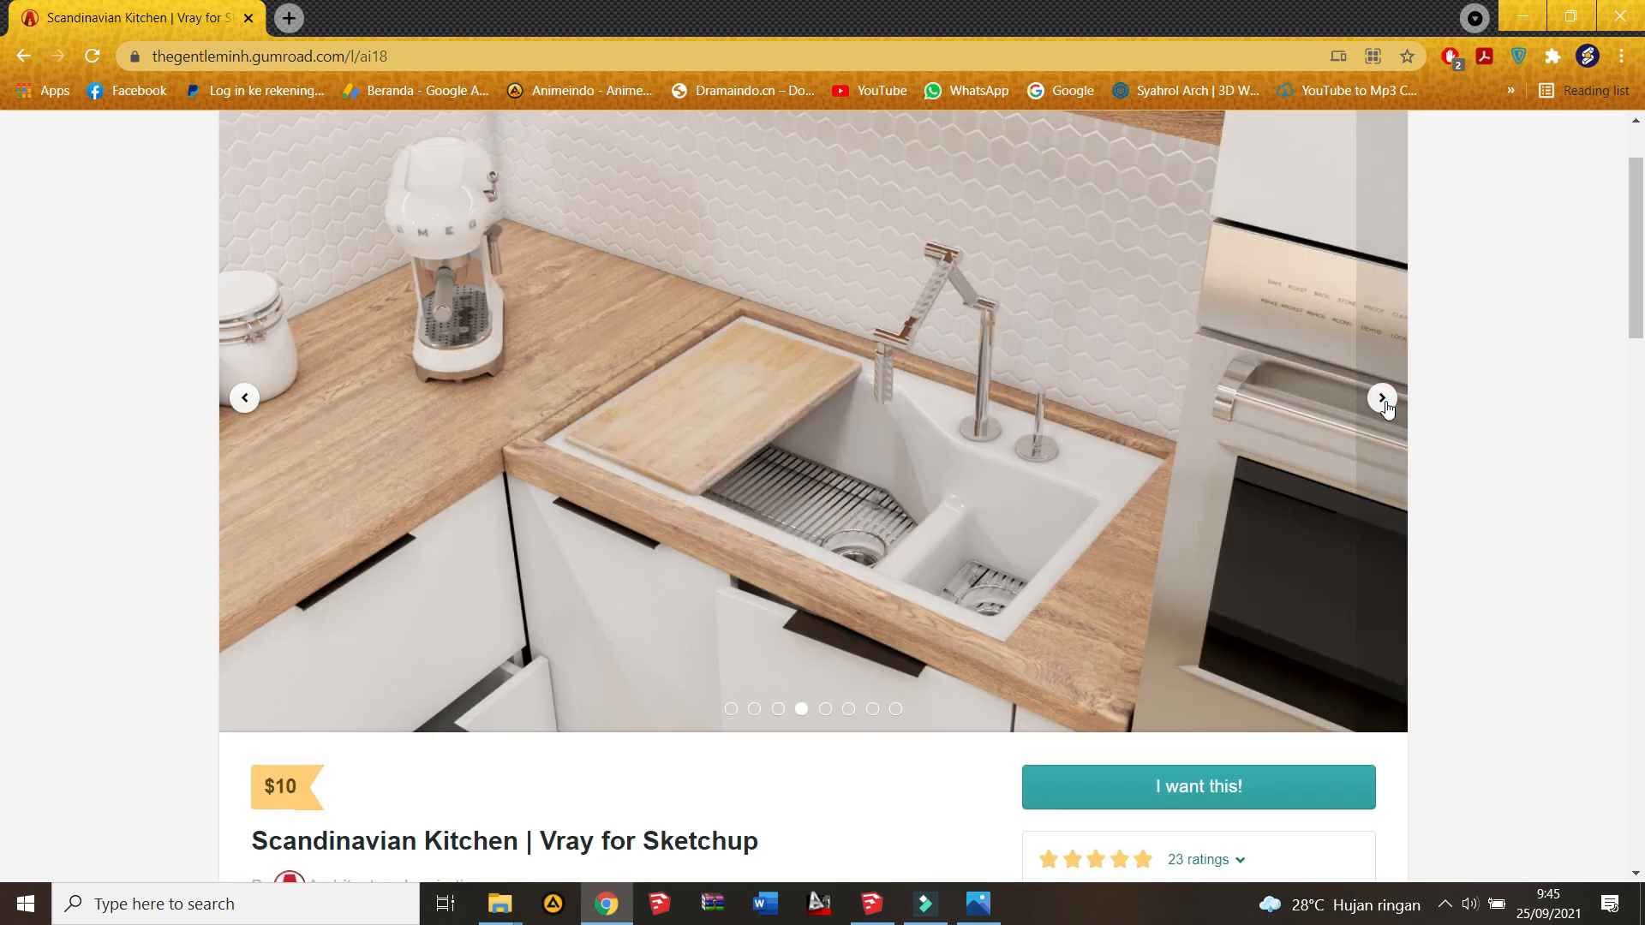
{"action": "left_click", "coordinate": [1383, 399]}
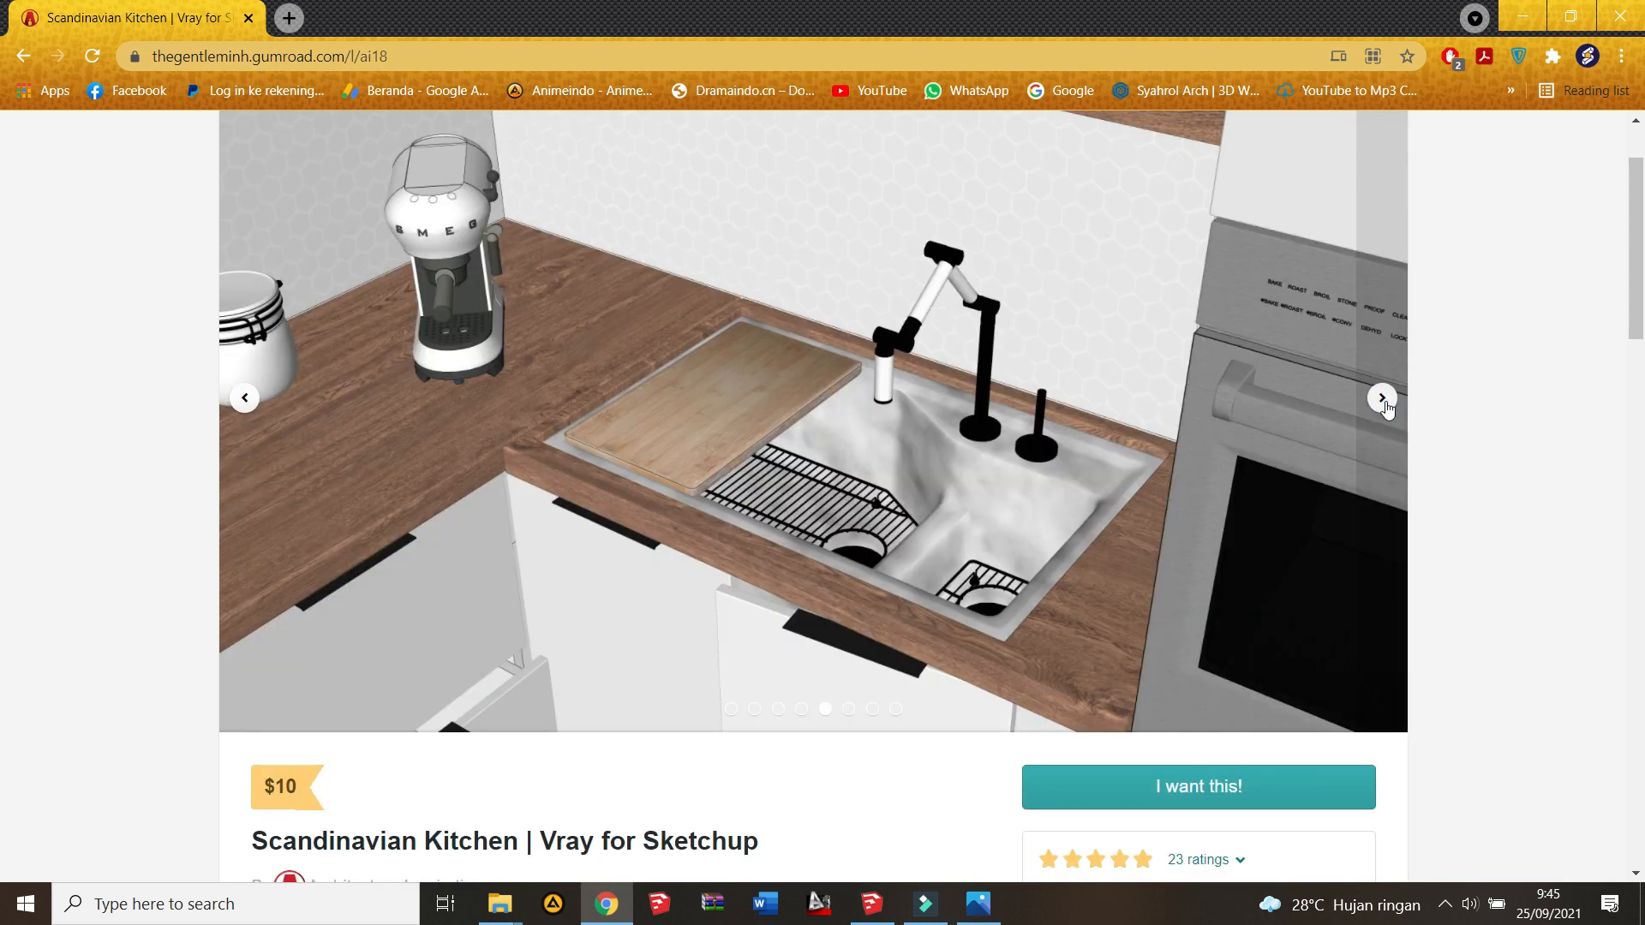
Step: Highlight the creator's name and the price in the product description
{"action": "scroll", "coordinate": [833, 415], "scroll_direction": "down", "scroll_amount": 6}
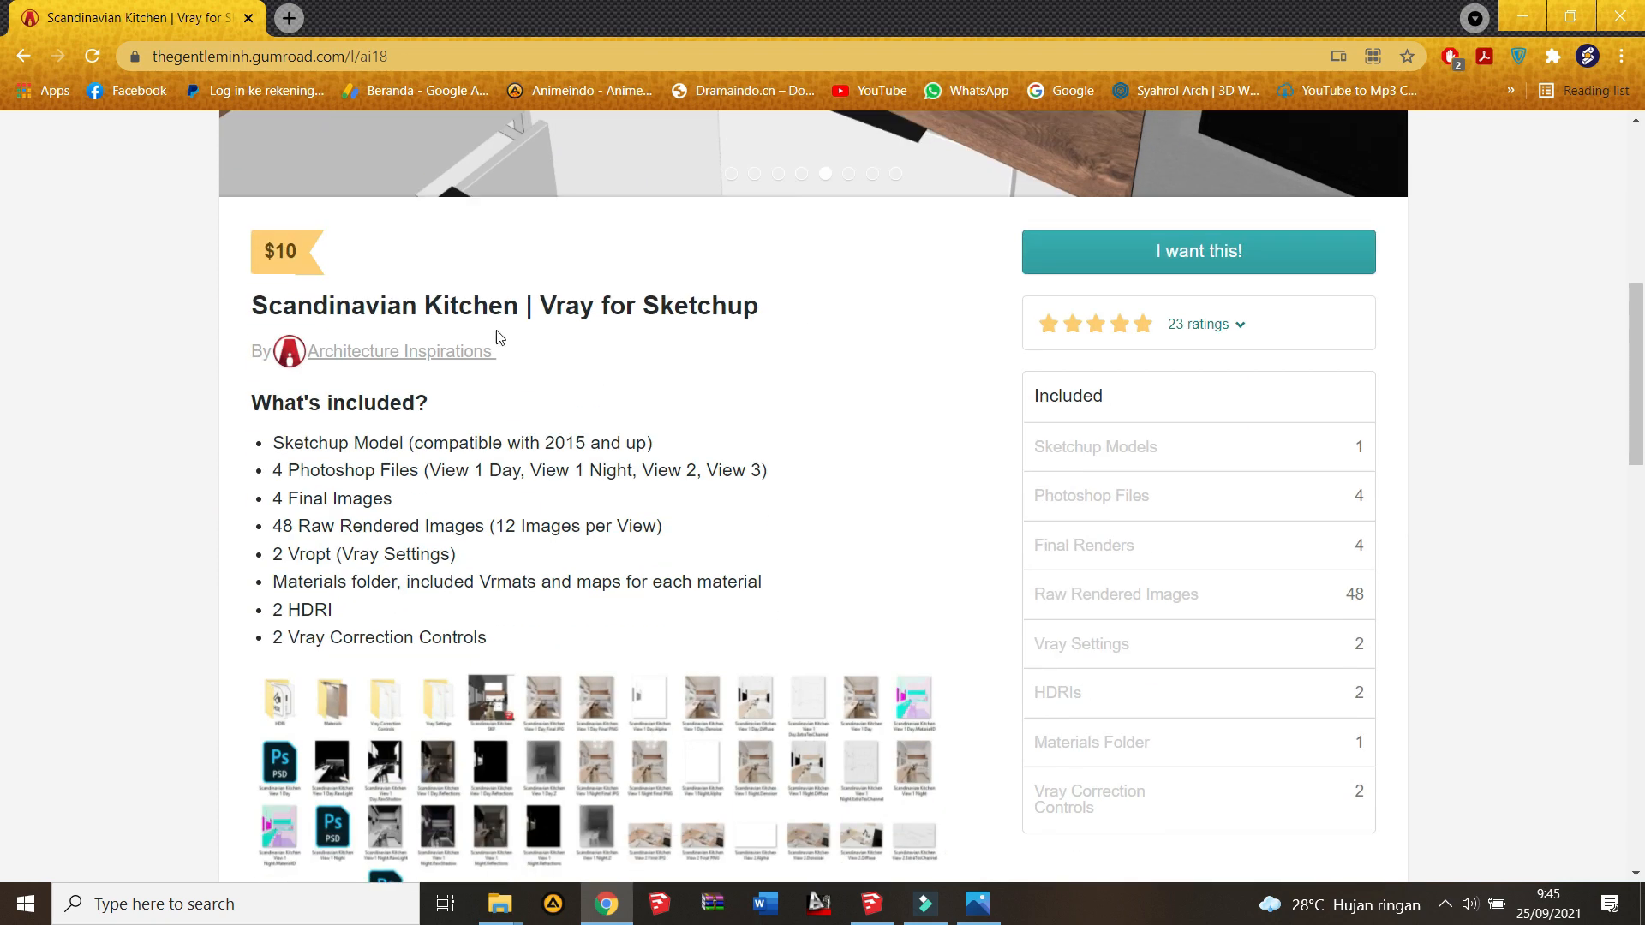
{"action": "left_click_drag", "start_coordinate": [506, 351], "coordinate": [309, 351]}
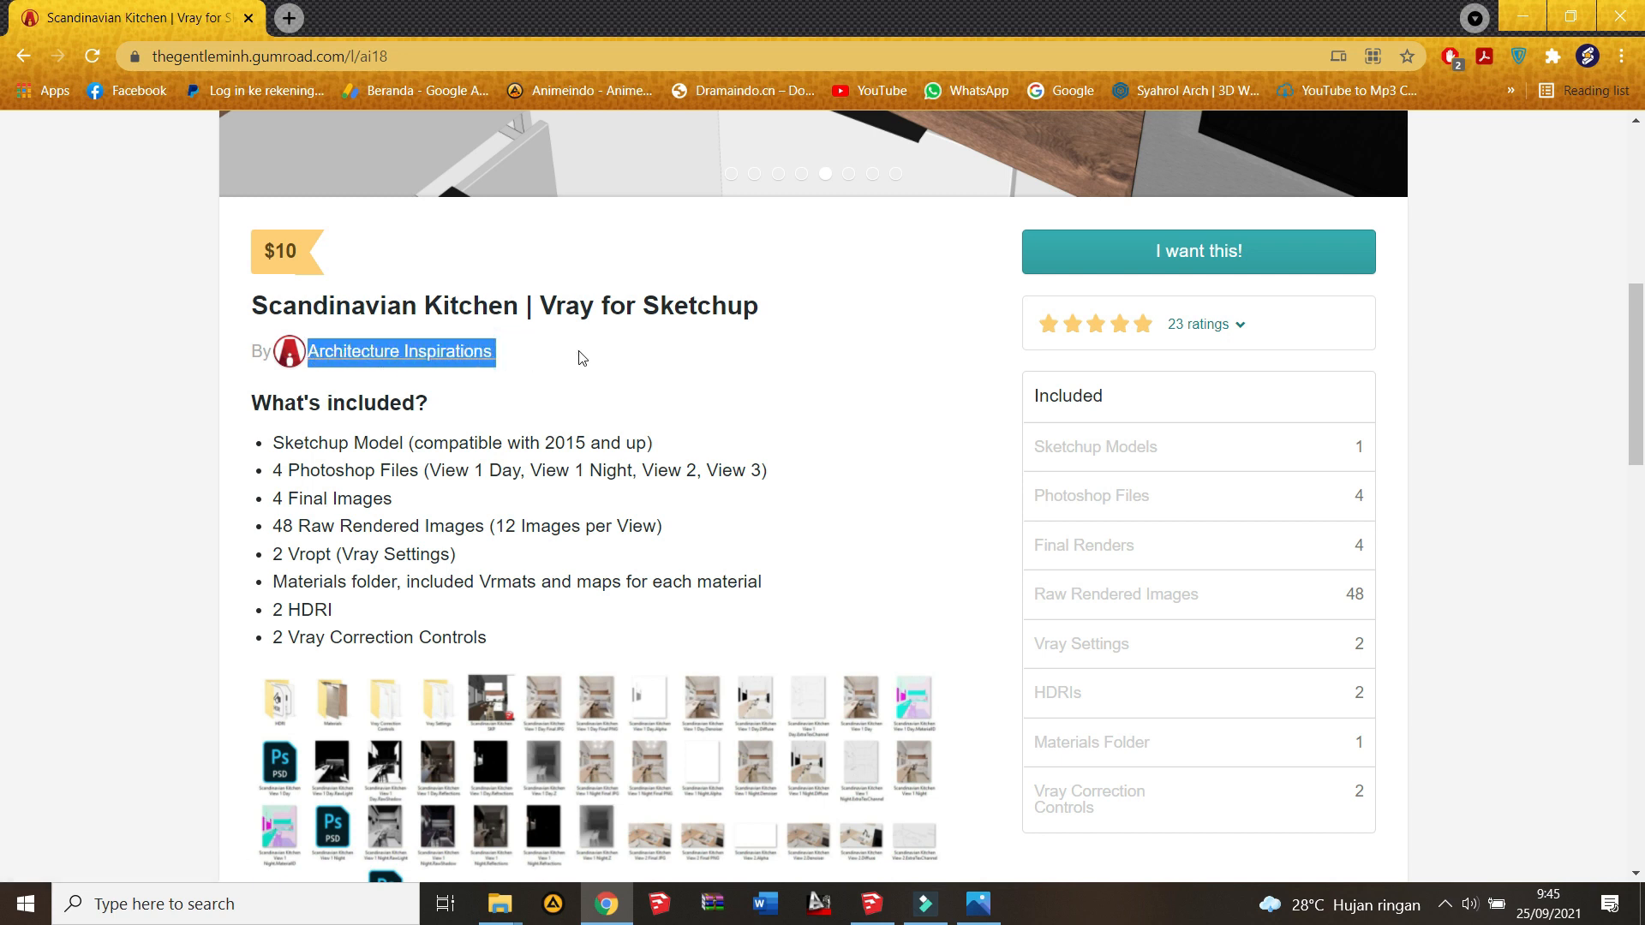
{"action": "left_click", "coordinate": [297, 247]}
{"action": "left_click_drag", "start_coordinate": [291, 249], "coordinate": [277, 250]}
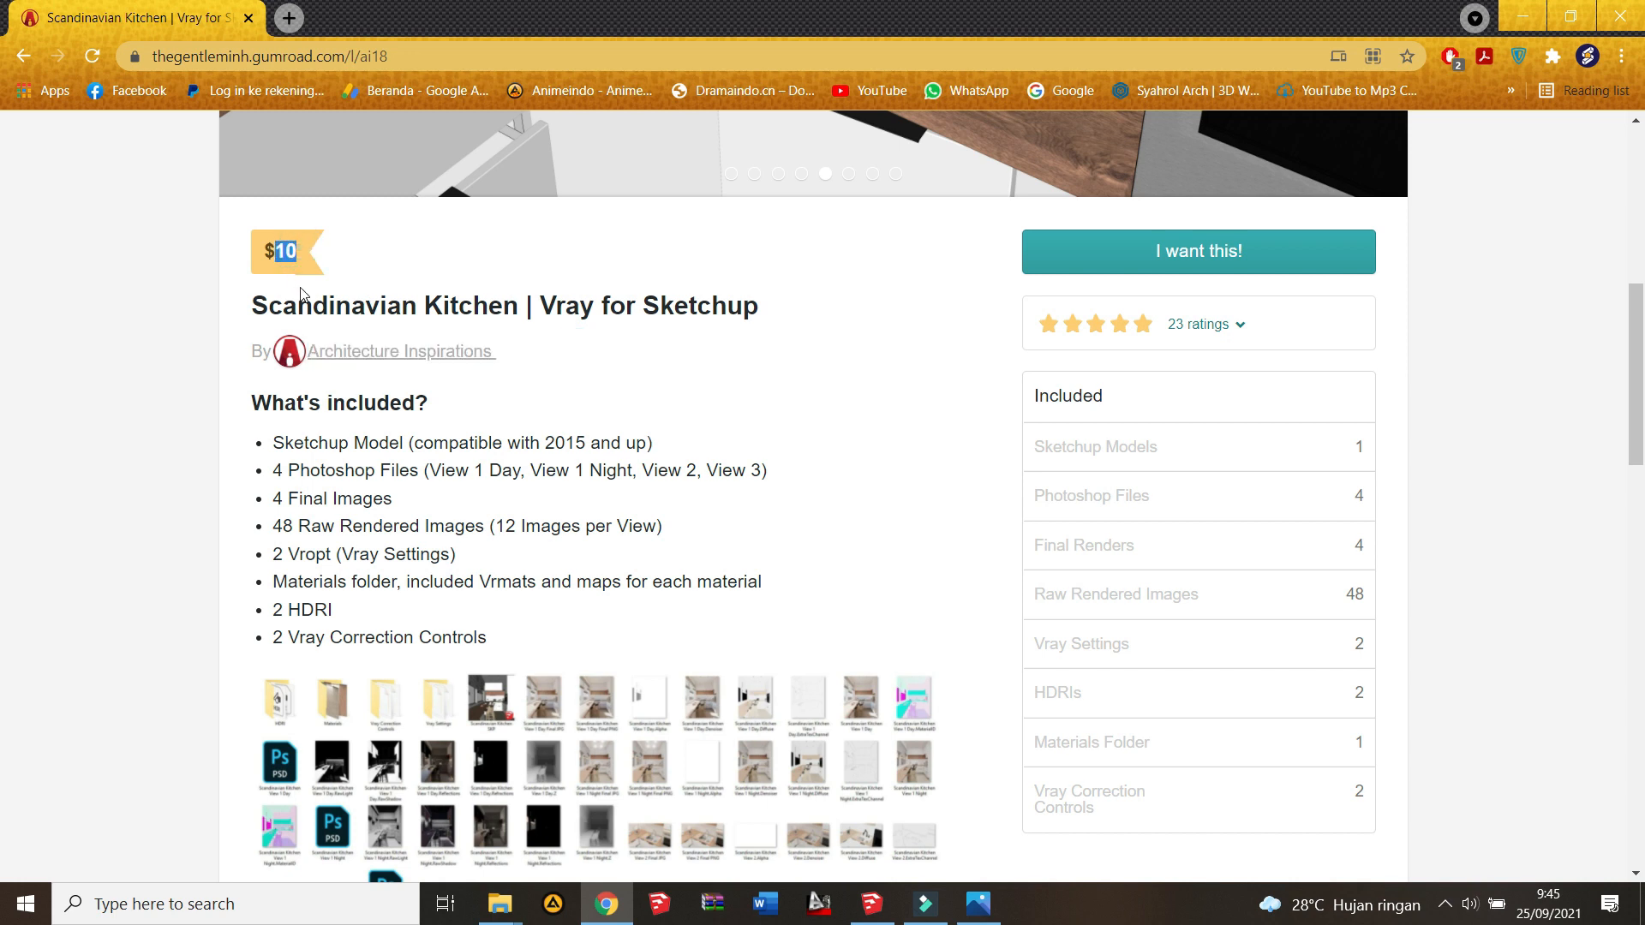
Step: Highlight the list of included files in the product description, clear the highlight and minimize Chrome
{"action": "scroll", "coordinate": [476, 446], "scroll_direction": "down", "scroll_amount": 3}
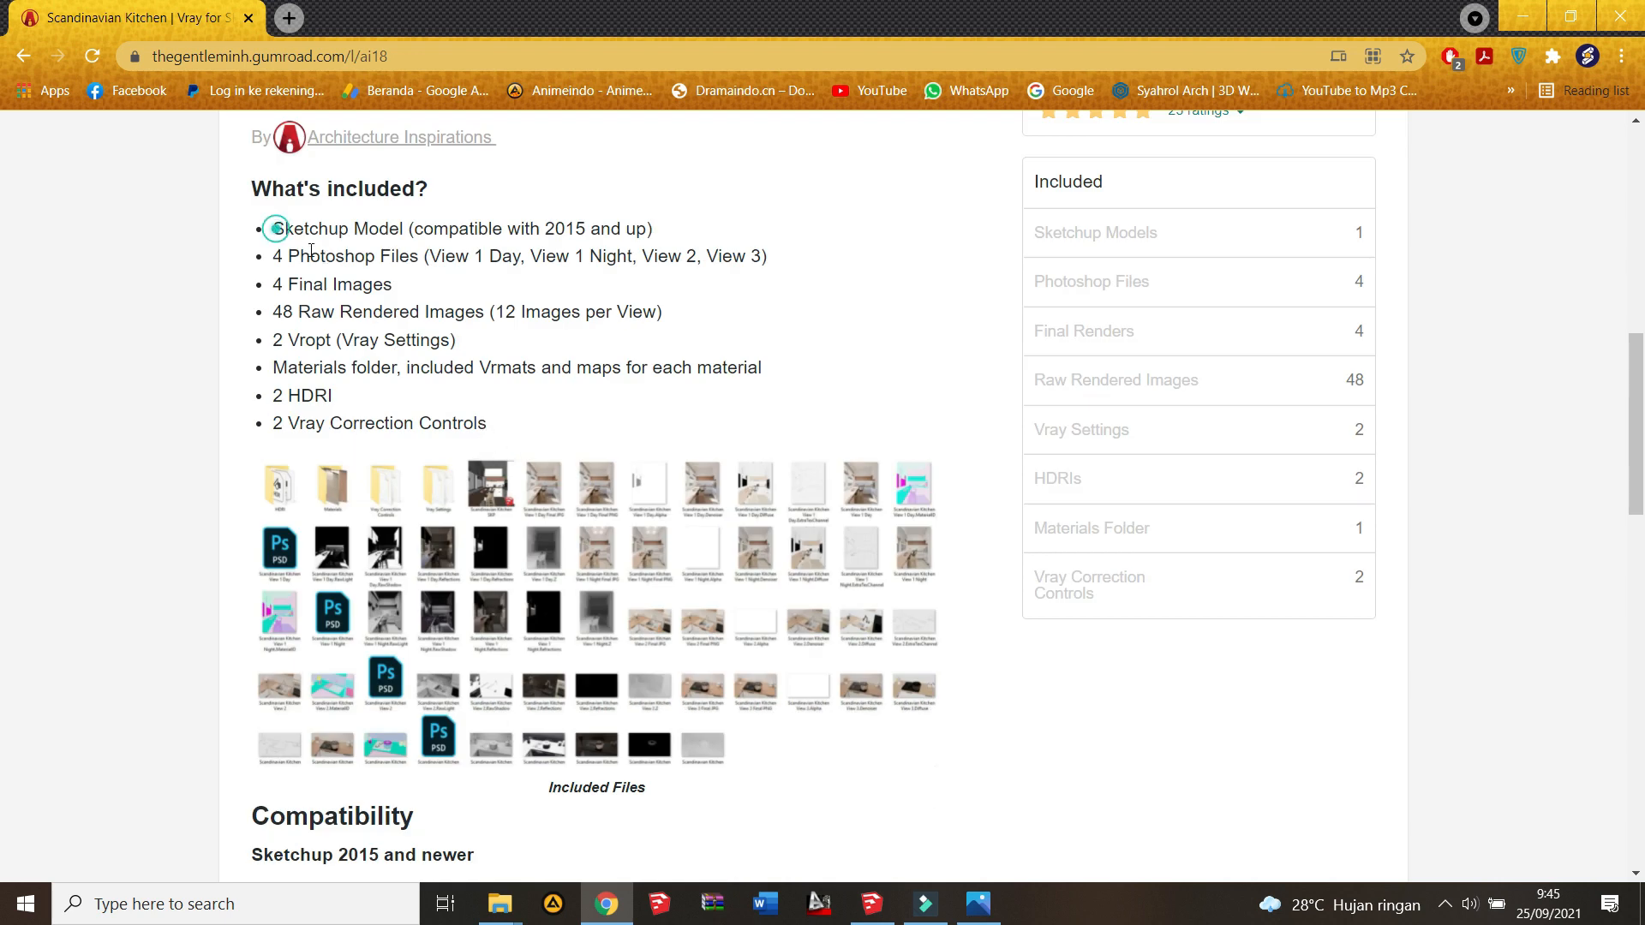
{"action": "left_click_drag", "start_coordinate": [274, 229], "coordinate": [774, 598]}
{"action": "left_click", "coordinate": [912, 307]}
{"action": "left_click", "coordinate": [1523, 16]}
Step: Switch to SketchUp and view the whole kitchen model from outside at an angle above its open front
{"action": "left_click", "coordinate": [870, 916]}
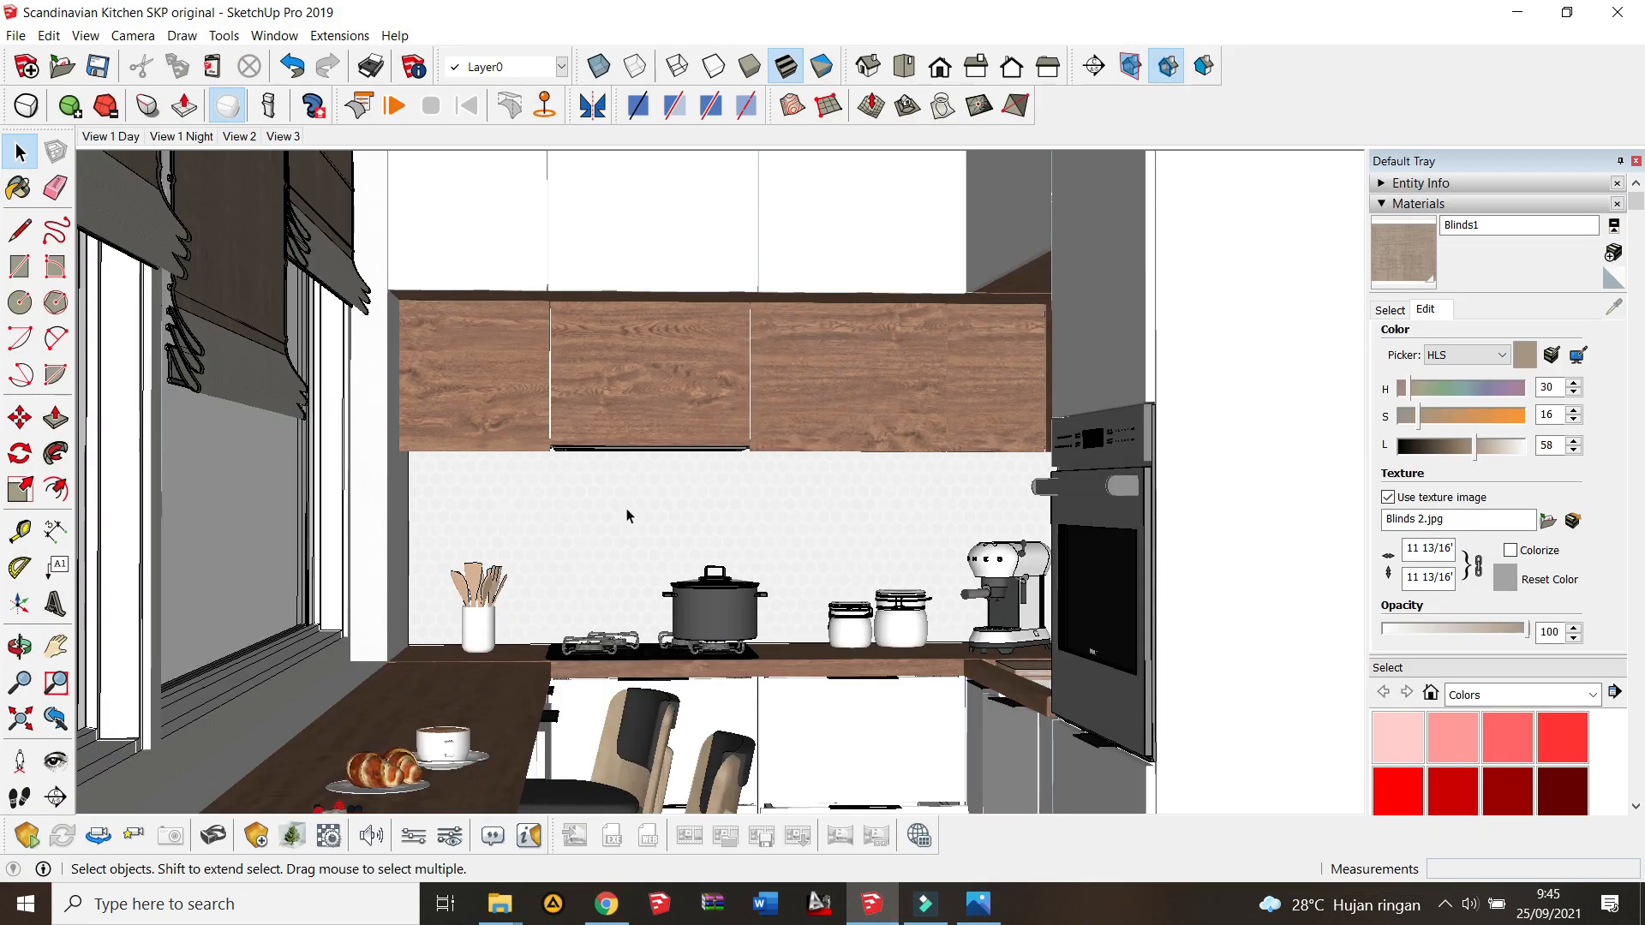
{"action": "scroll", "coordinate": [599, 478], "scroll_direction": "down", "scroll_amount": 10}
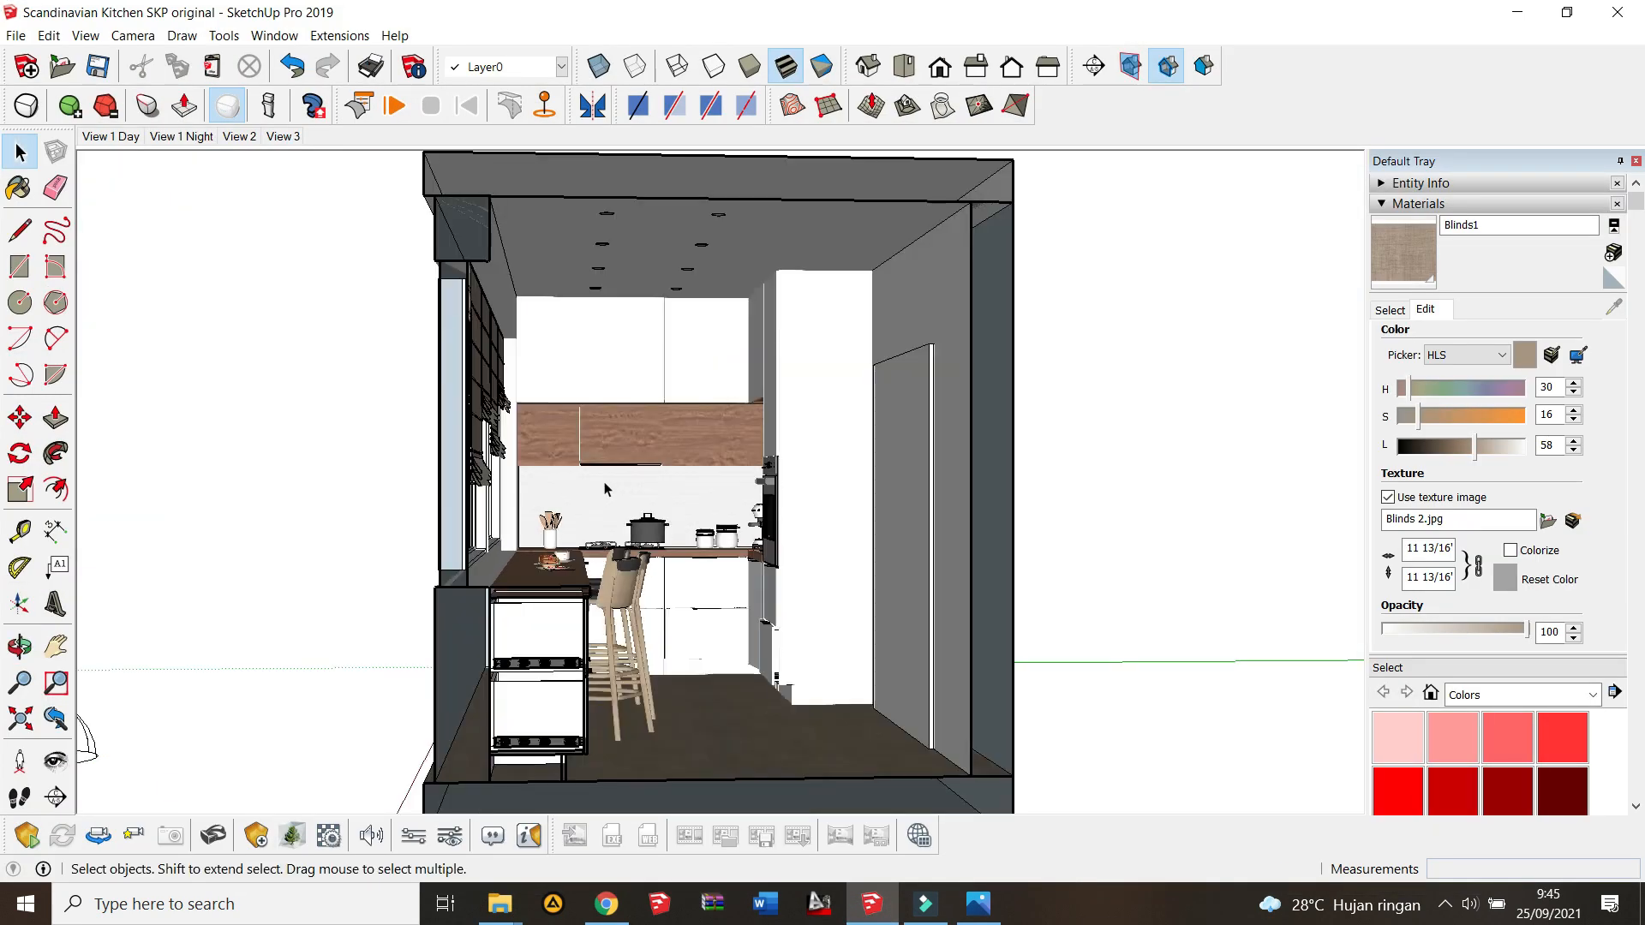
{"action": "left_click_drag", "start_coordinate": [538, 549], "coordinate": [580, 698]}
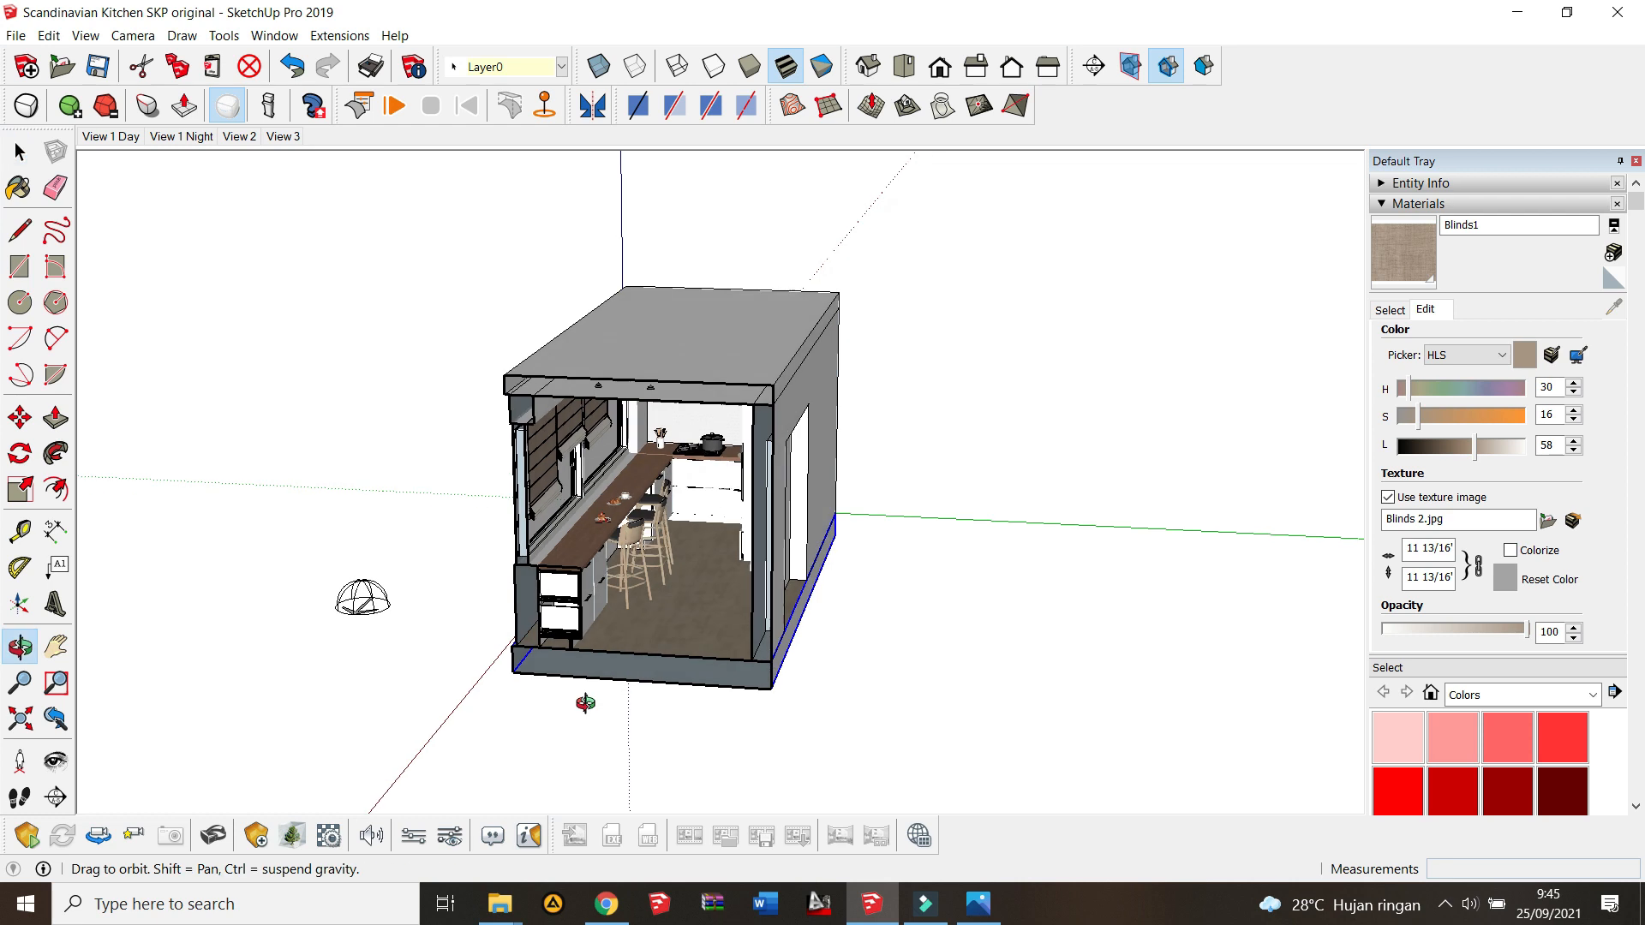
Step: Delete the section plane that opens the front of the kitchen model, inspect the closed room, and undo the deletion
{"action": "key", "text": "space"}
{"action": "left_click", "coordinate": [578, 696]}
{"action": "key", "text": "Delete"}
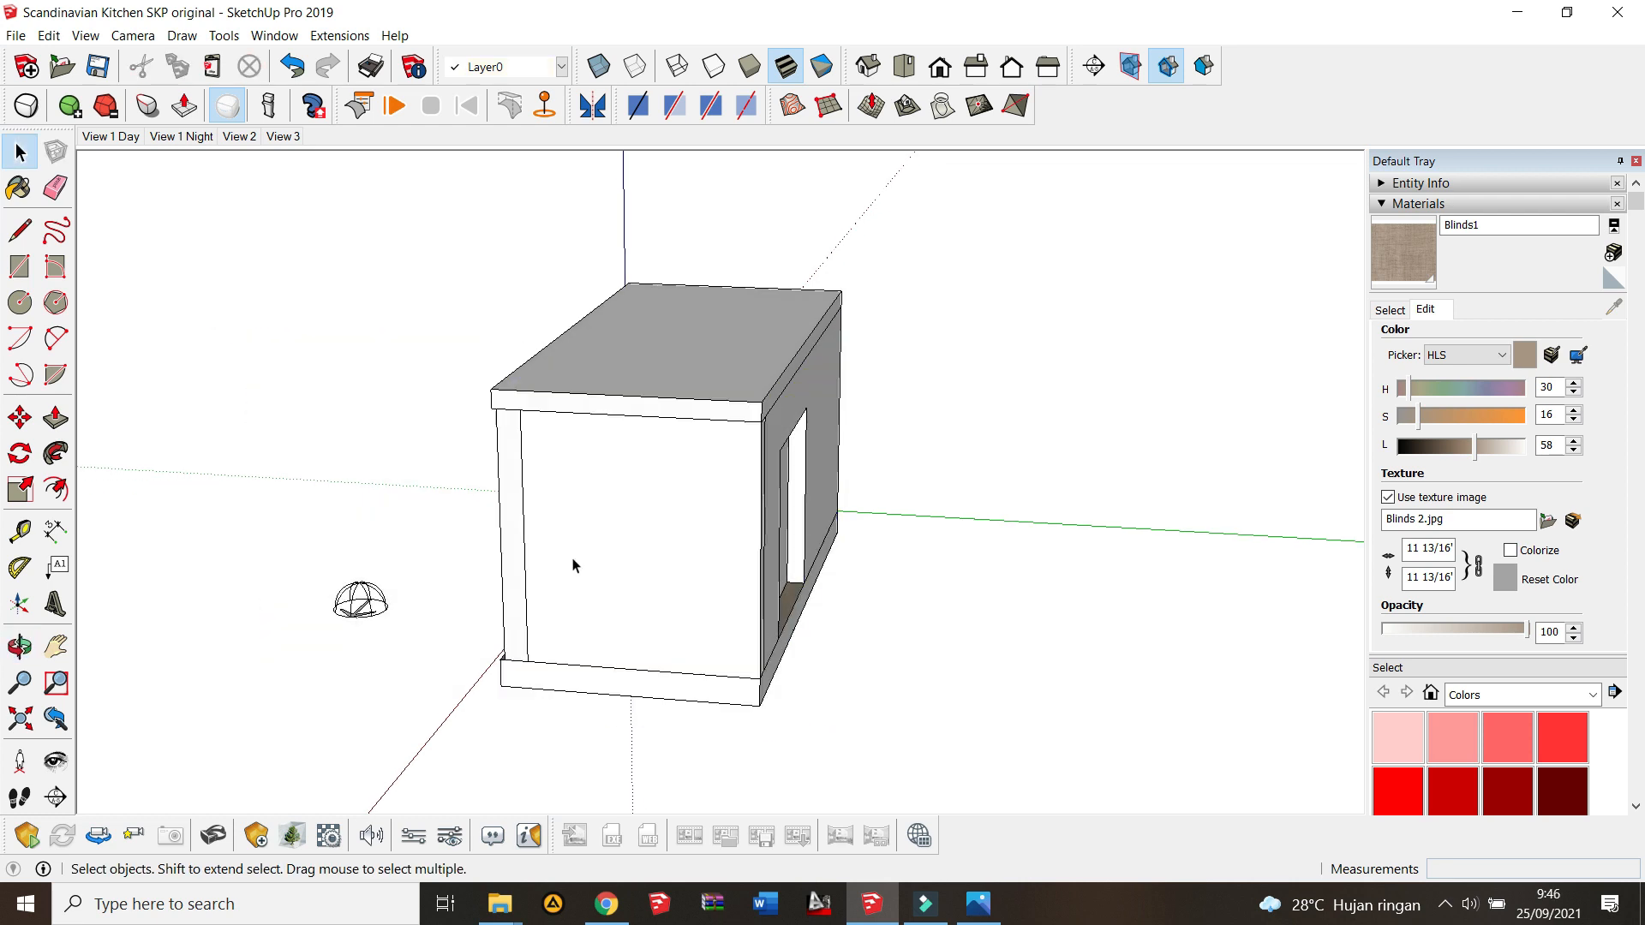
{"action": "key", "text": "o"}
{"action": "left_click_drag", "start_coordinate": [632, 478], "coordinate": [551, 466]}
{"action": "key", "text": "space"}
{"action": "key", "text": "ctrl+z"}
Step: Start the Enscape live render from a straight-on view into the kitchen's open end and tile SketchUp beside it
{"action": "scroll", "coordinate": [670, 430], "scroll_direction": "up", "scroll_amount": 5}
{"action": "scroll", "coordinate": [752, 342], "scroll_direction": "up", "scroll_amount": 3}
{"action": "middle_click_drag", "start_coordinate": [671, 430], "coordinate": [727, 319]}
{"action": "middle_click_drag", "start_coordinate": [727, 319], "coordinate": [716, 516], "text": "shift"}
{"action": "scroll", "coordinate": [732, 463], "scroll_direction": "down", "scroll_amount": 4}
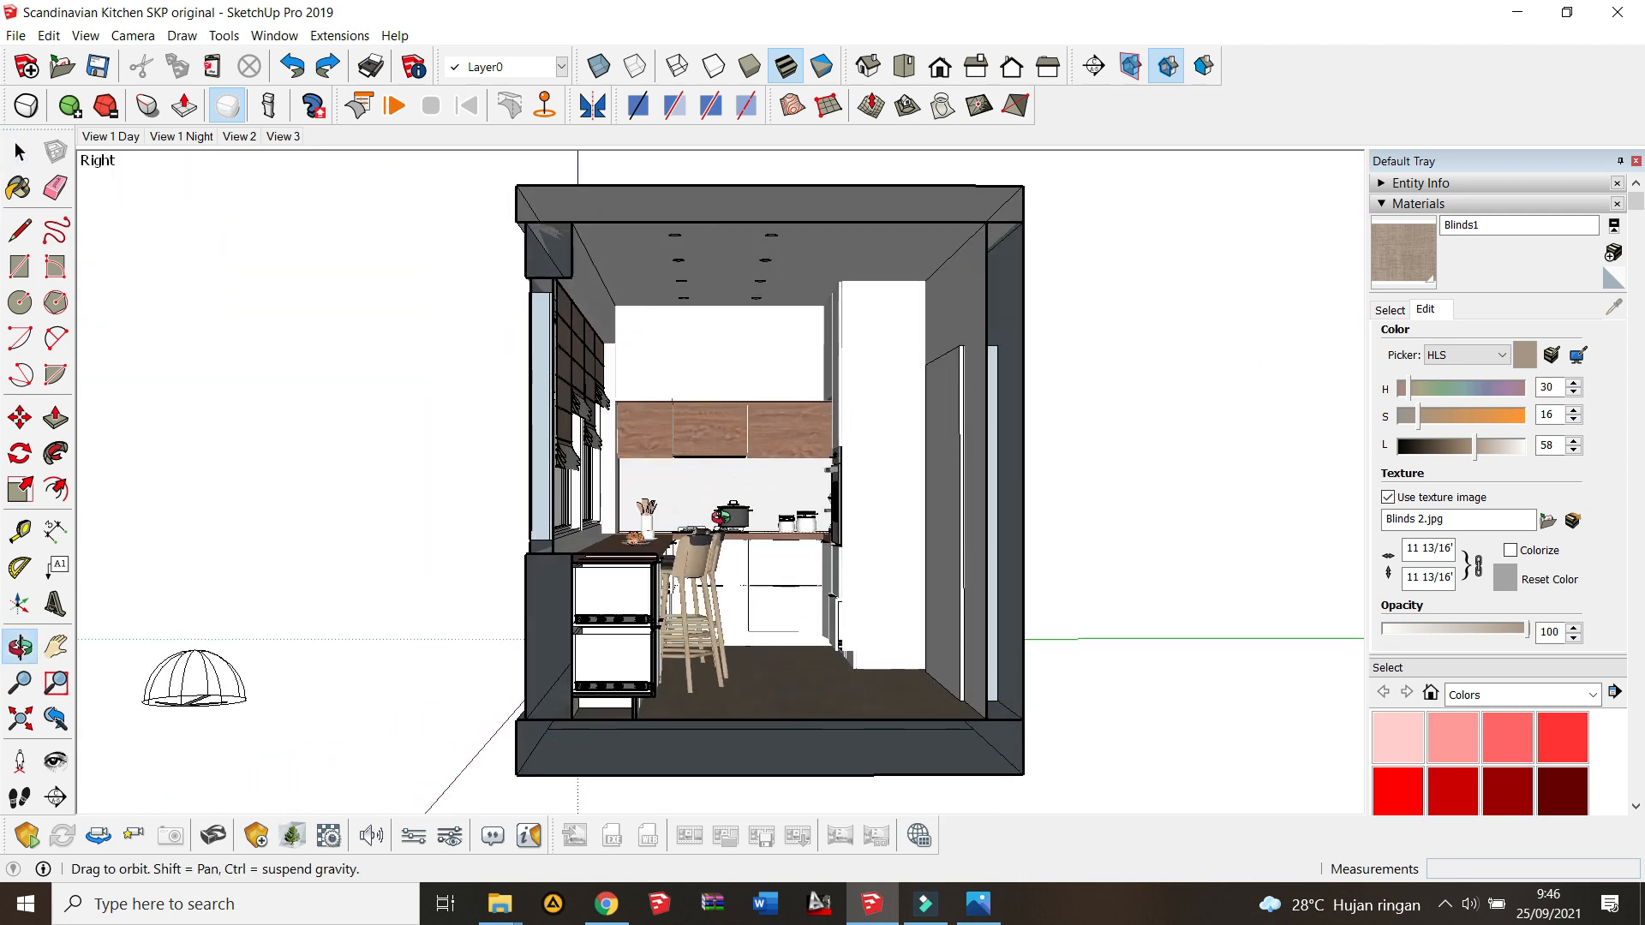
{"action": "middle_click_drag", "start_coordinate": [412, 715], "coordinate": [404, 721], "text": "shift"}
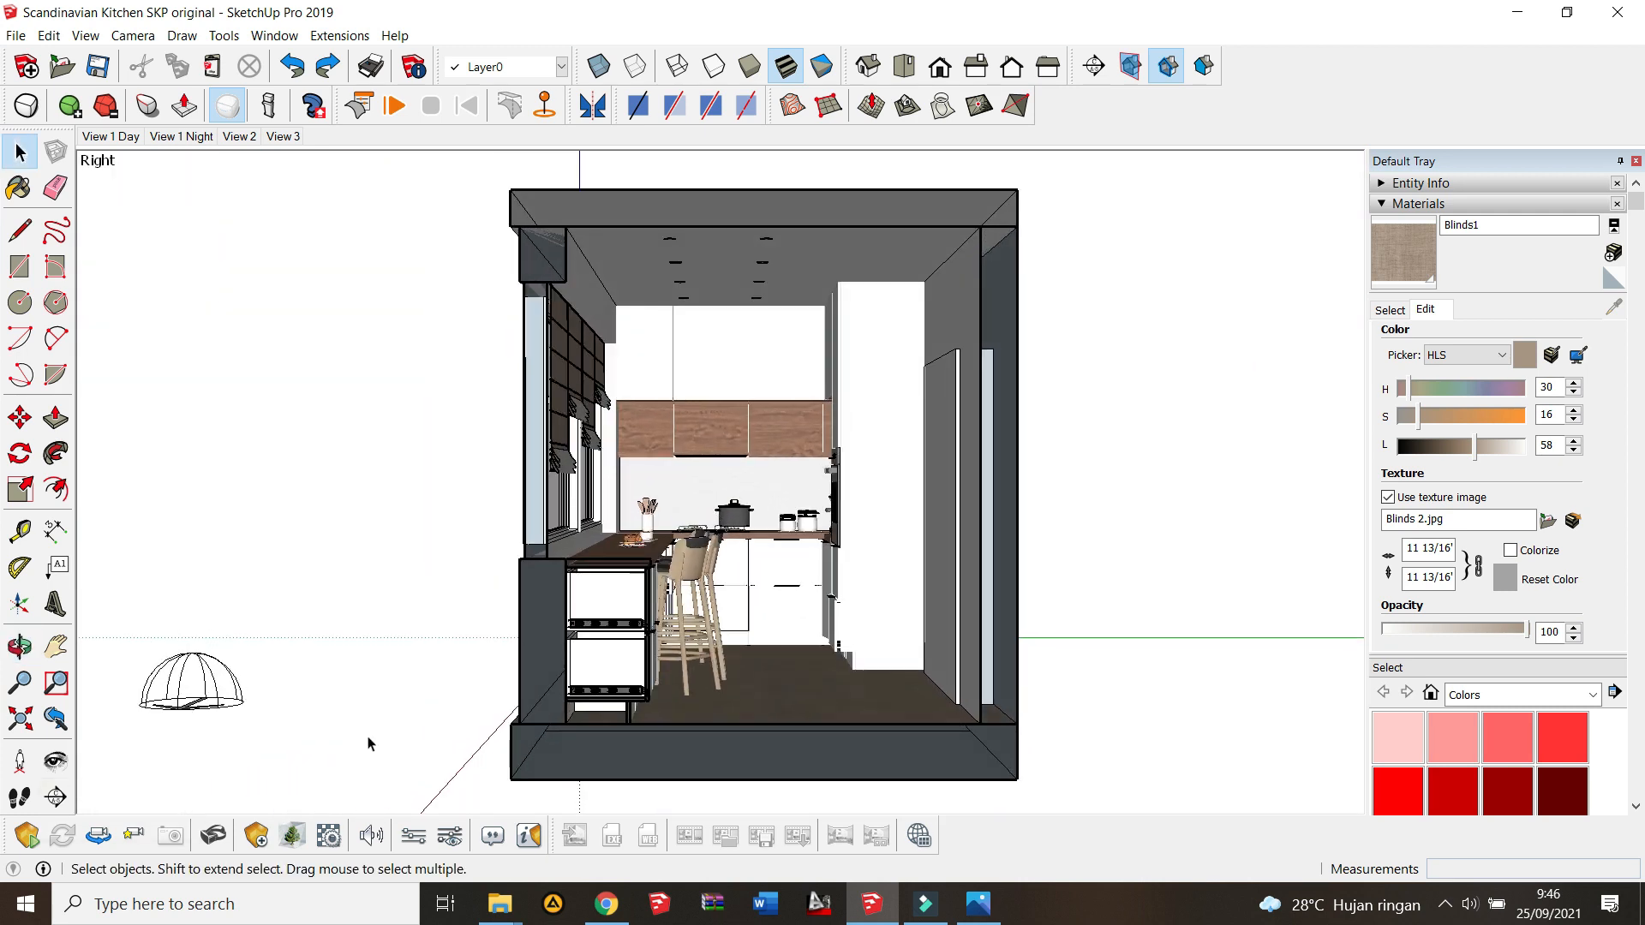
{"action": "left_click", "coordinate": [29, 835]}
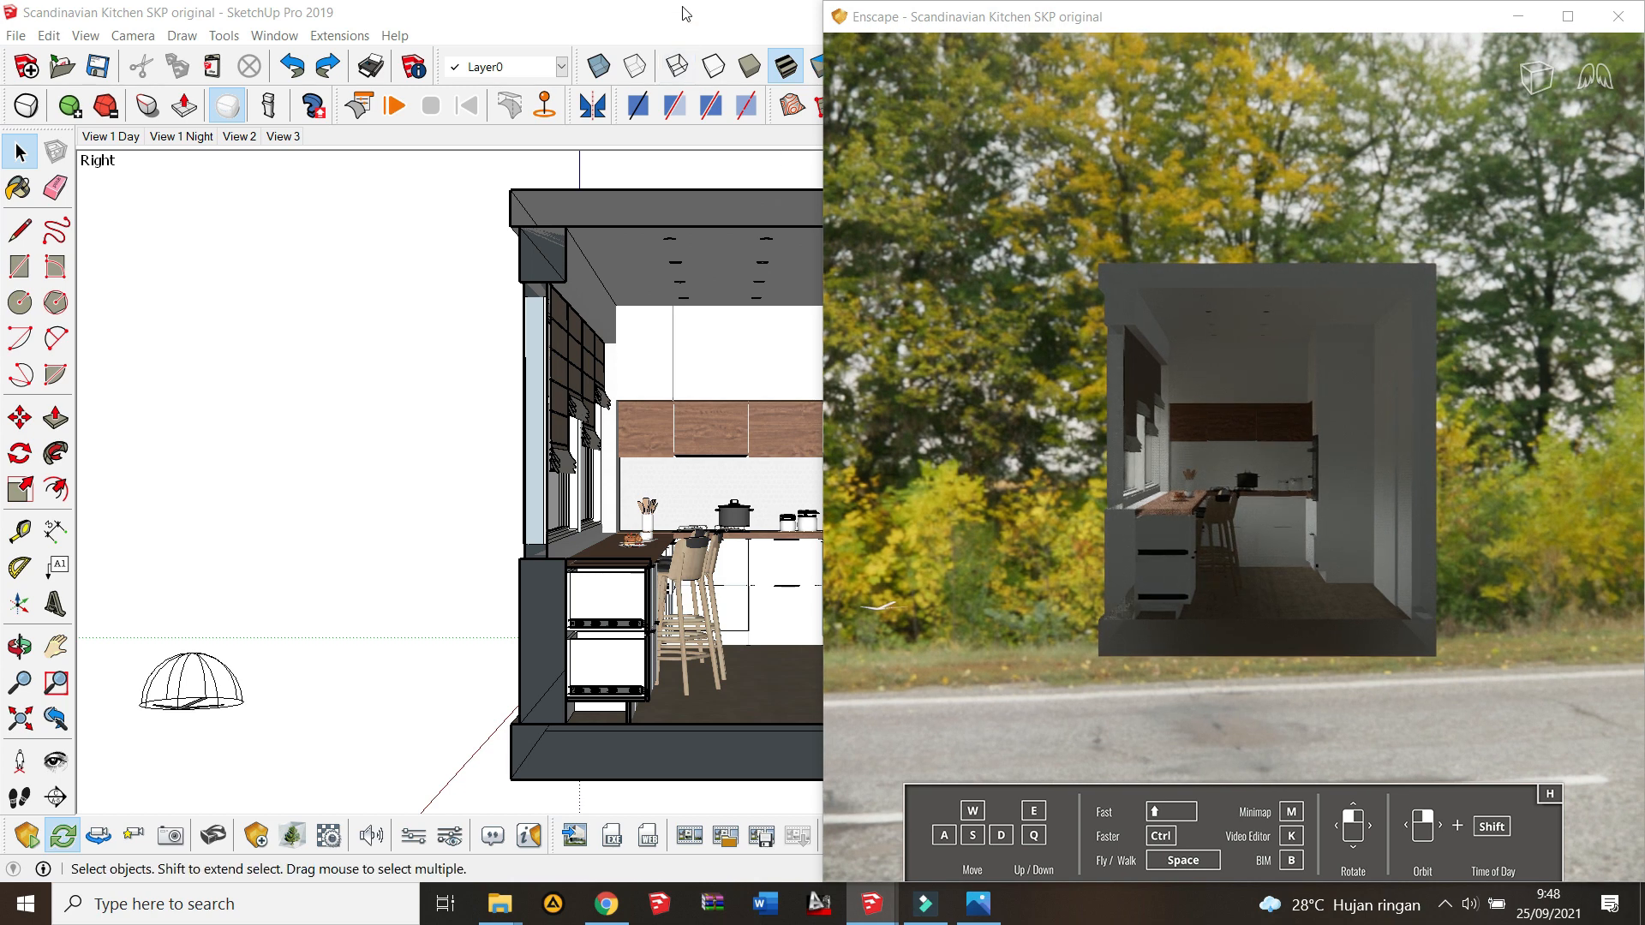
{"action": "mouse_move", "coordinate": [409, 13]}
{"action": "left_mouse_down"}
{"action": "mouse_move", "coordinate": [174, 165]}
{"action": "mouse_move", "coordinate": [0, 162]}
{"action": "left_mouse_up"}
{"action": "left_click", "coordinate": [920, 221]}
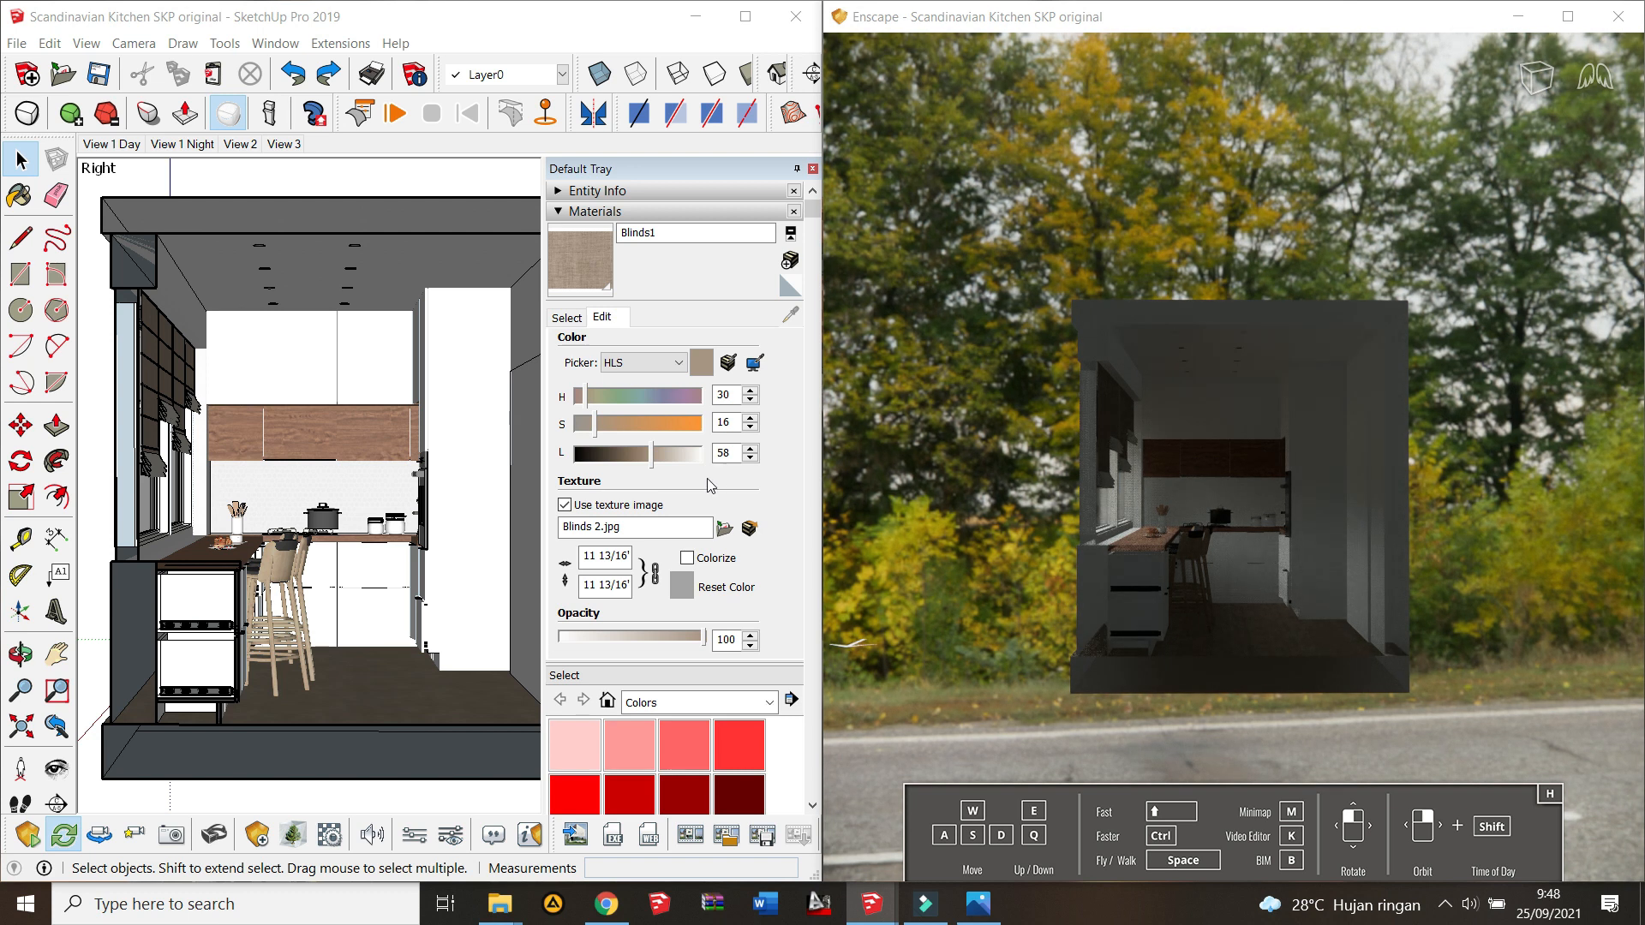
Step: Reset the Enscape visual settings to their default values
{"action": "left_click", "coordinate": [451, 835]}
{"action": "left_click", "coordinate": [170, 185]}
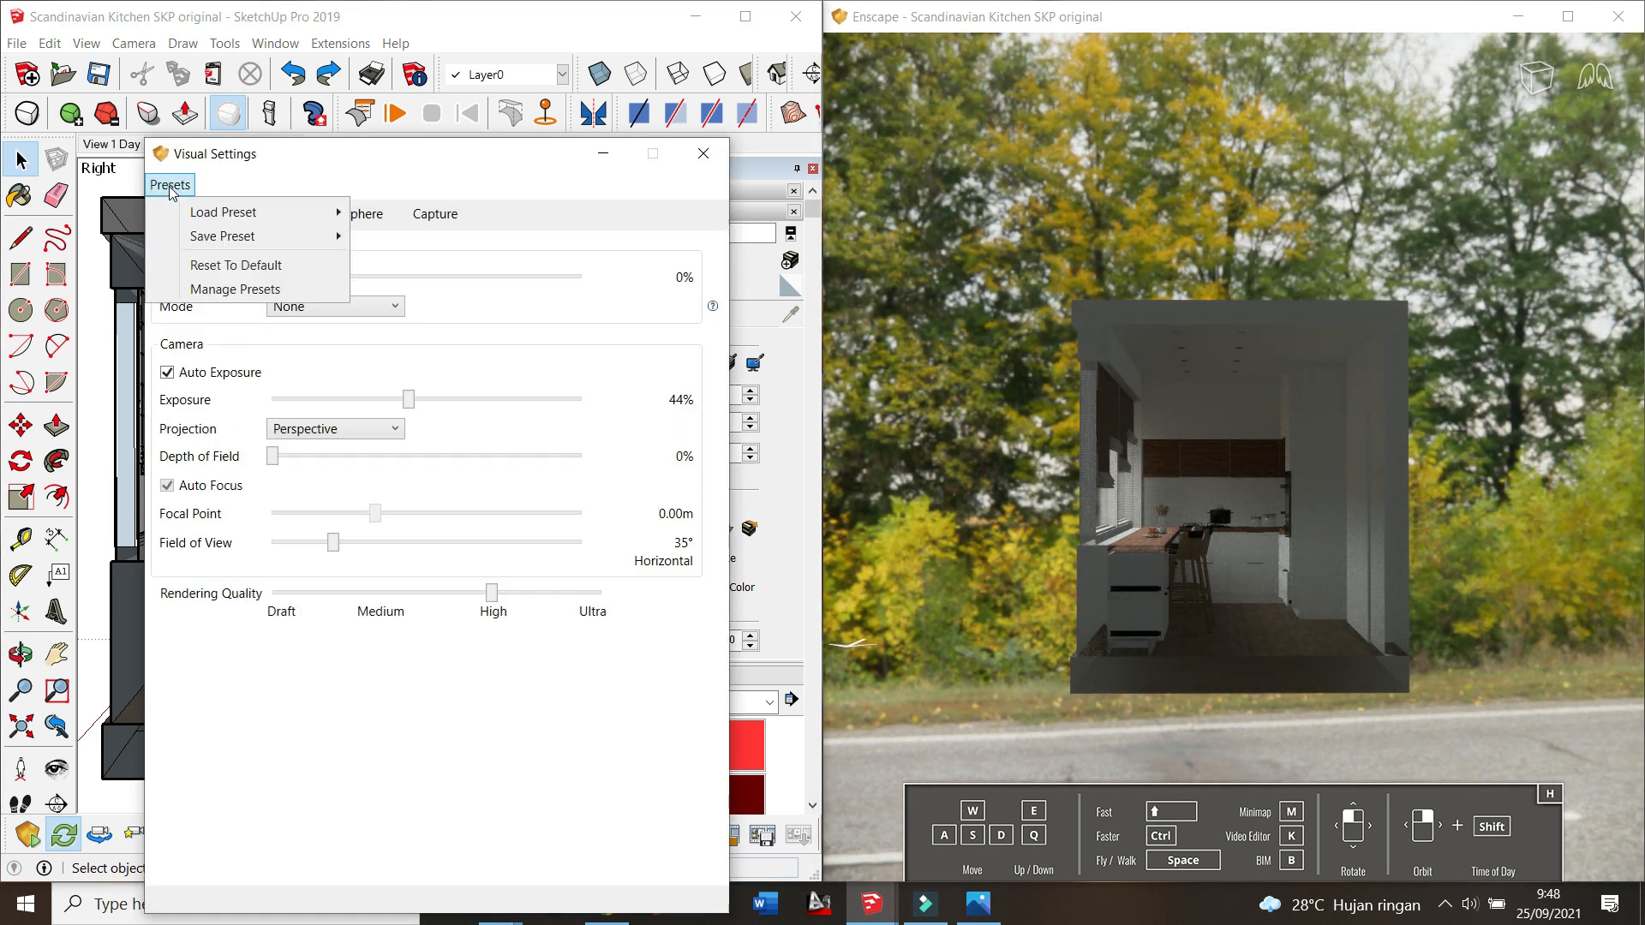
{"action": "left_click", "coordinate": [243, 266]}
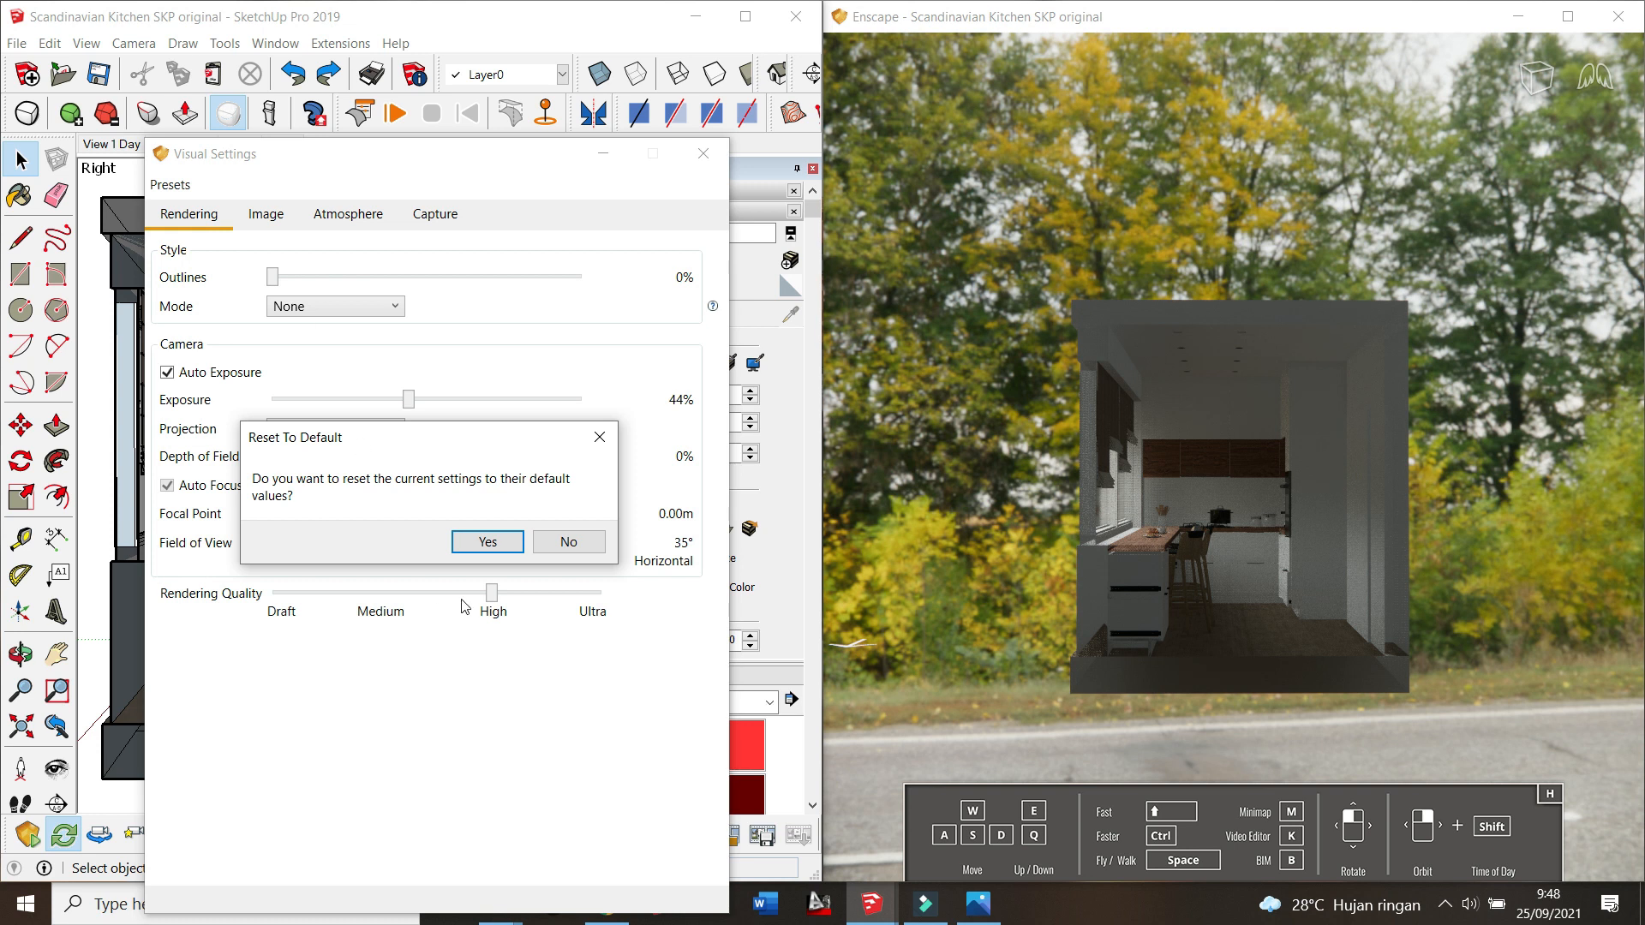
{"action": "left_click", "coordinate": [490, 543]}
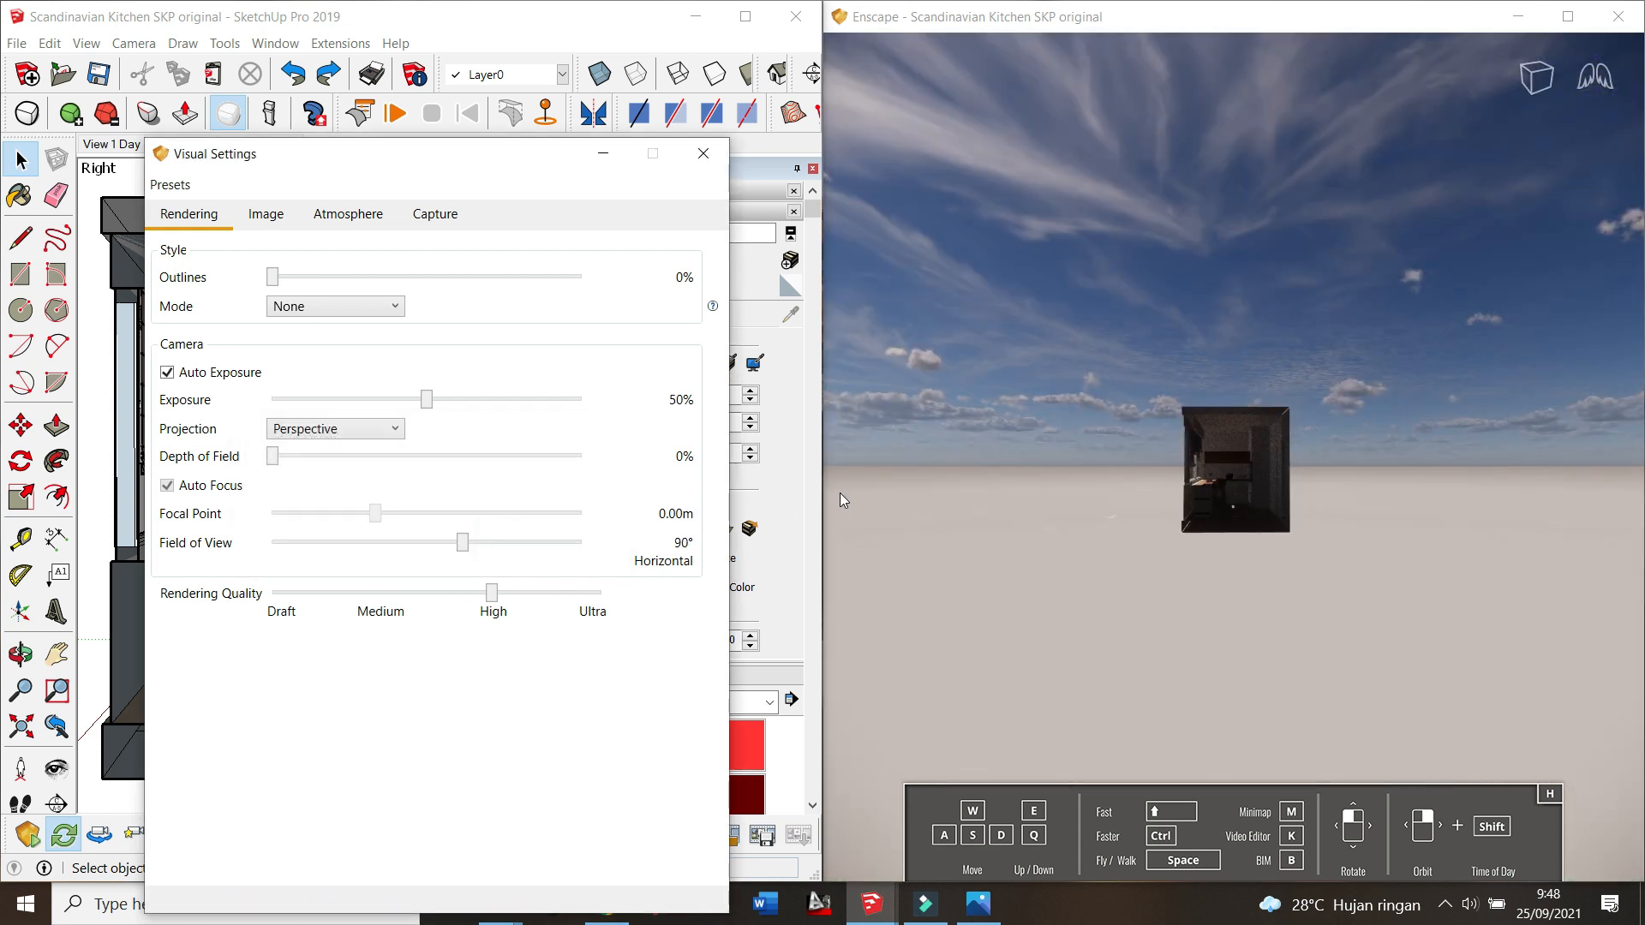
Step: Narrow the Enscape field of view to about 34°, close the visual settings, and move the render camera forward into the kitchen
{"action": "left_click_drag", "start_coordinate": [500, 165], "coordinate": [489, 120]}
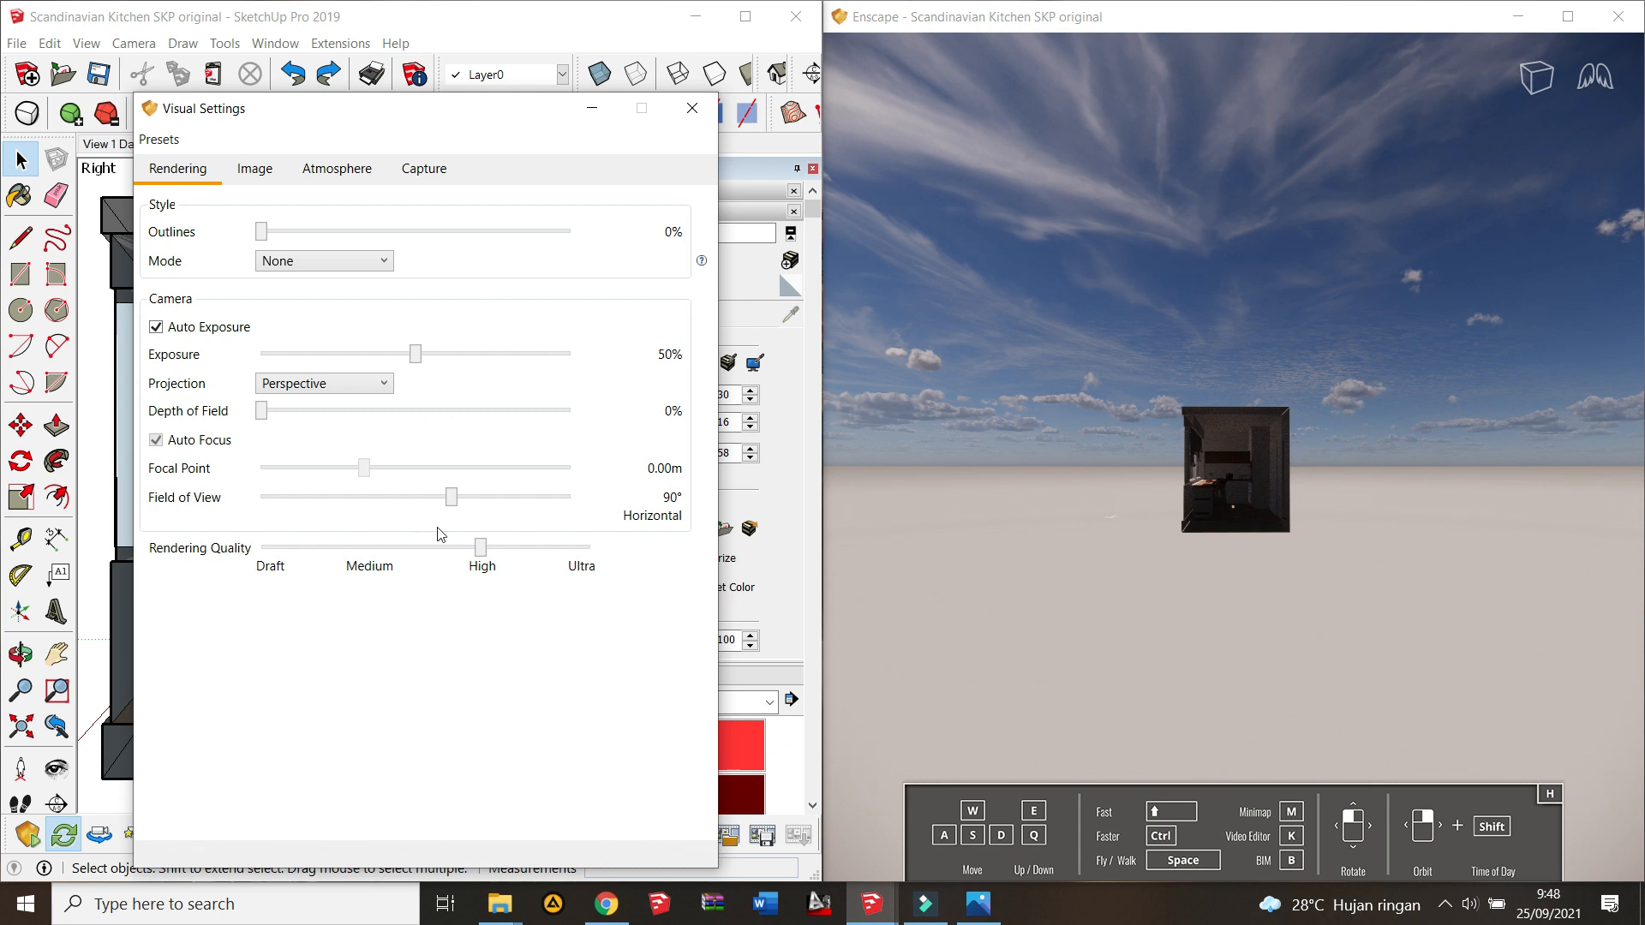
{"action": "left_click_drag", "start_coordinate": [451, 497], "coordinate": [324, 521]}
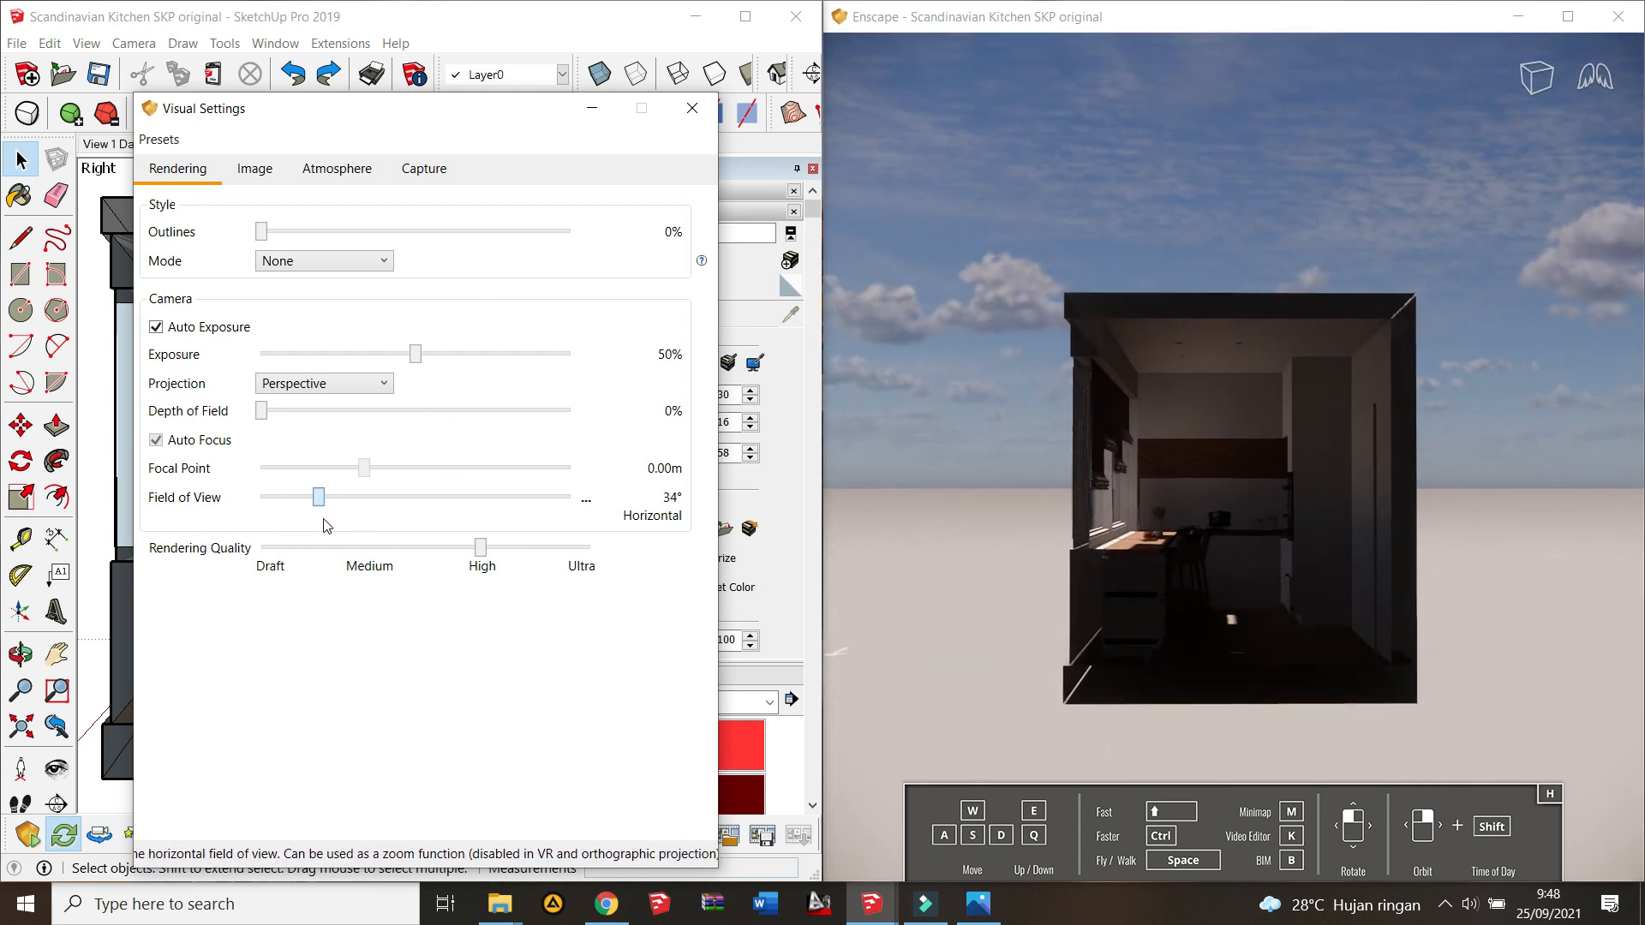
{"action": "left_click", "coordinate": [691, 110]}
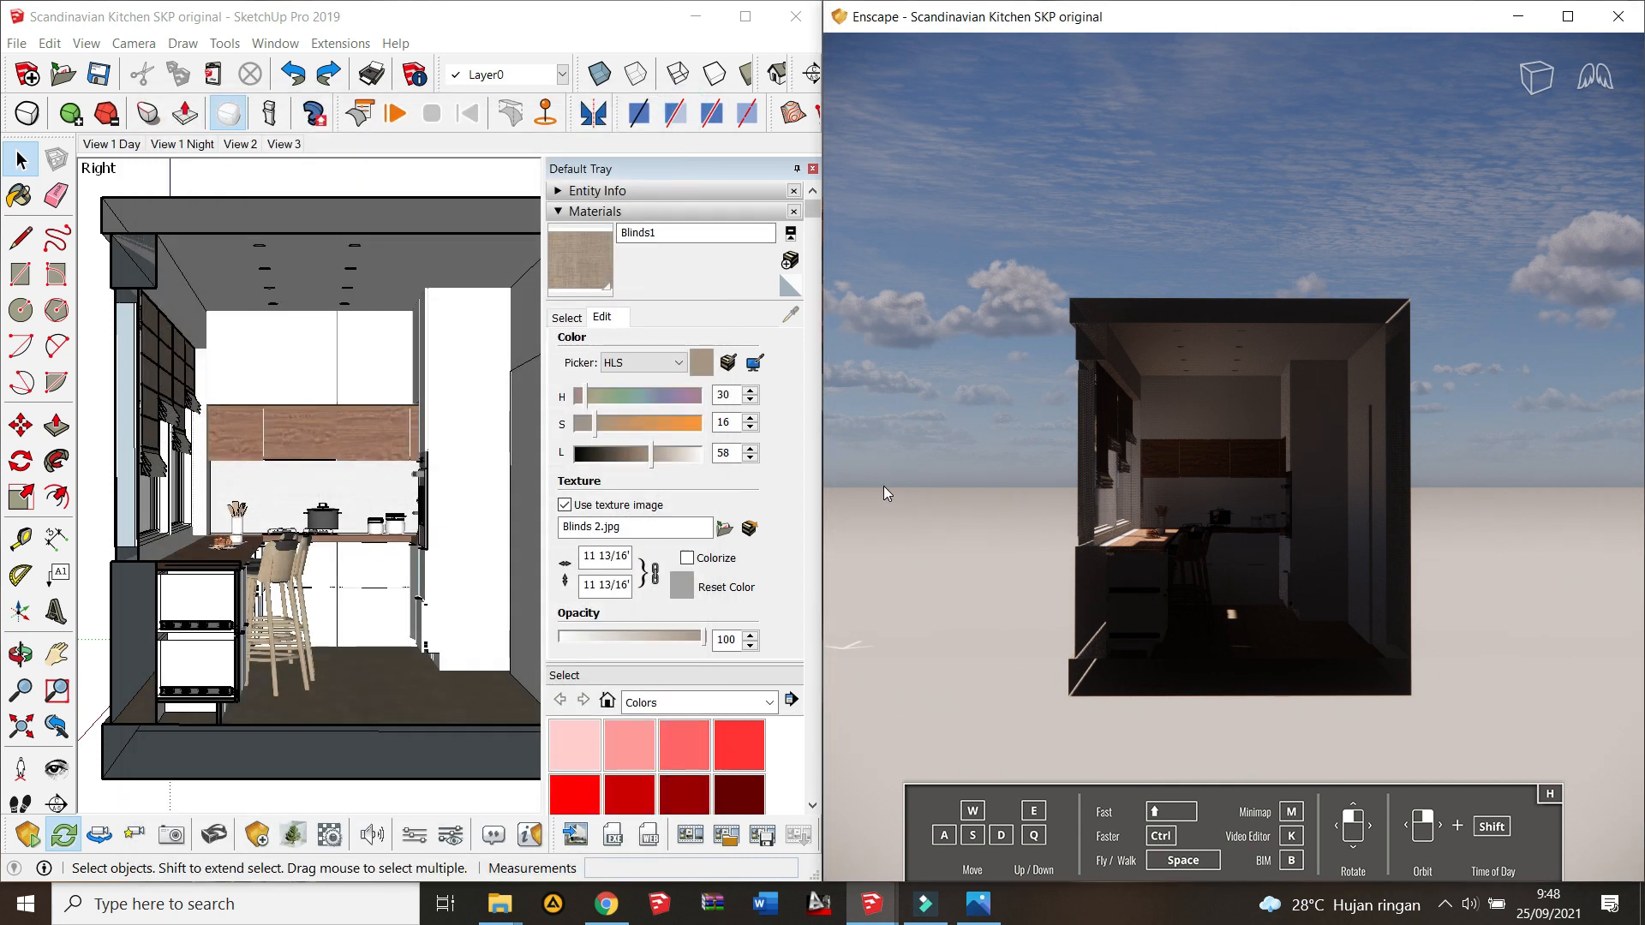
{"action": "key", "text": "w"}
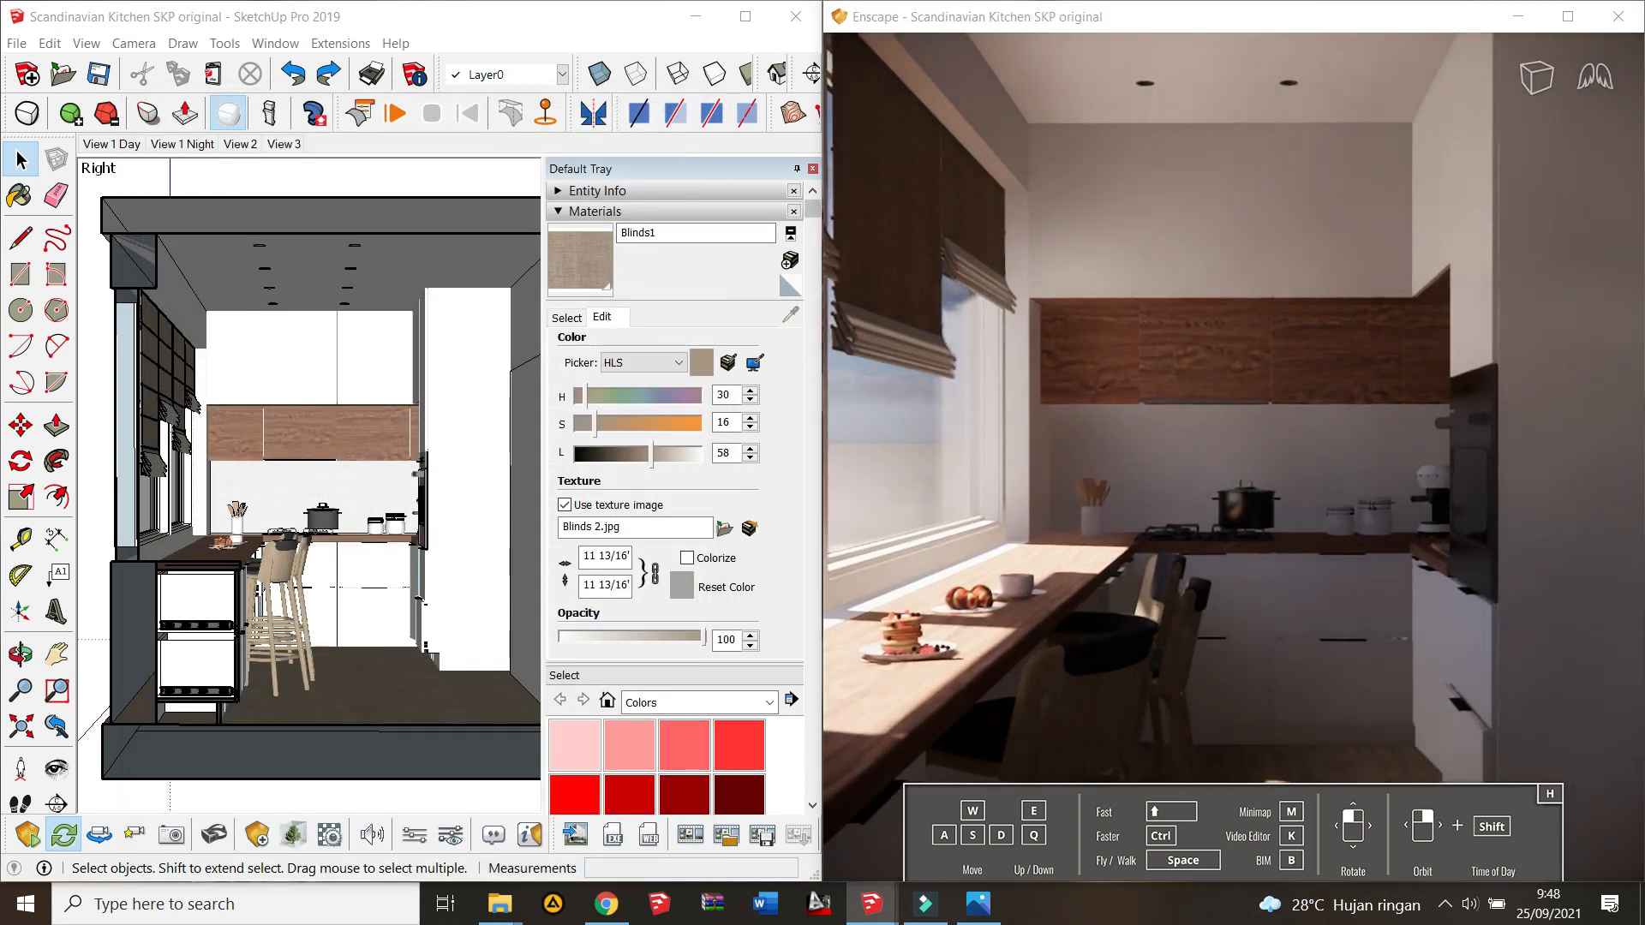
Step: Reframe the render camera slightly farther back and closer to the window side, and hide the navigation help overlay
{"action": "left_click_drag", "start_coordinate": [1241, 651], "coordinate": [1240, 609]}
{"action": "key", "text": "s"}
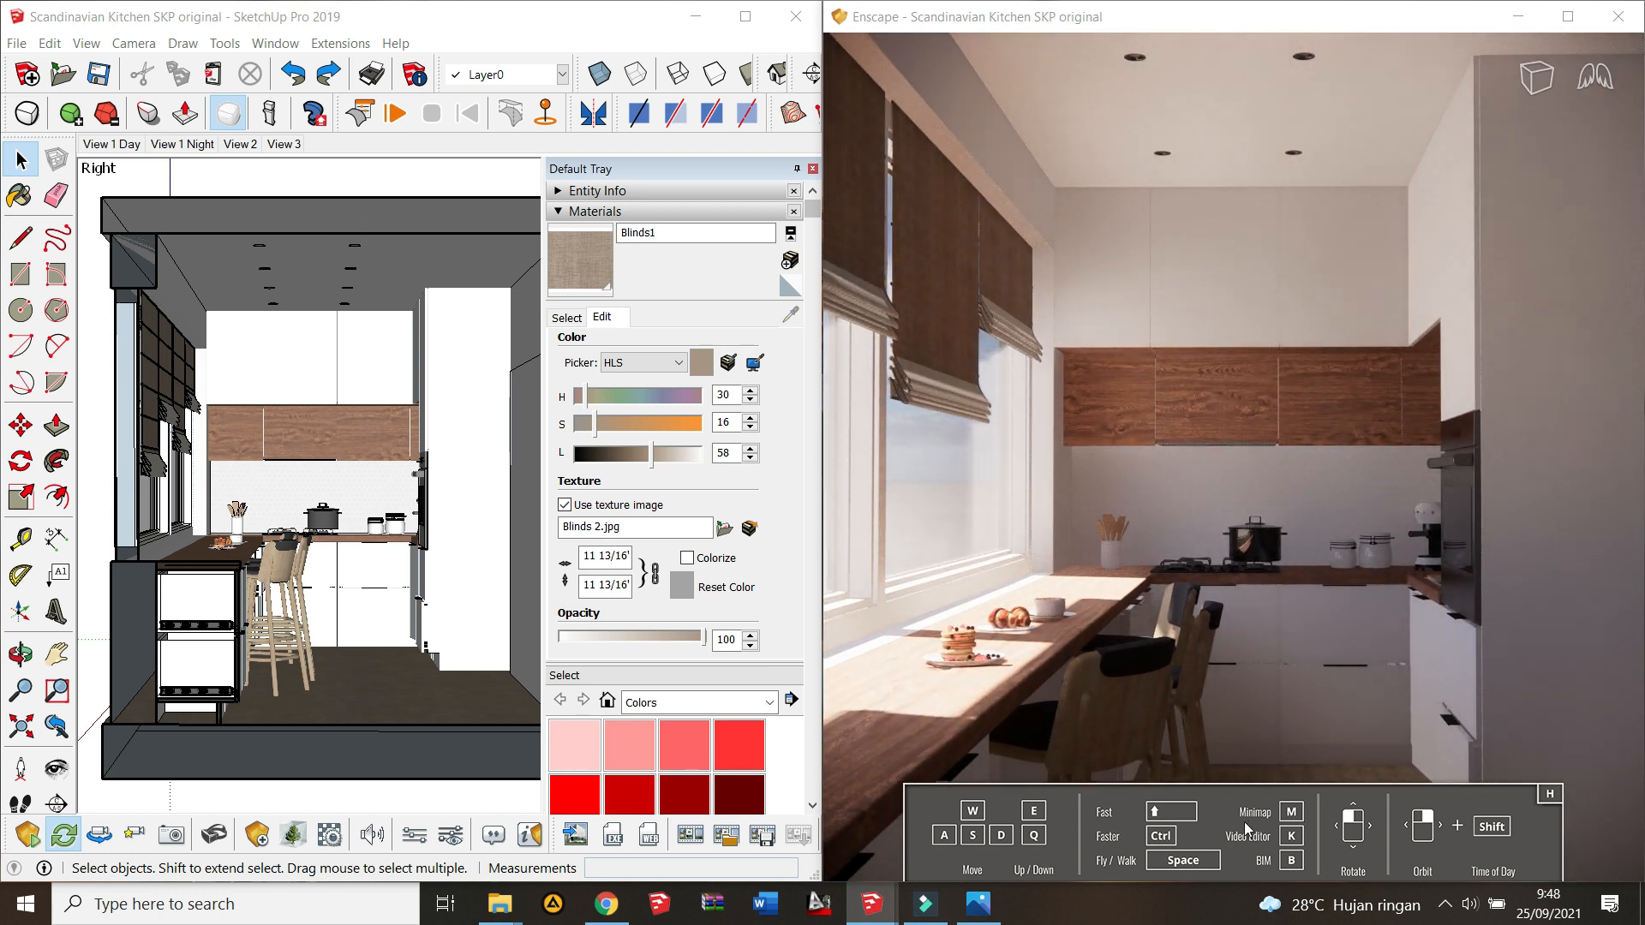
{"action": "key", "text": "h"}
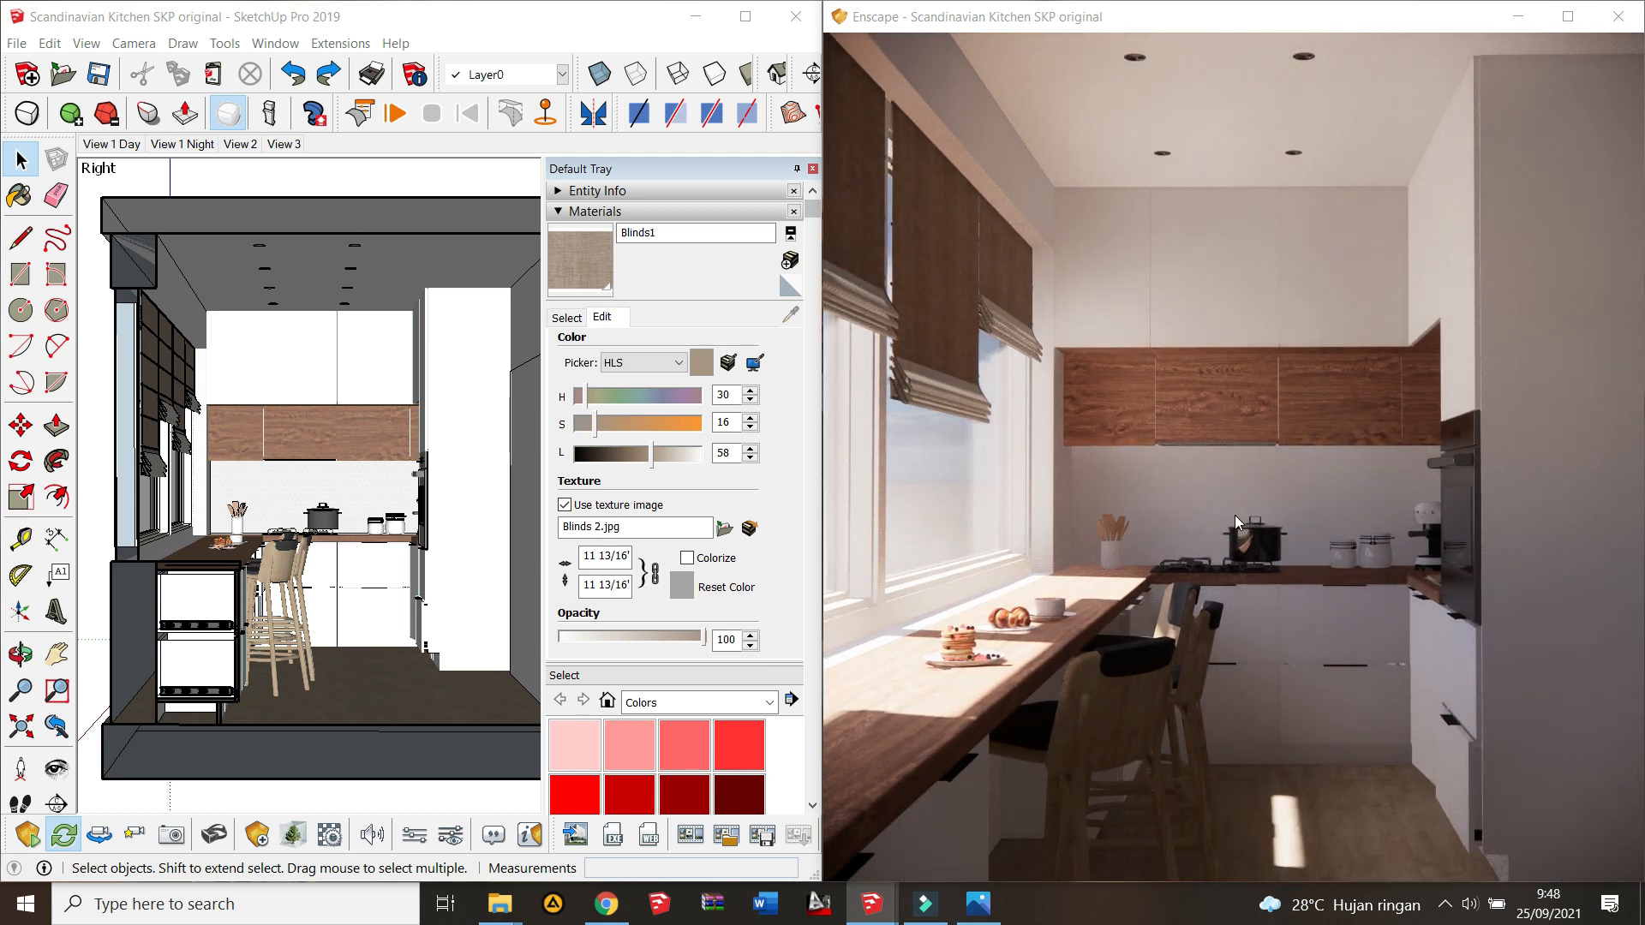
{"action": "key", "text": "a"}
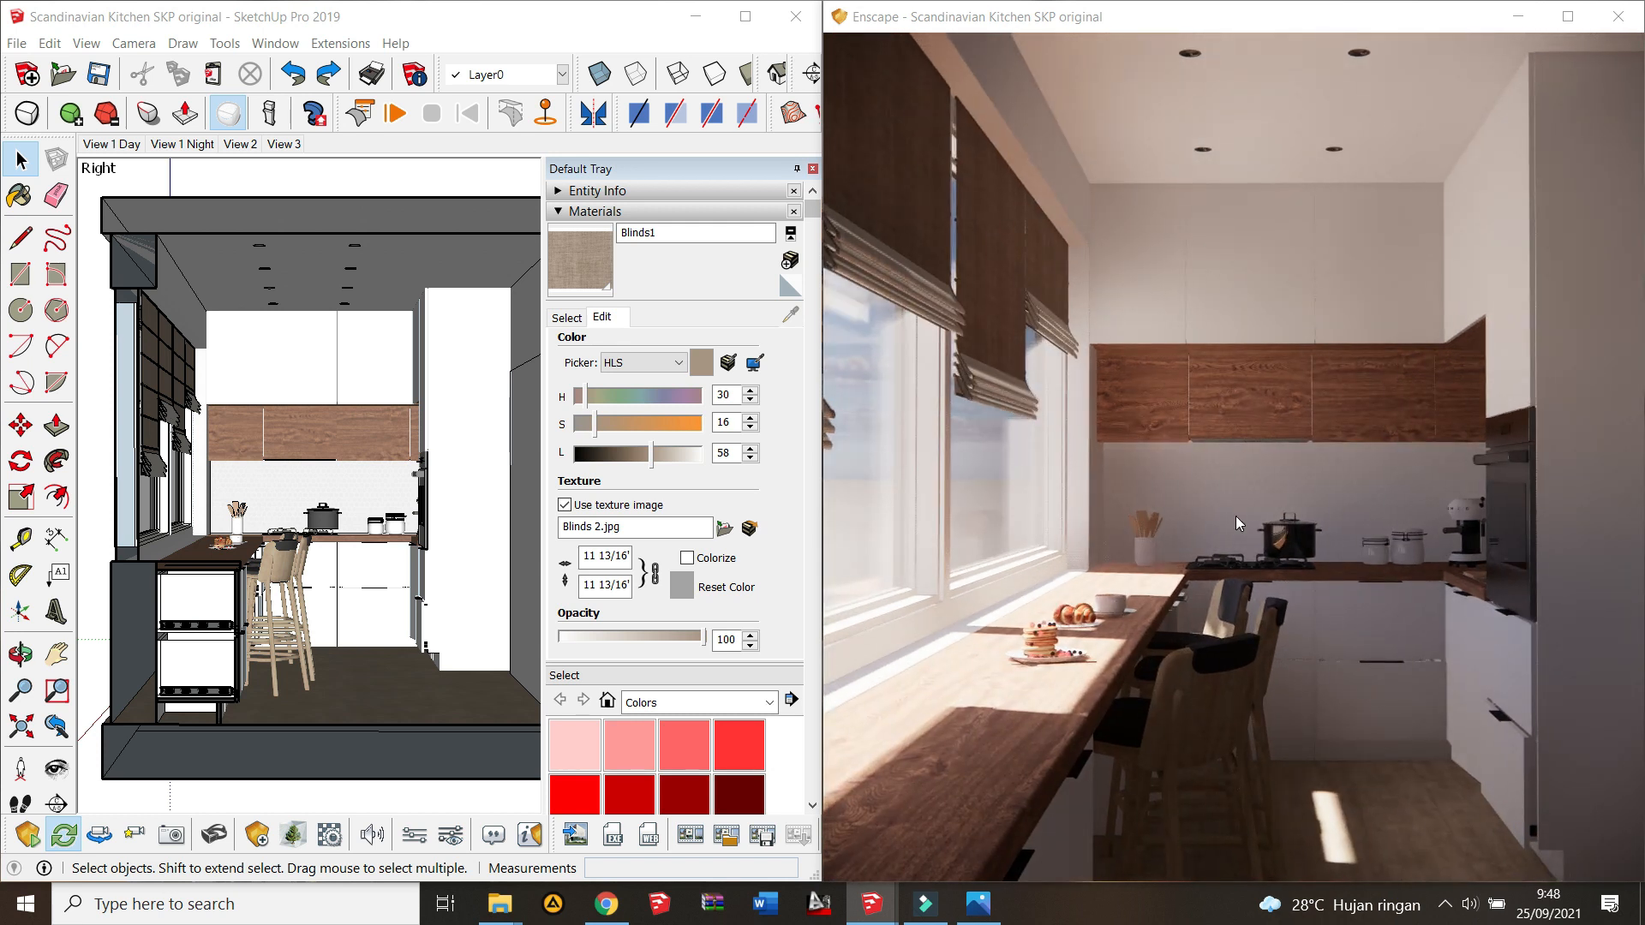
Step: Draw a rectangle over the kitchen's outer window wall, from the roof corner to the opposite lower corner
{"action": "middle_click_drag", "start_coordinate": [428, 541], "coordinate": [353, 501]}
{"action": "key", "text": "r"}
{"action": "scroll", "coordinate": [297, 400], "scroll_direction": "up", "scroll_amount": 3}
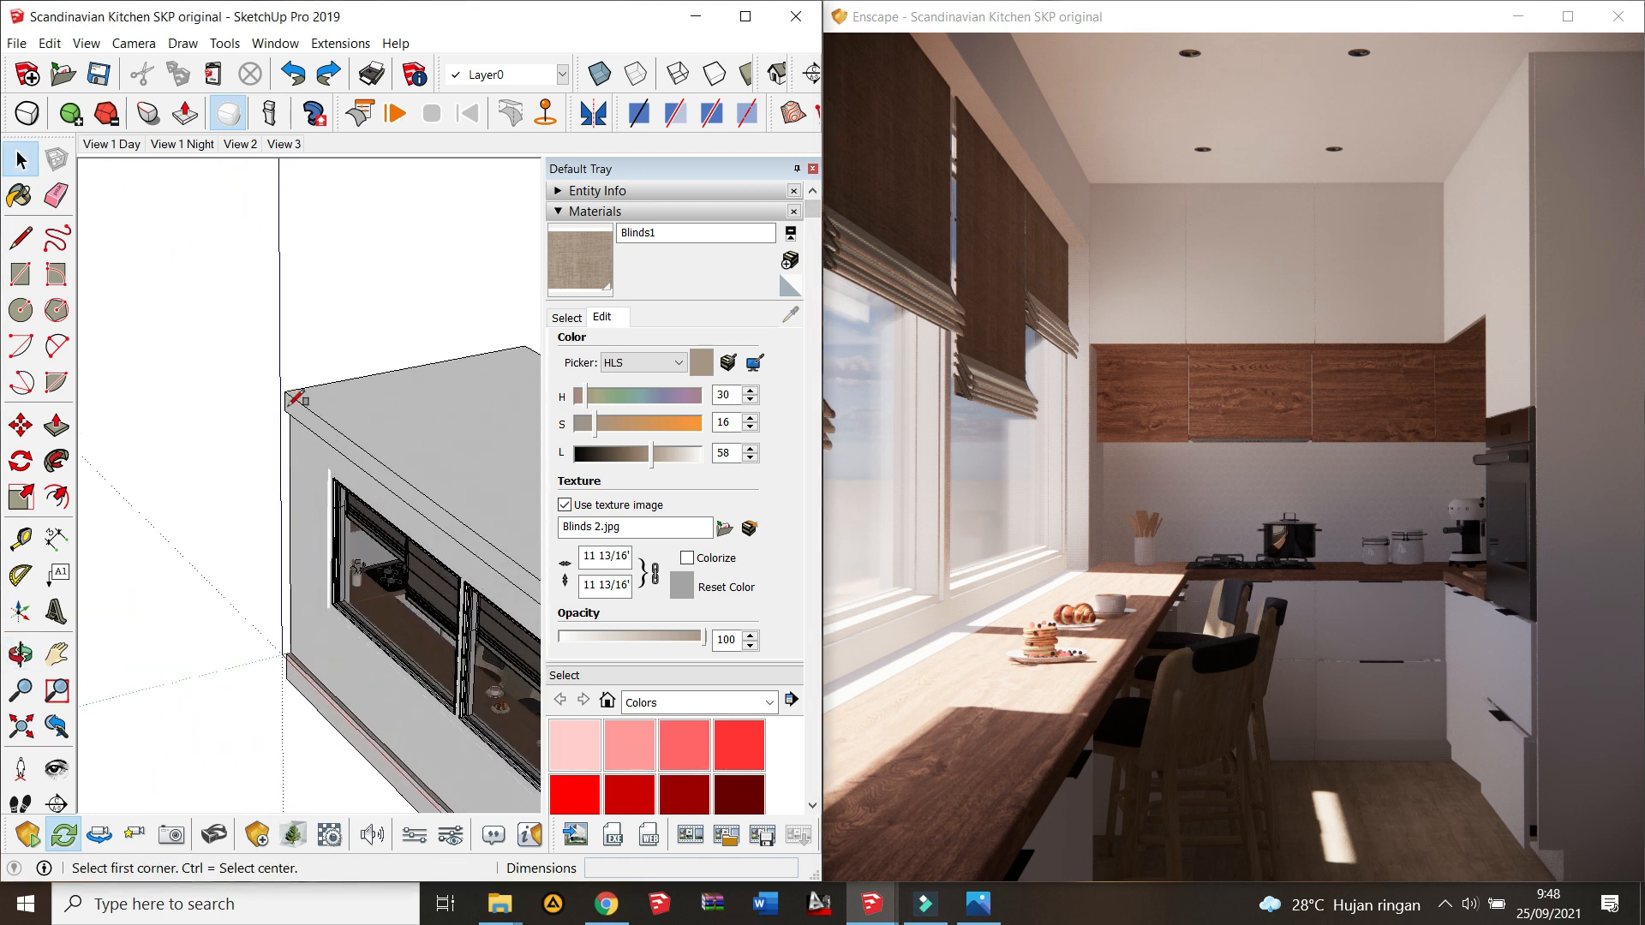
{"action": "left_click", "coordinate": [290, 387]}
{"action": "scroll", "coordinate": [452, 638], "scroll_direction": "down", "scroll_amount": 2}
{"action": "middle_click_drag", "start_coordinate": [456, 644], "coordinate": [352, 497], "text": "shift"}
{"action": "scroll", "coordinate": [454, 701], "scroll_direction": "up", "scroll_amount": 2}
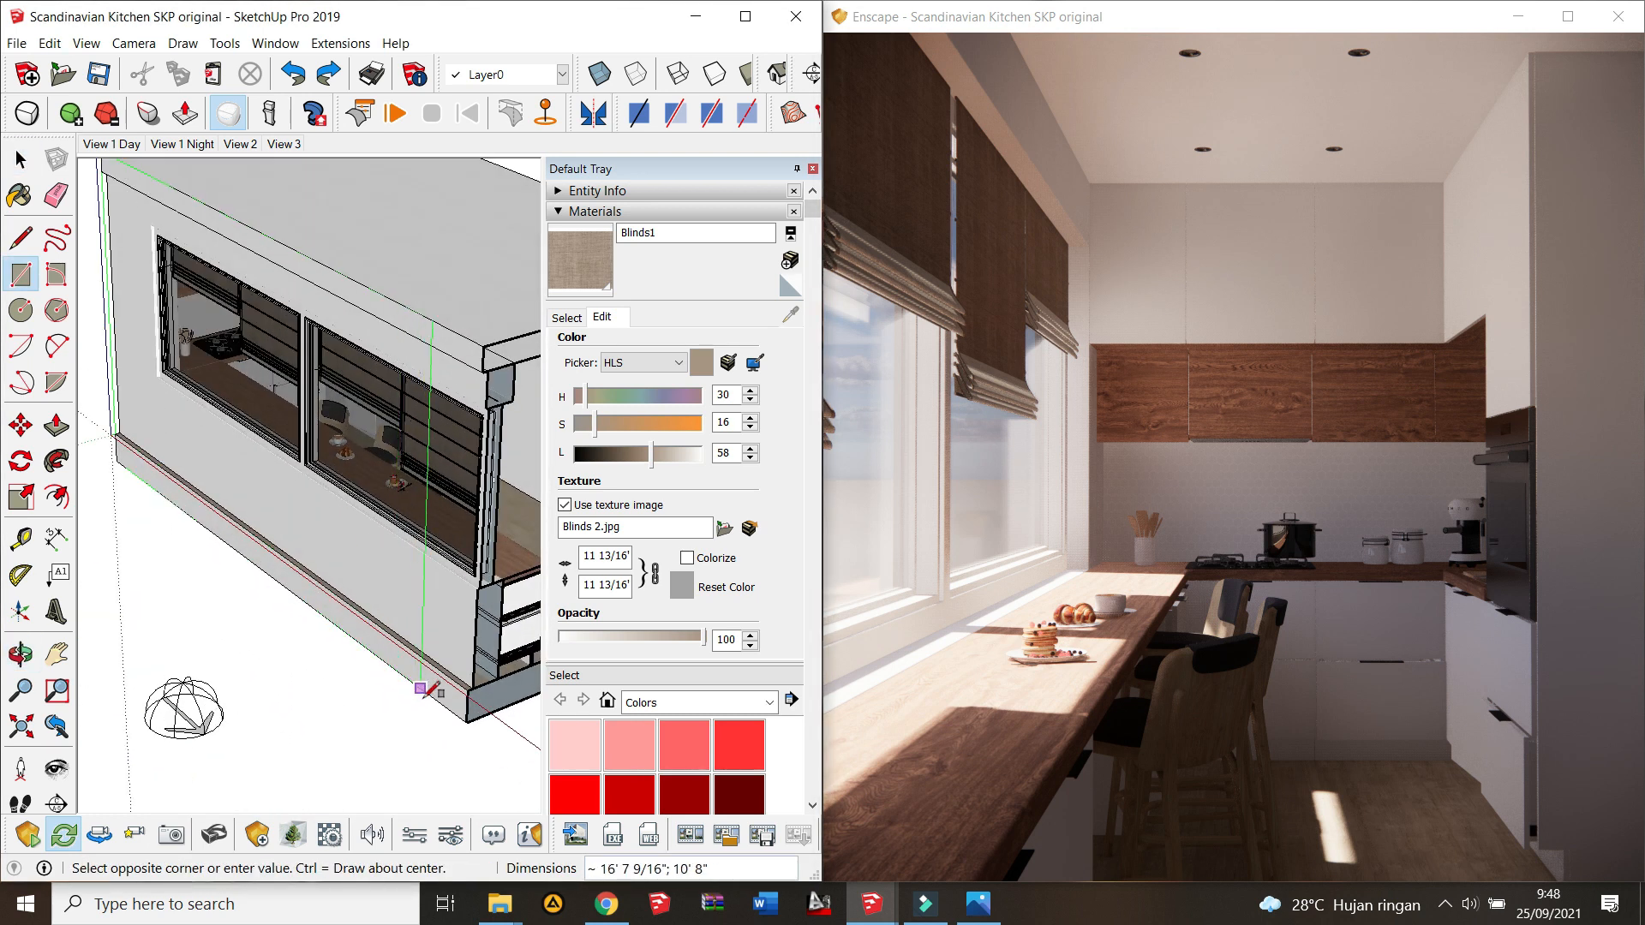
{"action": "left_click", "coordinate": [458, 710]}
{"action": "middle_click_drag", "start_coordinate": [399, 644], "coordinate": [399, 614]}
{"action": "key", "text": "space"}
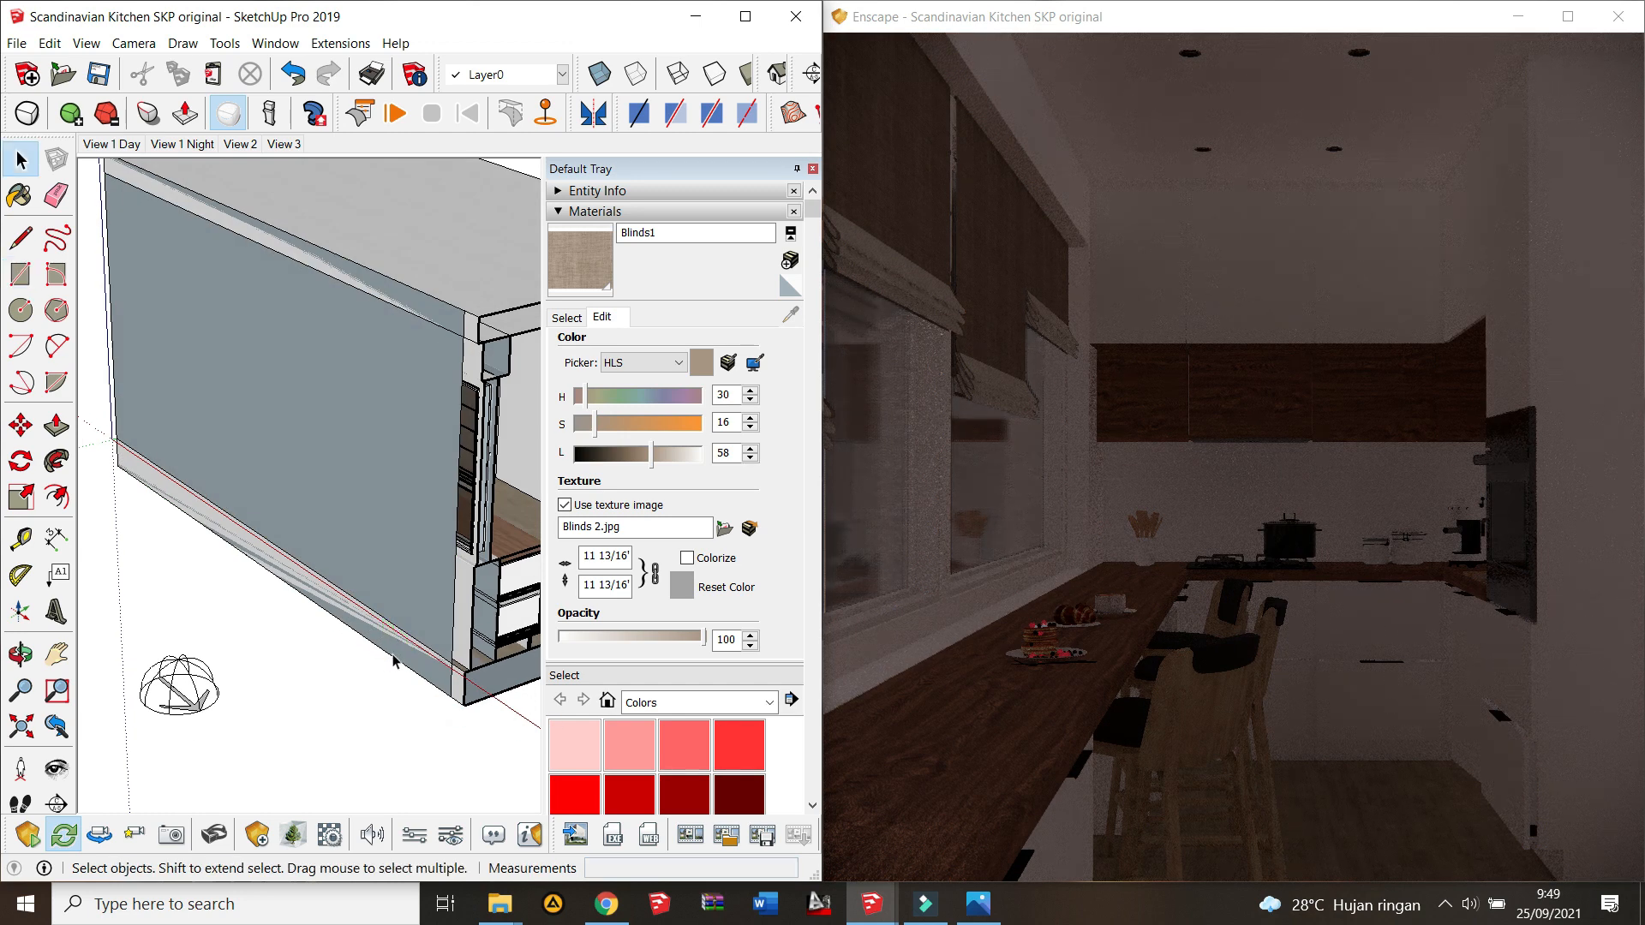
Step: Select the new rectangle's face with its edges and make it a group
{"action": "left_click", "coordinate": [393, 660]}
{"action": "scroll", "coordinate": [369, 542], "scroll_direction": "down", "scroll_amount": 5}
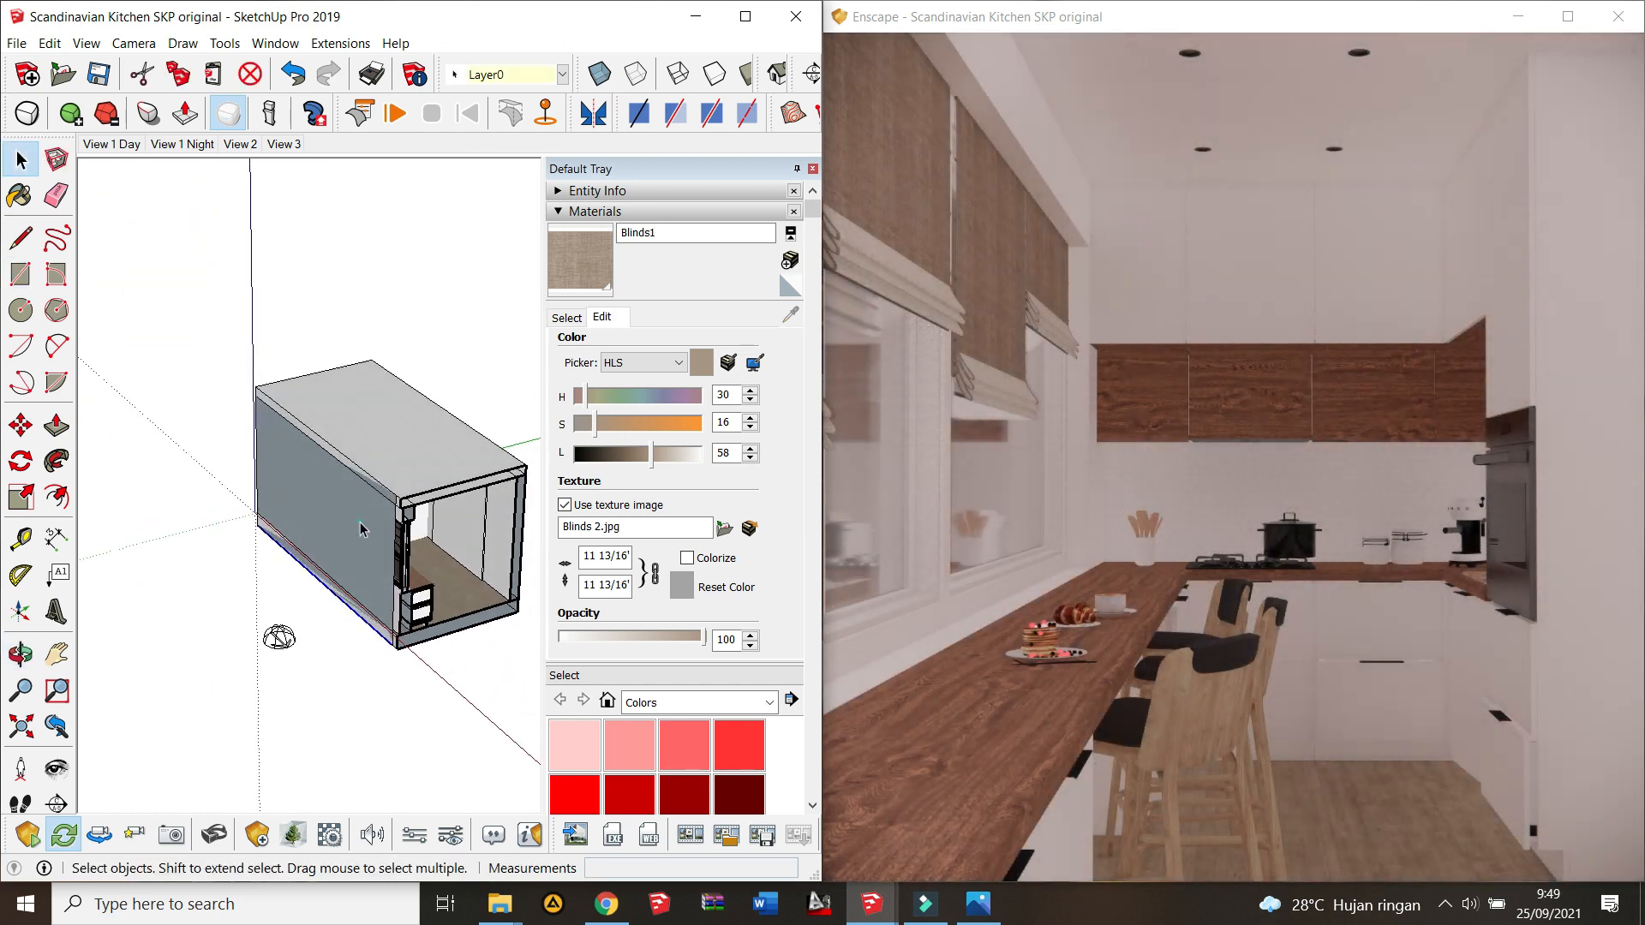
{"action": "double_click", "coordinate": [358, 524]}
{"action": "scroll", "coordinate": [236, 548], "scroll_direction": "up", "scroll_amount": 2}
{"action": "left_click", "coordinate": [202, 664]}
{"action": "scroll", "coordinate": [437, 545], "scroll_direction": "up", "scroll_amount": 3}
{"action": "scroll", "coordinate": [437, 545], "scroll_direction": "up", "scroll_amount": 2}
{"action": "double_click", "coordinate": [443, 523]}
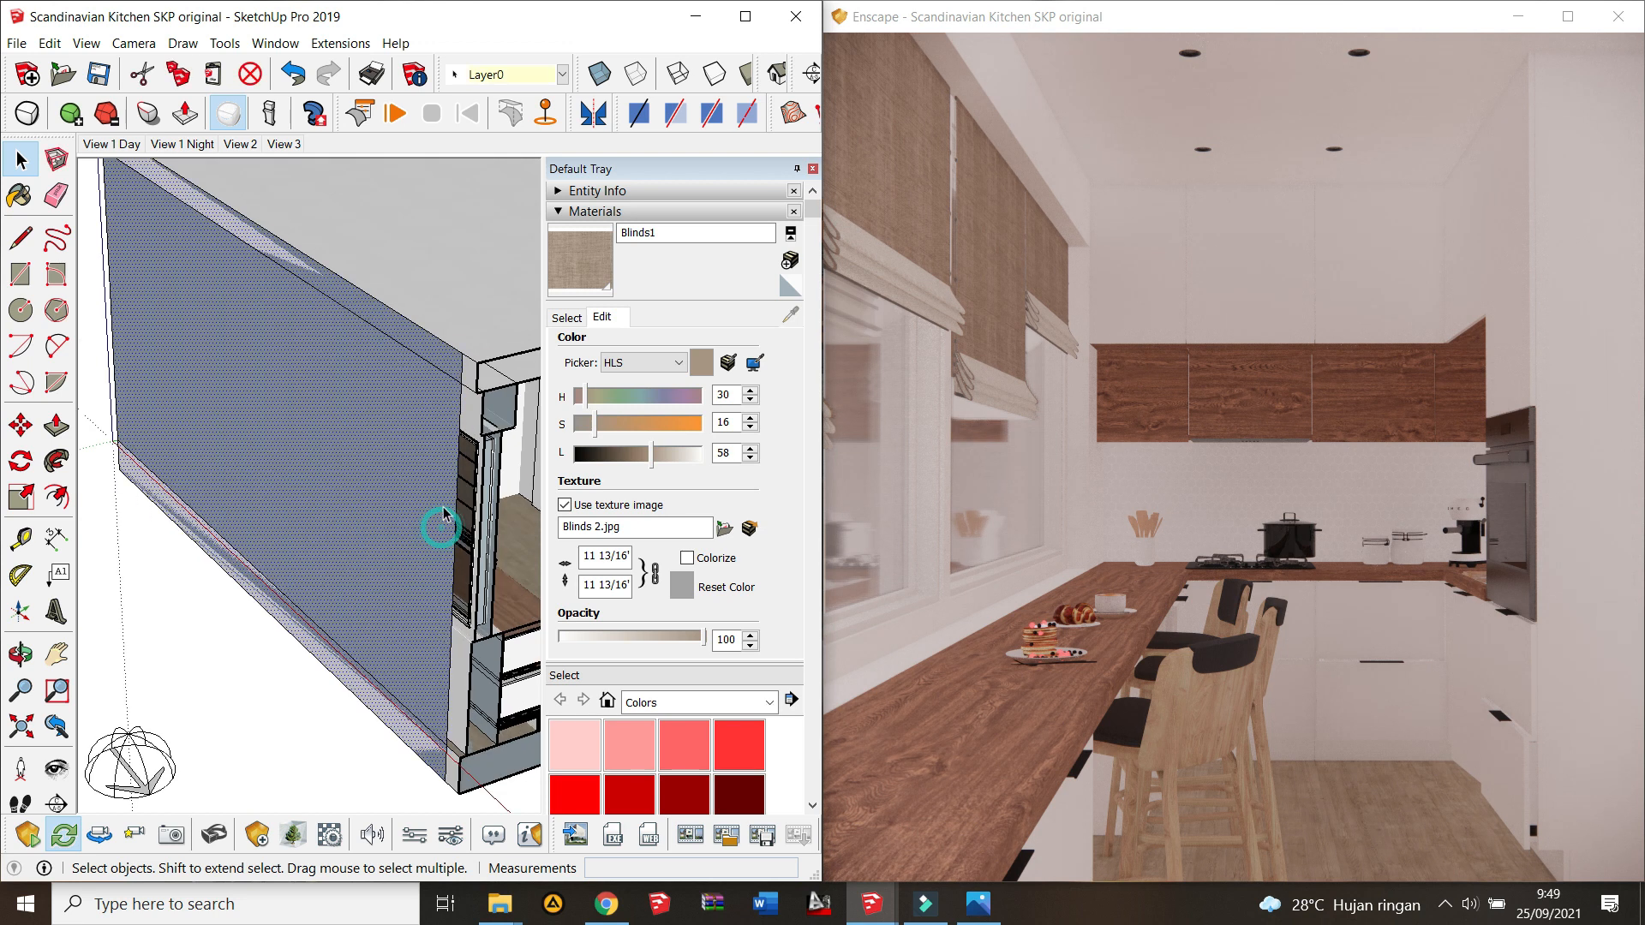
{"action": "scroll", "coordinate": [444, 508], "scroll_direction": "down", "scroll_amount": 2}
{"action": "right_click", "coordinate": [444, 507]}
{"action": "left_click", "coordinate": [527, 676]}
Step: Move the grouped panel straight out from the window wall along the green axis
{"action": "scroll", "coordinate": [350, 518], "scroll_direction": "down", "scroll_amount": 5}
{"action": "middle_click_drag", "start_coordinate": [350, 520], "coordinate": [326, 581]}
{"action": "key", "text": "m"}
{"action": "left_click", "coordinate": [310, 566]}
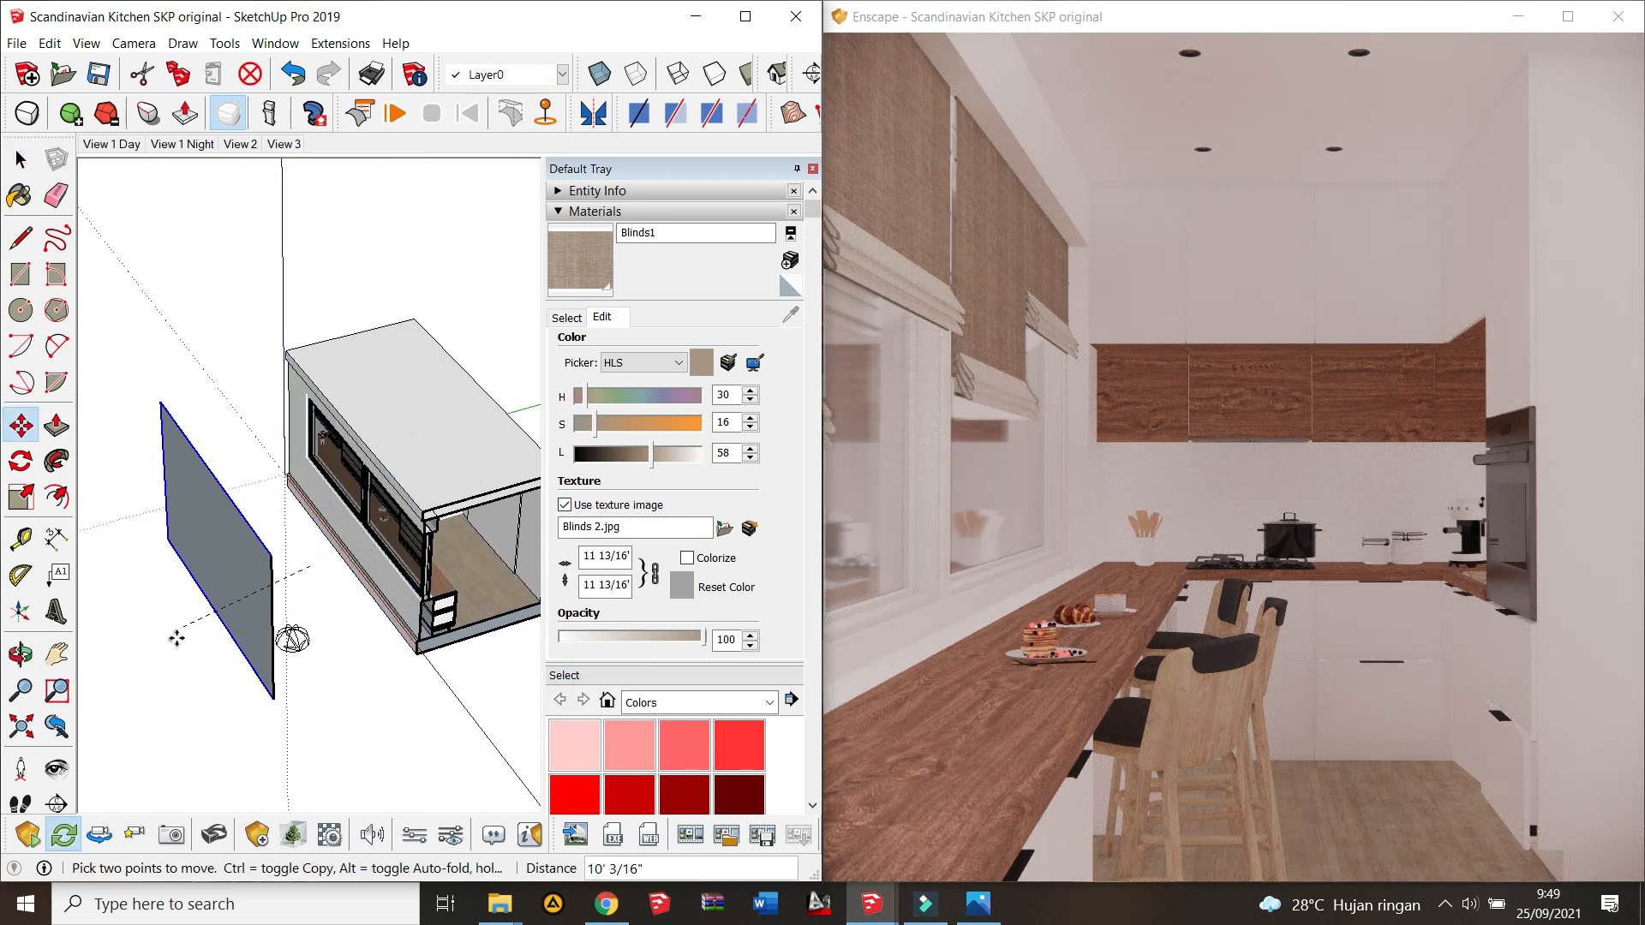
{"action": "key", "text": "Left"}
{"action": "left_click", "coordinate": [152, 600]}
Step: Place a guide line through the panel's lower near corner, running toward the kitchen's open end
{"action": "mouse_move", "coordinate": [241, 593]}
{"action": "middle_mouse_down"}
{"action": "mouse_move", "coordinate": [168, 642]}
{"action": "mouse_move", "coordinate": [94, 658]}
{"action": "middle_mouse_up"}
{"action": "scroll", "coordinate": [161, 653], "scroll_direction": "up", "scroll_amount": 1}
{"action": "key", "text": "q"}
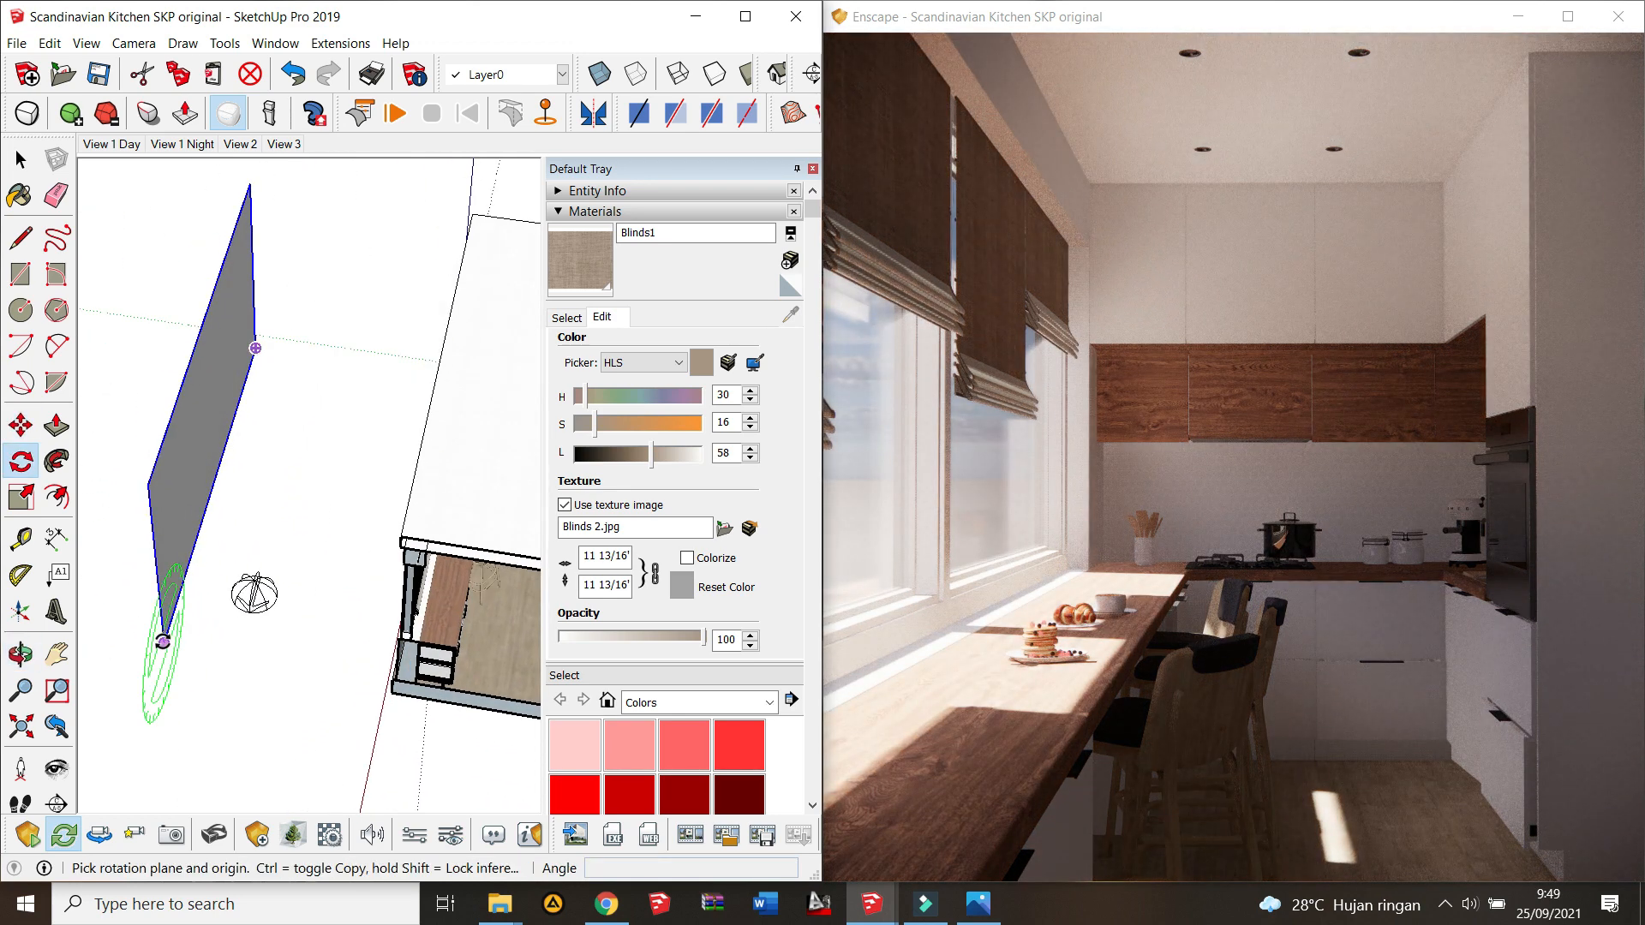
{"action": "key", "text": "l"}
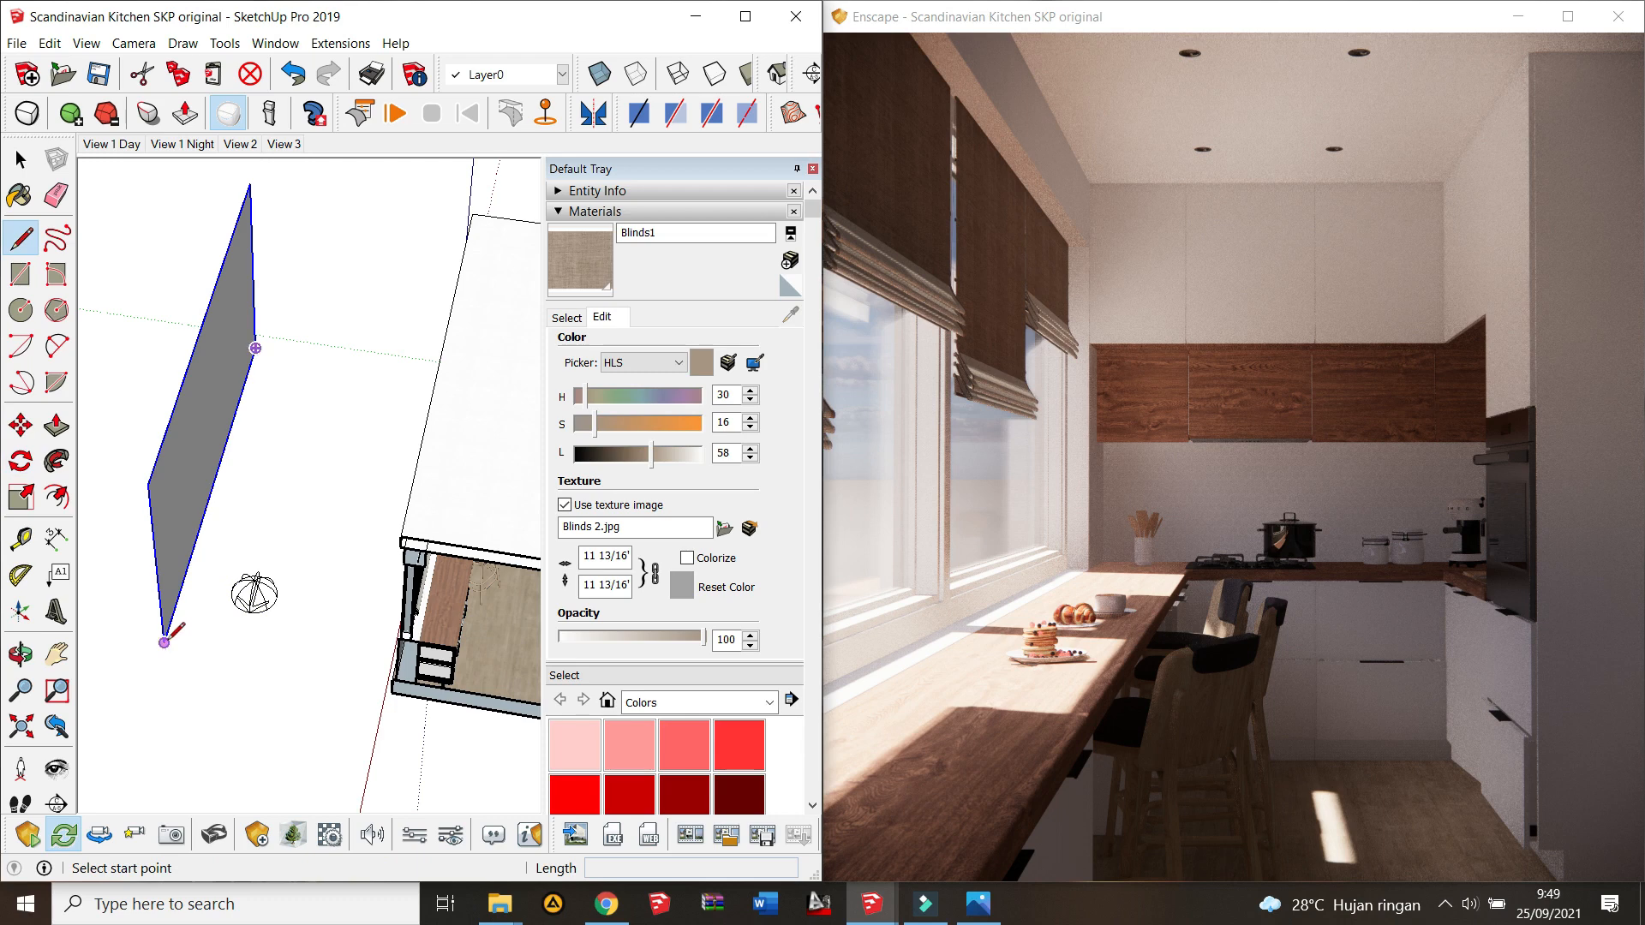
{"action": "key", "text": "t"}
{"action": "key", "text": "space"}
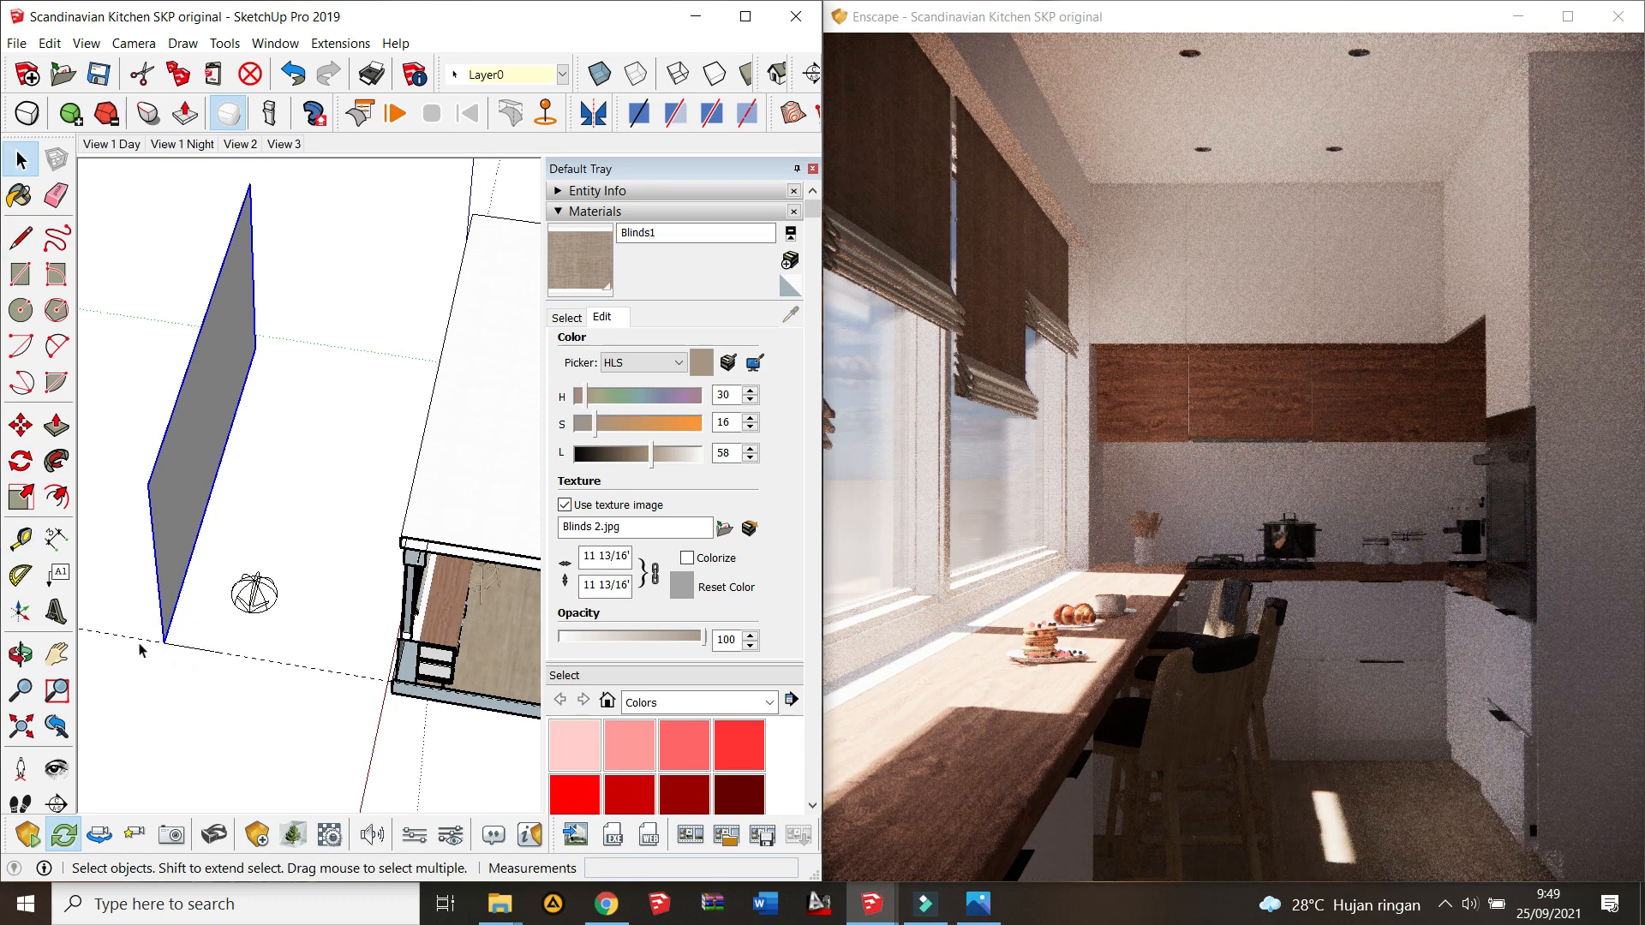
Step: Create an angled guide by rotating about the panel's lower near corner, and erase the straight guide
{"action": "key", "text": "q"}
{"action": "left_click_drag", "start_coordinate": [165, 643], "coordinate": [214, 649]}
{"action": "left_click", "coordinate": [222, 653]}
{"action": "left_click", "coordinate": [225, 597]}
{"action": "key", "text": "space"}
{"action": "key", "text": "e"}
{"action": "left_click", "coordinate": [202, 649]}
Step: Rotate the panel about its lower near corner onto the angled guide line
{"action": "key", "text": "space"}
{"action": "left_click", "coordinate": [167, 632]}
{"action": "key", "text": "q"}
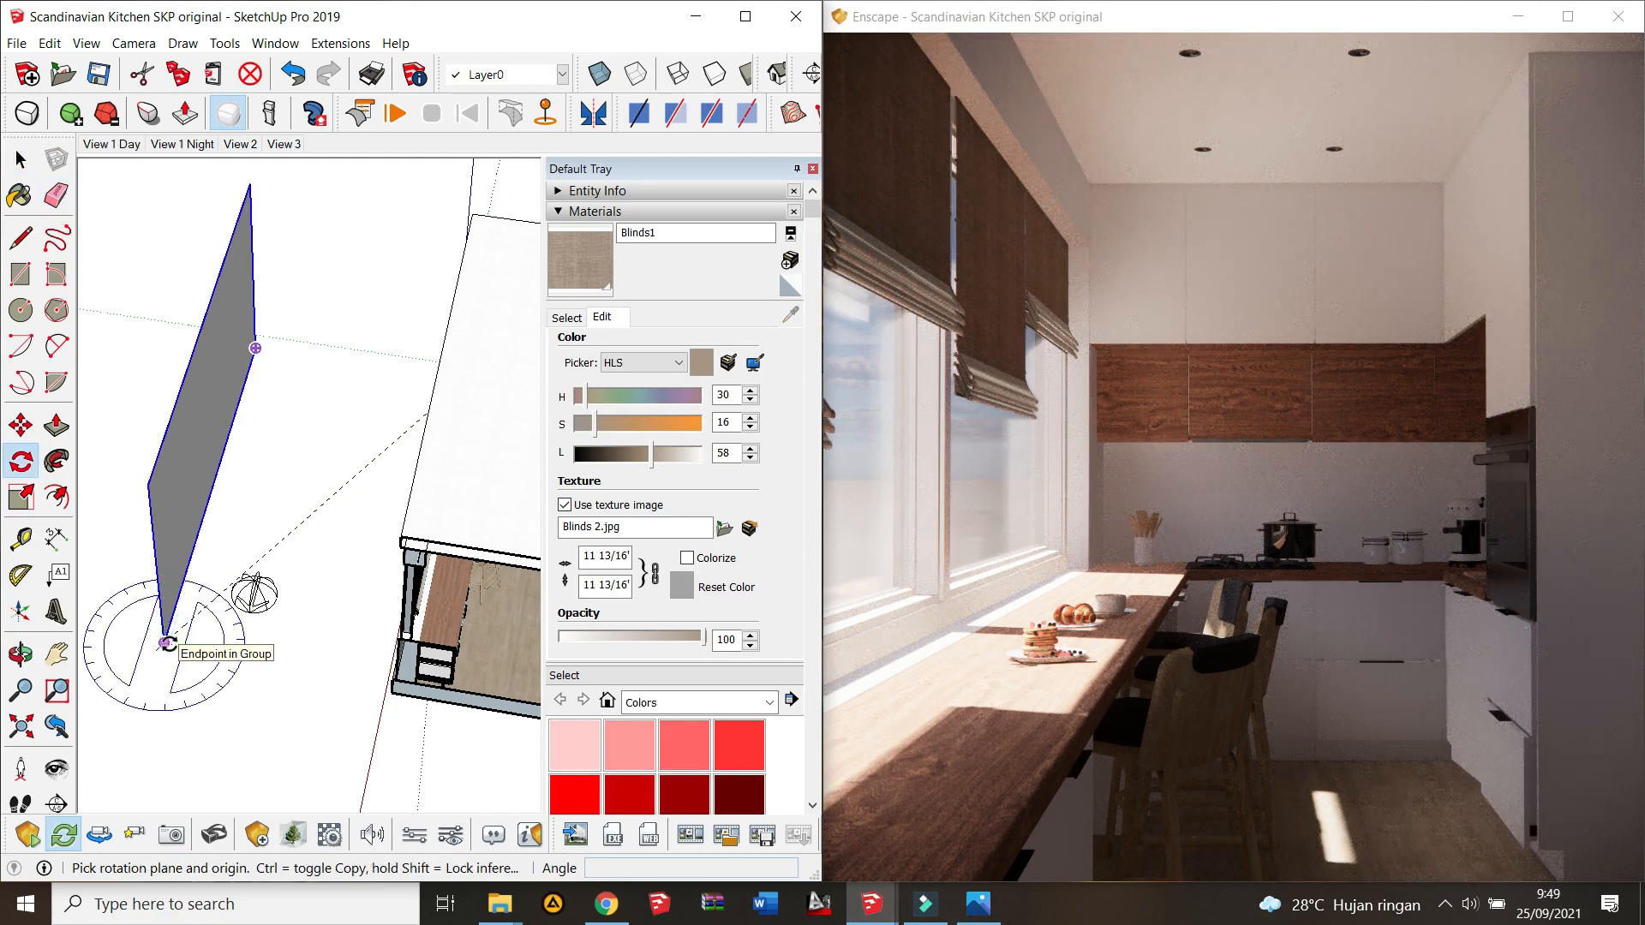
{"action": "left_click", "coordinate": [165, 643]}
{"action": "left_click", "coordinate": [183, 582]}
{"action": "left_click", "coordinate": [219, 595]}
Step: Move the rotated panel into place outside the kitchen's window wall
{"action": "mouse_move", "coordinate": [219, 597]}
{"action": "middle_mouse_down"}
{"action": "mouse_move", "coordinate": [288, 647]}
{"action": "mouse_move", "coordinate": [282, 581]}
{"action": "mouse_move", "coordinate": [316, 531]}
{"action": "middle_mouse_up"}
{"action": "scroll", "coordinate": [287, 647], "scroll_direction": "down", "scroll_amount": 2}
{"action": "key", "text": "m"}
{"action": "left_click", "coordinate": [288, 647]}
{"action": "left_click", "coordinate": [310, 487]}
{"action": "key", "text": "e"}
{"action": "scroll", "coordinate": [294, 375], "scroll_direction": "up", "scroll_amount": 3}
{"action": "mouse_move", "coordinate": [287, 386]}
{"action": "middle_mouse_down"}
{"action": "mouse_move", "coordinate": [250, 419]}
{"action": "mouse_move", "coordinate": [259, 437]}
{"action": "mouse_move", "coordinate": [323, 372]}
{"action": "mouse_move", "coordinate": [314, 478]}
{"action": "mouse_move", "coordinate": [274, 470]}
{"action": "middle_mouse_up"}
Step: Open the panel group and paint its face with the light pink Color A02
{"action": "key", "text": "space"}
{"action": "left_click", "coordinate": [313, 476]}
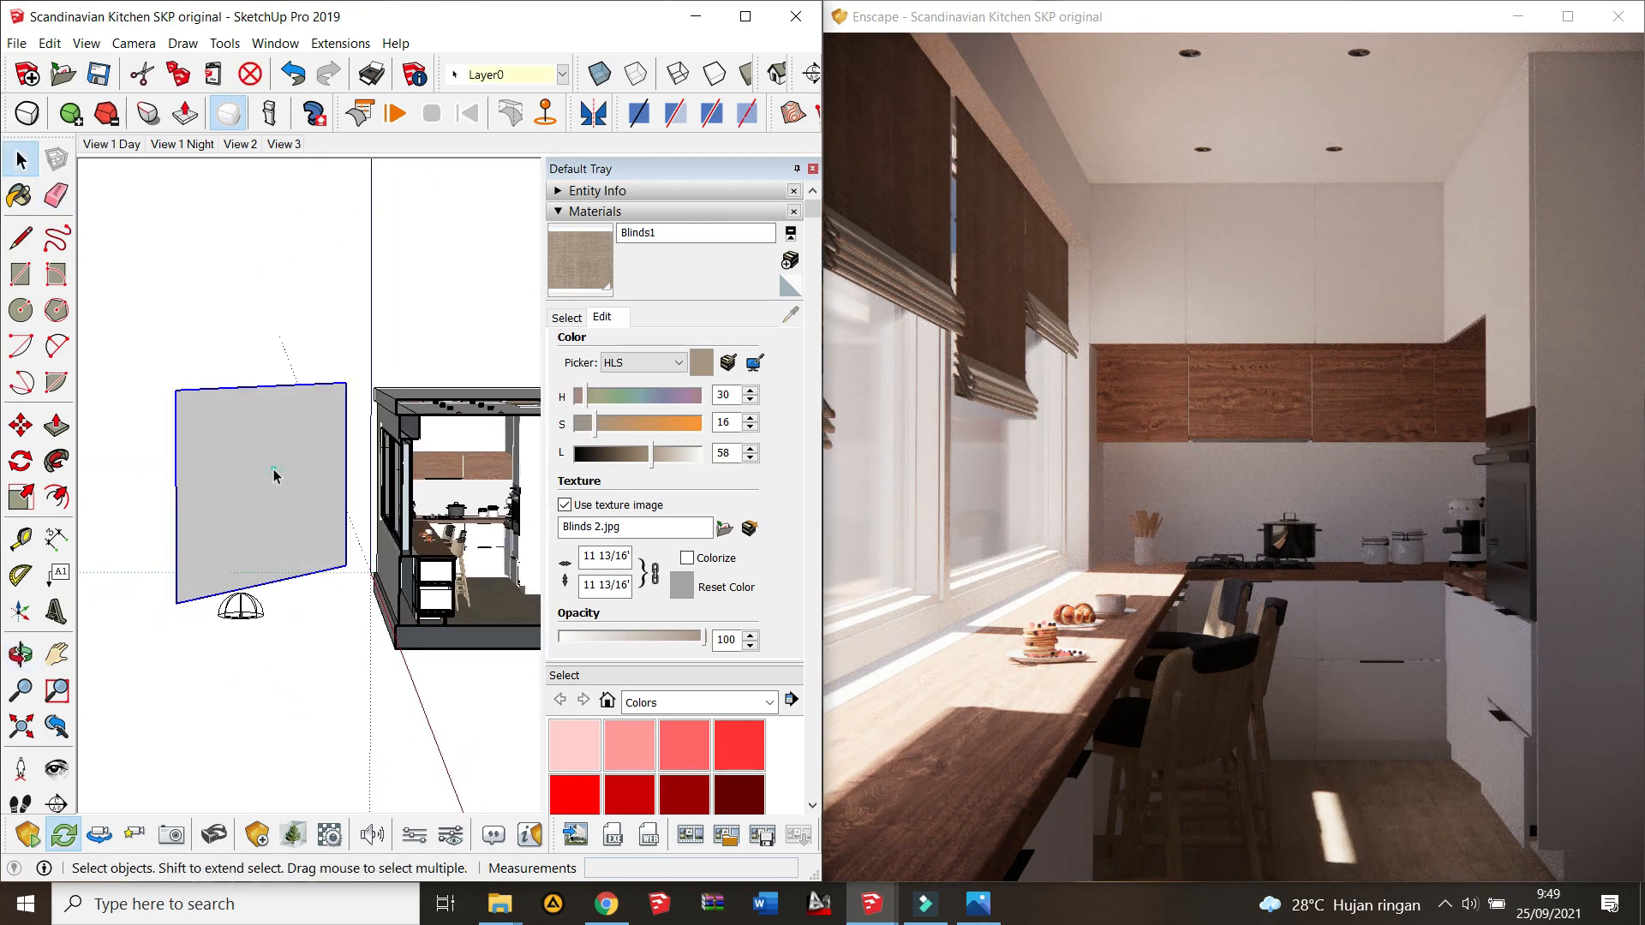
{"action": "double_click", "coordinate": [275, 472]}
{"action": "left_click", "coordinate": [628, 755]}
{"action": "left_click", "coordinate": [283, 497]}
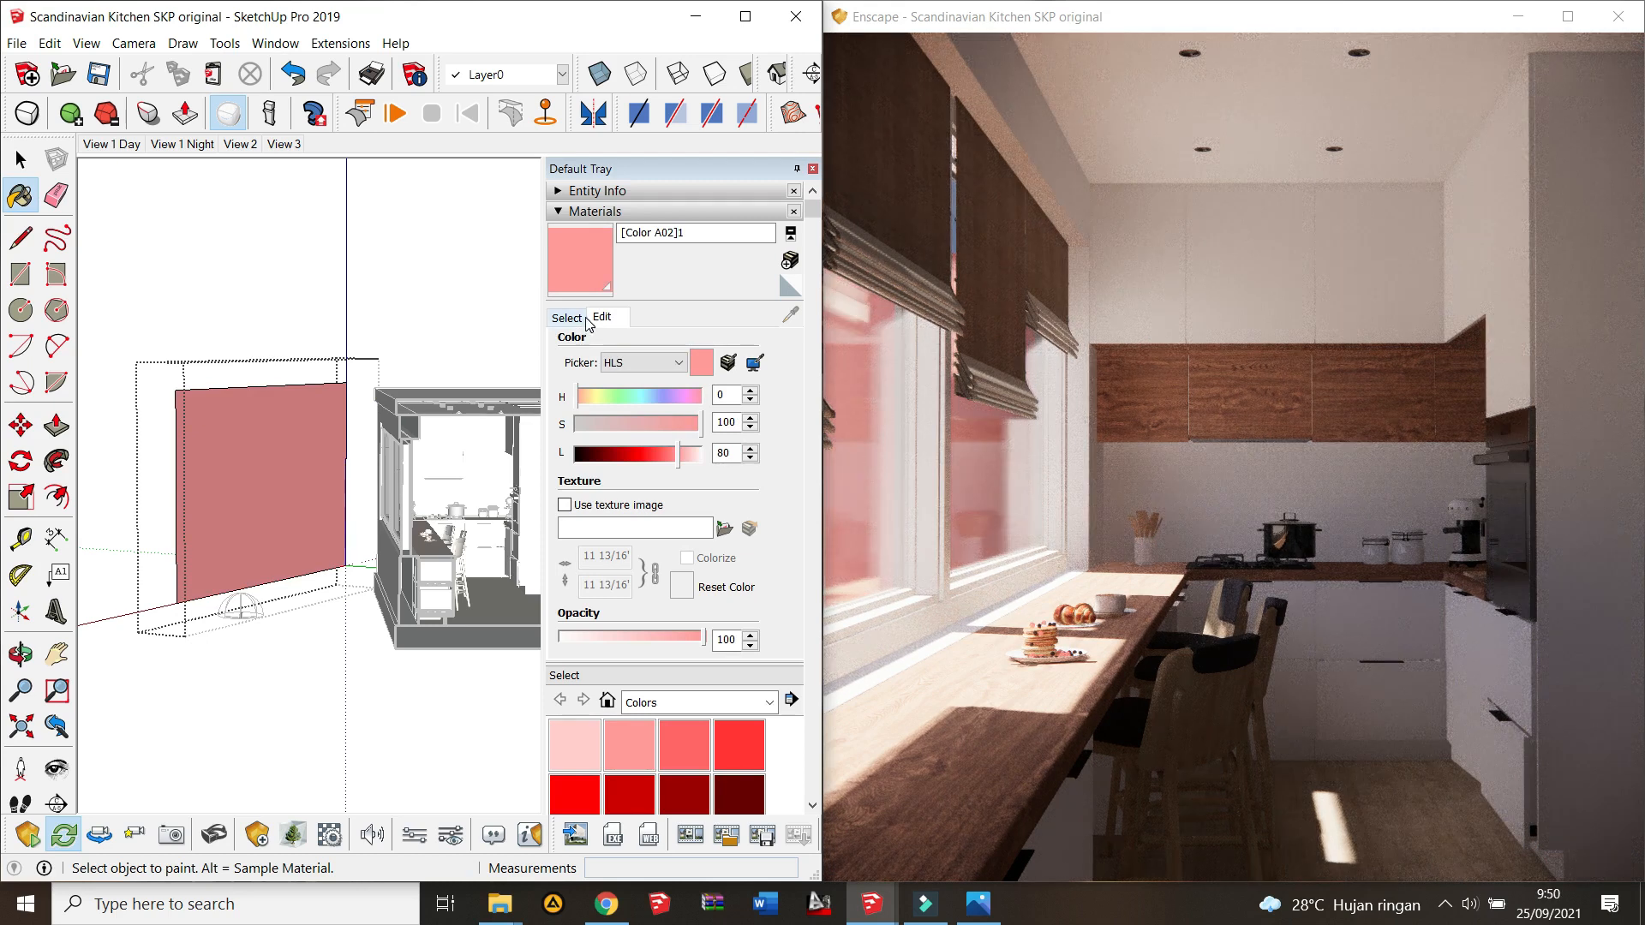
Step: Load the taman image from the Desktop's Scandinavian Kitchen folder as the panel material's texture
{"action": "left_click", "coordinate": [724, 529]}
{"action": "left_click", "coordinate": [173, 364]}
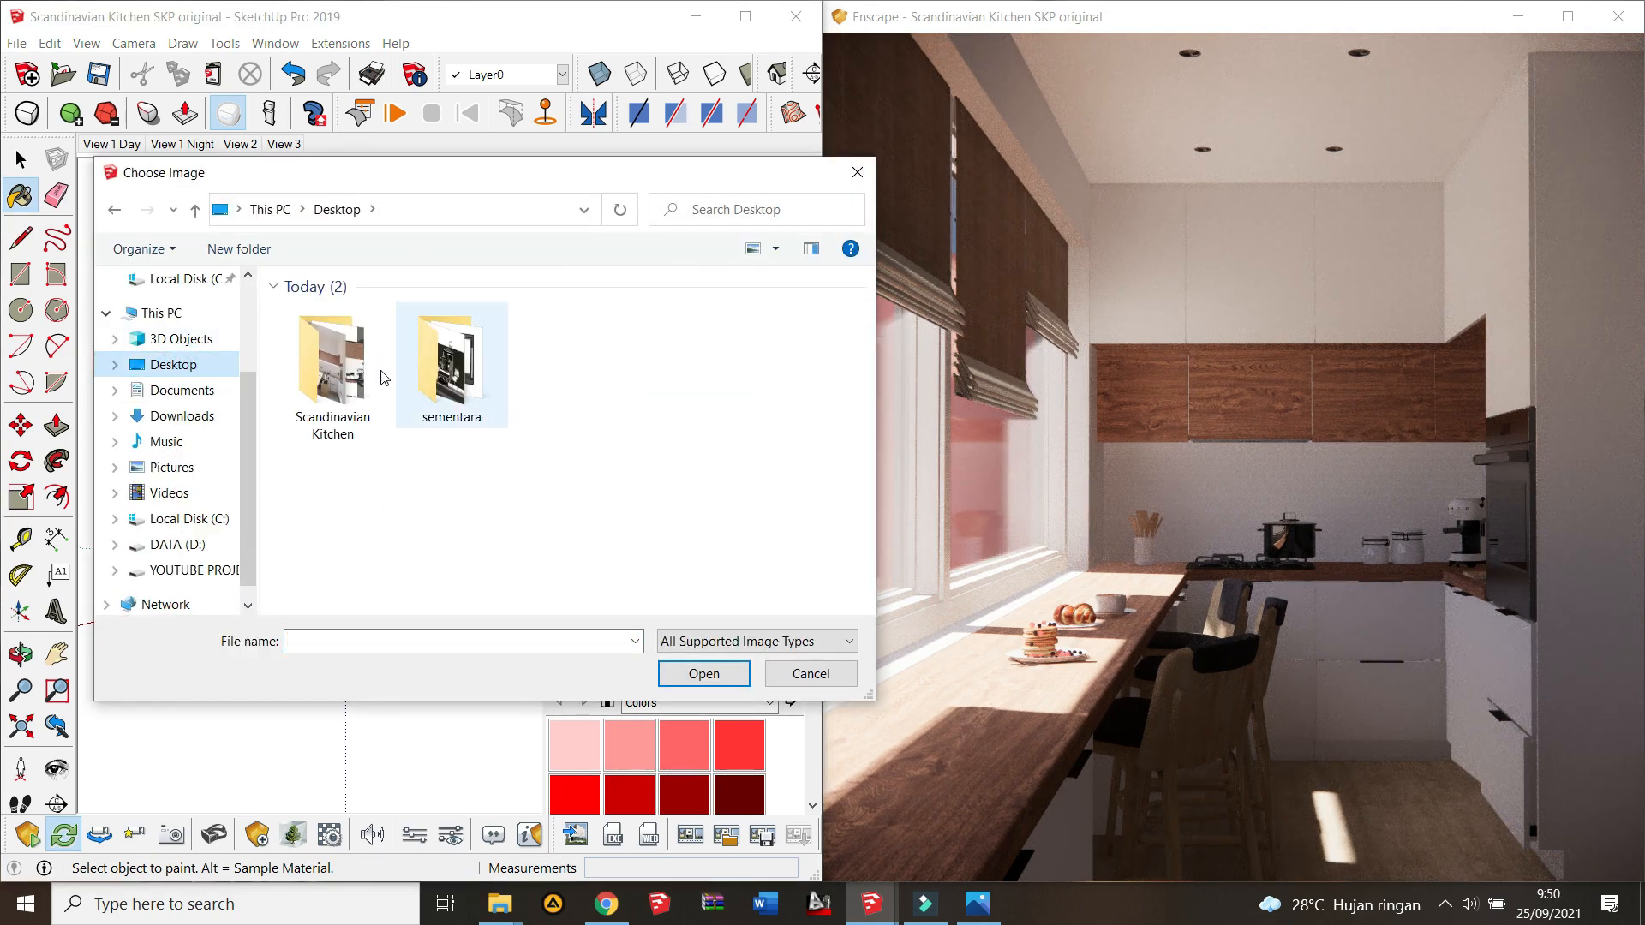
{"action": "double_click", "coordinate": [377, 377]}
{"action": "left_click", "coordinate": [570, 341]}
{"action": "left_click", "coordinate": [704, 673]}
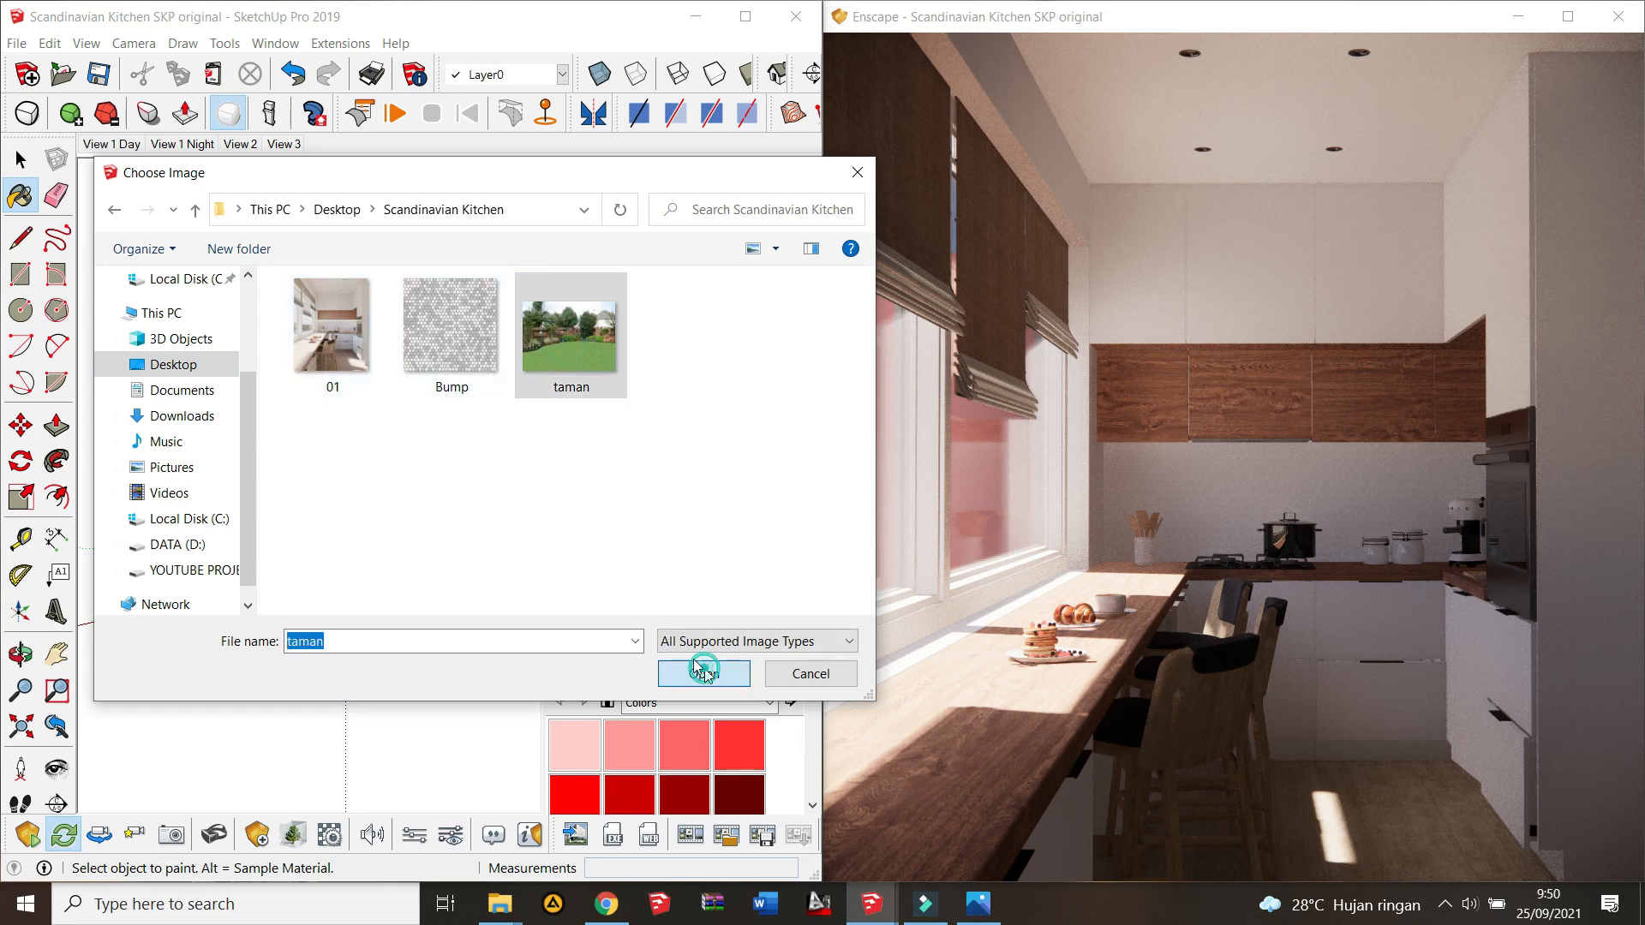
Step: Set the garden texture's width to 100 inches
{"action": "scroll", "coordinate": [282, 488], "scroll_direction": "up", "scroll_amount": 4}
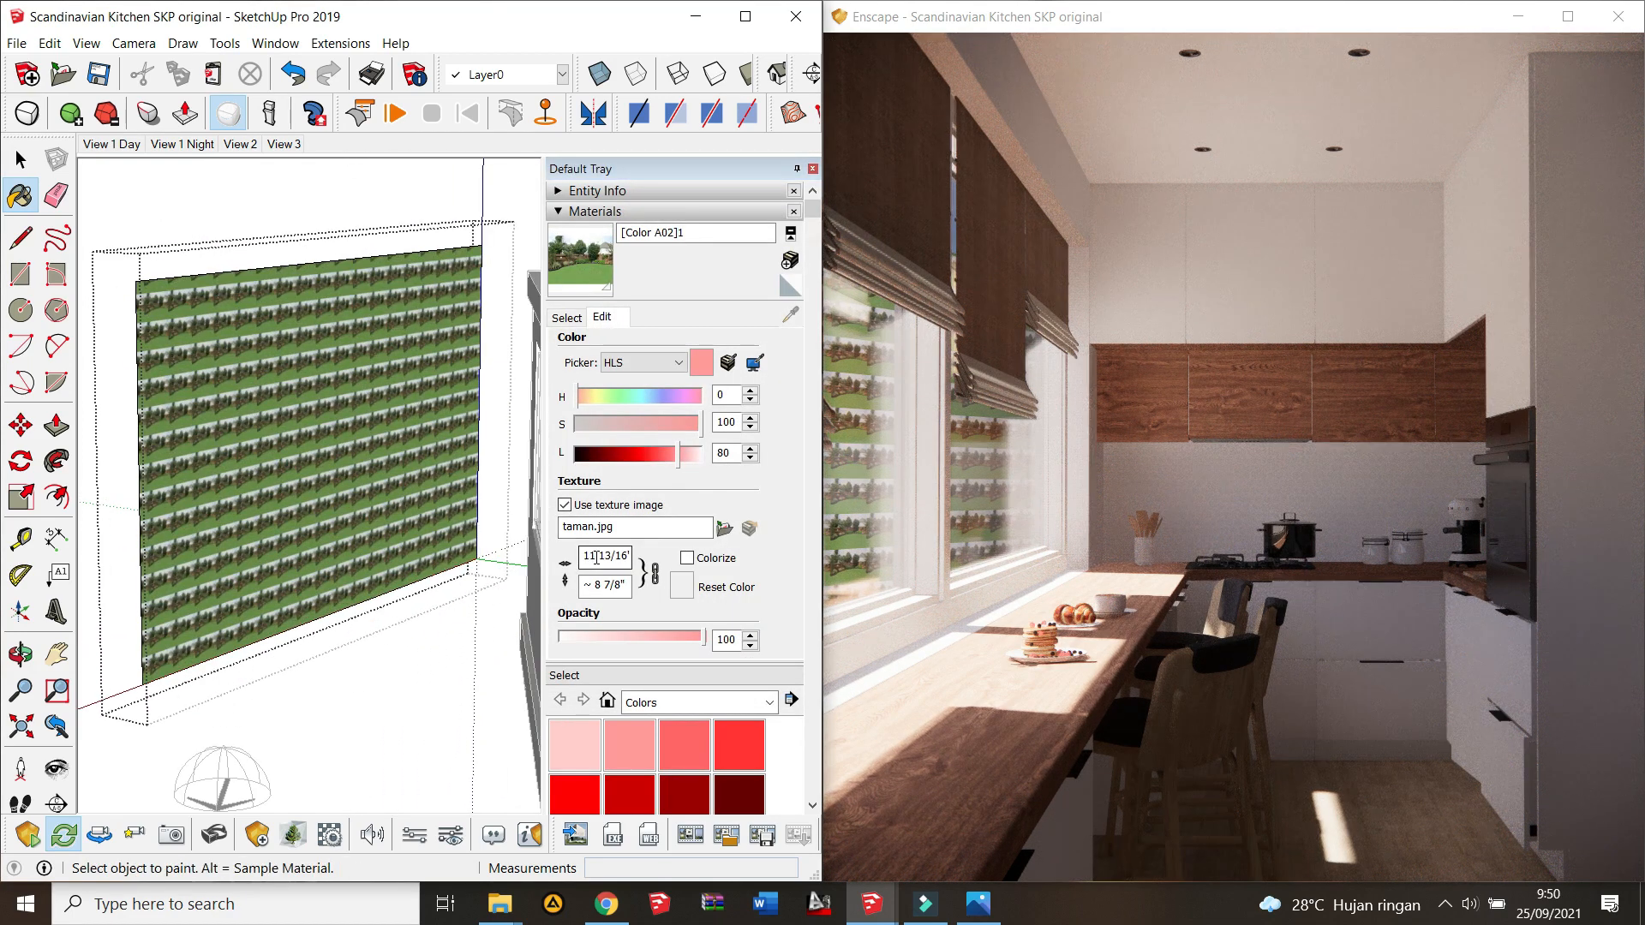
{"action": "left_click", "coordinate": [595, 558]}
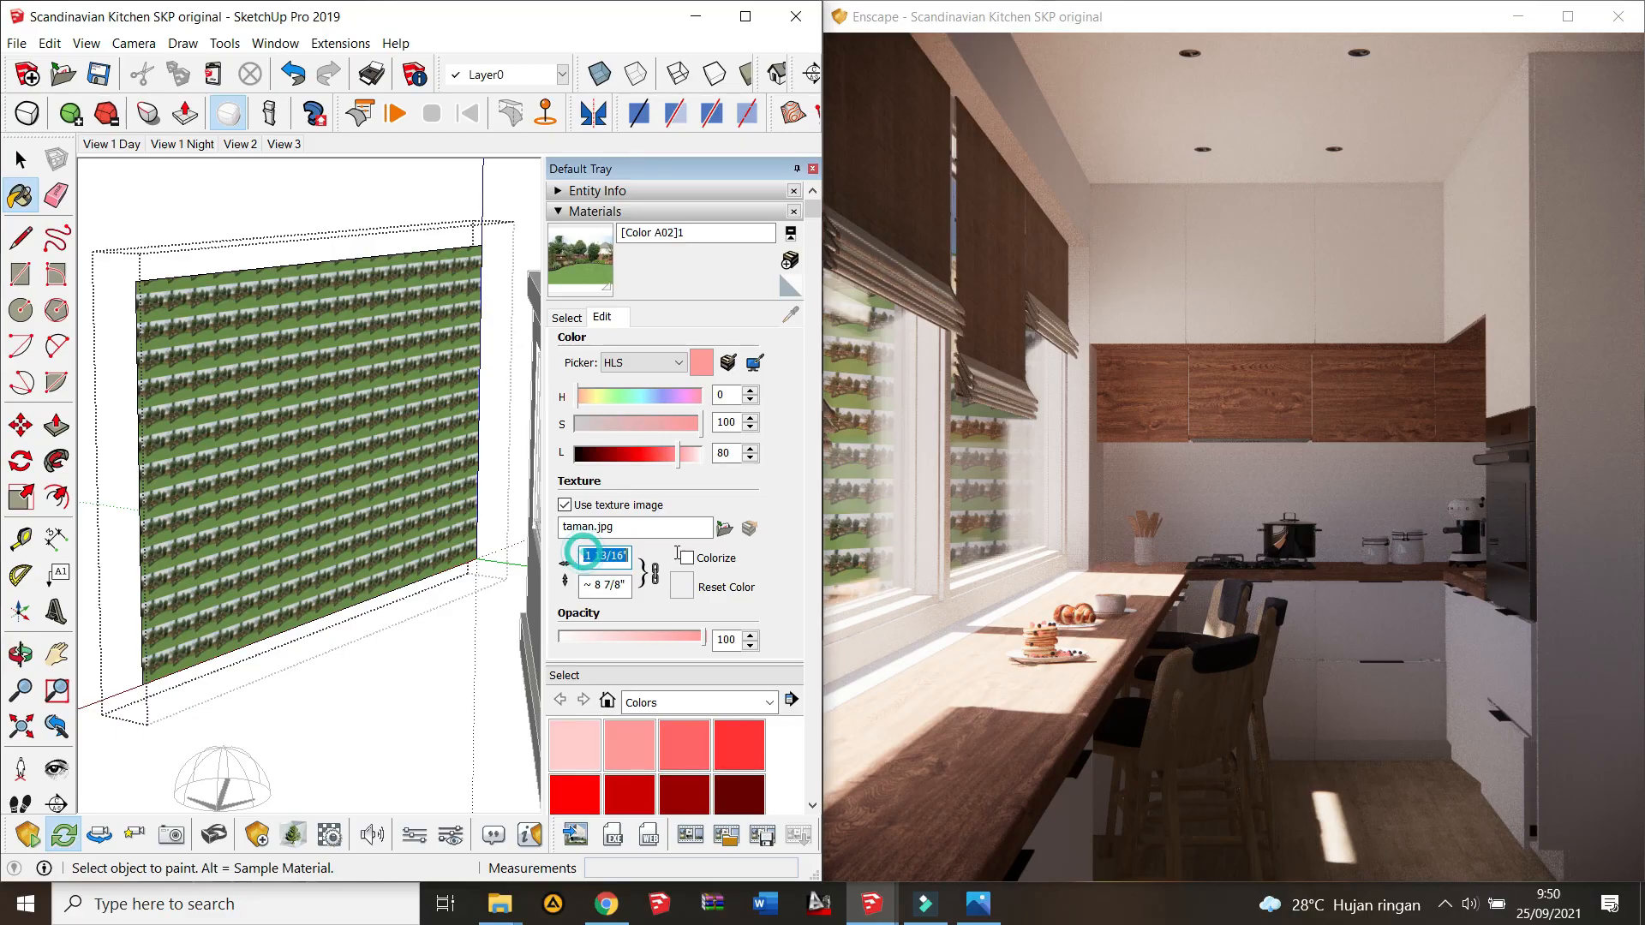
{"action": "type", "text": "100"}
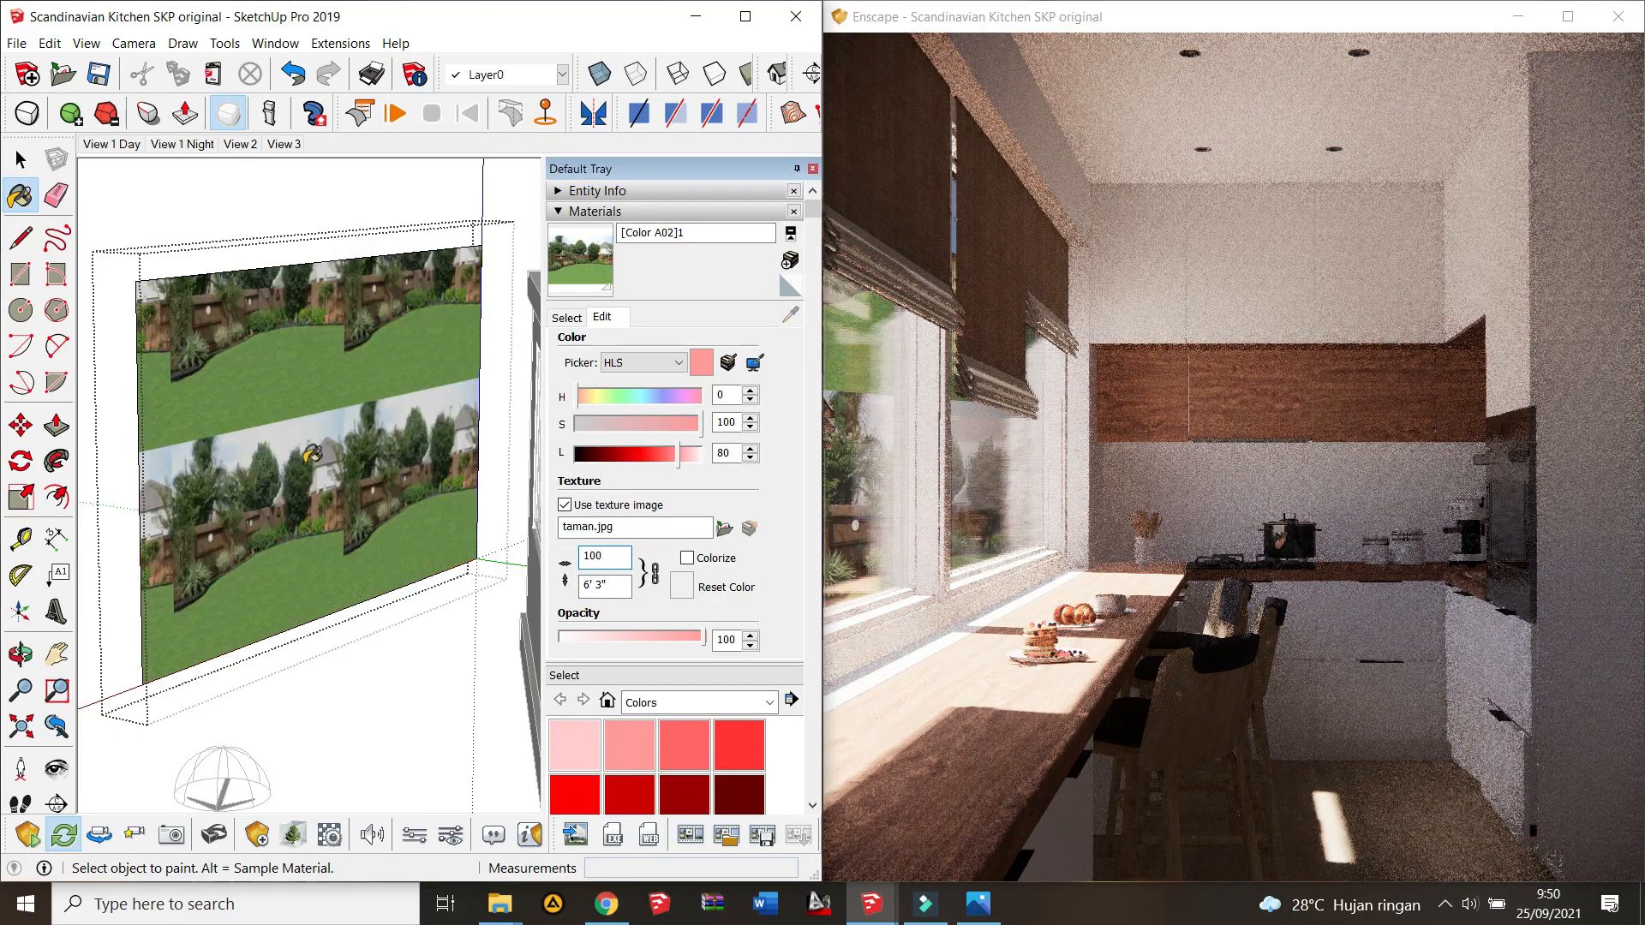
Step: Reposition the garden texture on the panel so one row of the image fills most of the face, and close the group
{"action": "middle_click_drag", "start_coordinate": [312, 454], "coordinate": [297, 447]}
{"action": "key", "text": "space"}
{"action": "left_click", "coordinate": [315, 466]}
{"action": "right_click", "coordinate": [314, 465]}
{"action": "mouse_move", "coordinate": [467, 710]}
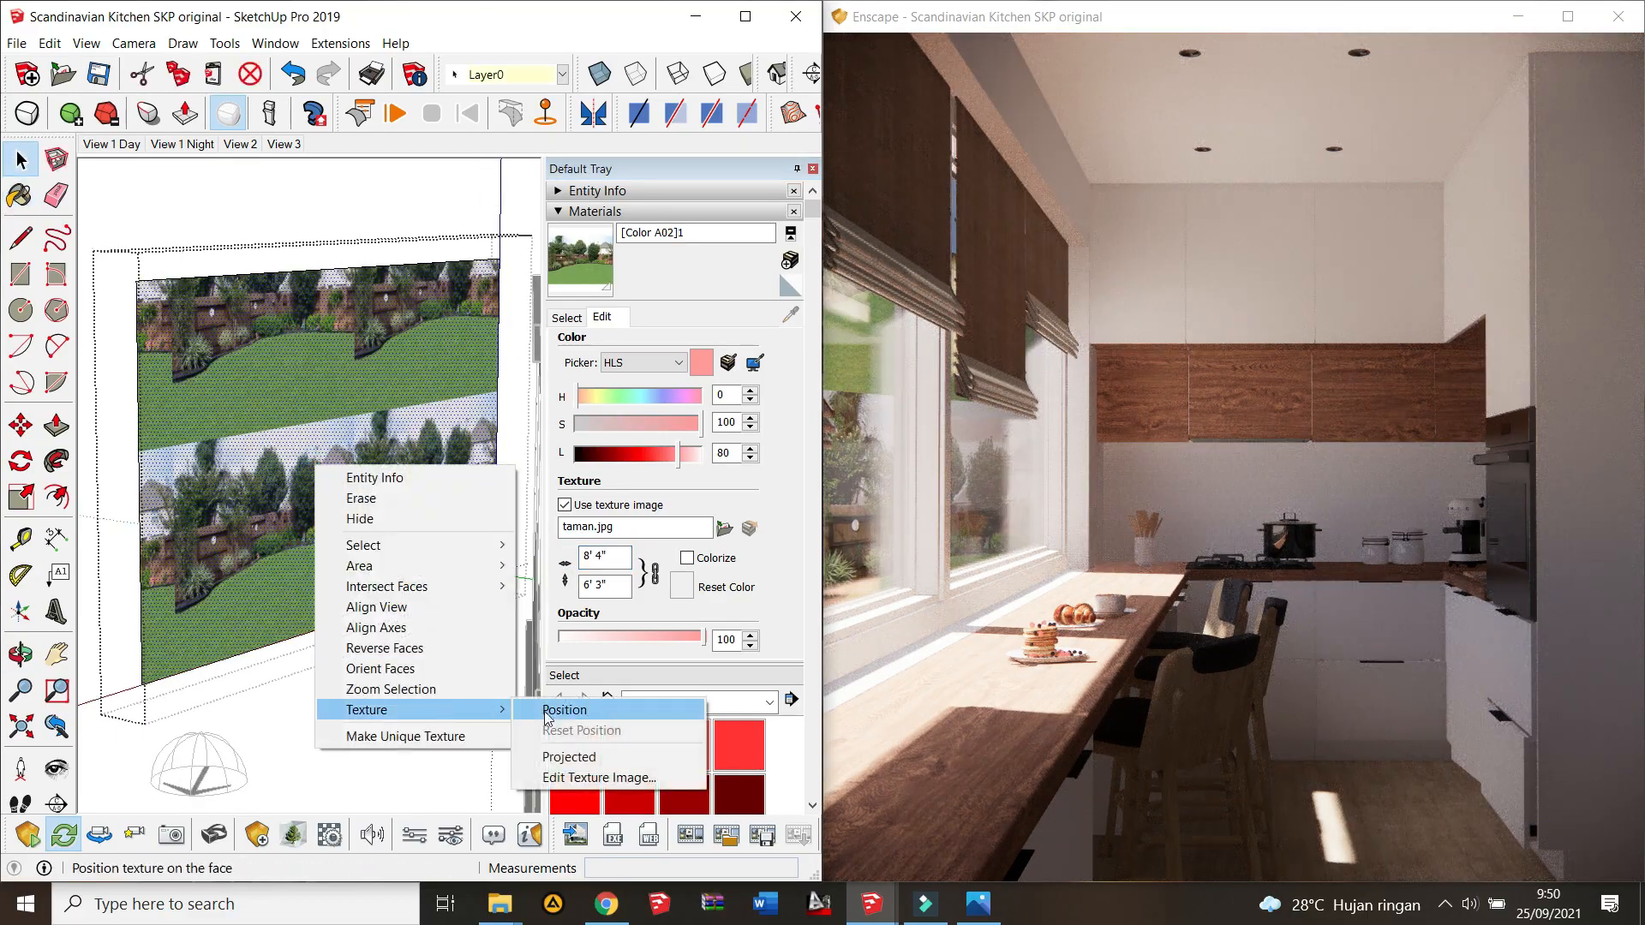
{"action": "left_click", "coordinate": [565, 711]}
{"action": "scroll", "coordinate": [361, 486], "scroll_direction": "up", "scroll_amount": 5}
{"action": "left_click_drag", "start_coordinate": [361, 486], "coordinate": [159, 514]}
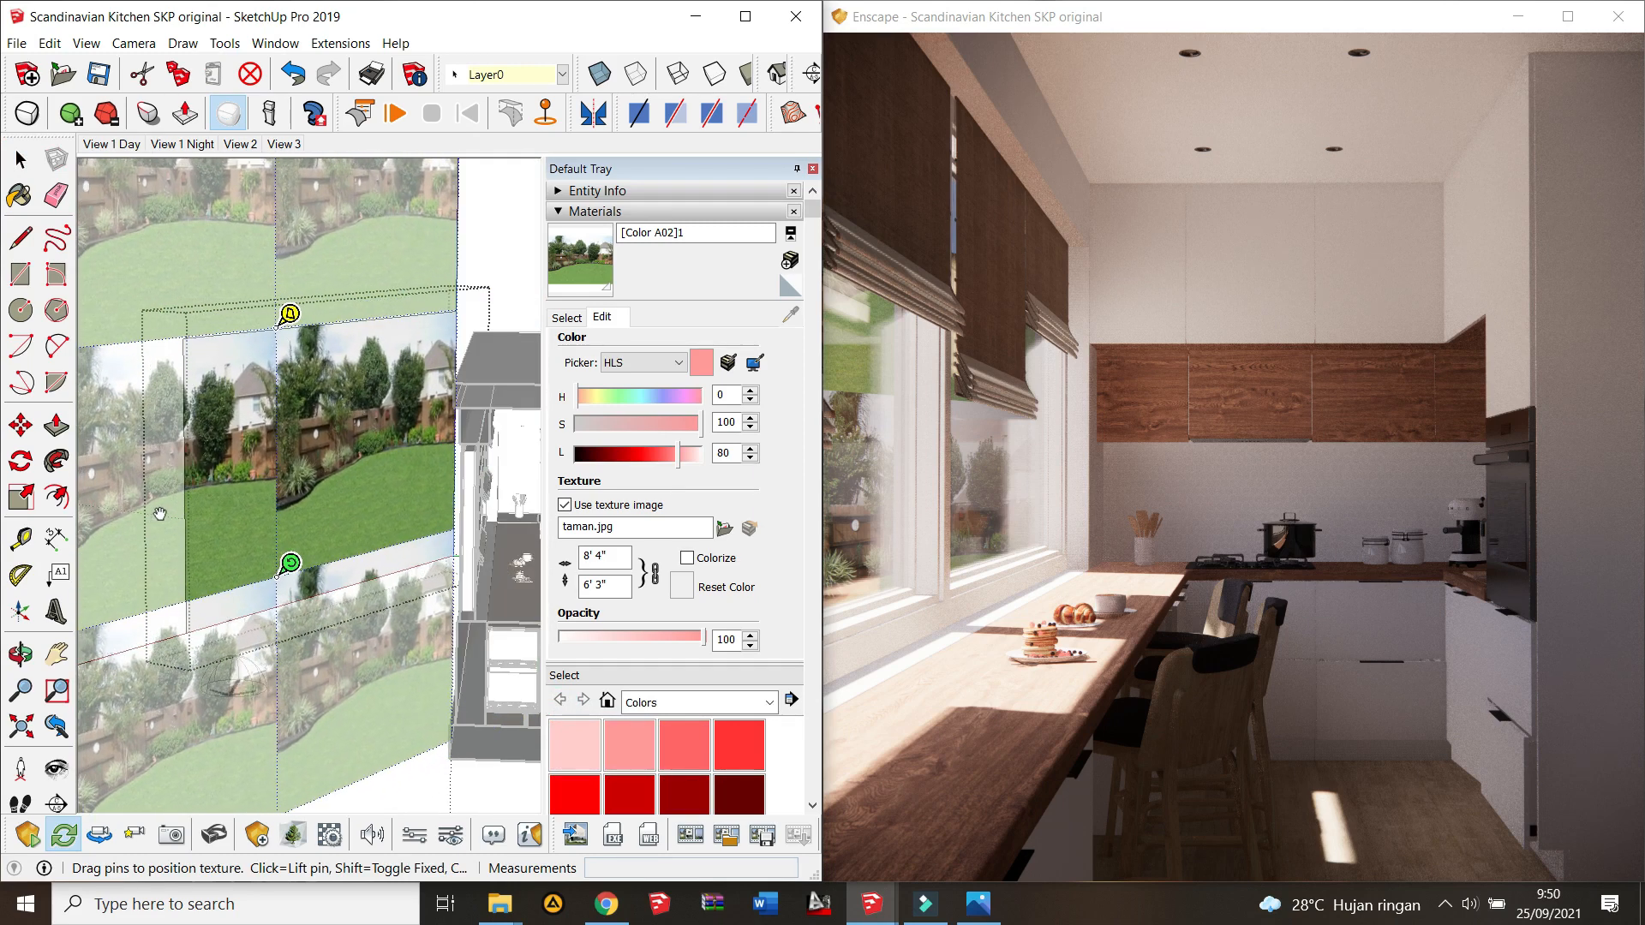
{"action": "middle_click_drag", "start_coordinate": [296, 503], "coordinate": [344, 506]}
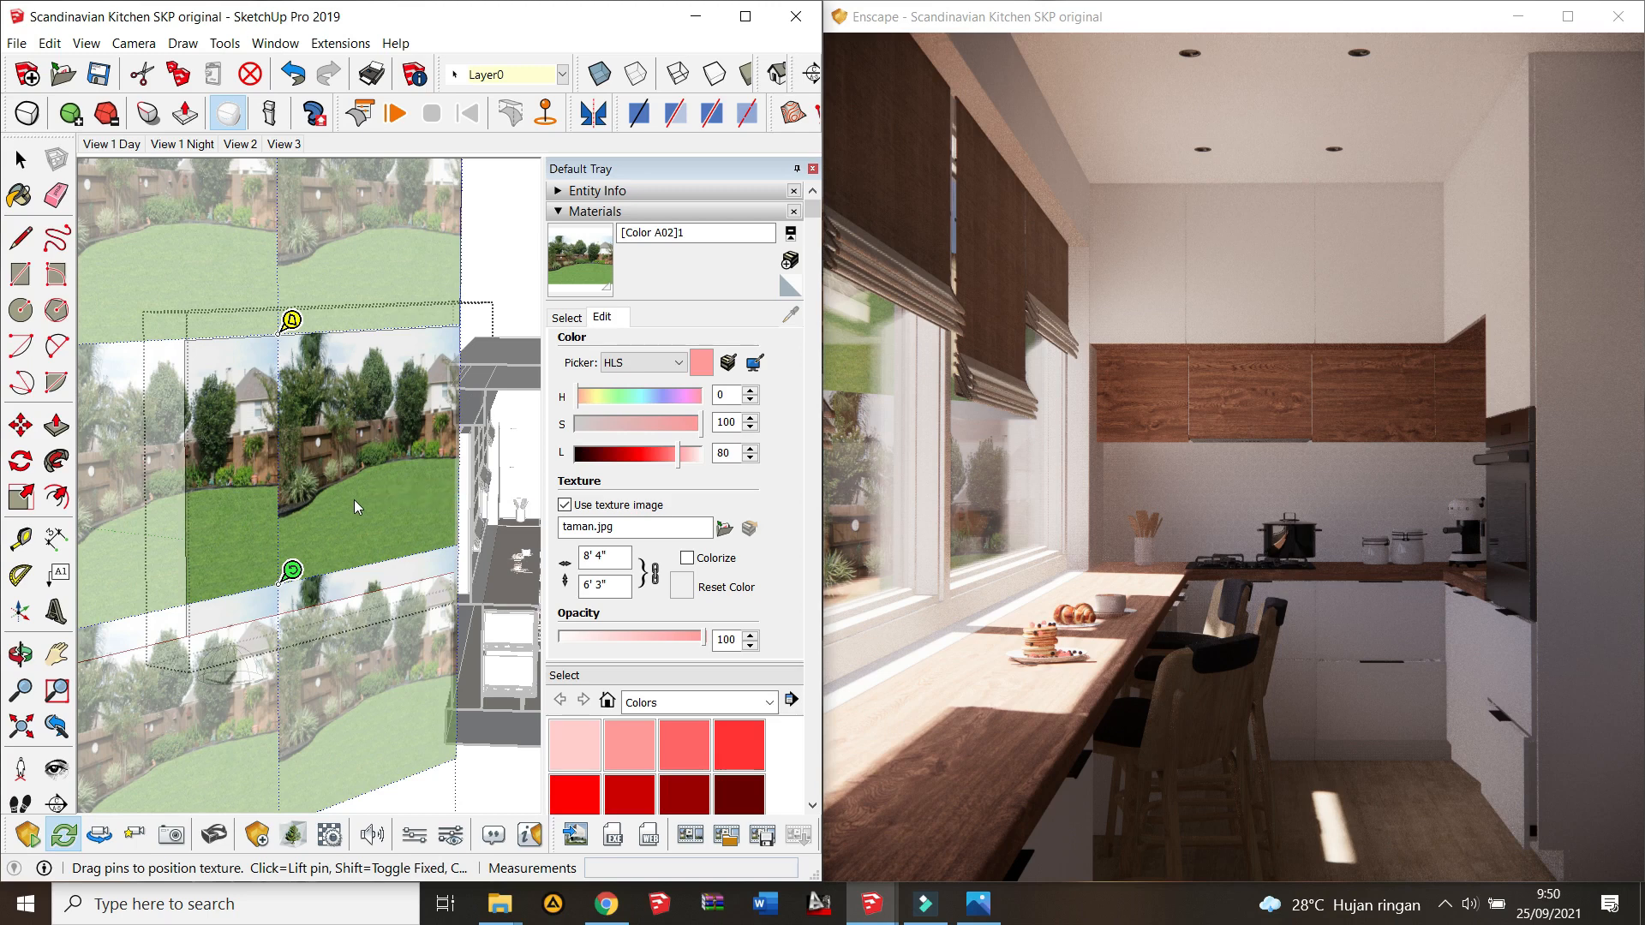
{"action": "left_click", "coordinate": [496, 252]}
{"action": "left_click", "coordinate": [467, 247]}
Step: Lower the garden panel by about 10 11/16" and adjust its position beside the kitchen windows
{"action": "left_click", "coordinate": [347, 416]}
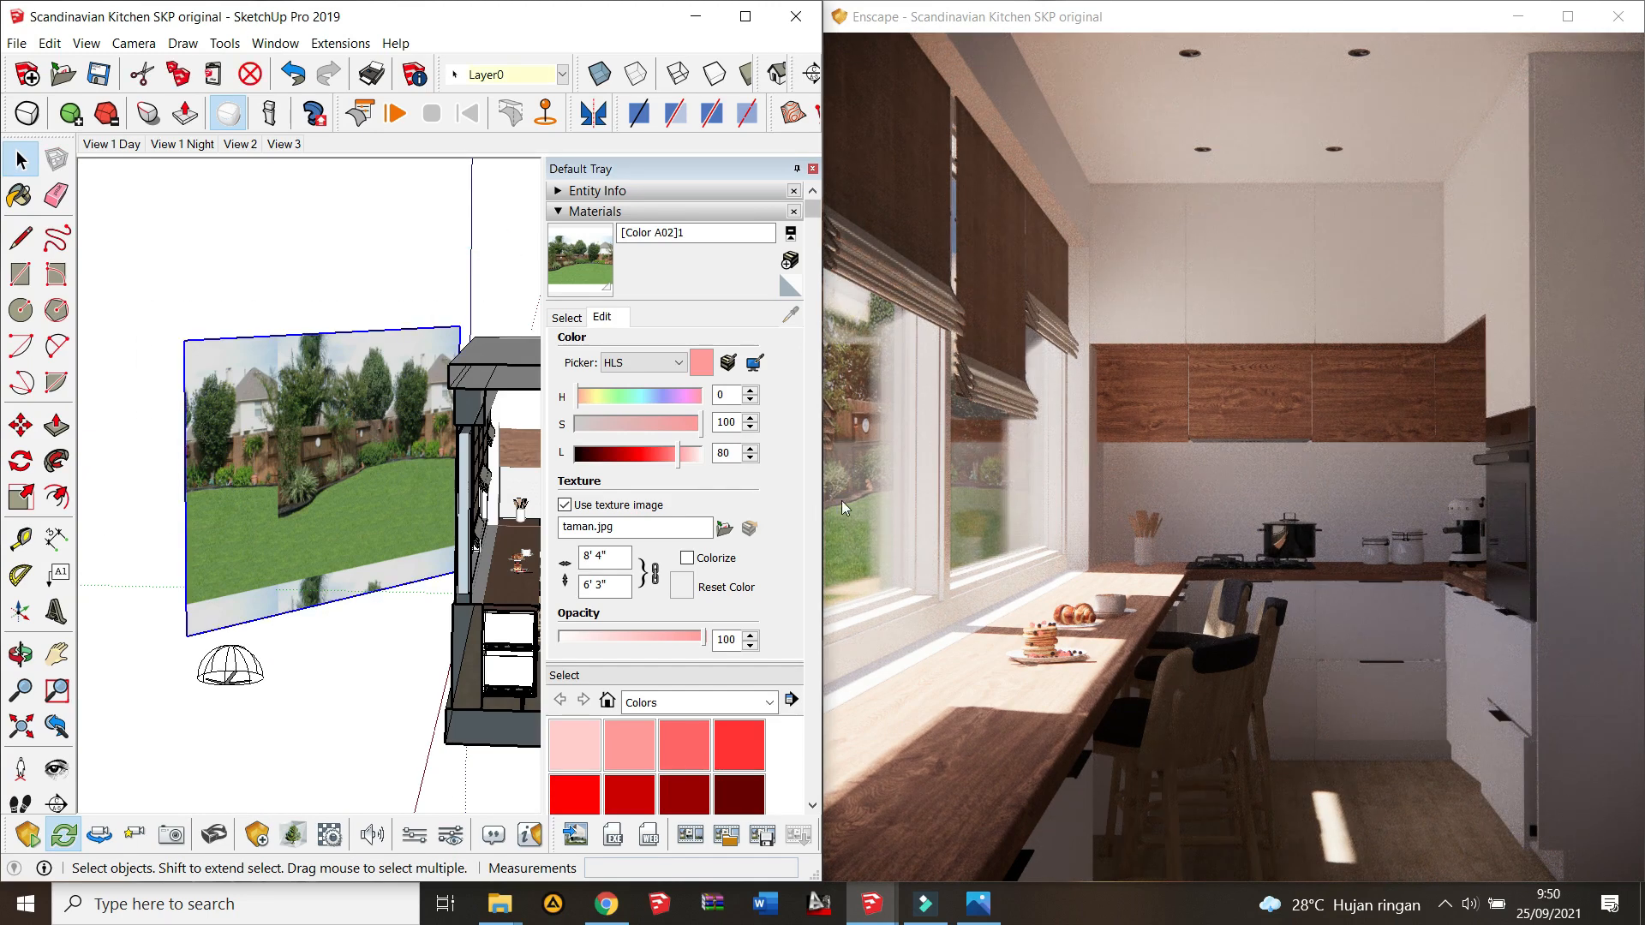
{"action": "key", "text": "m"}
{"action": "scroll", "coordinate": [395, 470], "scroll_direction": "up", "scroll_amount": 2}
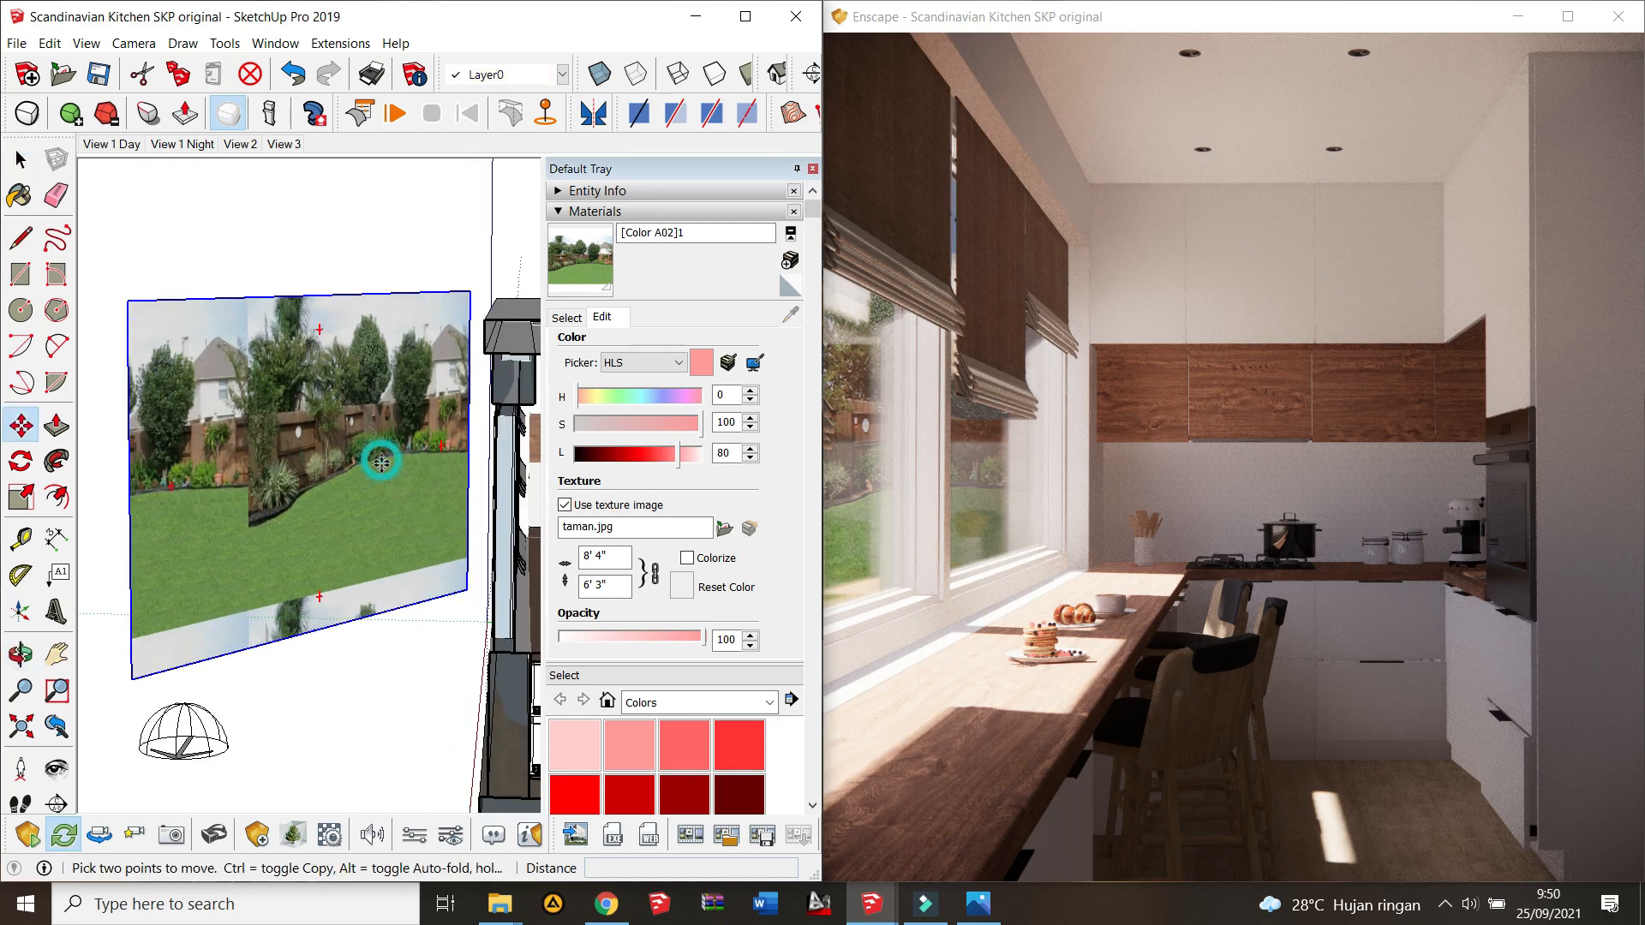
{"action": "left_click_drag", "start_coordinate": [382, 455], "coordinate": [383, 485]}
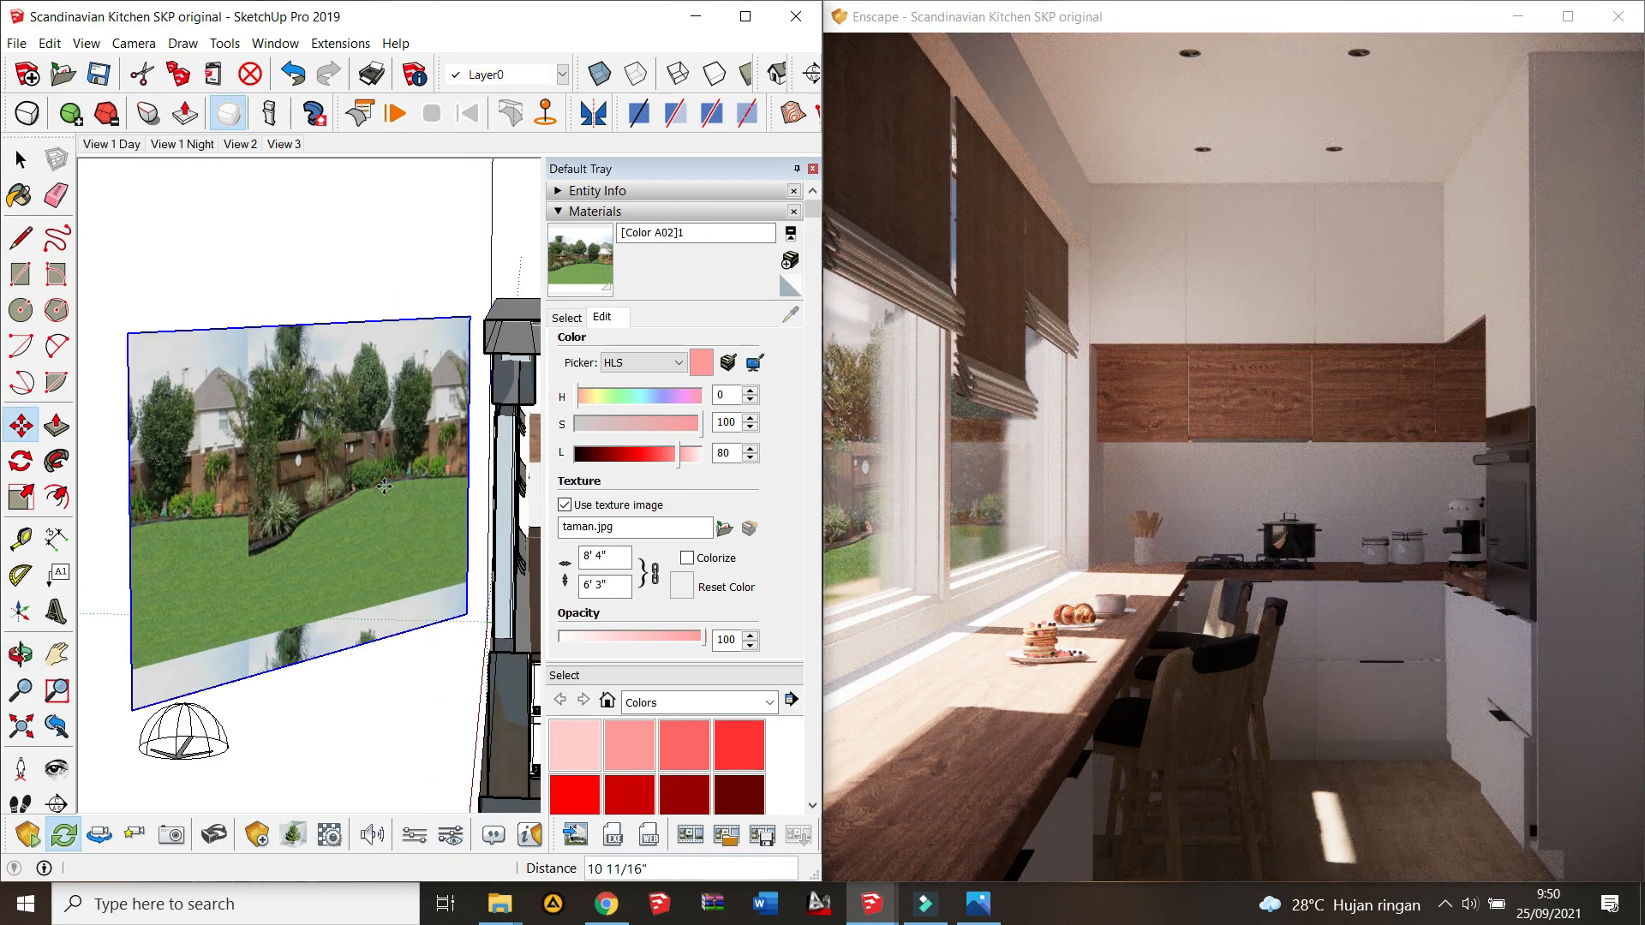
{"action": "mouse_move", "coordinate": [379, 492]}
{"action": "middle_mouse_down"}
{"action": "mouse_move", "coordinate": [400, 489]}
{"action": "mouse_move", "coordinate": [323, 544]}
{"action": "mouse_move", "coordinate": [372, 460]}
{"action": "mouse_move", "coordinate": [445, 470]}
{"action": "mouse_move", "coordinate": [377, 471]}
{"action": "mouse_move", "coordinate": [324, 493]}
{"action": "mouse_move", "coordinate": [337, 511]}
{"action": "middle_mouse_up"}
{"action": "left_click", "coordinate": [445, 470]}
{"action": "left_click", "coordinate": [503, 407]}
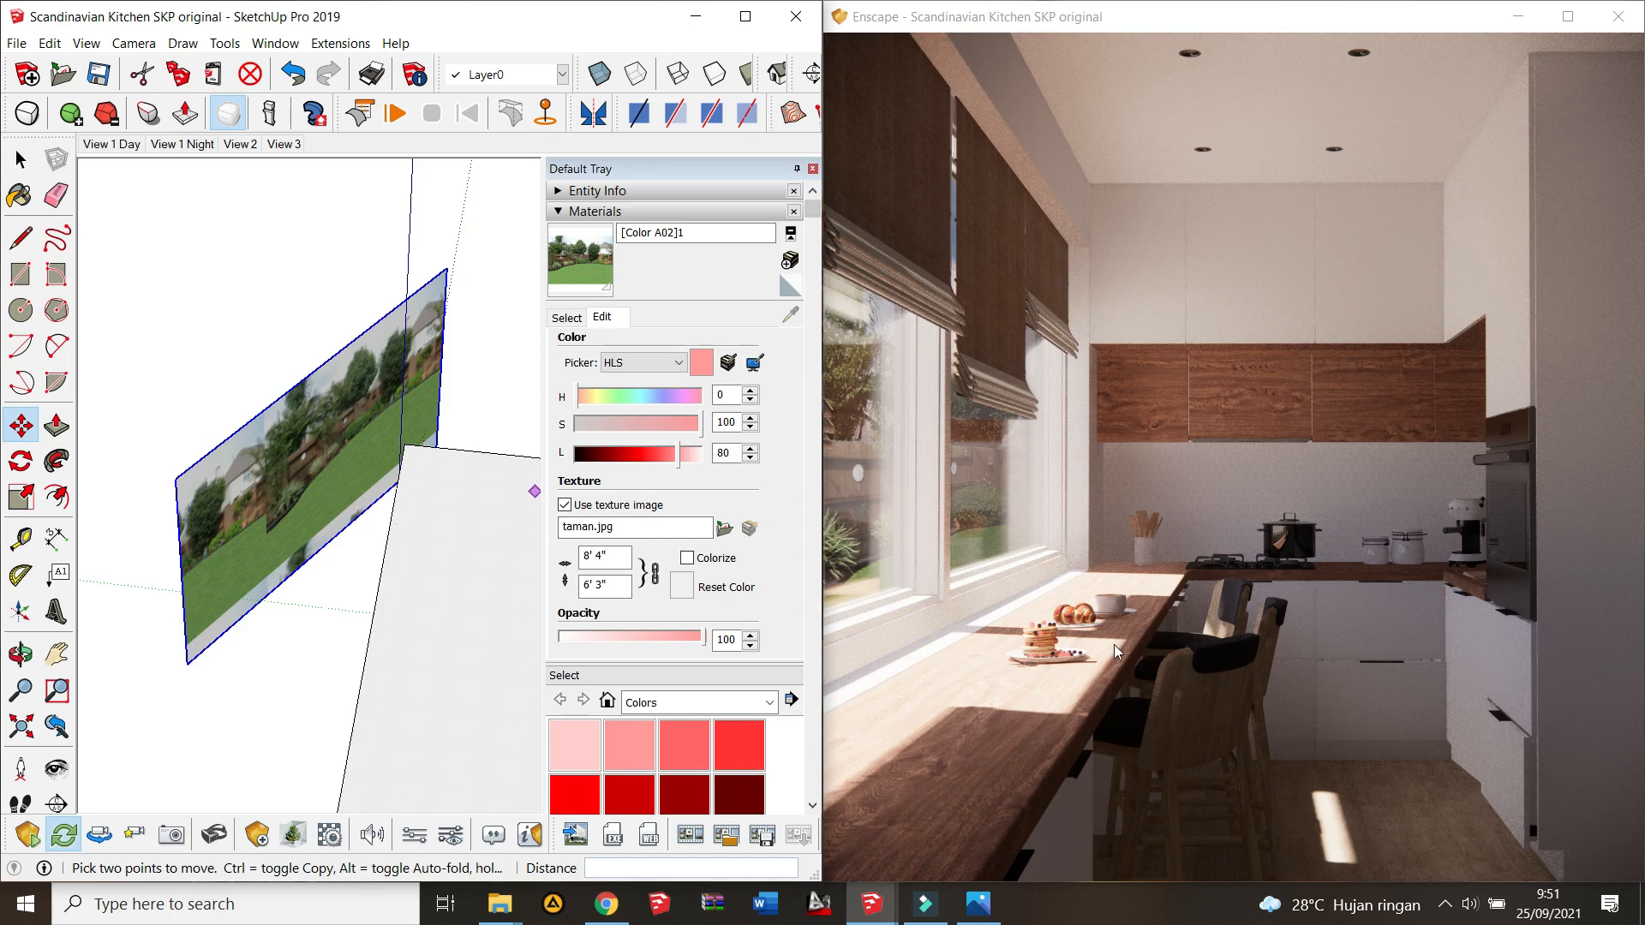
Step: Pull the render camera back to show the counter's near end, and check the reference photo 01.jpg for comparison
{"action": "scroll", "coordinate": [1114, 644], "scroll_direction": "down", "scroll_amount": 3}
{"action": "left_click_drag", "start_coordinate": [1114, 644], "coordinate": [1108, 641]}
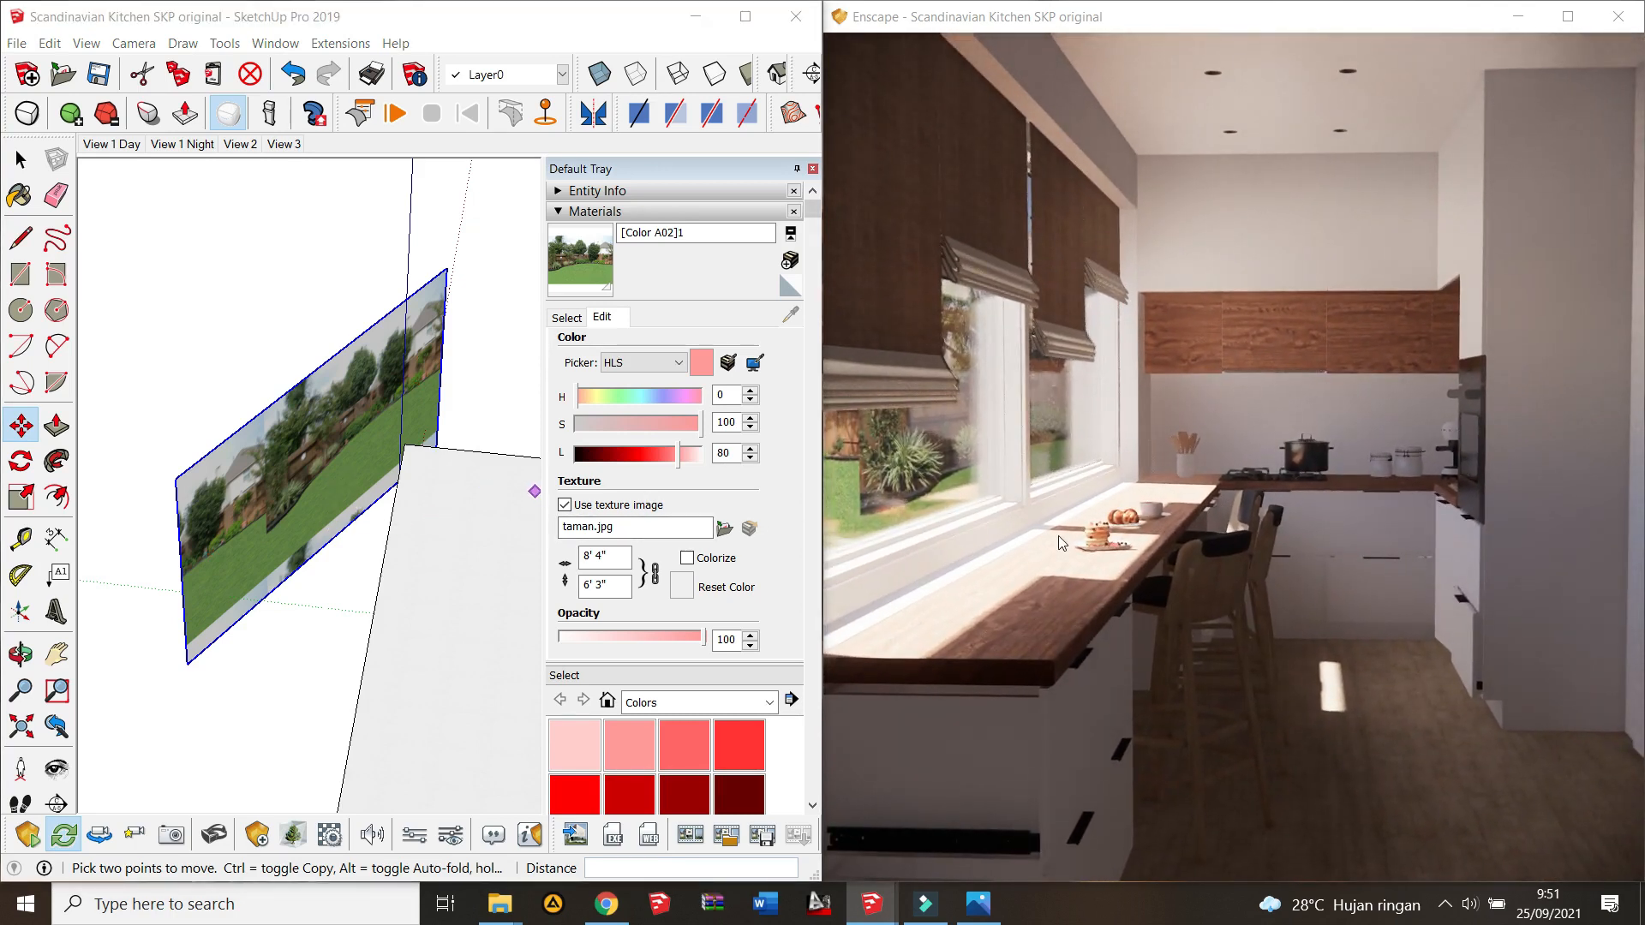
{"action": "middle_click_drag", "start_coordinate": [407, 412], "coordinate": [383, 401]}
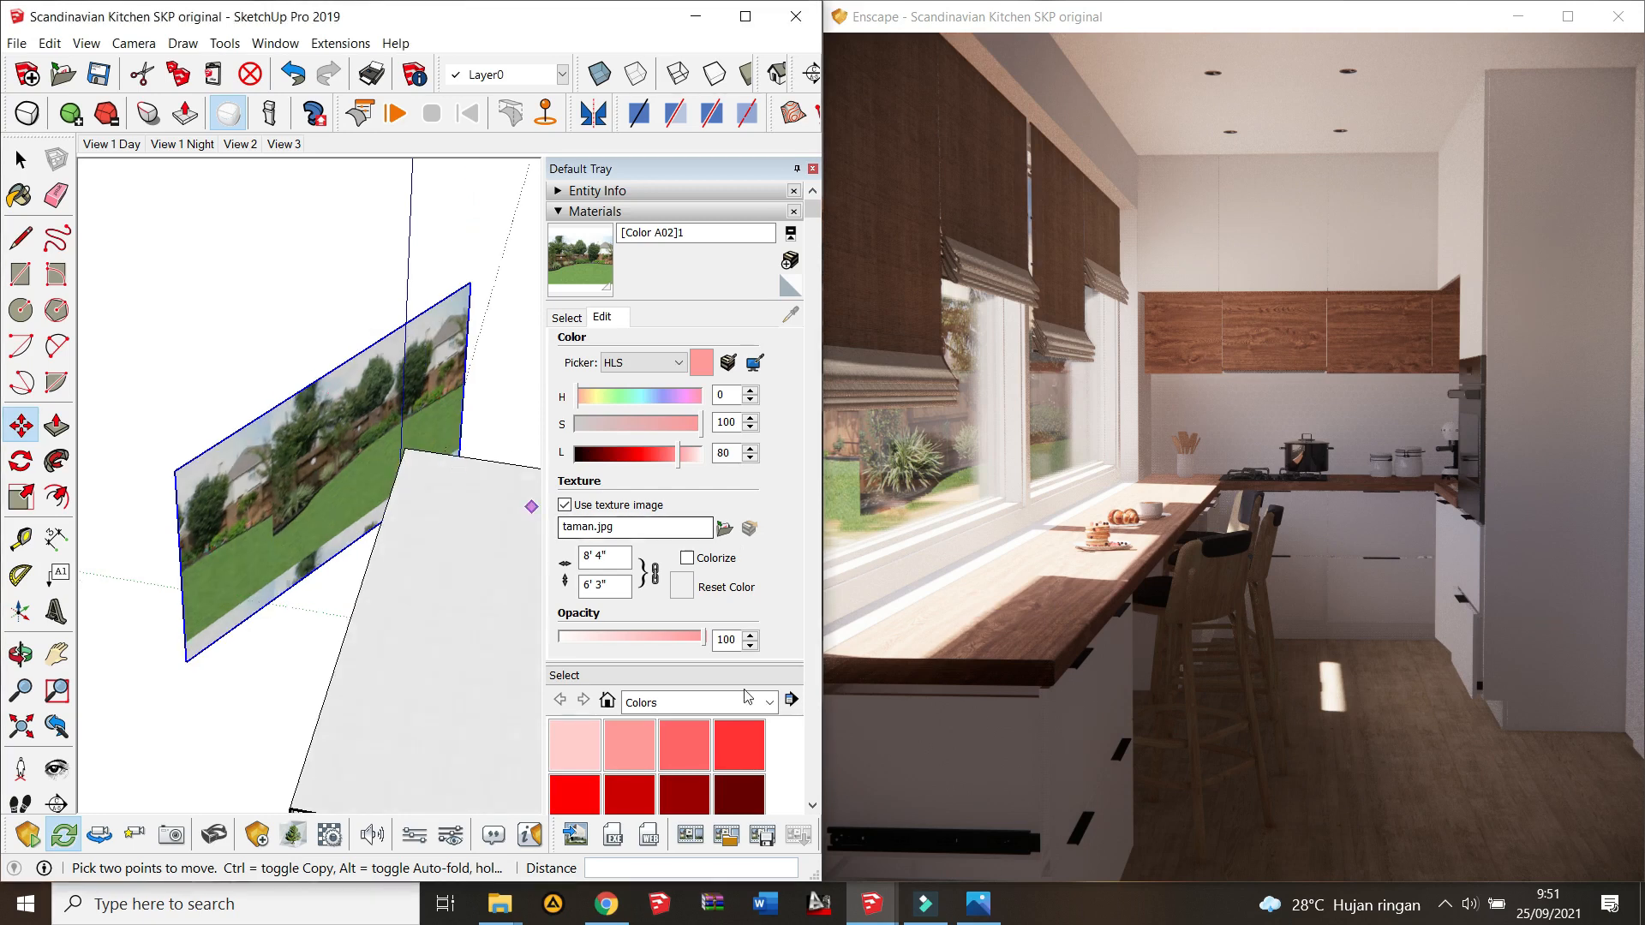
{"action": "left_click", "coordinate": [978, 904]}
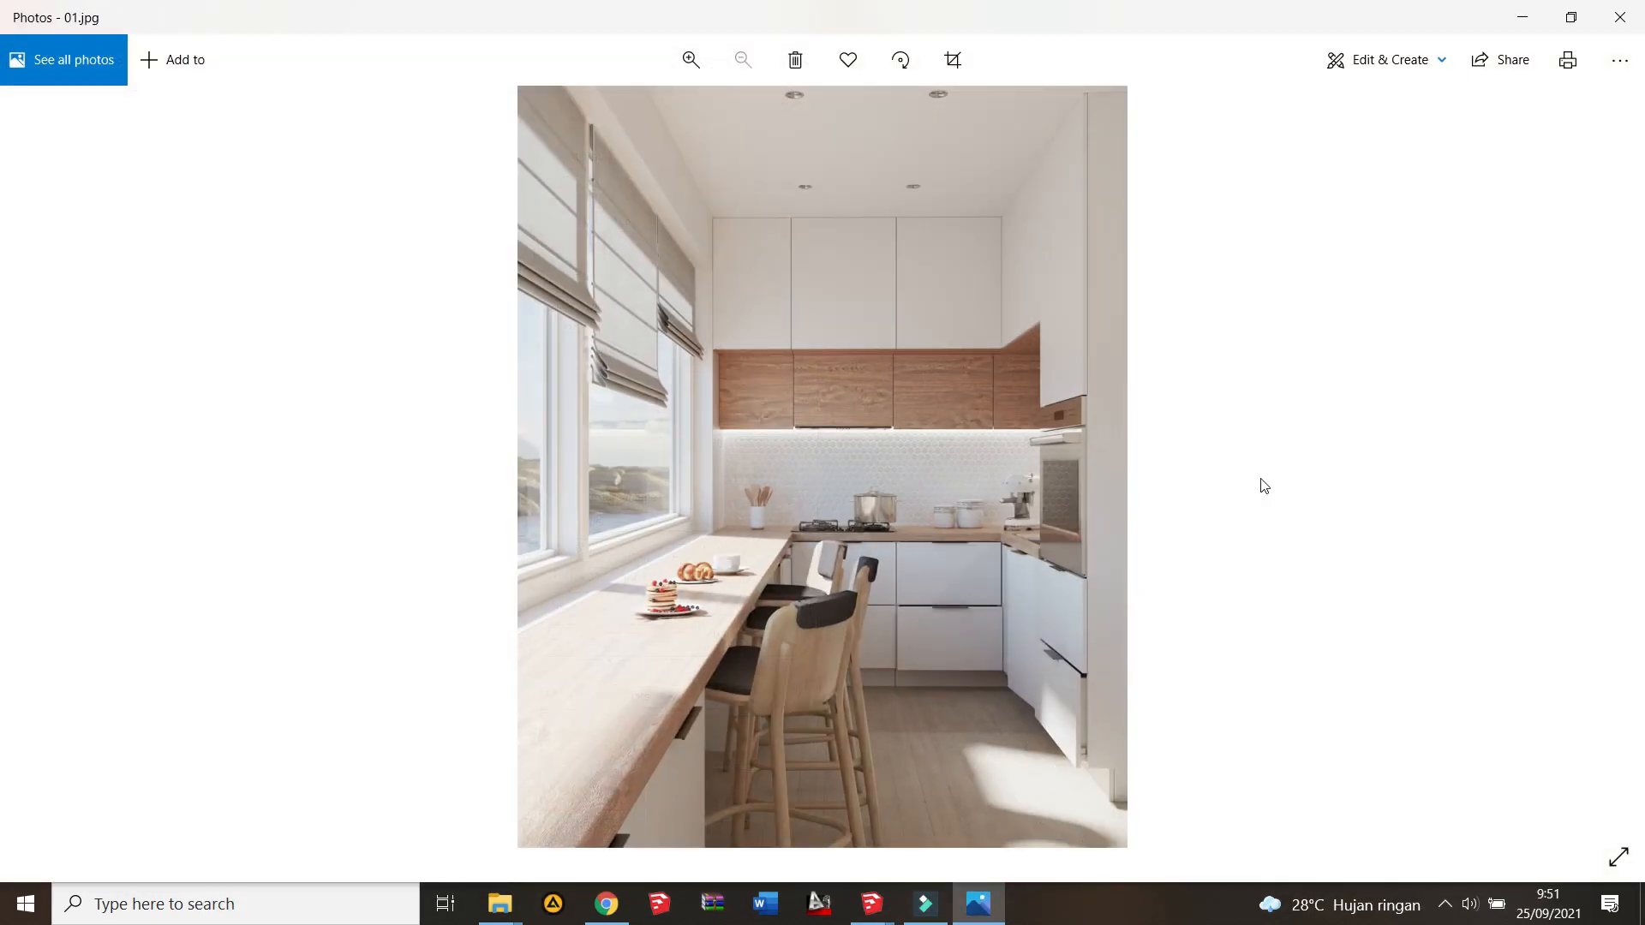
{"action": "left_click", "coordinate": [1522, 17]}
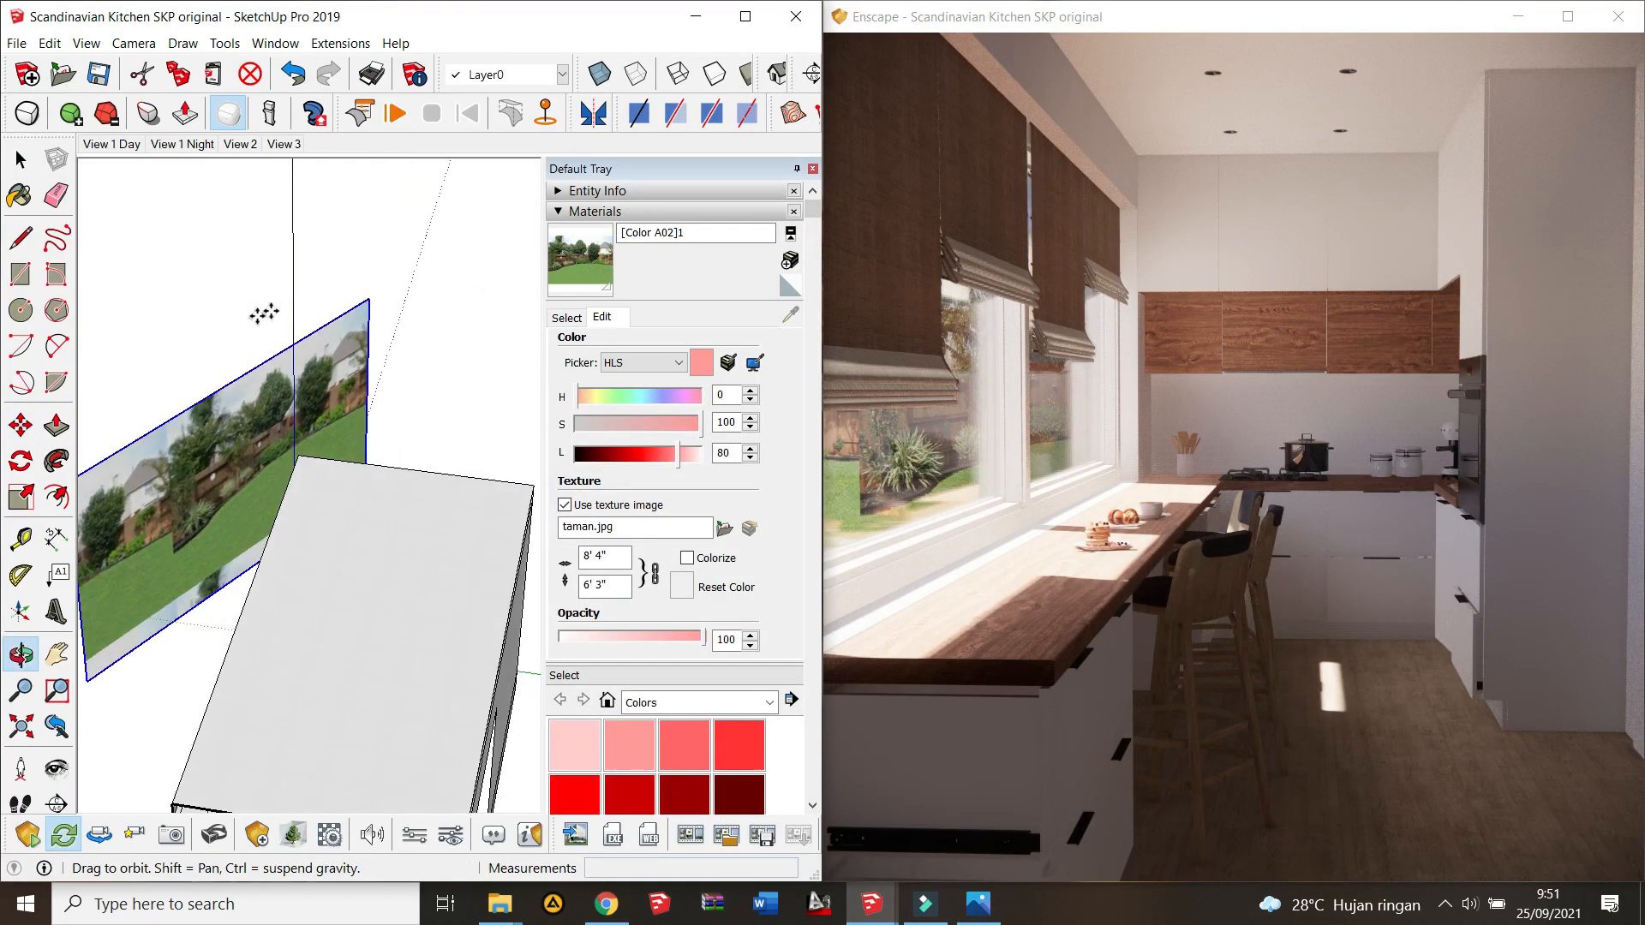
Step: Deselect the garden panel and show the Shadows toolbar in SketchUp, keeping the window tiled beside the render
{"action": "left_click", "coordinate": [21, 159]}
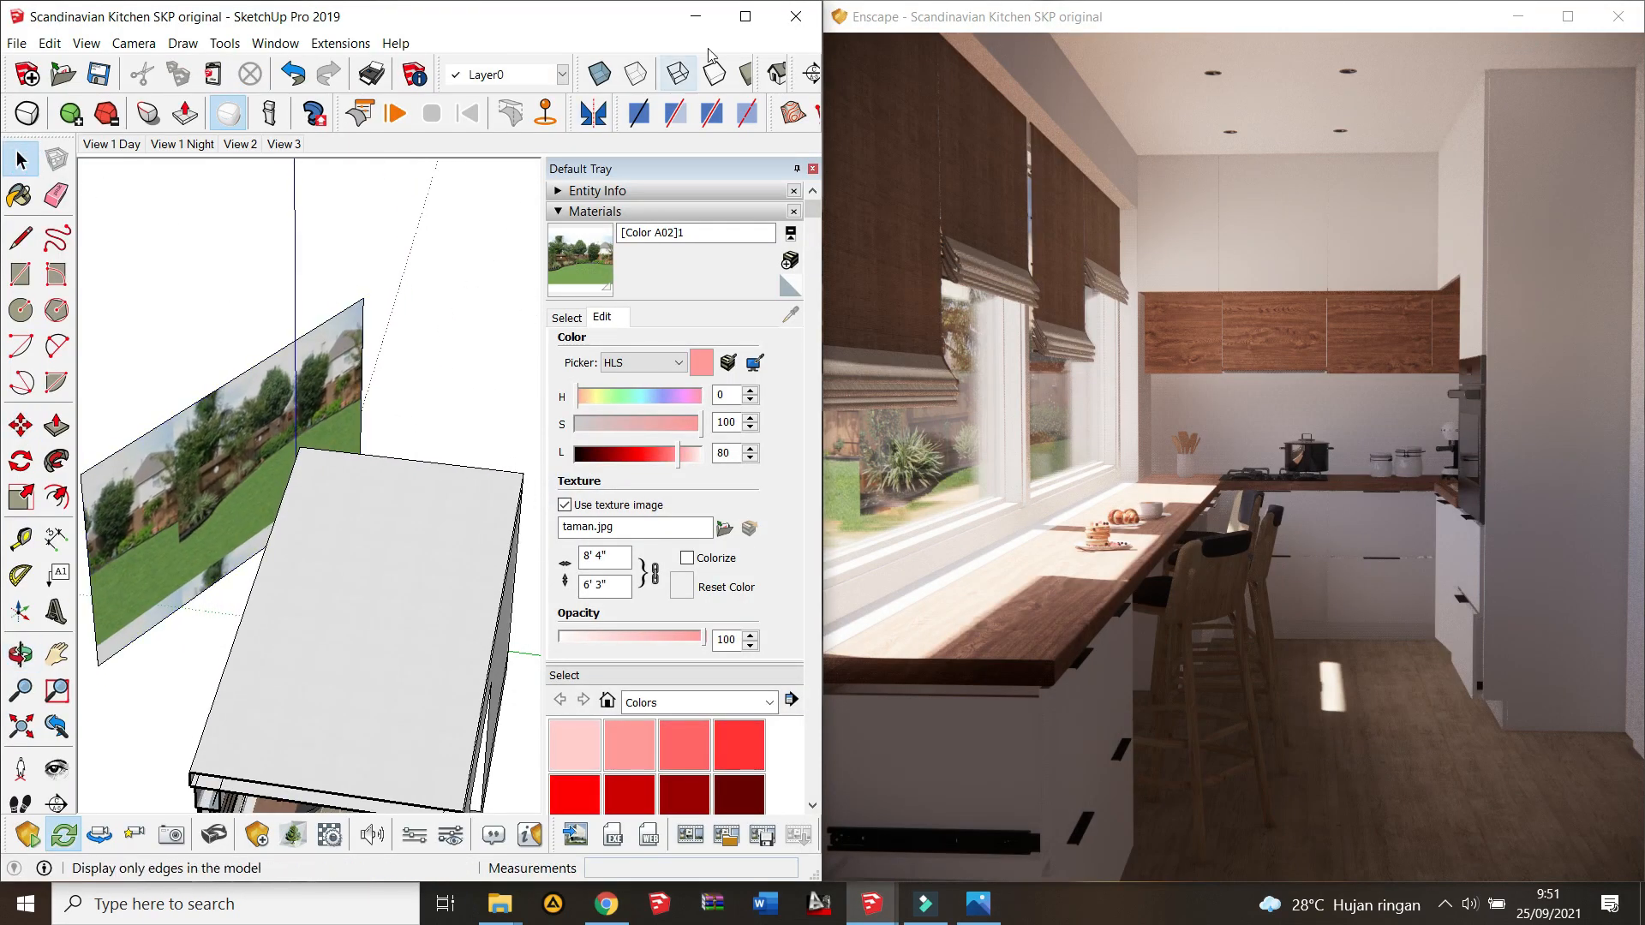
{"action": "left_click", "coordinate": [747, 17]}
{"action": "right_click", "coordinate": [1082, 115]}
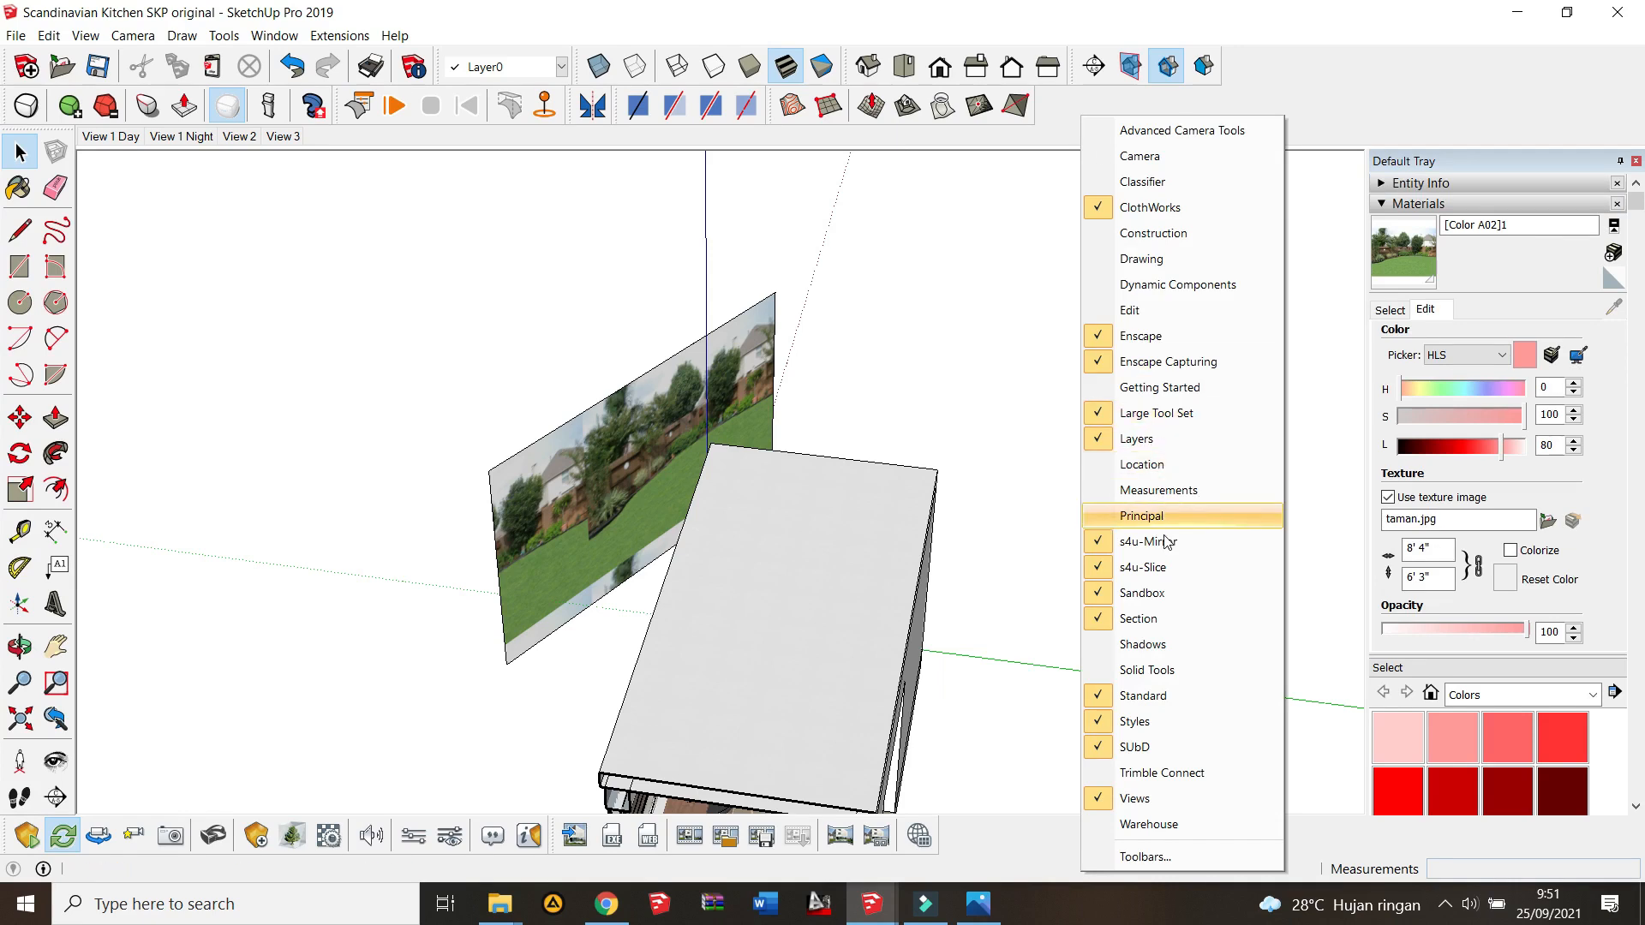
{"action": "left_click", "coordinate": [1149, 646]}
{"action": "left_click", "coordinate": [1570, 12]}
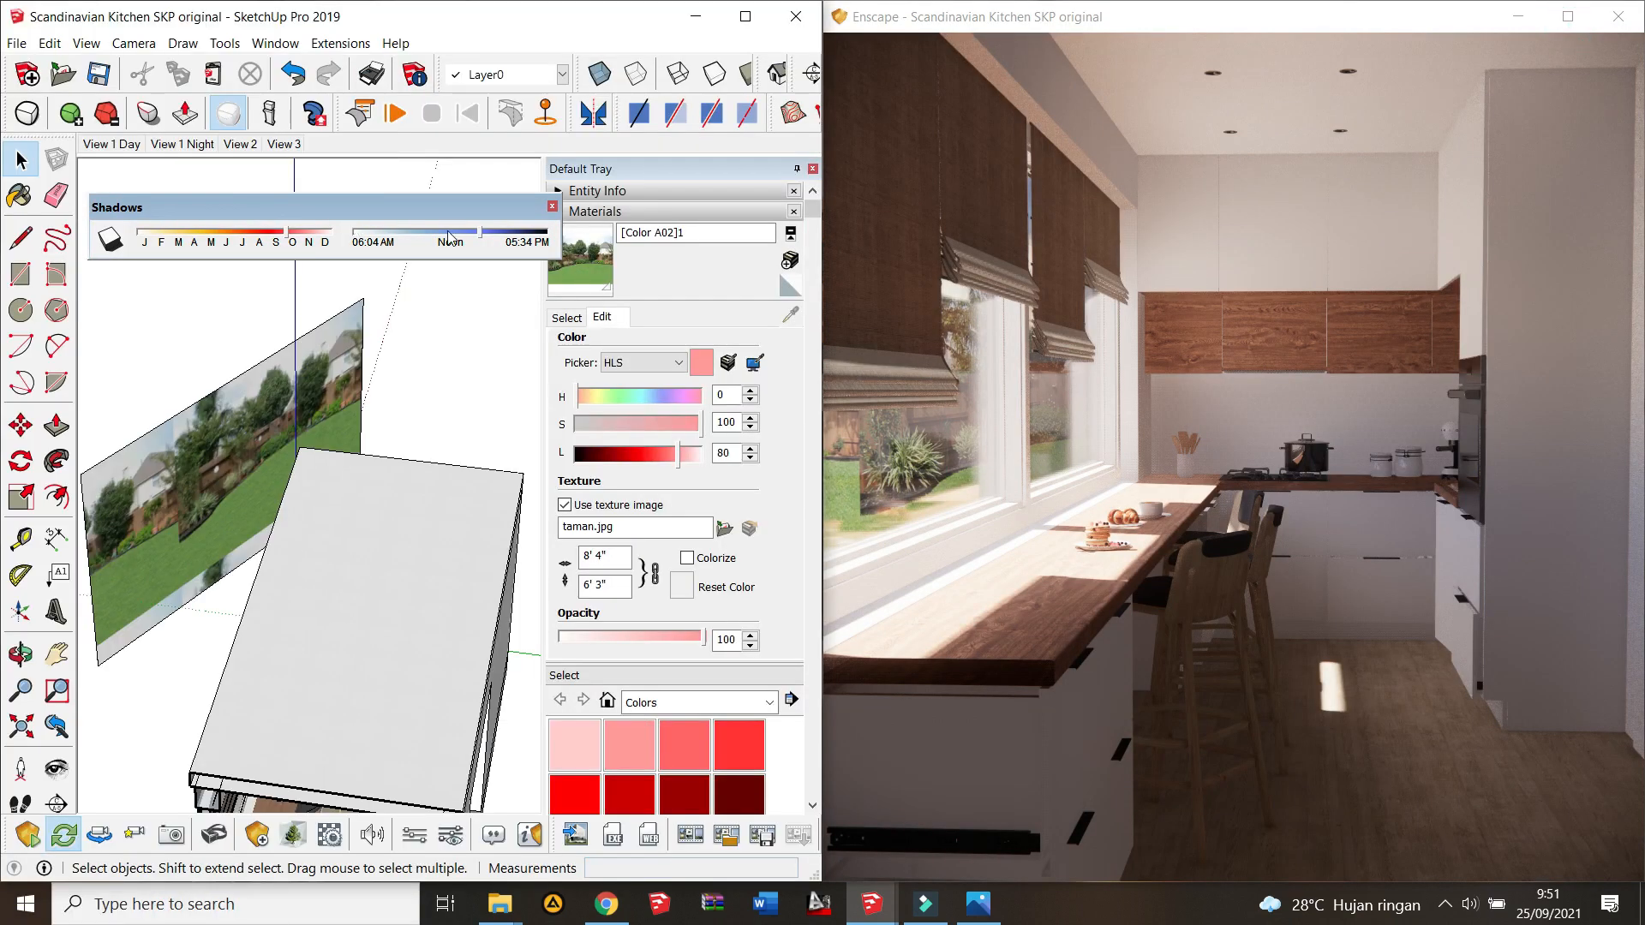
Step: Shift the shadow date to about the start of October
{"action": "left_click", "coordinate": [283, 234]}
{"action": "left_click_drag", "start_coordinate": [283, 240], "coordinate": [286, 250]}
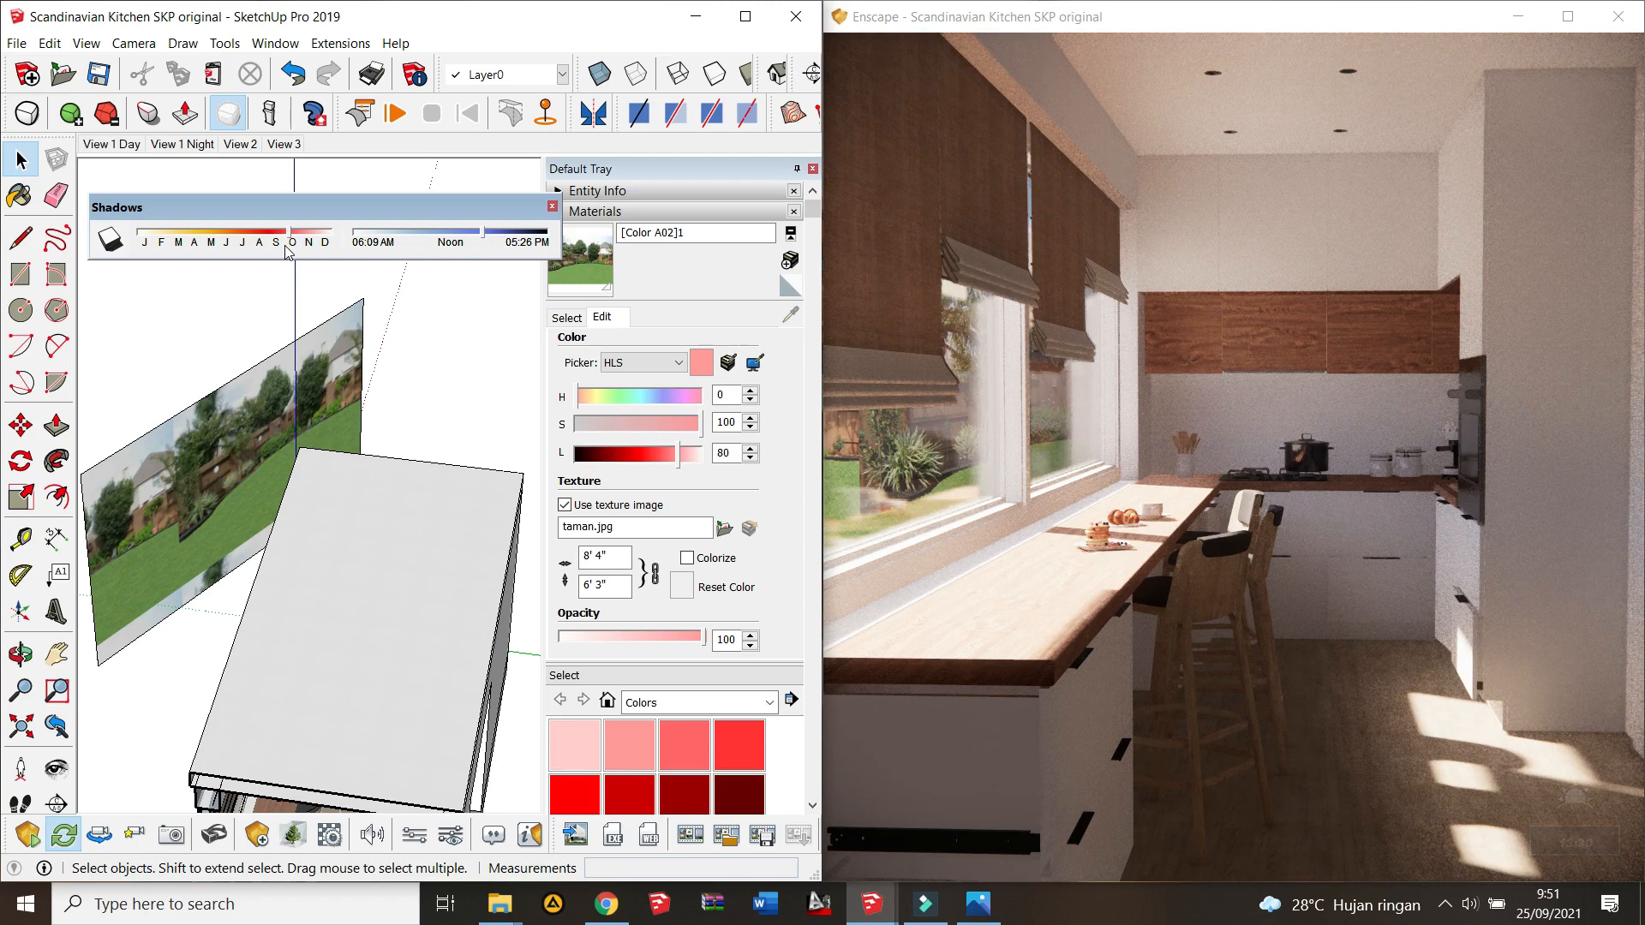
Step: Inspect the sun patches in the render, frame the whole kitchen again and hide the Shadows toolbar
{"action": "left_click_drag", "start_coordinate": [1184, 551], "coordinate": [1222, 578]}
{"action": "key", "text": "w"}
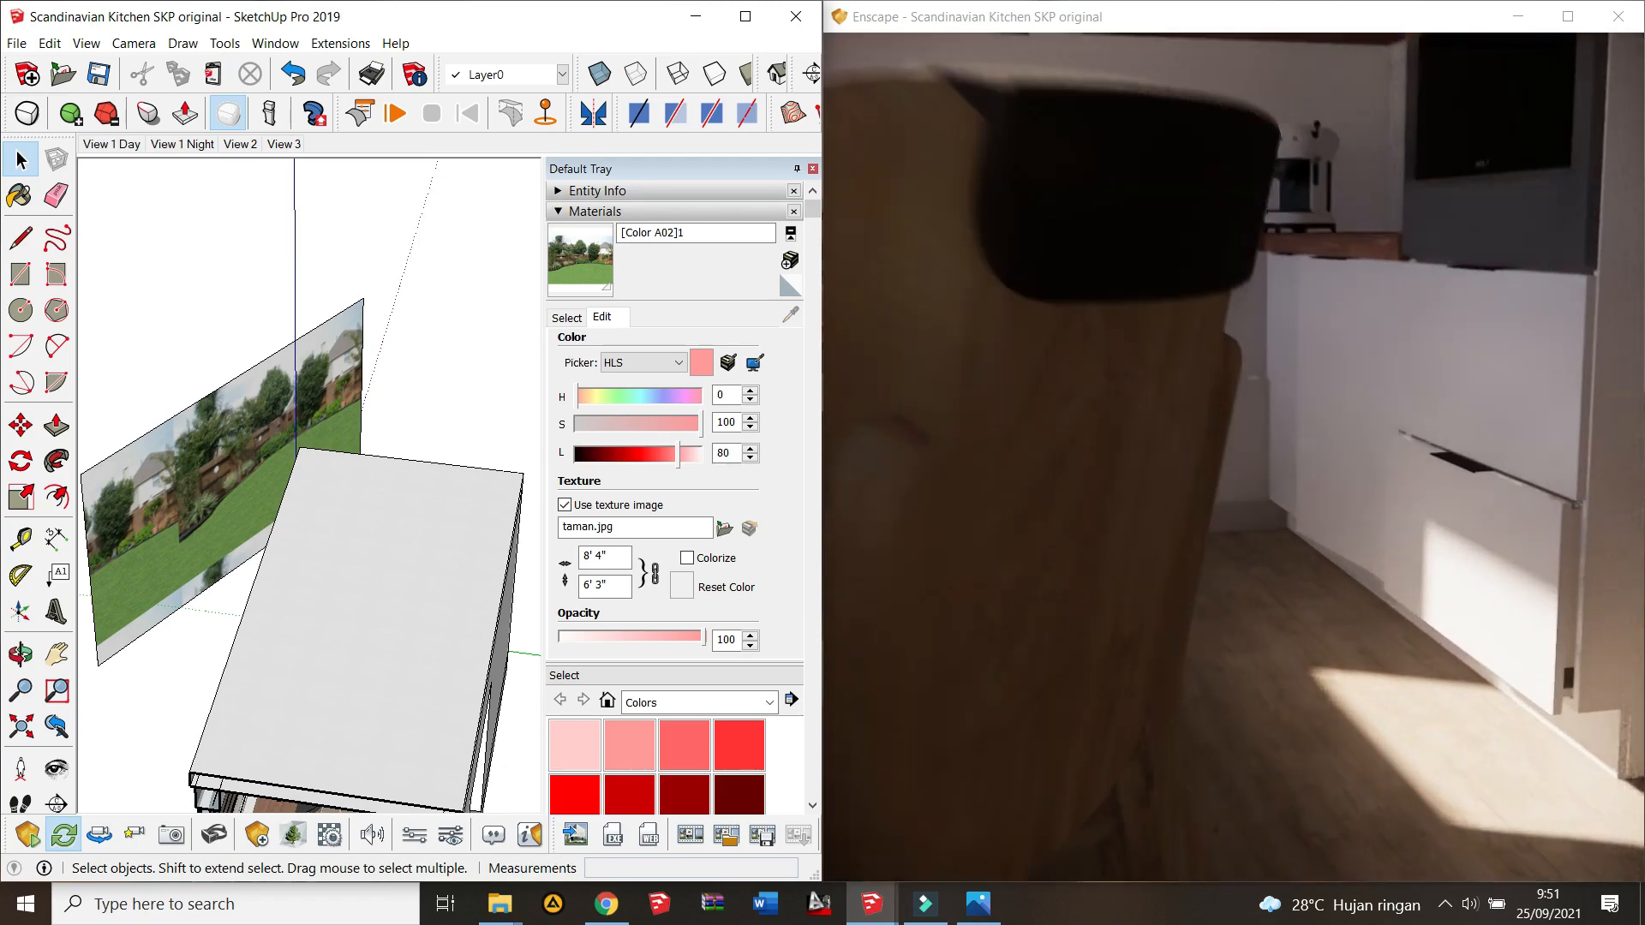
{"action": "key", "text": "s"}
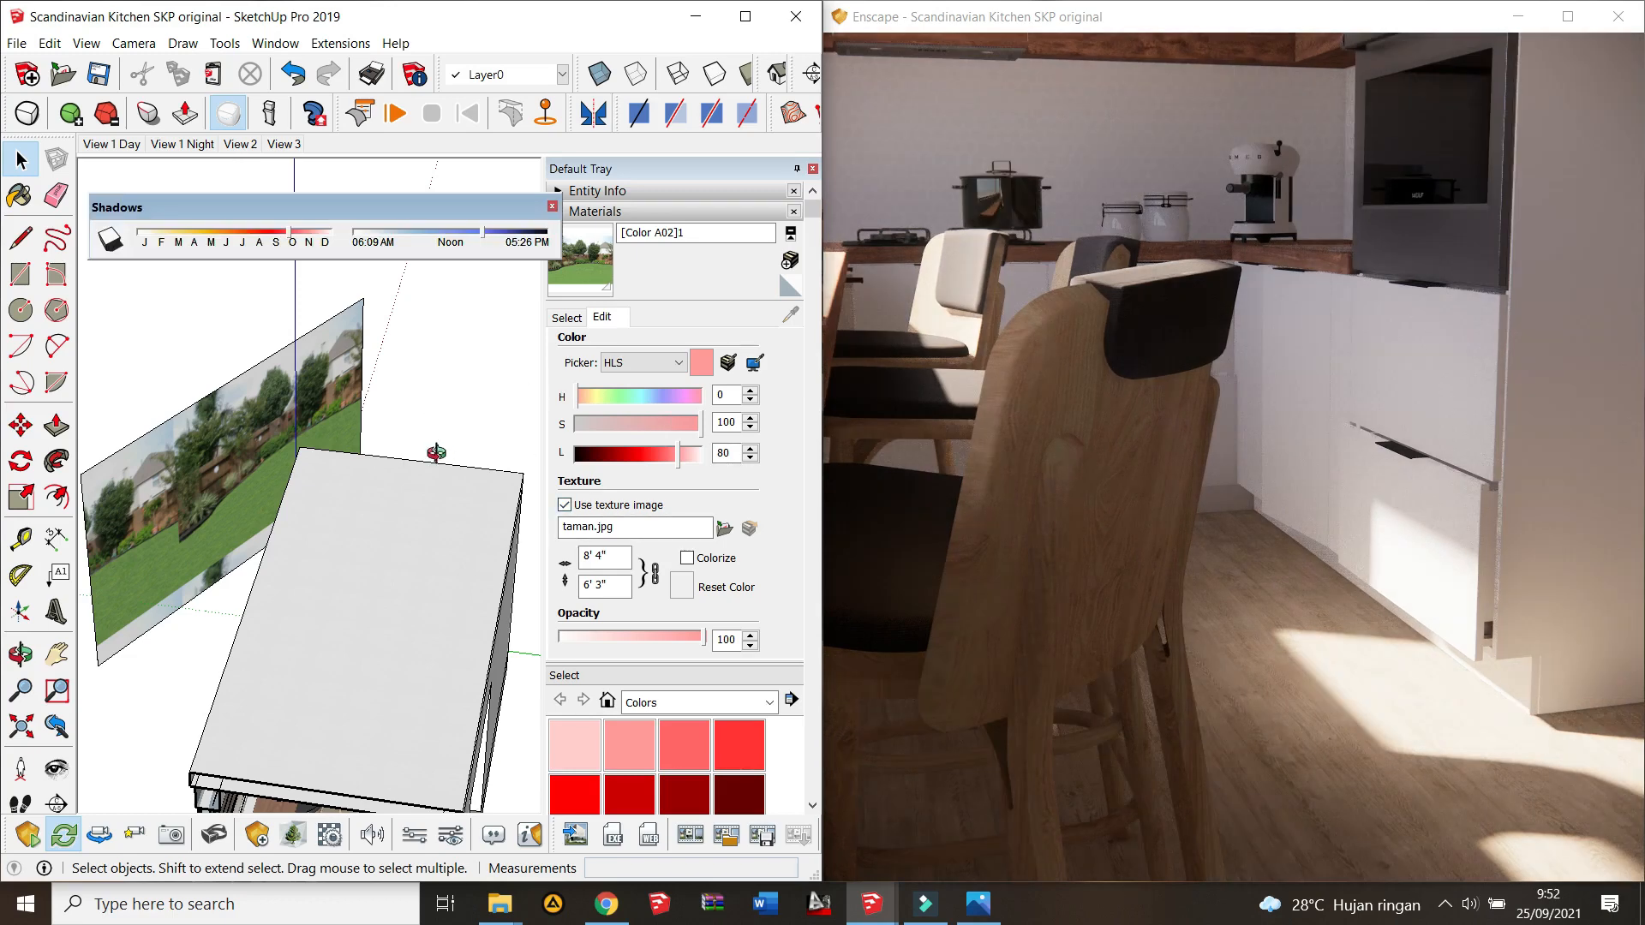
{"action": "middle_click_drag", "start_coordinate": [437, 452], "coordinate": [419, 426]}
{"action": "mouse_move", "coordinate": [1200, 470]}
{"action": "left_mouse_down"}
{"action": "mouse_move", "coordinate": [1148, 445]}
{"action": "mouse_move", "coordinate": [1149, 419]}
{"action": "left_mouse_up"}
{"action": "key", "text": "s"}
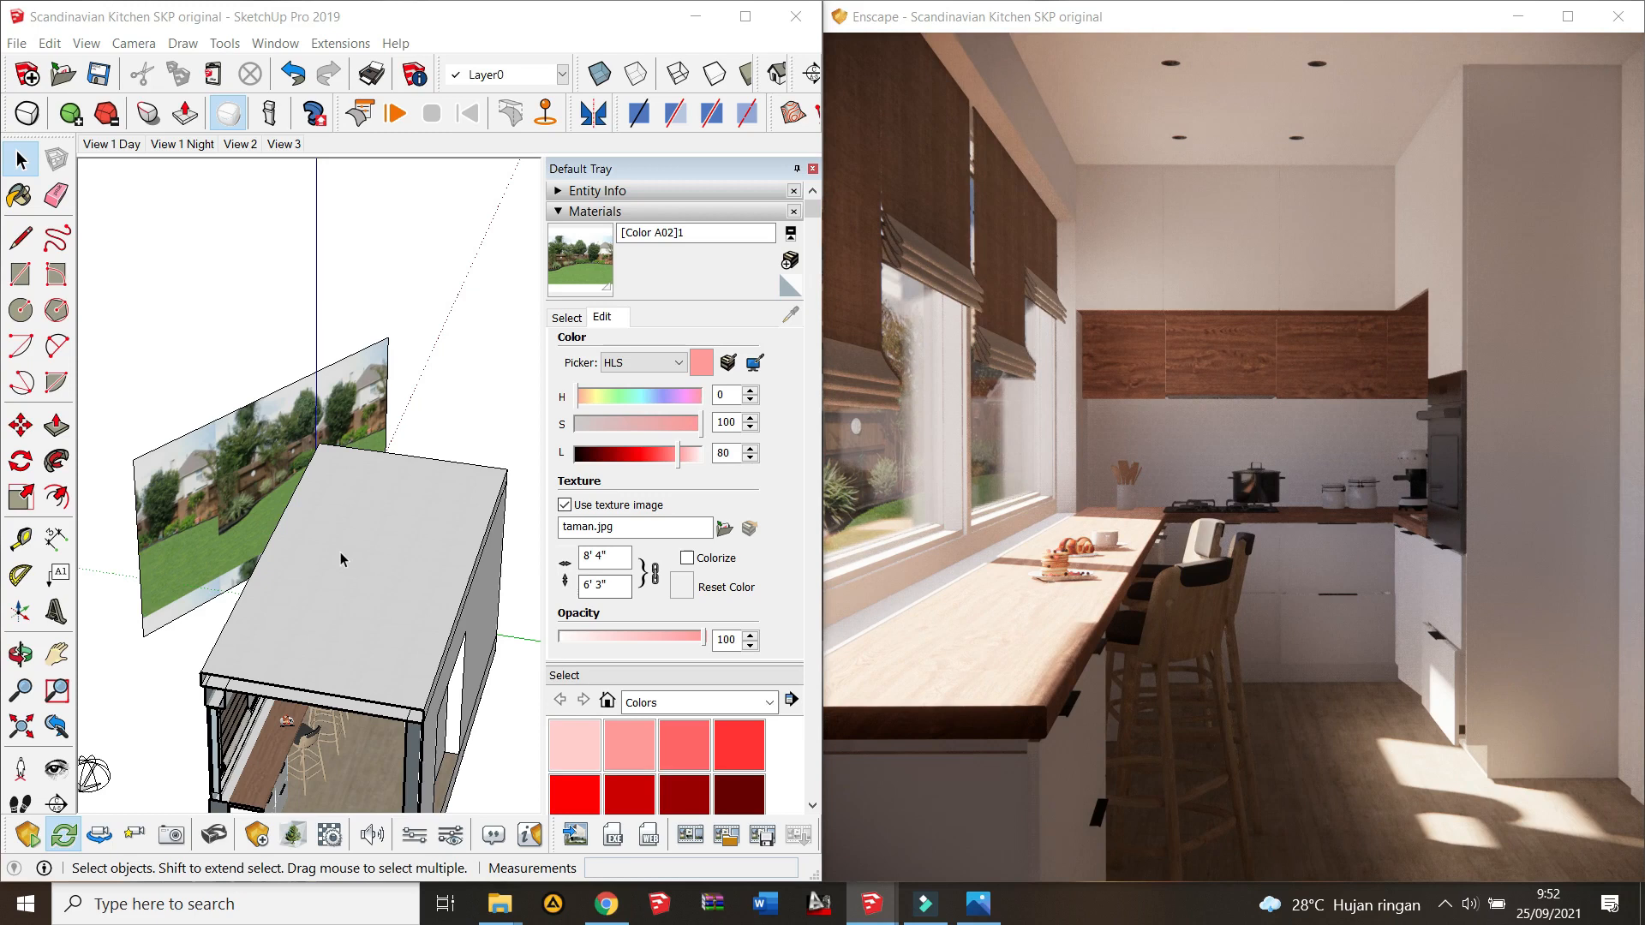
{"action": "middle_click_drag", "start_coordinate": [341, 559], "coordinate": [345, 467]}
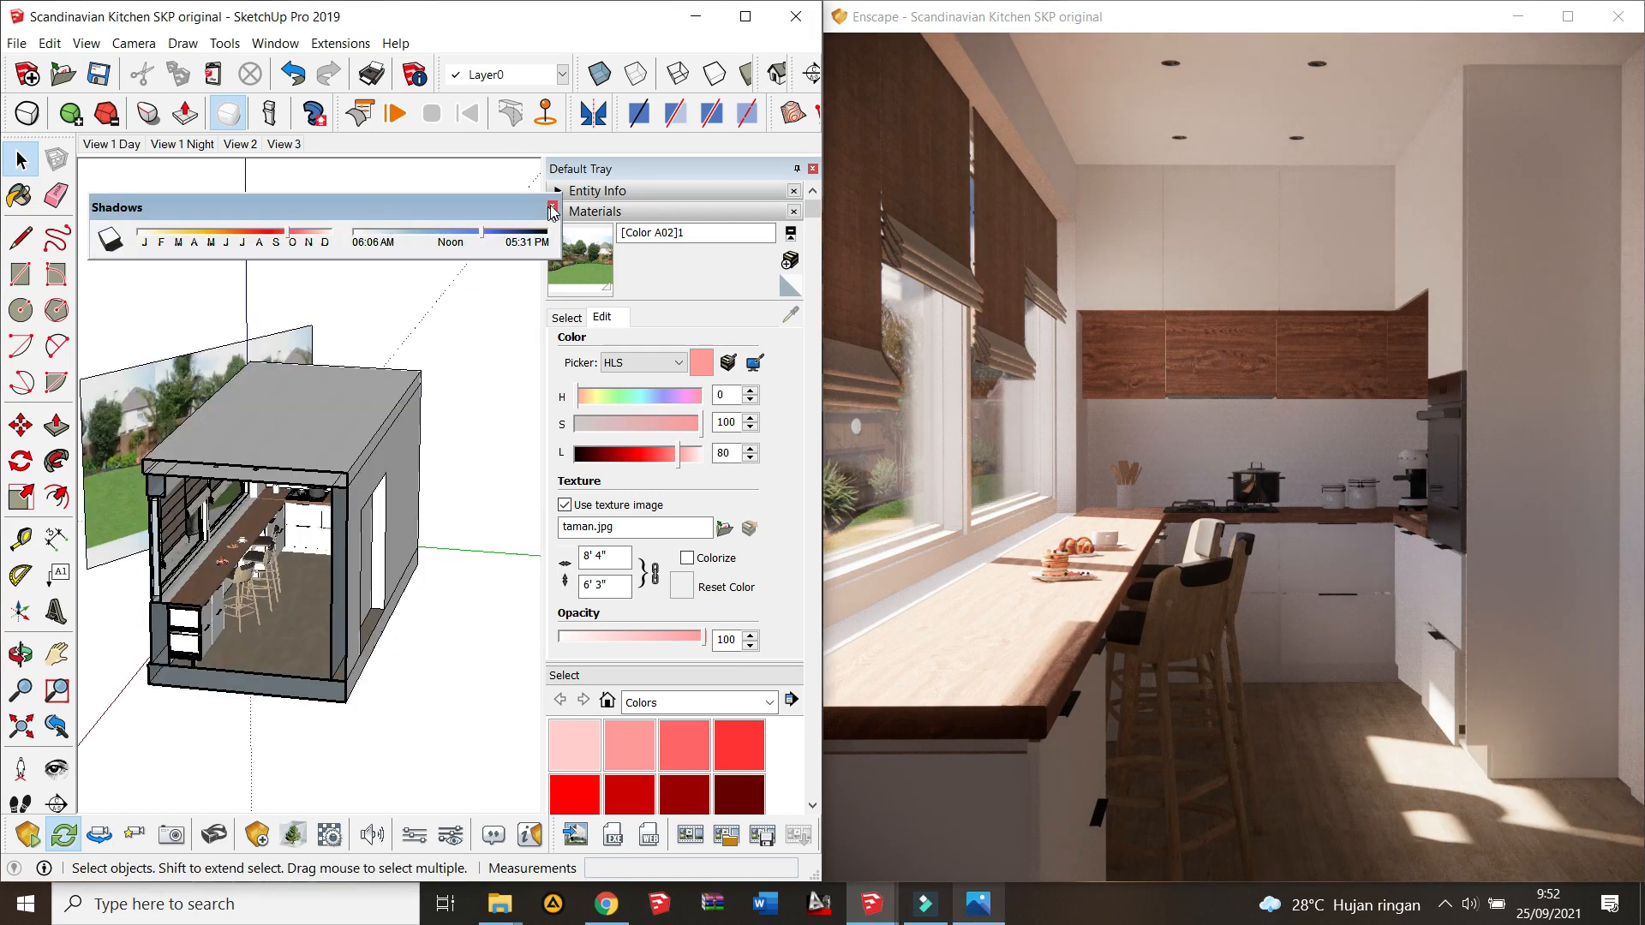
{"action": "left_click", "coordinate": [552, 207]}
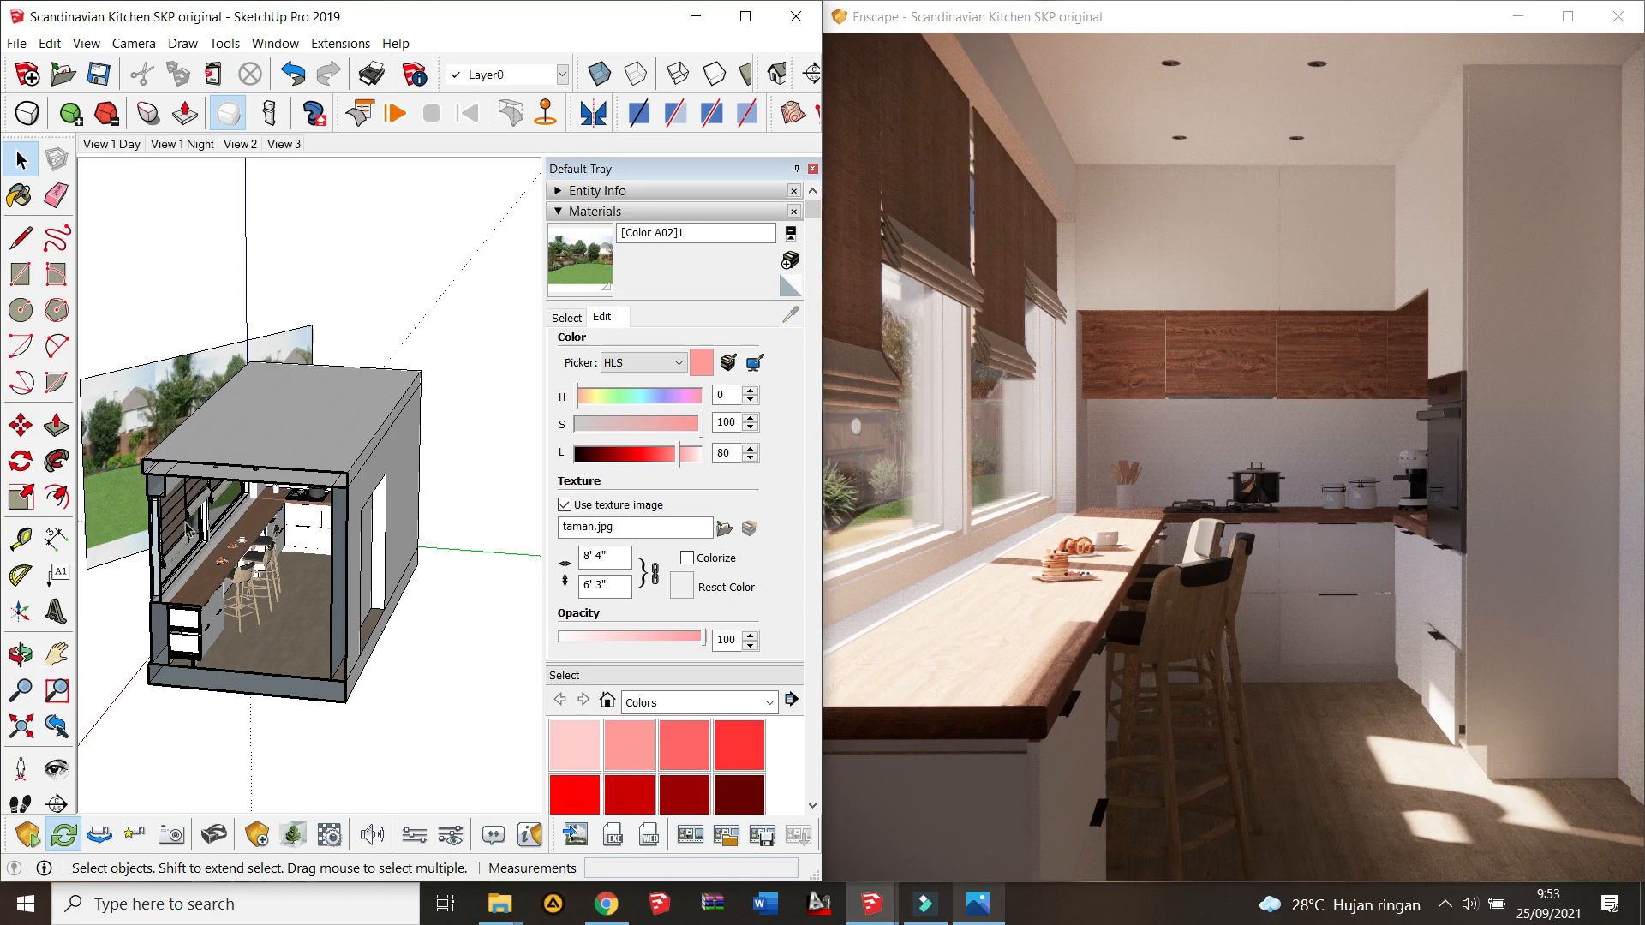
Step: Enable self-illumination on the garden panel's taman.jpg material and set its luminance to 11955 cd/m²
{"action": "scroll", "coordinate": [187, 529], "scroll_direction": "up", "scroll_amount": 5}
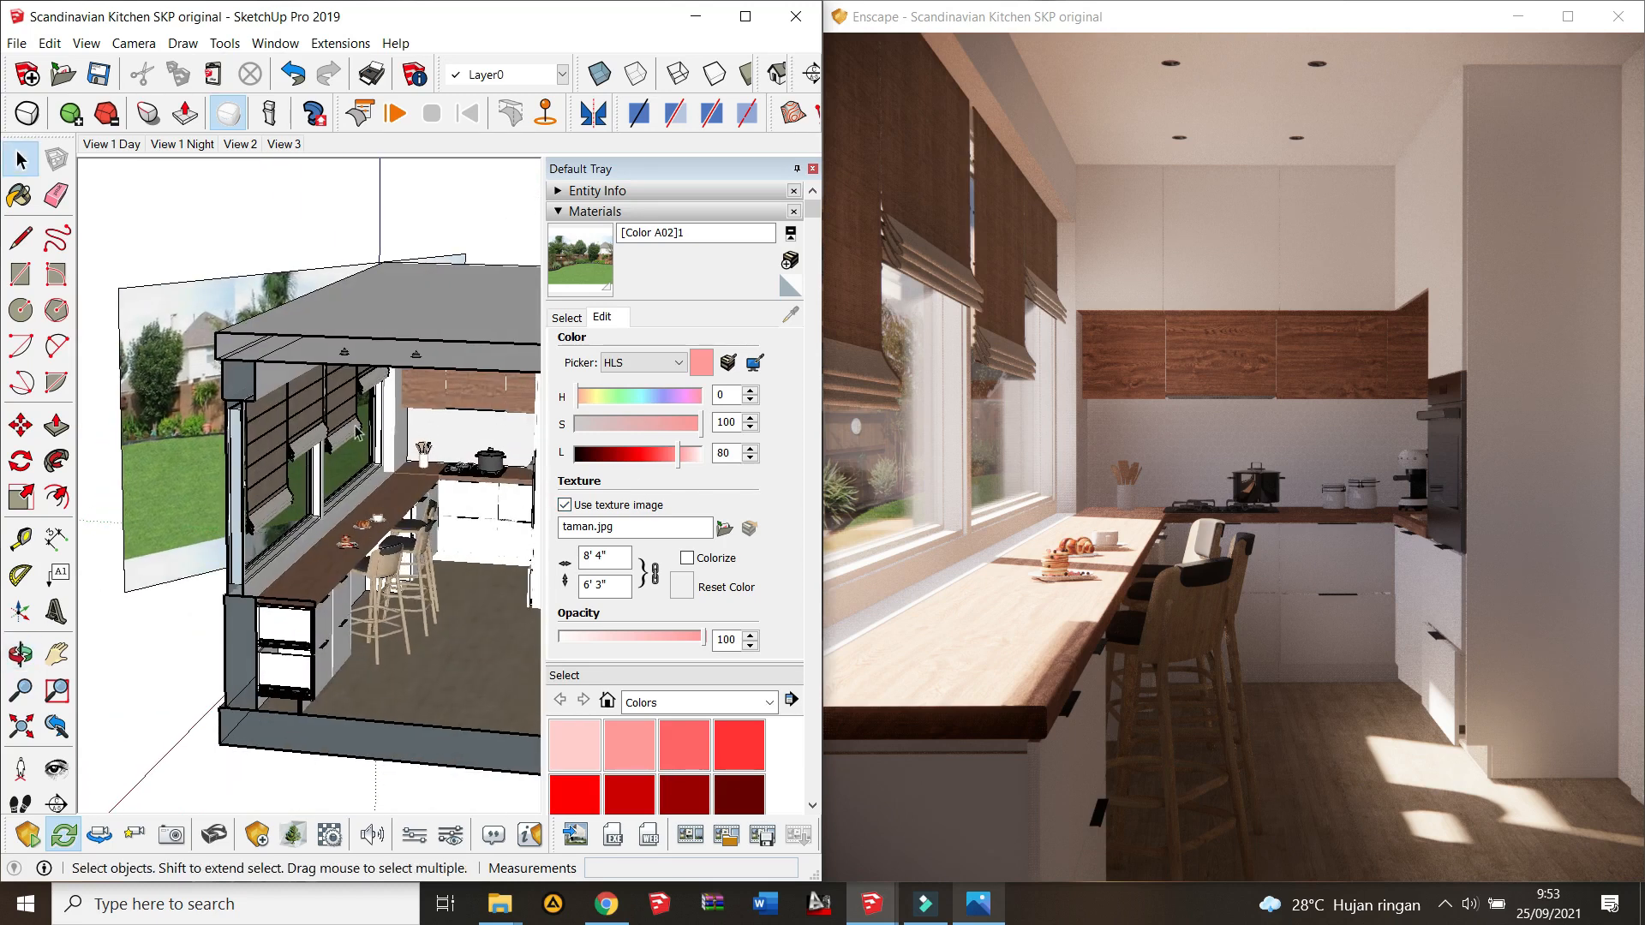
{"action": "scroll", "coordinate": [355, 431], "scroll_direction": "up", "scroll_amount": 3}
{"action": "left_click", "coordinate": [557, 319]}
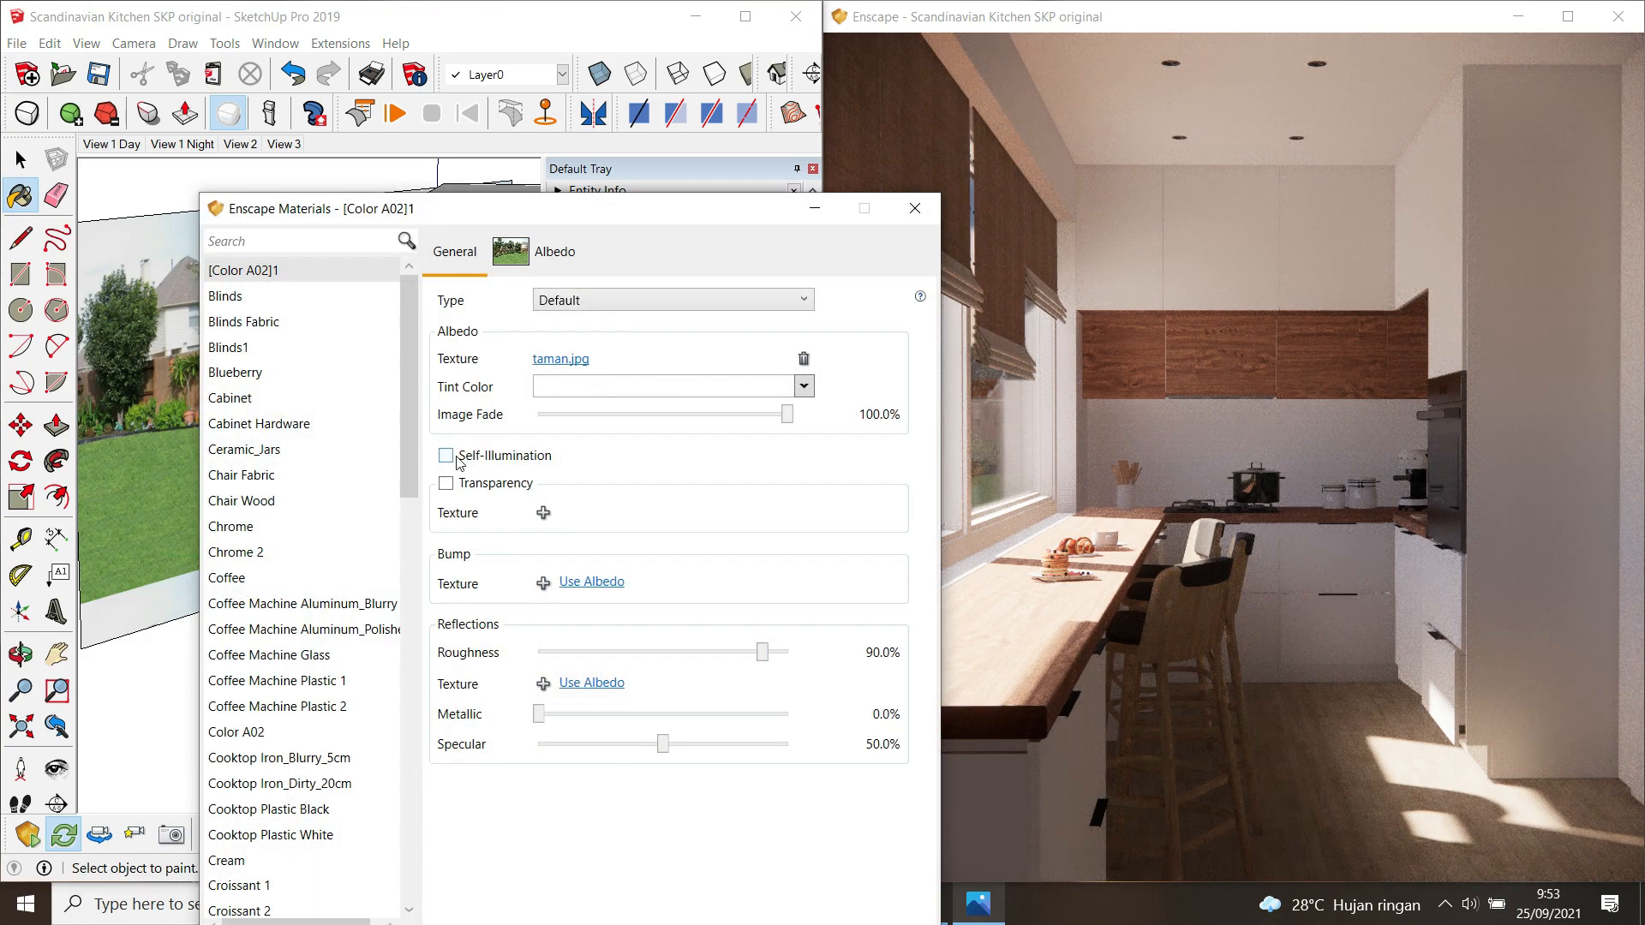
{"action": "left_click", "coordinate": [445, 455]}
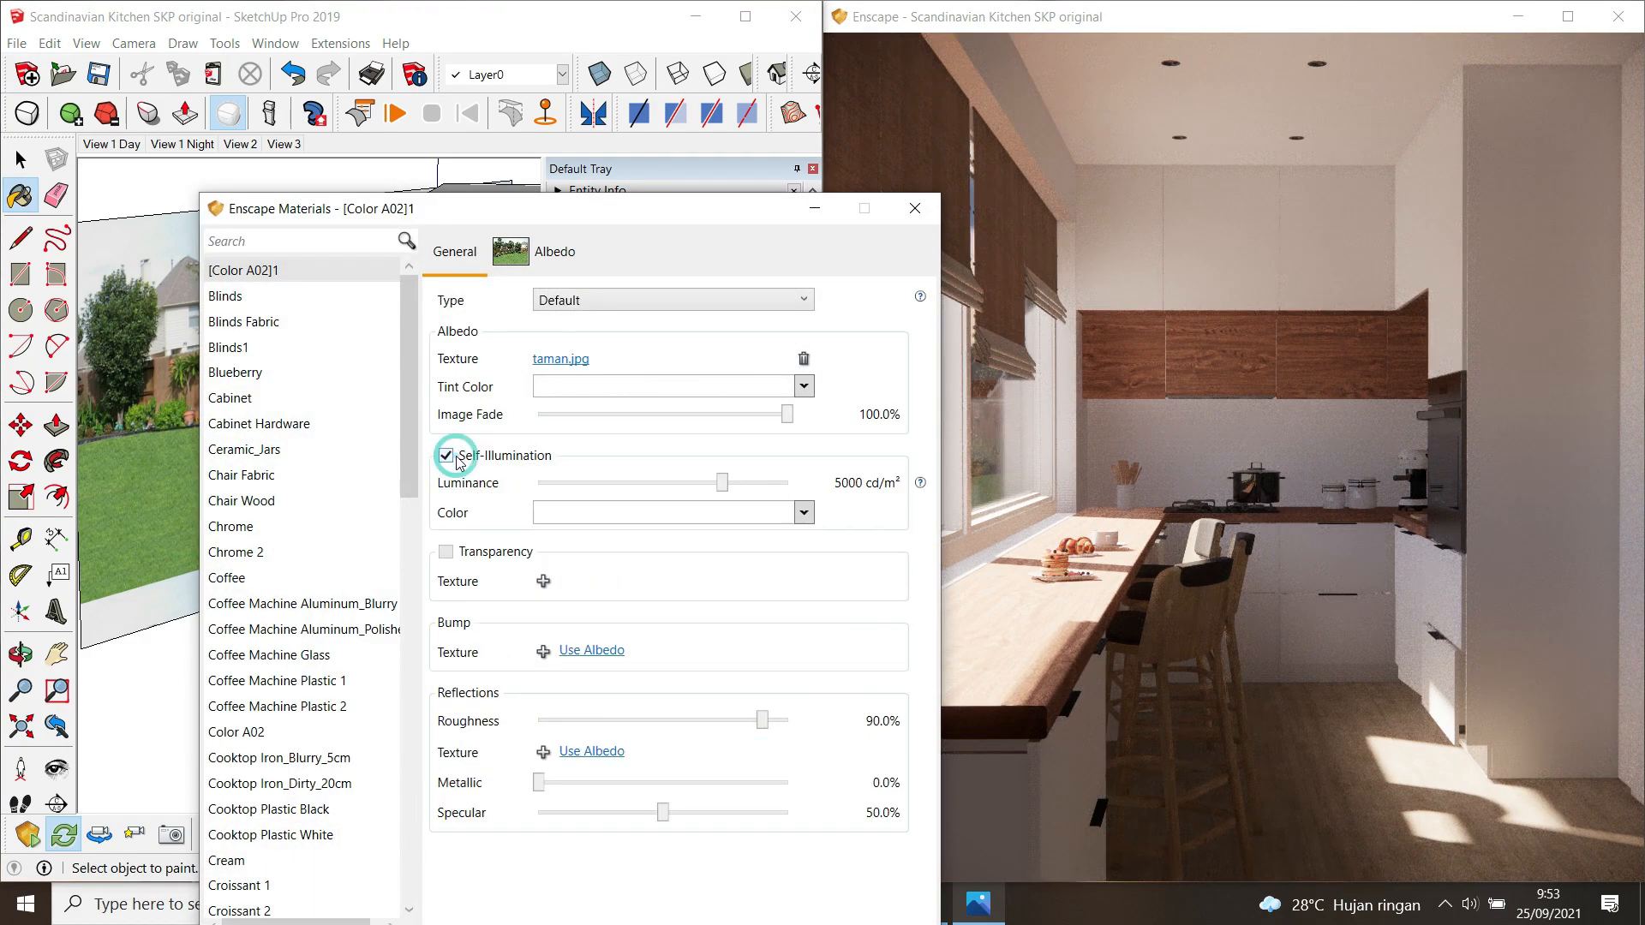
{"action": "left_click_drag", "start_coordinate": [654, 214], "coordinate": [427, 108]}
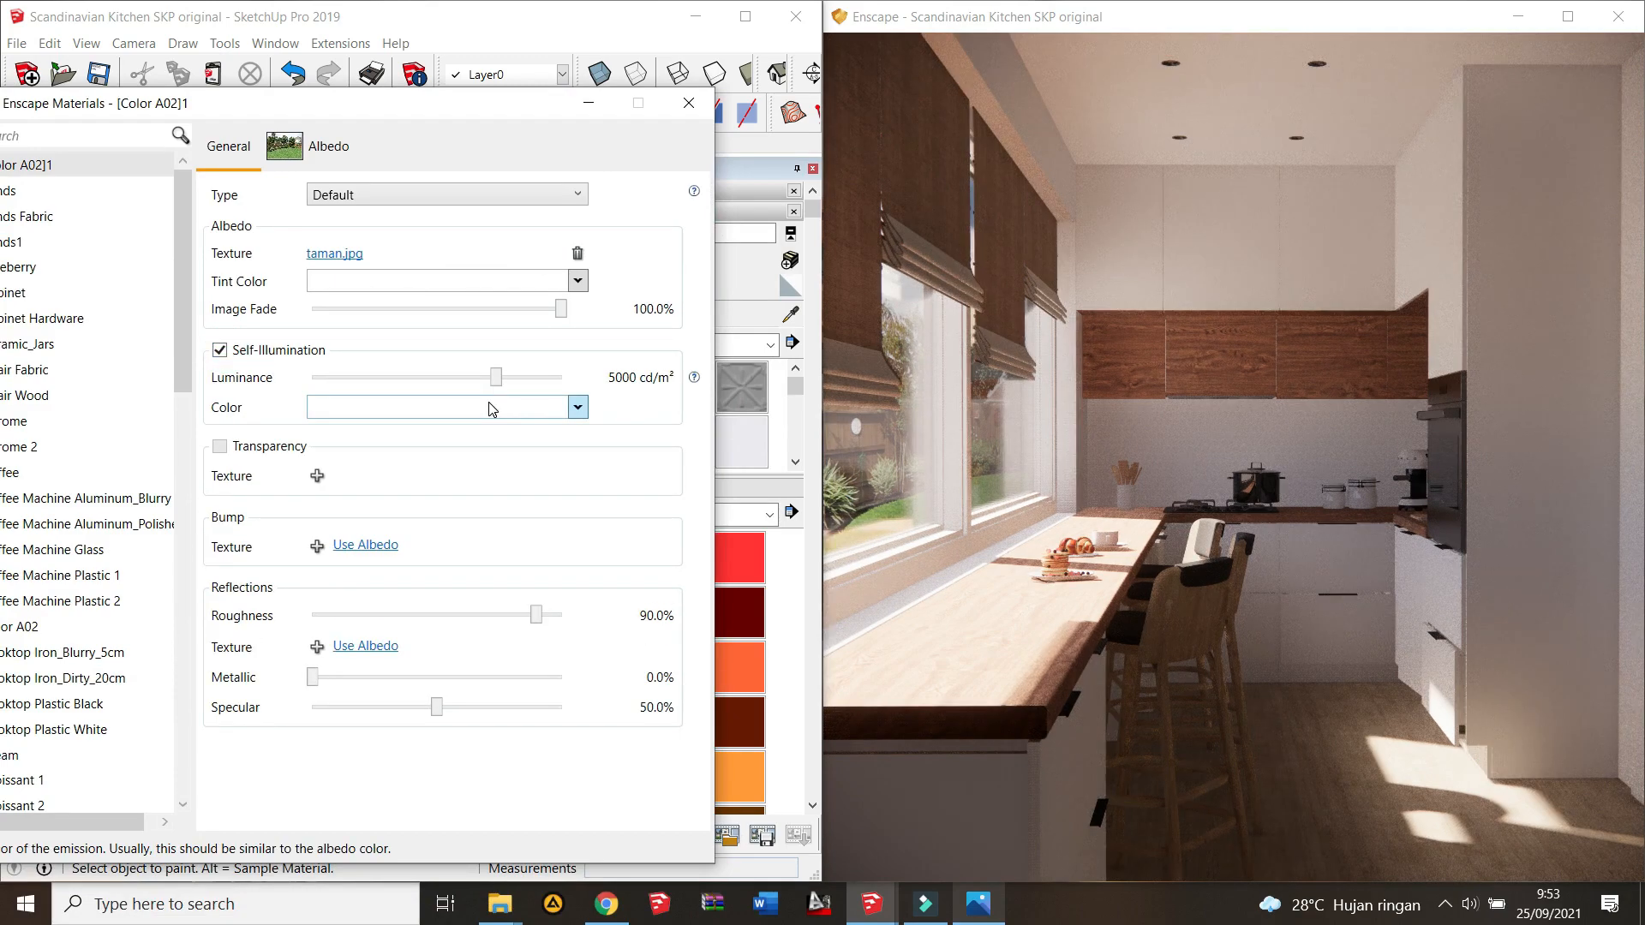
{"action": "left_click_drag", "start_coordinate": [497, 377], "coordinate": [521, 403]}
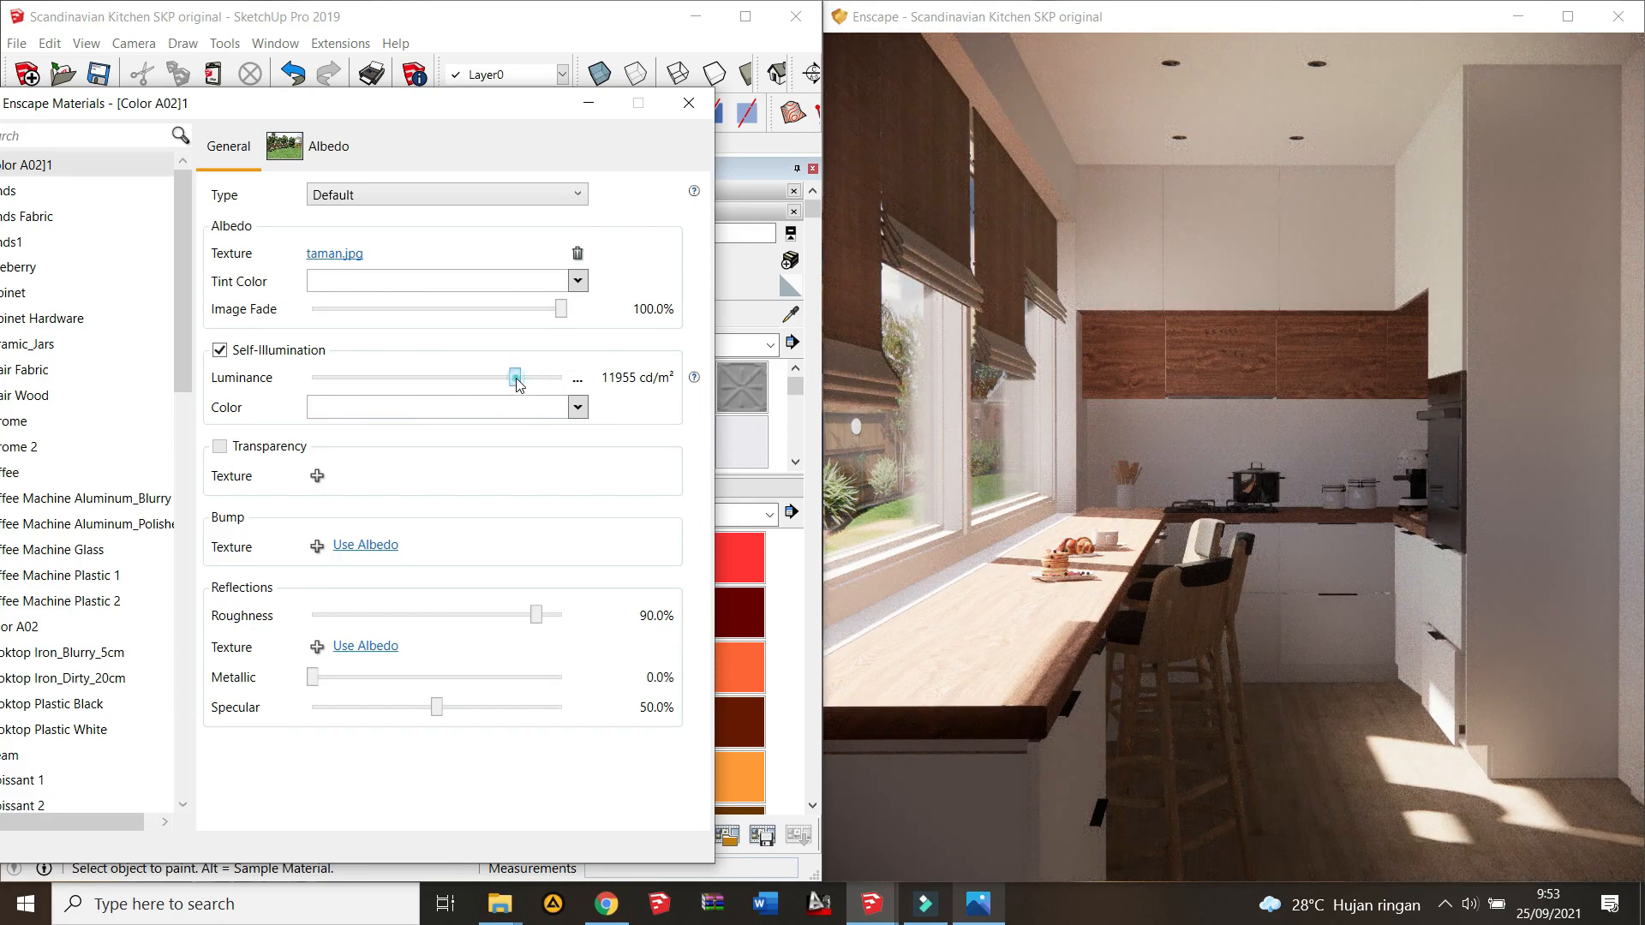
{"action": "left_click", "coordinate": [686, 106]}
Step: Examine the window blinds up close in the model and compare them with the reference photo 01.jpg
{"action": "middle_click_drag", "start_coordinate": [377, 360], "coordinate": [347, 328]}
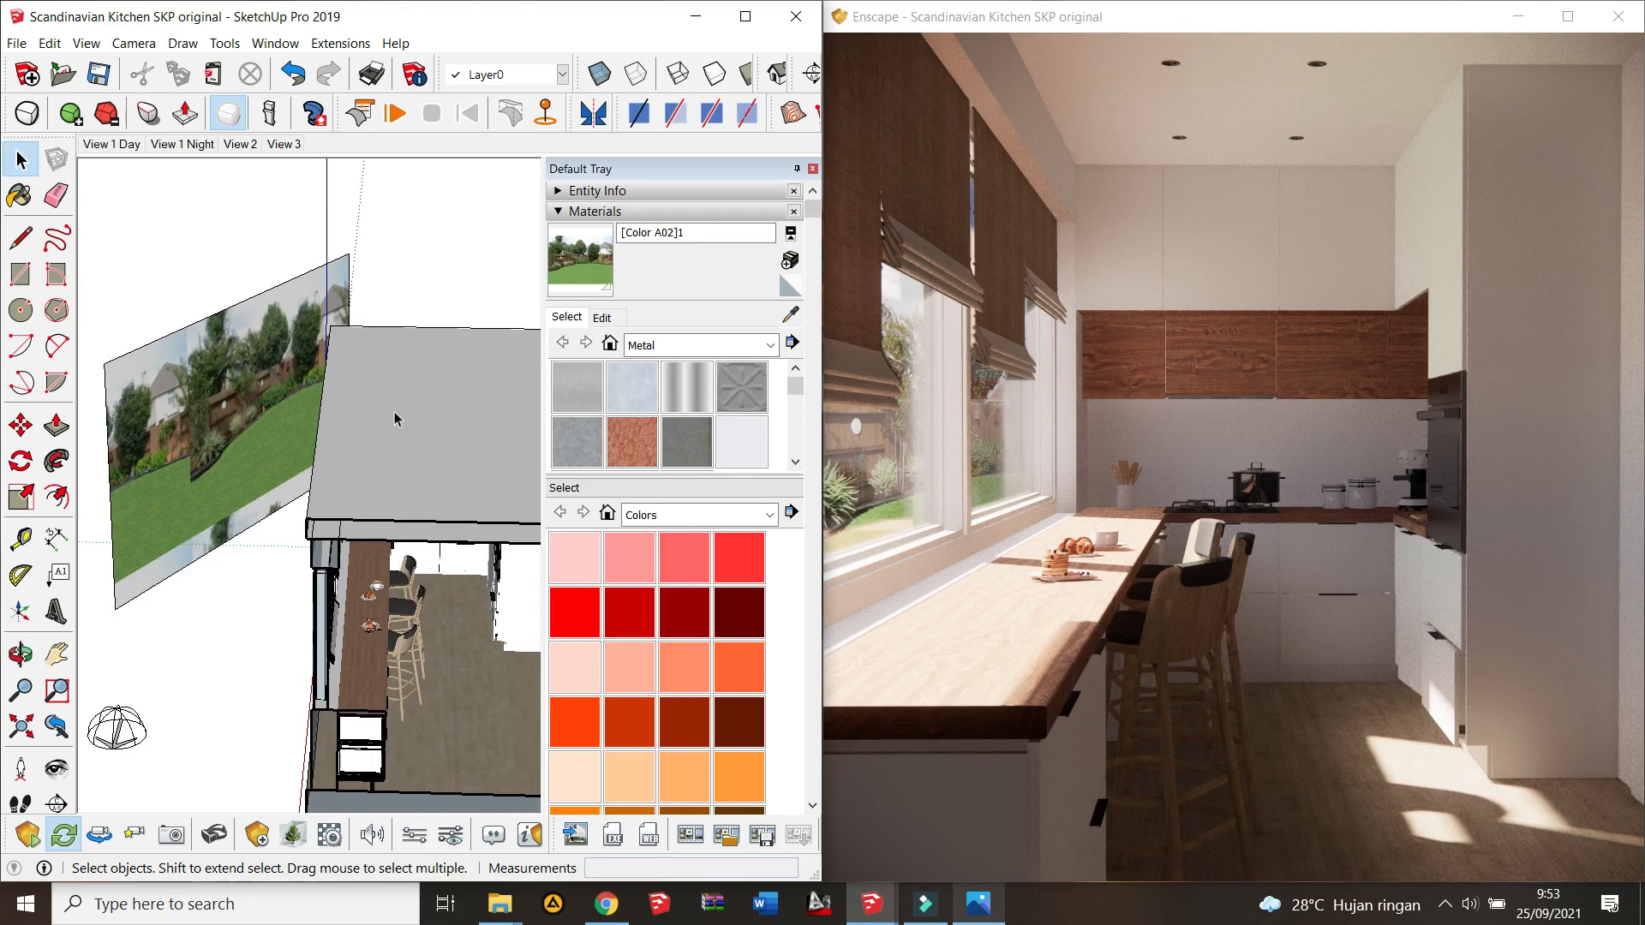
{"action": "scroll", "coordinate": [395, 419], "scroll_direction": "up", "scroll_amount": 2}
{"action": "middle_click_drag", "start_coordinate": [395, 419], "coordinate": [330, 317]}
{"action": "scroll", "coordinate": [279, 360], "scroll_direction": "up", "scroll_amount": 4}
{"action": "mouse_move", "coordinate": [279, 368]}
{"action": "middle_mouse_down"}
{"action": "mouse_move", "coordinate": [261, 355]}
{"action": "mouse_move", "coordinate": [264, 374]}
{"action": "middle_mouse_up"}
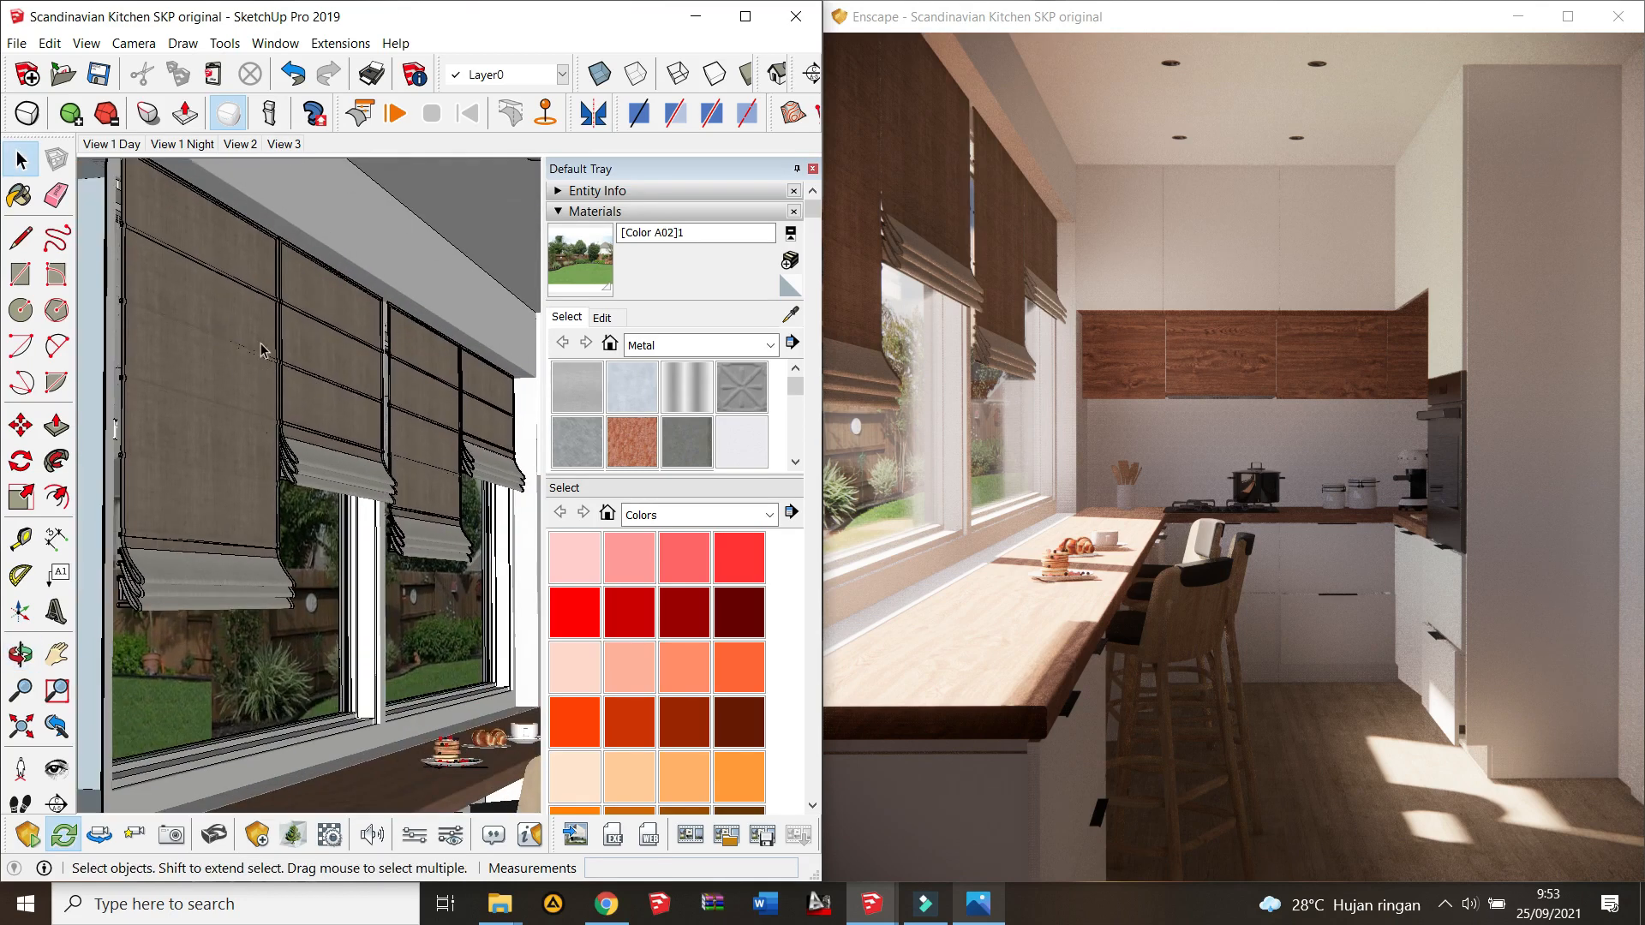
{"action": "key", "text": "alt+Tab"}
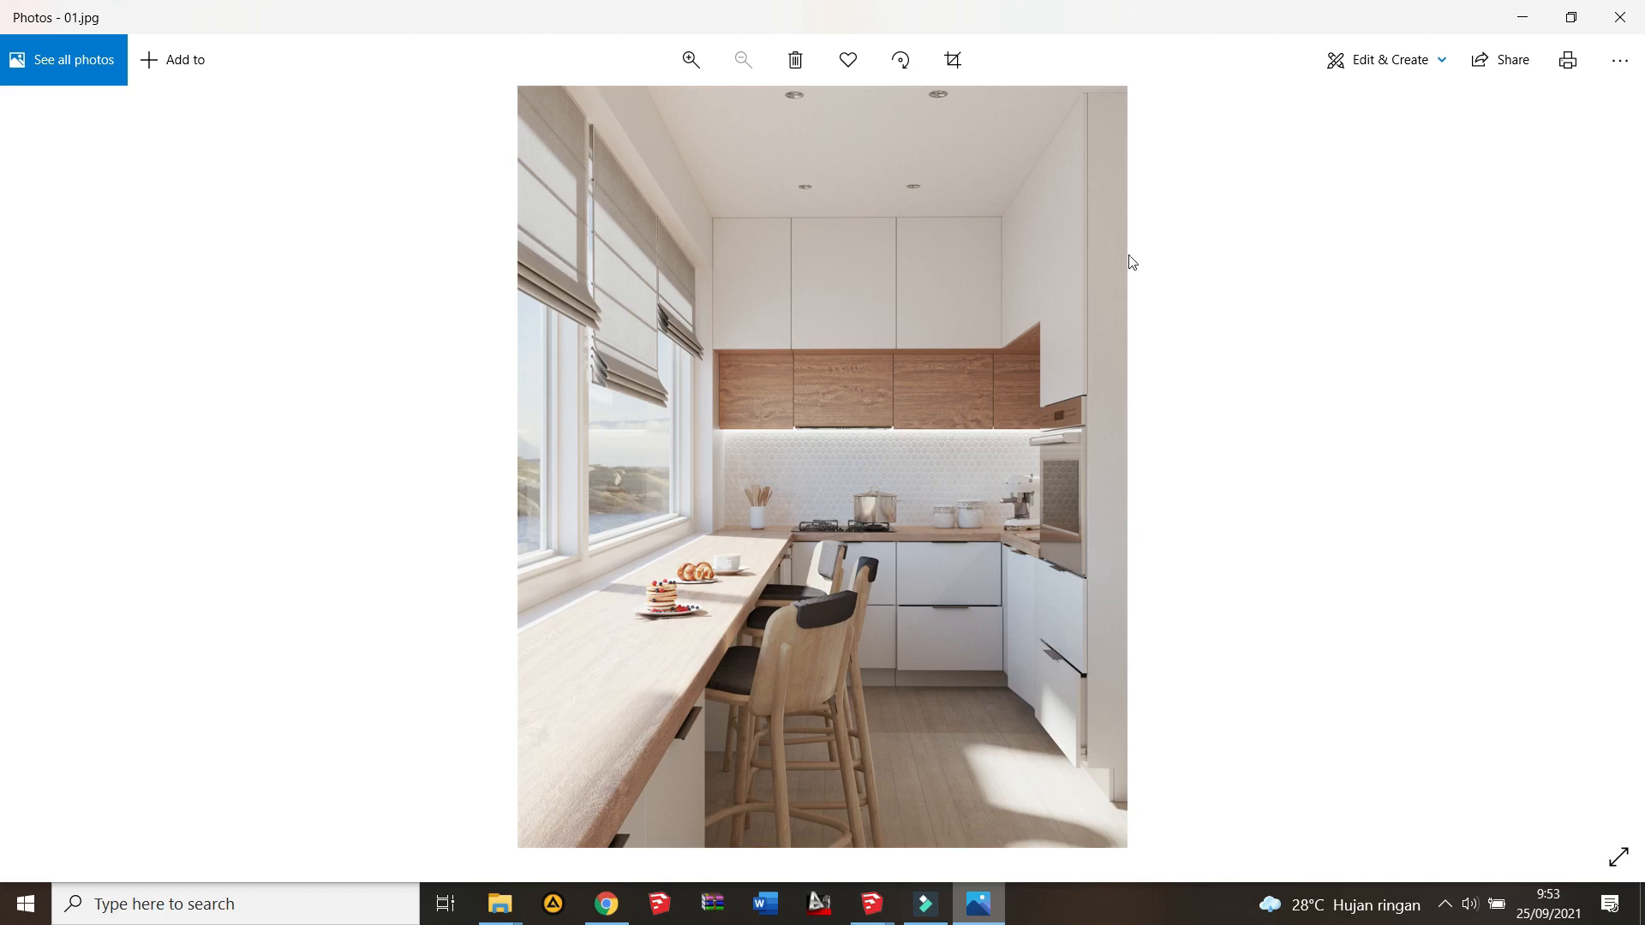
{"action": "left_click", "coordinate": [1523, 17]}
Step: Sample the Blinds1 material from the window blinds, set its opacity to 58 and check the blinds in the render
{"action": "scroll", "coordinate": [340, 293], "scroll_direction": "up", "scroll_amount": 3}
{"action": "key", "text": "b"}
{"action": "left_click", "coordinate": [261, 386], "text": "alt"}
{"action": "left_click", "coordinate": [603, 318]}
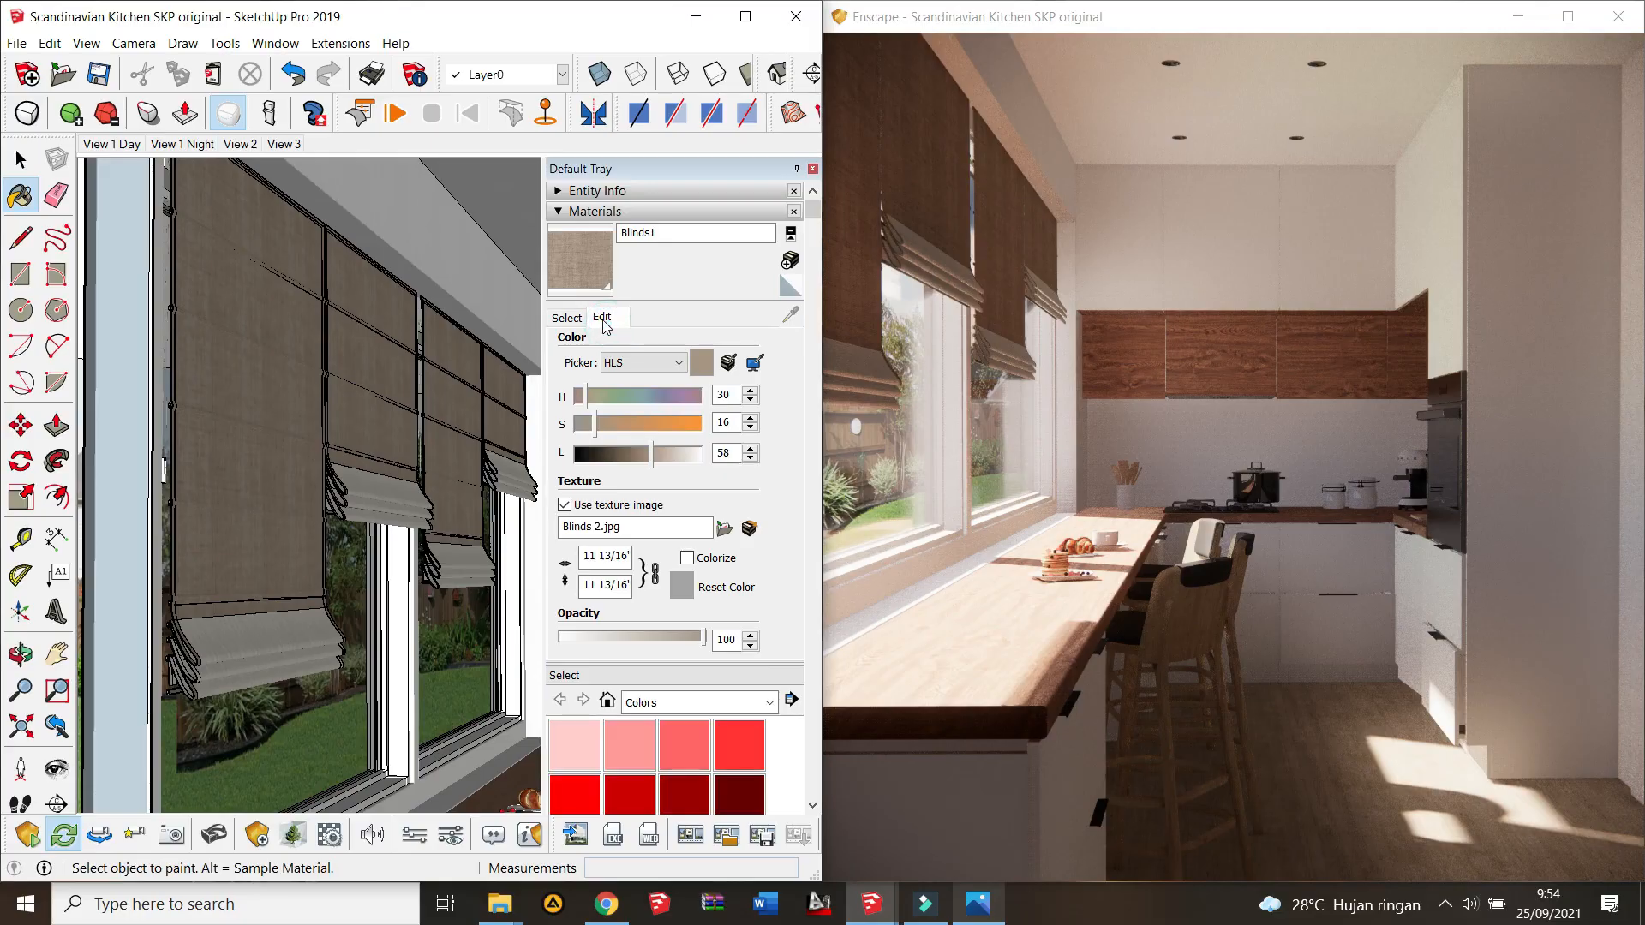
{"action": "left_click_drag", "start_coordinate": [707, 642], "coordinate": [674, 642]}
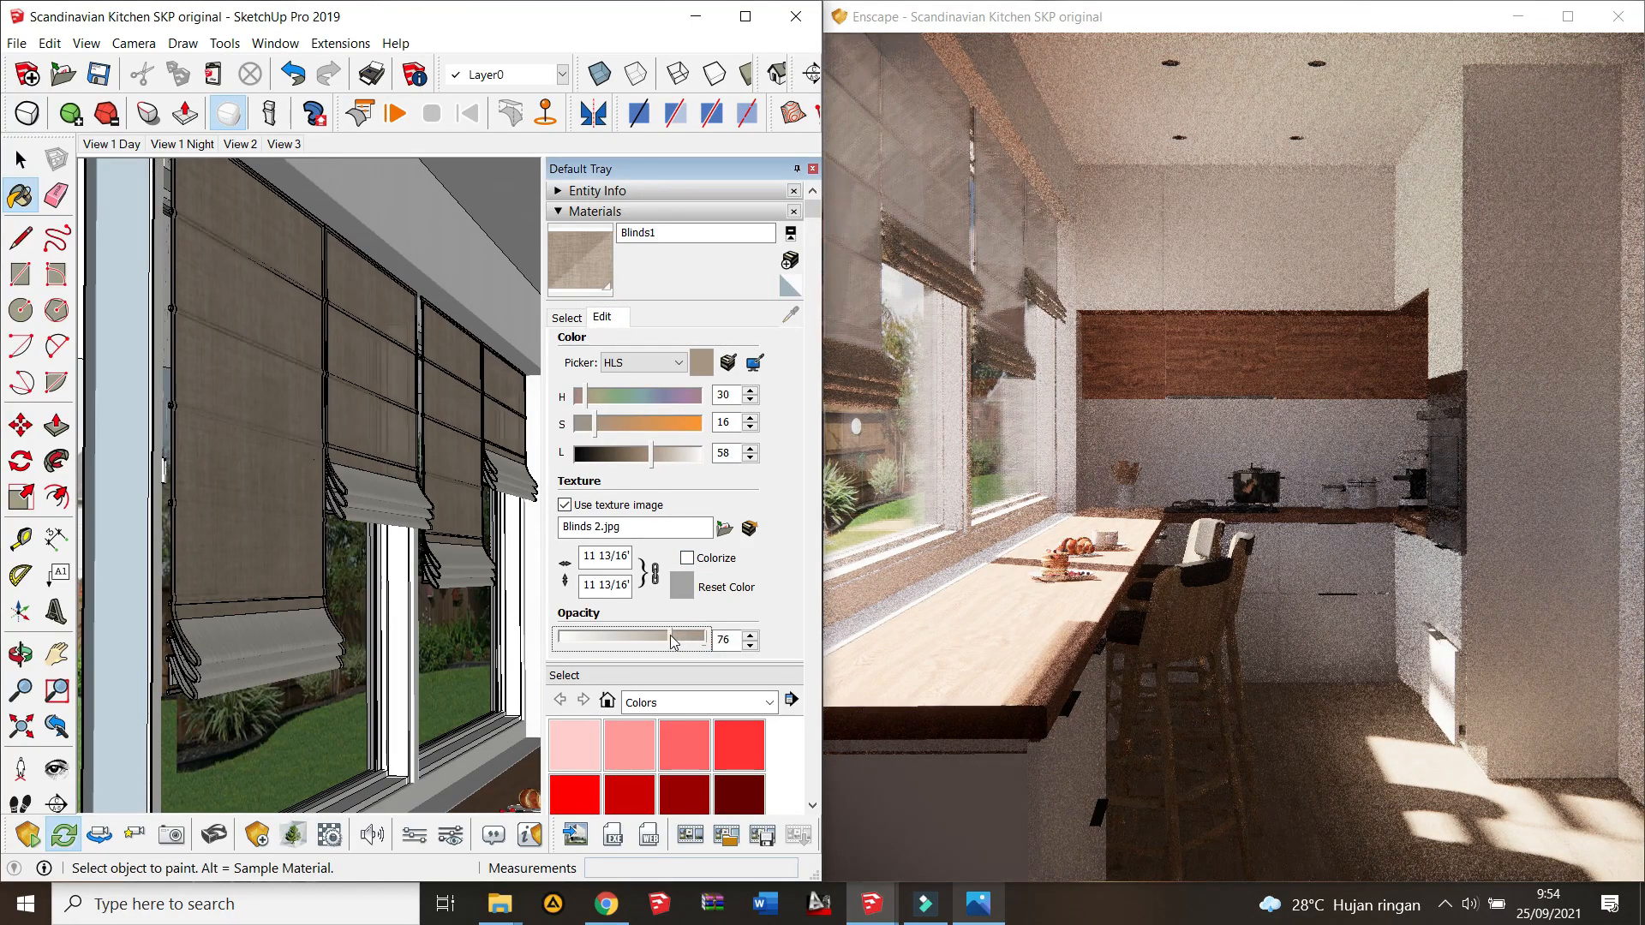
{"action": "left_click_drag", "start_coordinate": [667, 643], "coordinate": [645, 649]}
{"action": "left_click_drag", "start_coordinate": [929, 487], "coordinate": [857, 413]}
{"action": "left_click_drag", "start_coordinate": [986, 360], "coordinate": [1061, 466]}
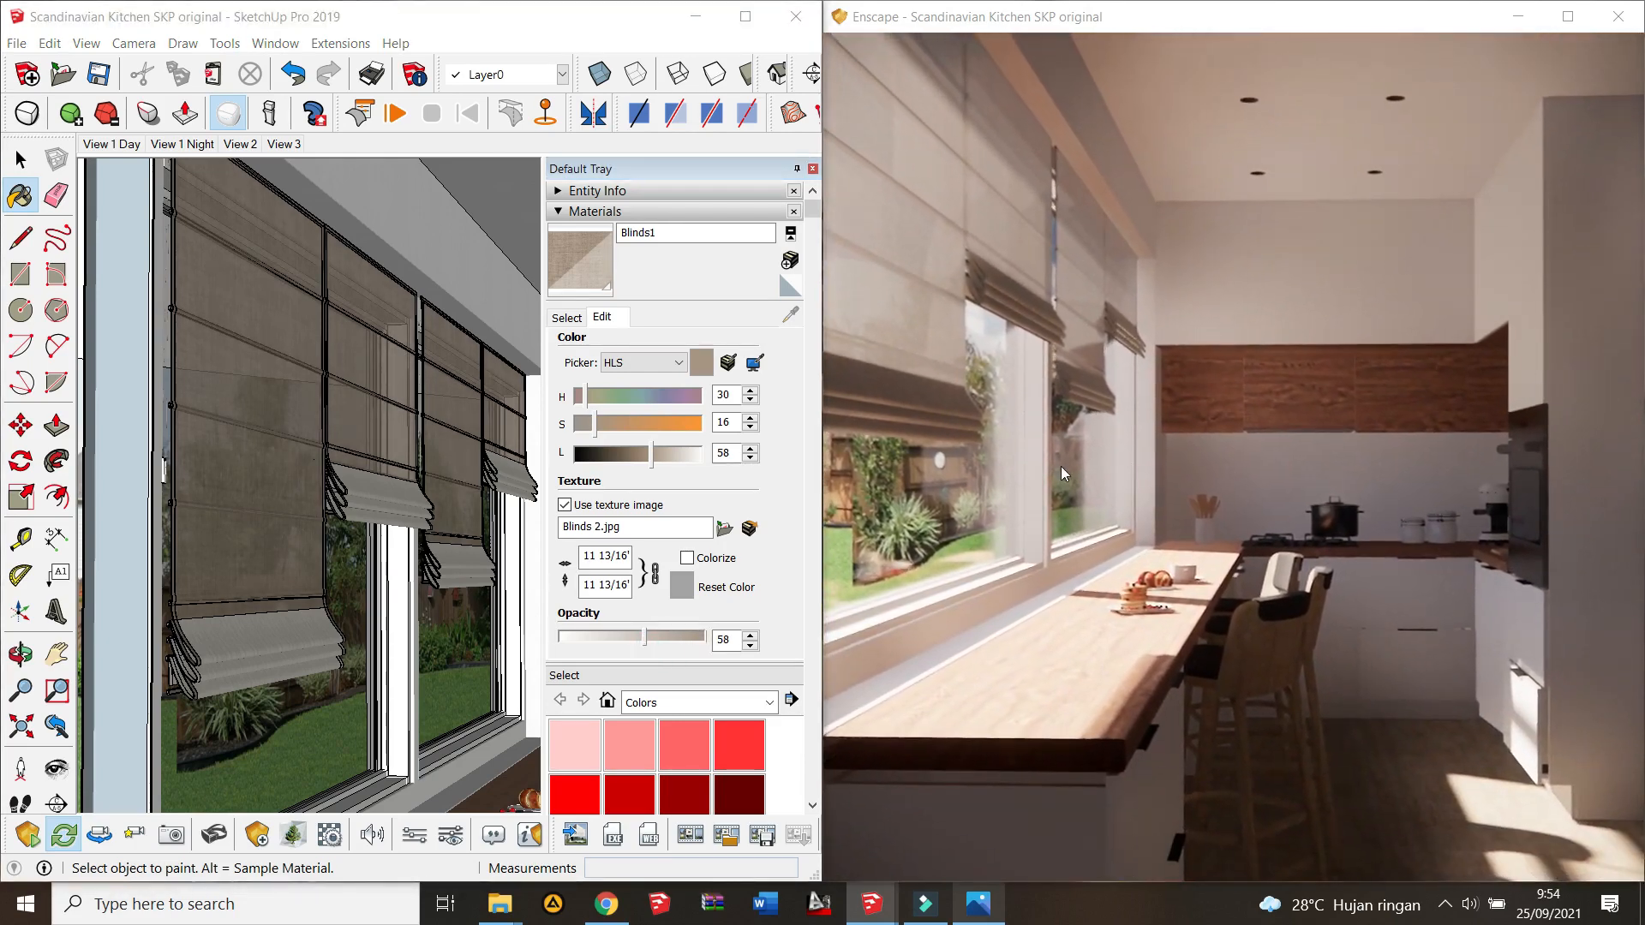
Step: Examine the hexagonal backsplash tiles up close in the render and compare them with the reference photo 01.jpg
{"action": "scroll", "coordinate": [374, 354], "scroll_direction": "down", "scroll_amount": 5}
{"action": "mouse_move", "coordinate": [374, 353]}
{"action": "middle_mouse_down"}
{"action": "mouse_move", "coordinate": [411, 360]}
{"action": "mouse_move", "coordinate": [316, 368]}
{"action": "mouse_move", "coordinate": [458, 431]}
{"action": "mouse_move", "coordinate": [382, 446]}
{"action": "middle_mouse_up"}
{"action": "key", "text": "space"}
{"action": "left_click", "coordinate": [459, 437]}
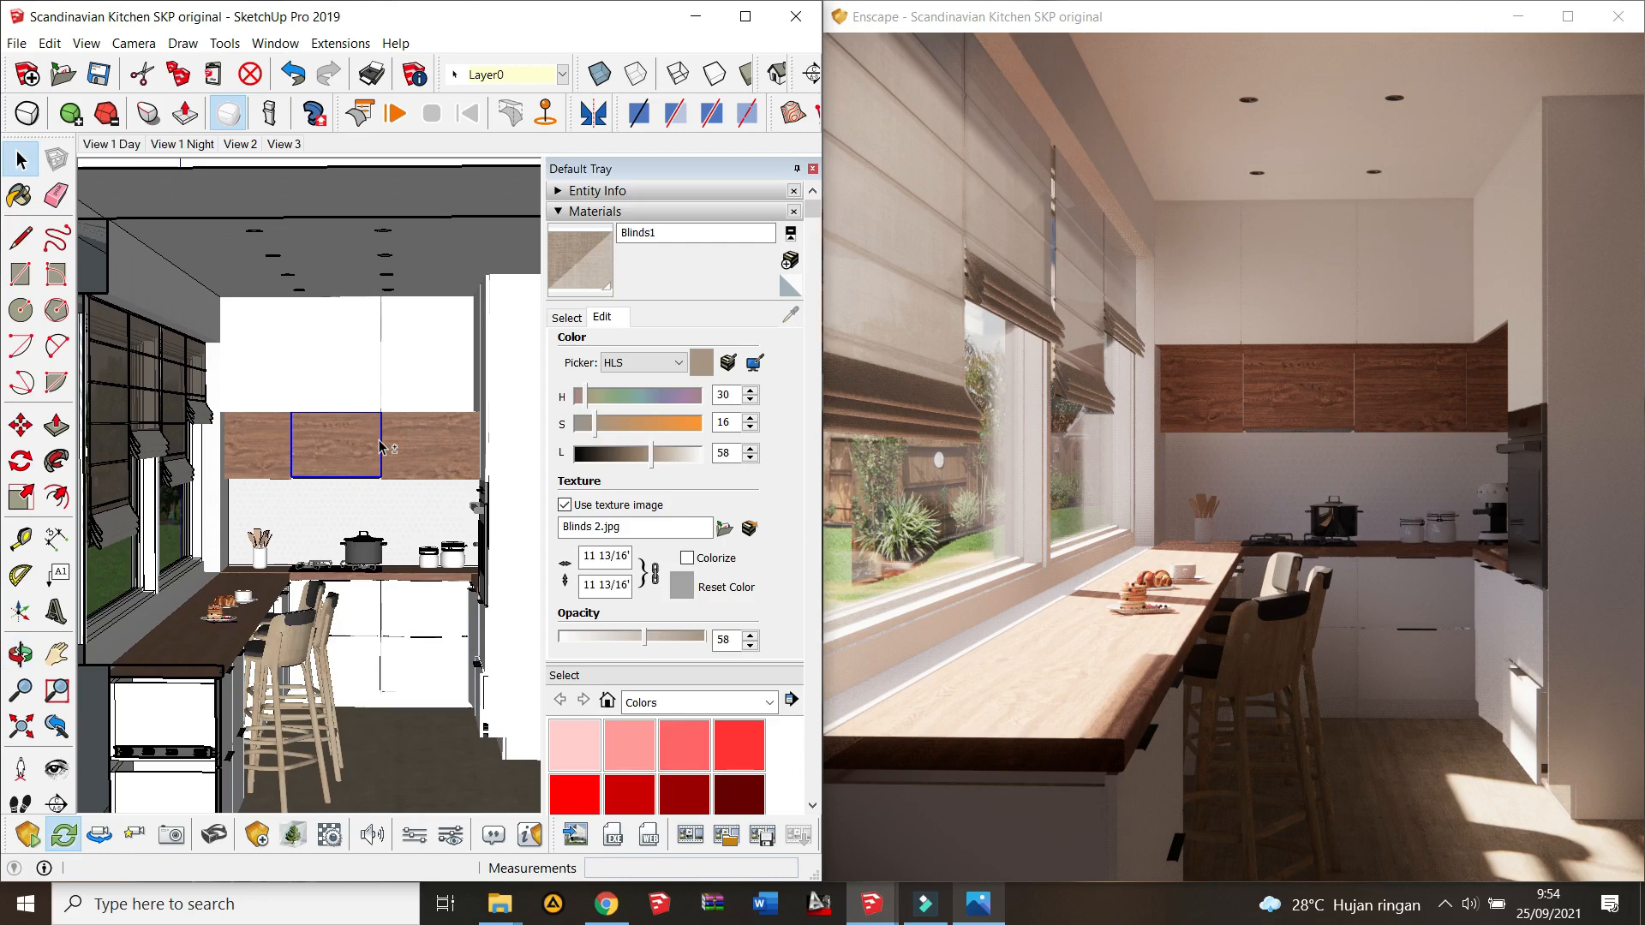
{"action": "mouse_move", "coordinate": [1290, 565]}
{"action": "left_mouse_down"}
{"action": "mouse_move", "coordinate": [1311, 576]}
{"action": "mouse_move", "coordinate": [1233, 570]}
{"action": "mouse_move", "coordinate": [1284, 553]}
{"action": "left_mouse_up"}
{"action": "key", "text": "w"}
{"action": "key", "text": "w"}
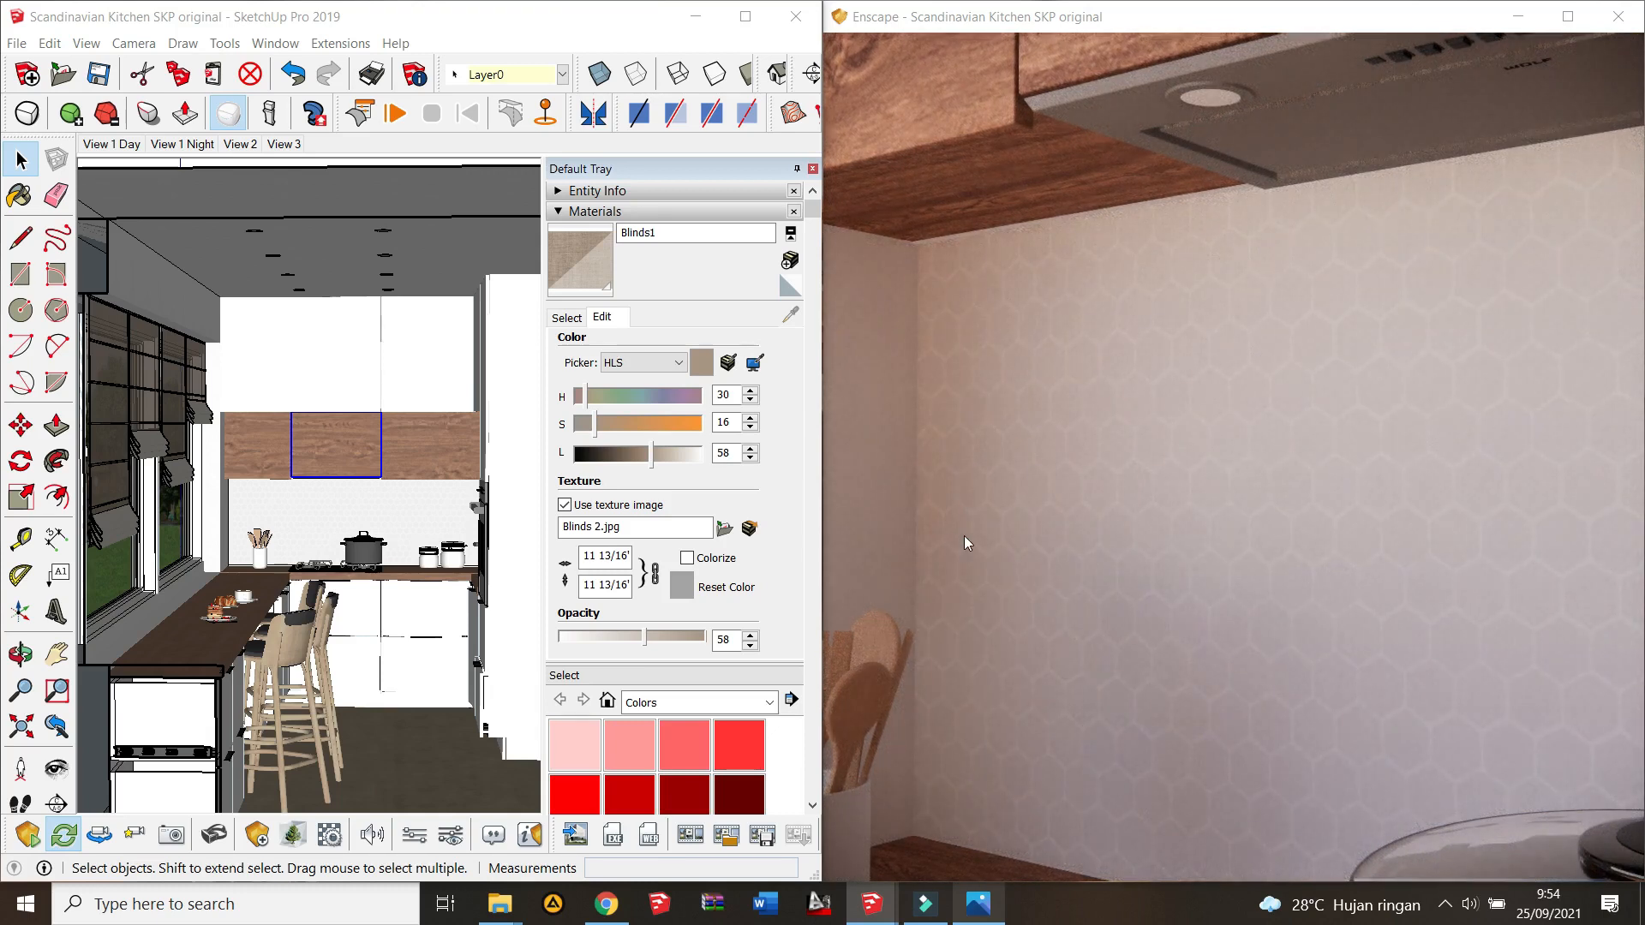
{"action": "left_click", "coordinate": [985, 907]}
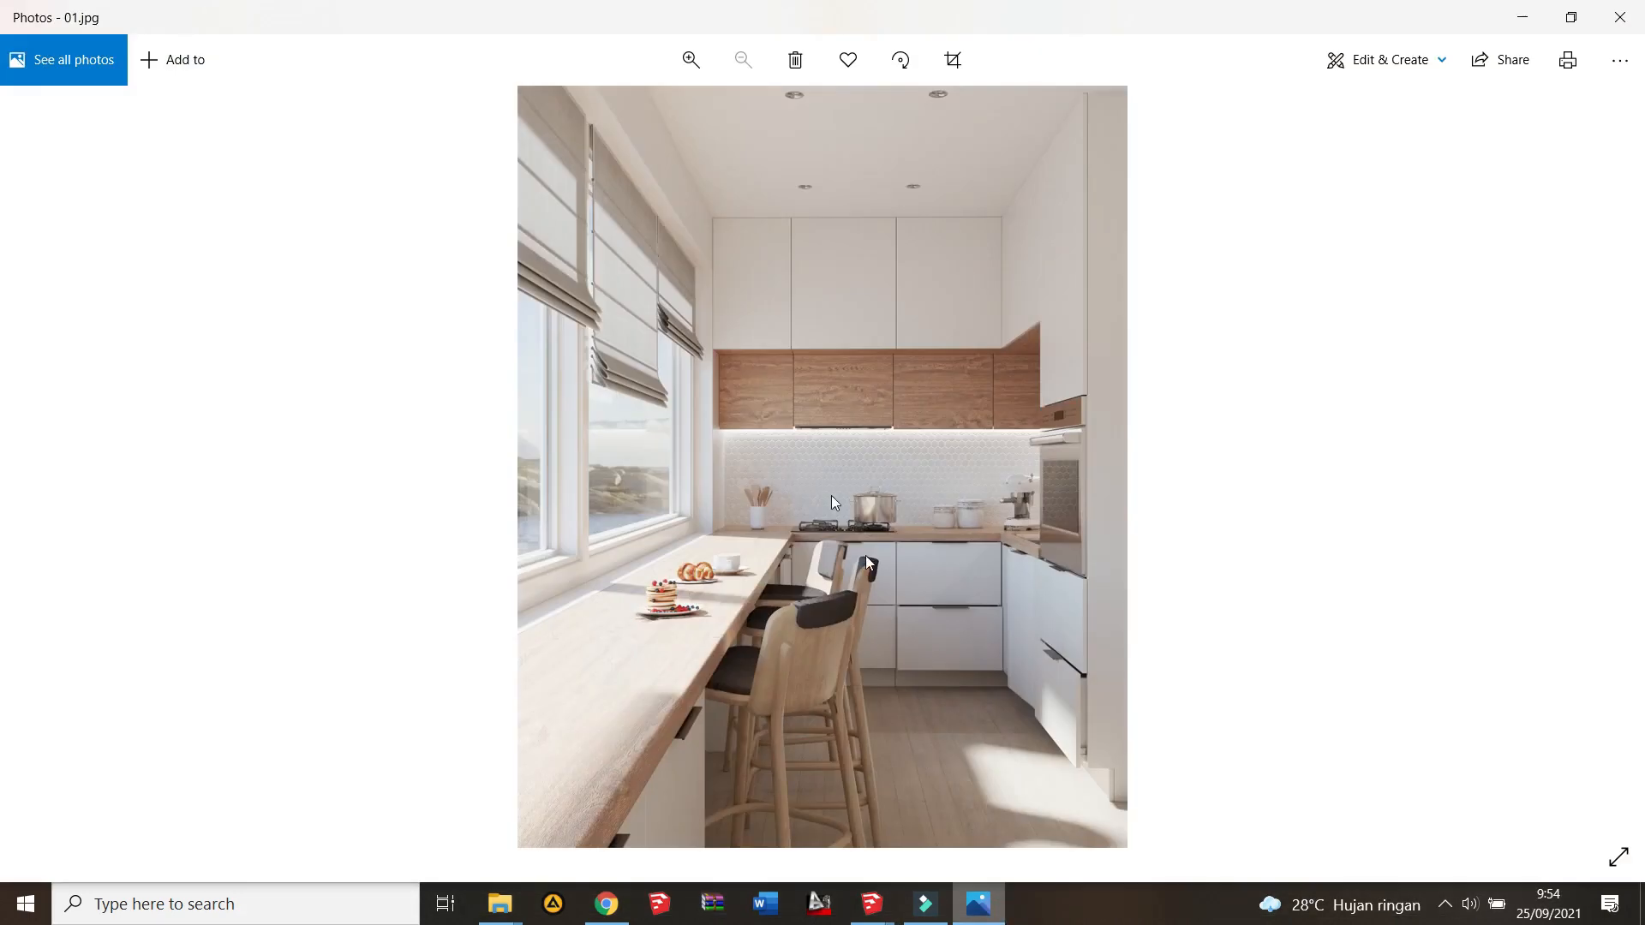
{"action": "left_click", "coordinate": [999, 908]}
Step: Sample the backsplash's Tiles material and use its albedo texture as the bump map in the Enscape material settings
{"action": "scroll", "coordinate": [261, 522], "scroll_direction": "up", "scroll_amount": 6}
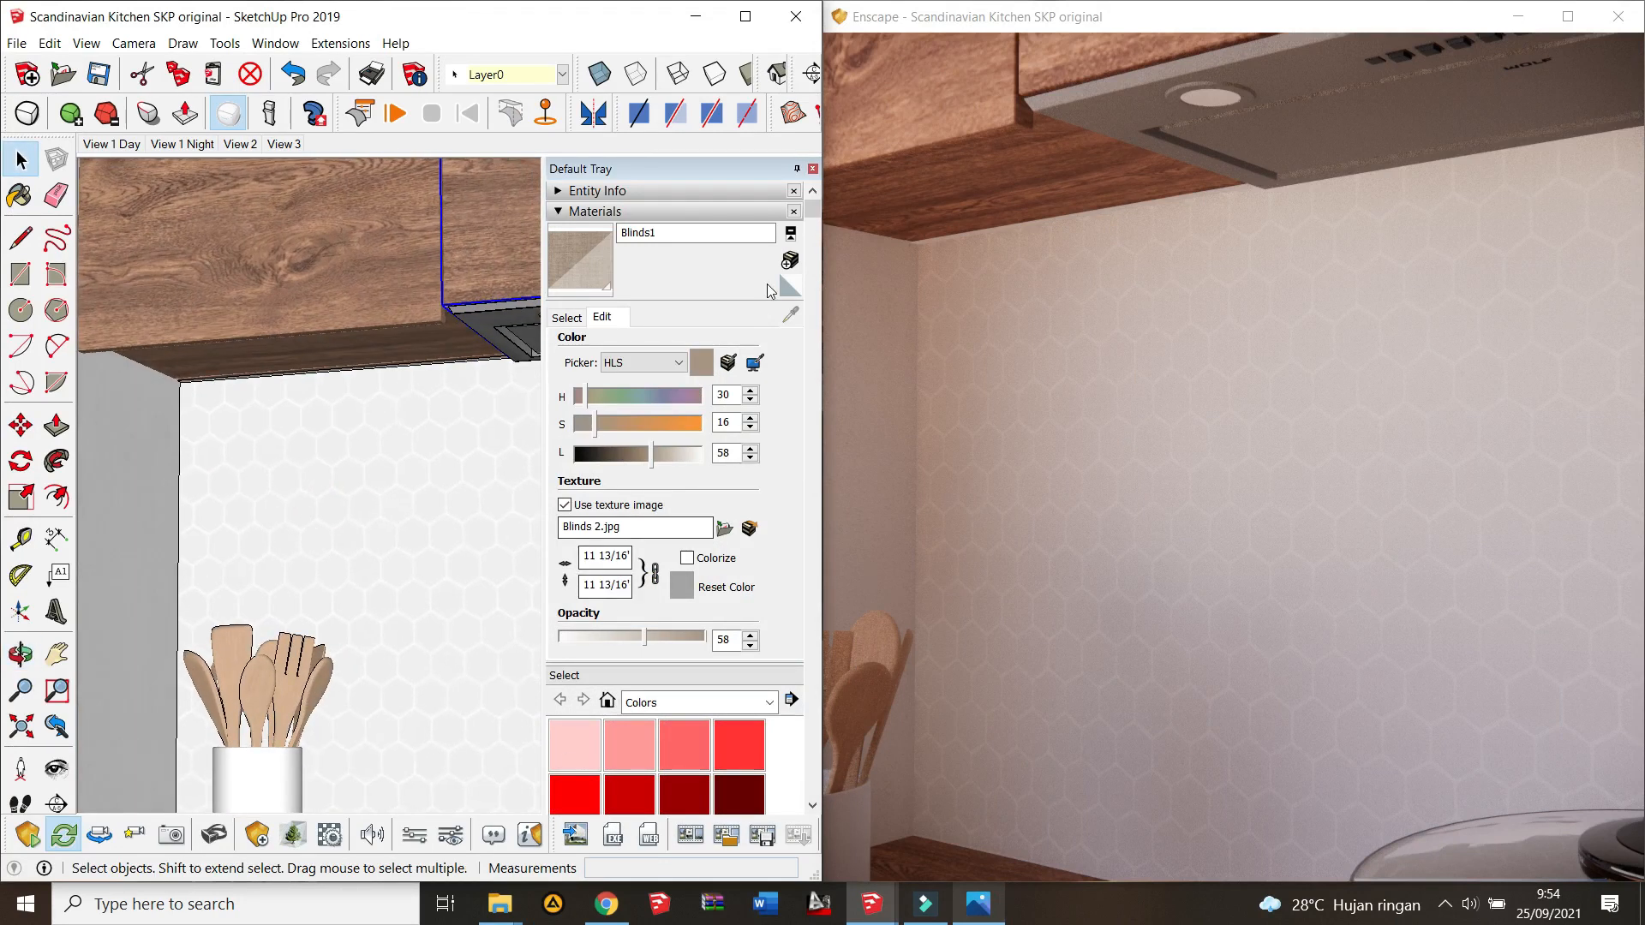
{"action": "left_click", "coordinate": [566, 317]}
{"action": "left_click", "coordinate": [790, 315]}
{"action": "left_click", "coordinate": [366, 480]}
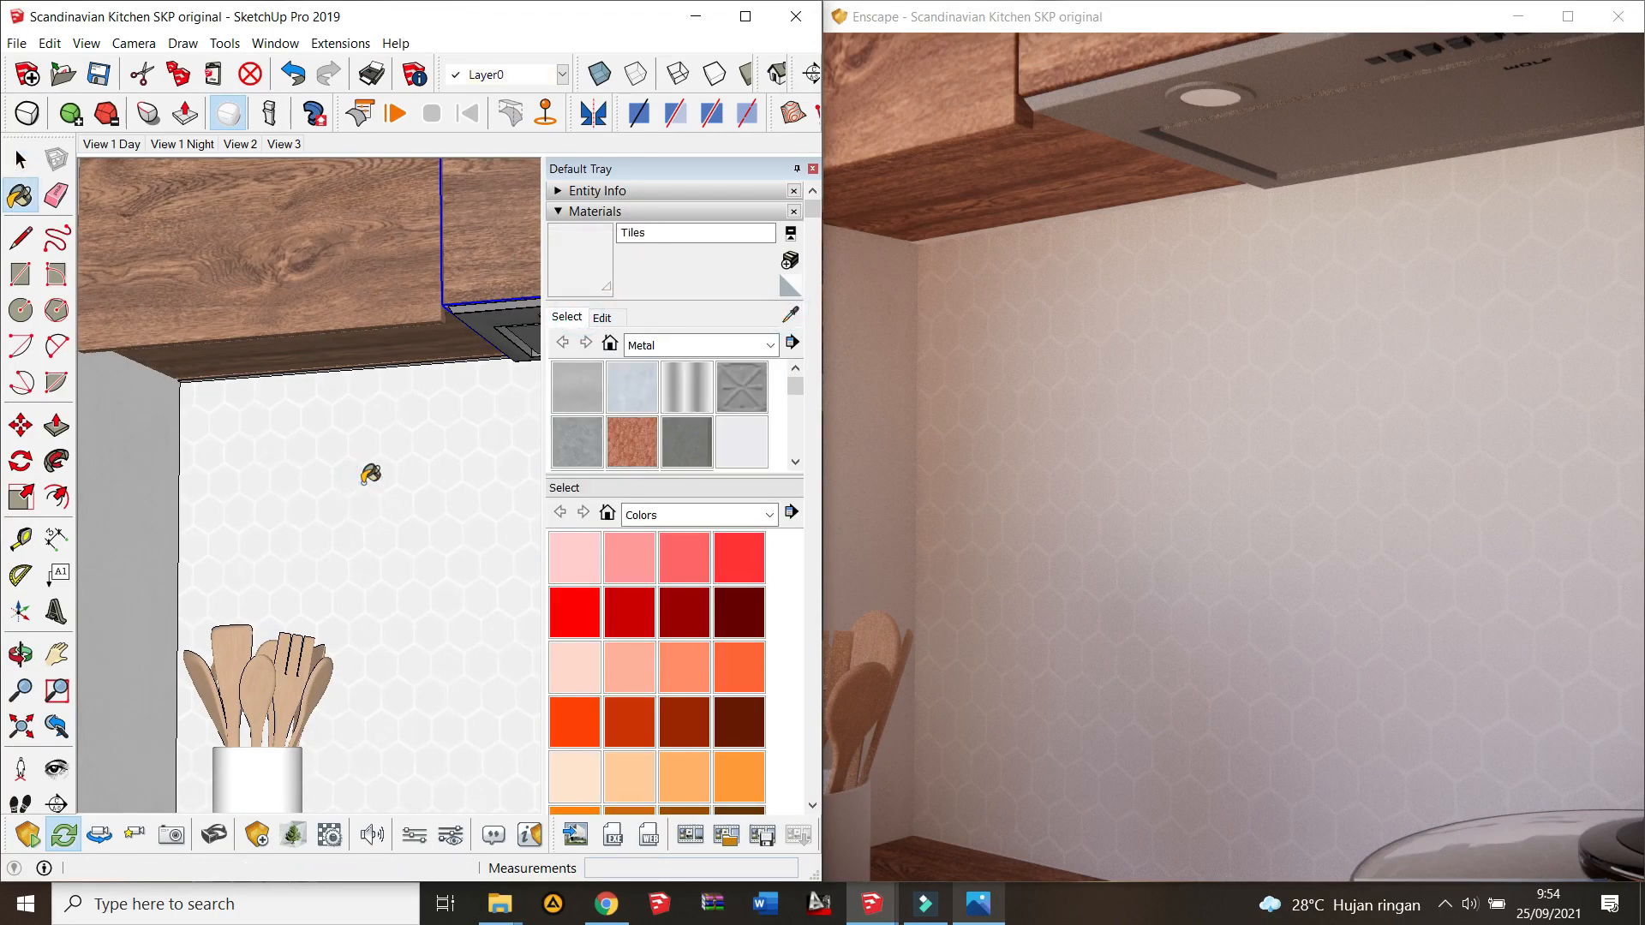
{"action": "left_click", "coordinate": [329, 836]}
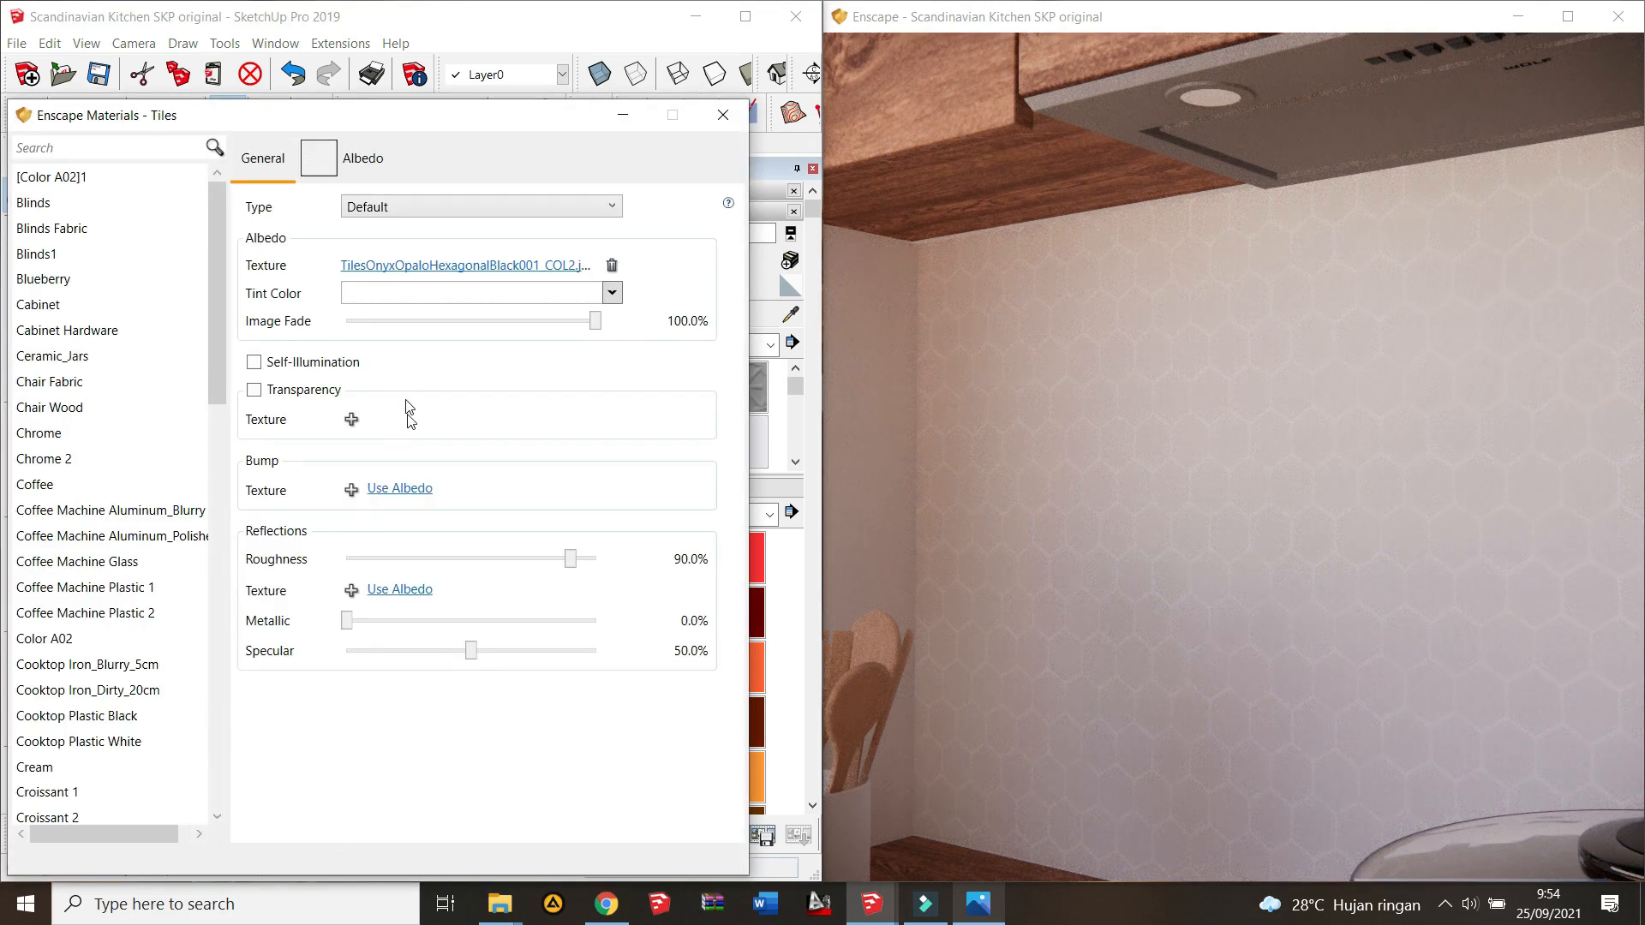
{"action": "left_click", "coordinate": [390, 490]}
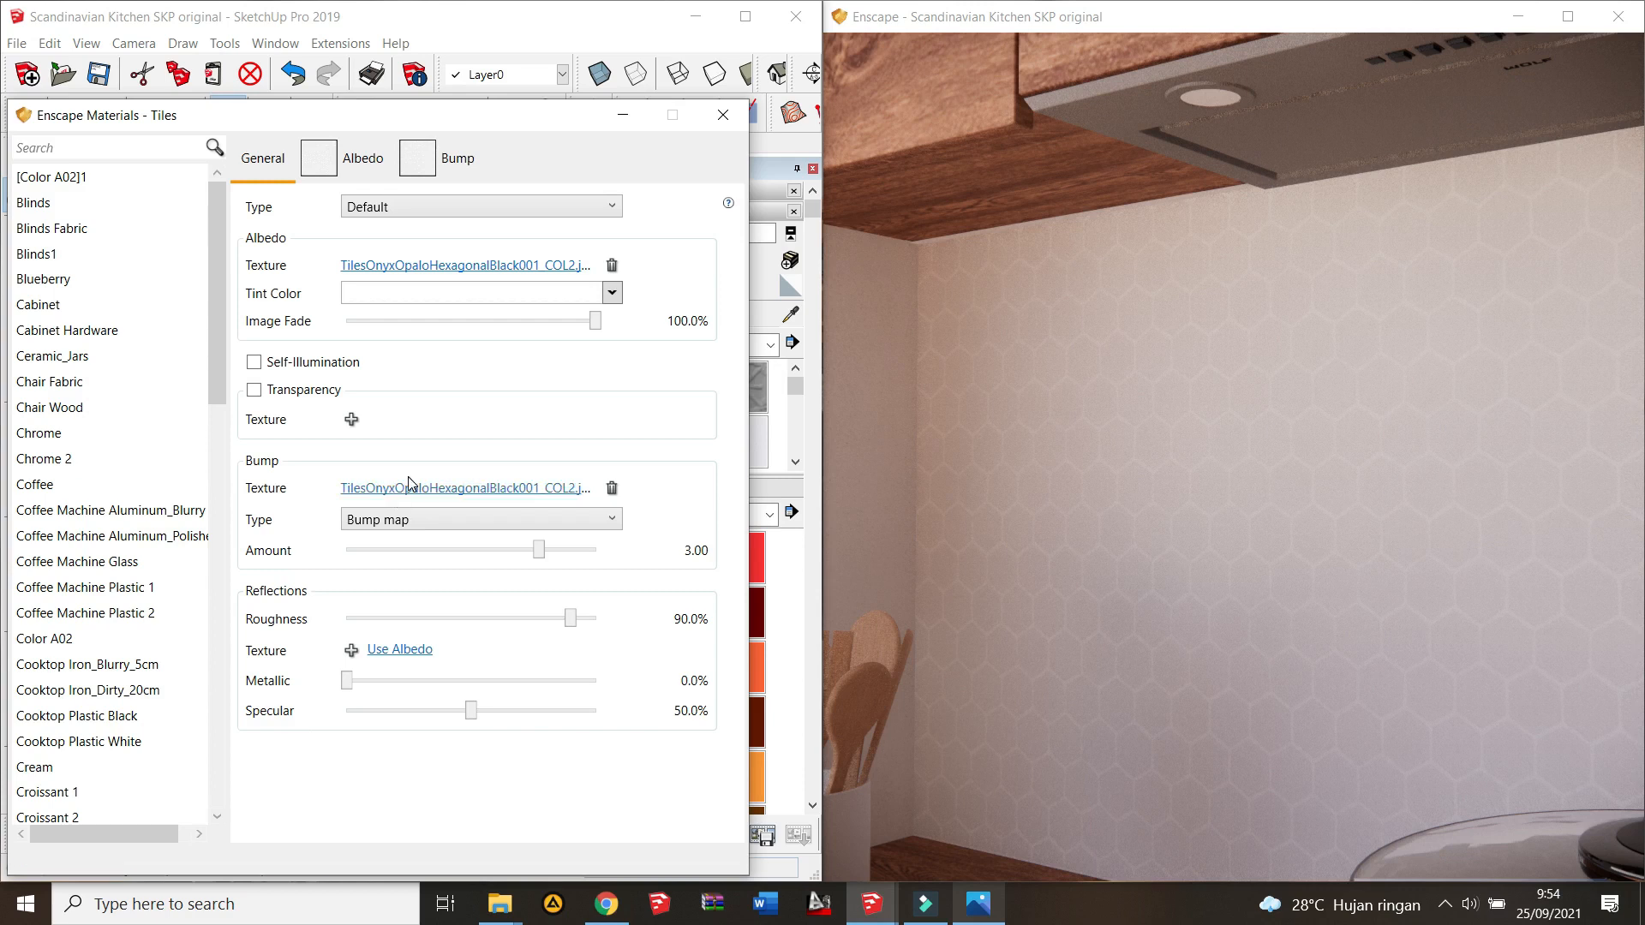
Step: Replace the Tiles material's bump texture with Bump.jpg and close the material settings
{"action": "left_click", "coordinate": [514, 487]}
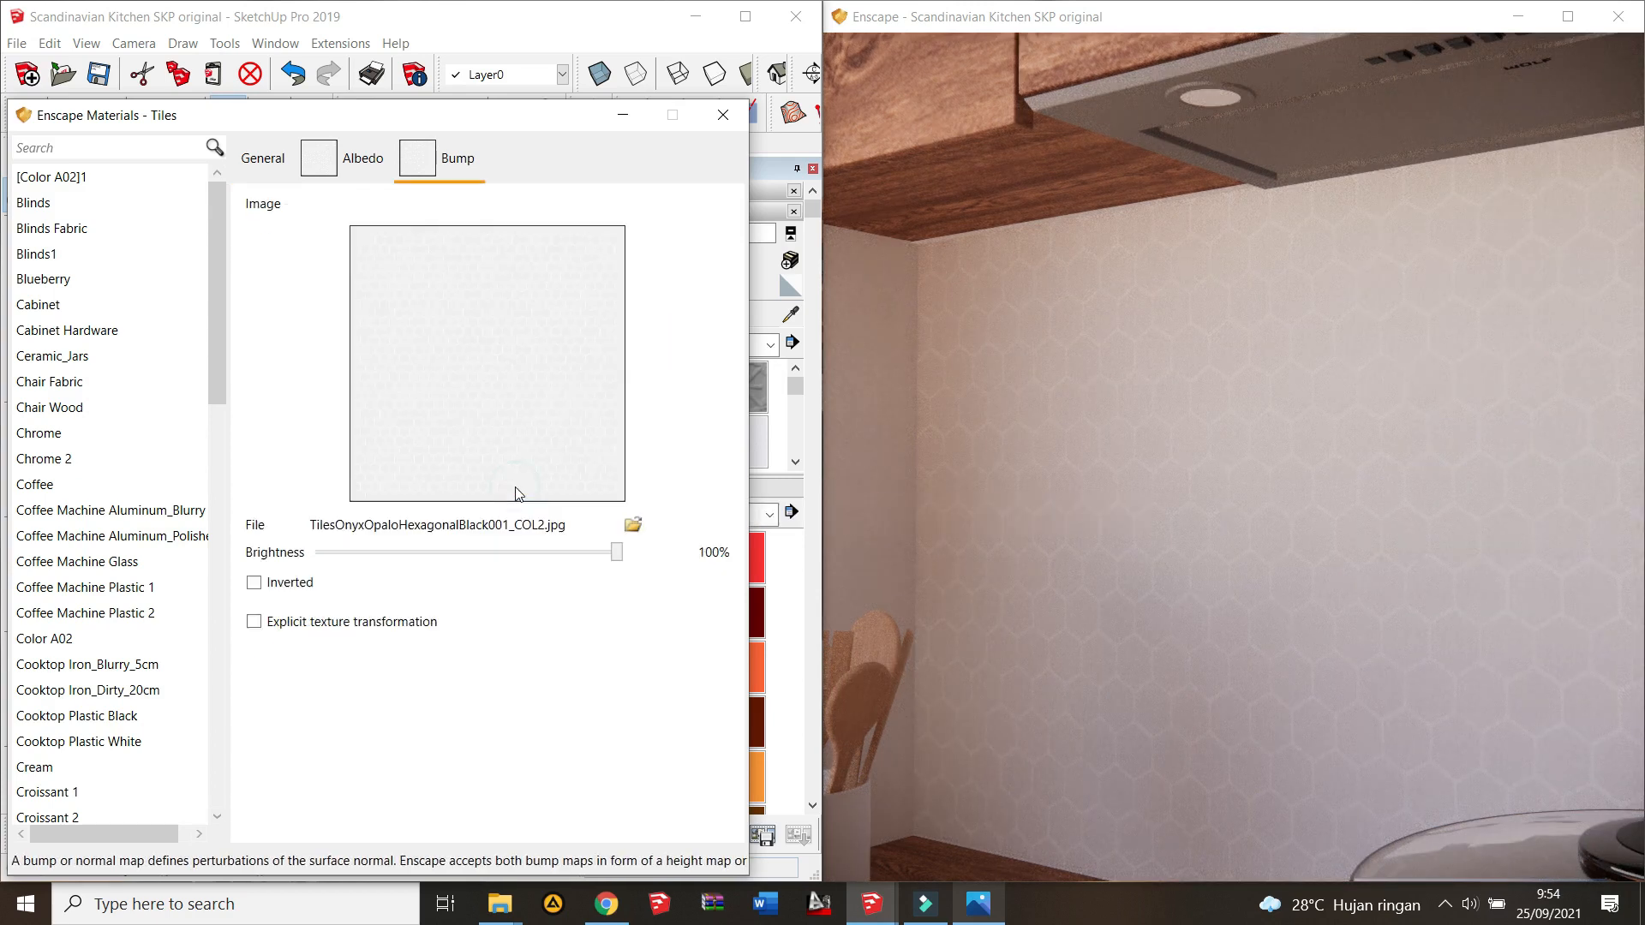
{"action": "left_click", "coordinate": [632, 525]}
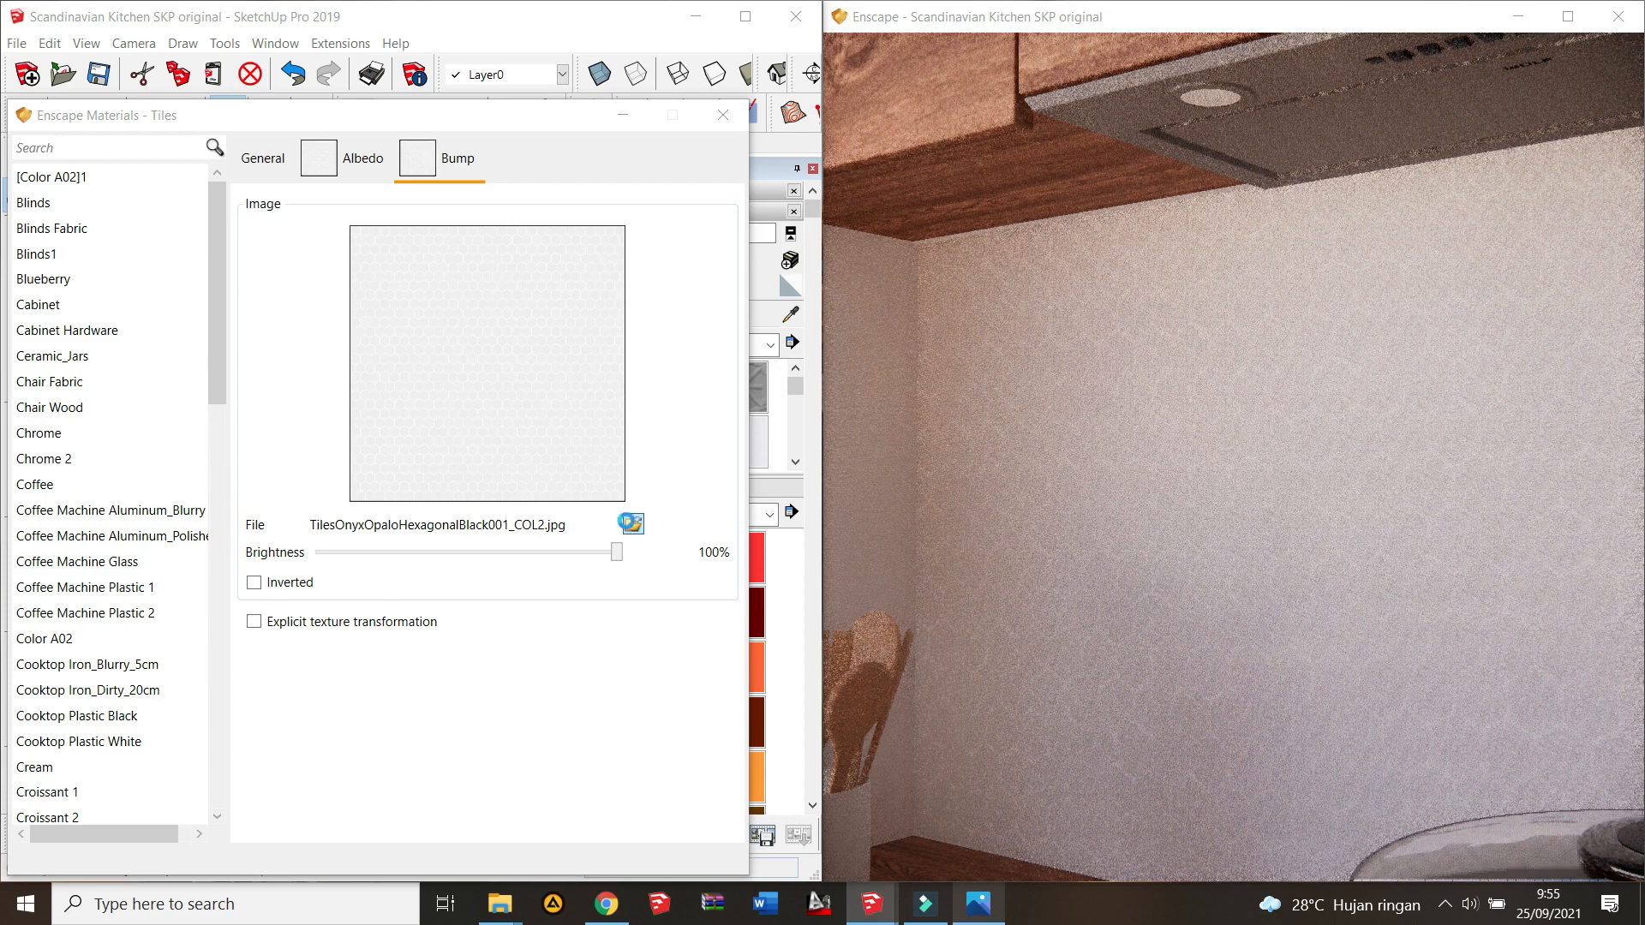
{"action": "left_click", "coordinate": [398, 336]}
{"action": "left_click", "coordinate": [656, 649]}
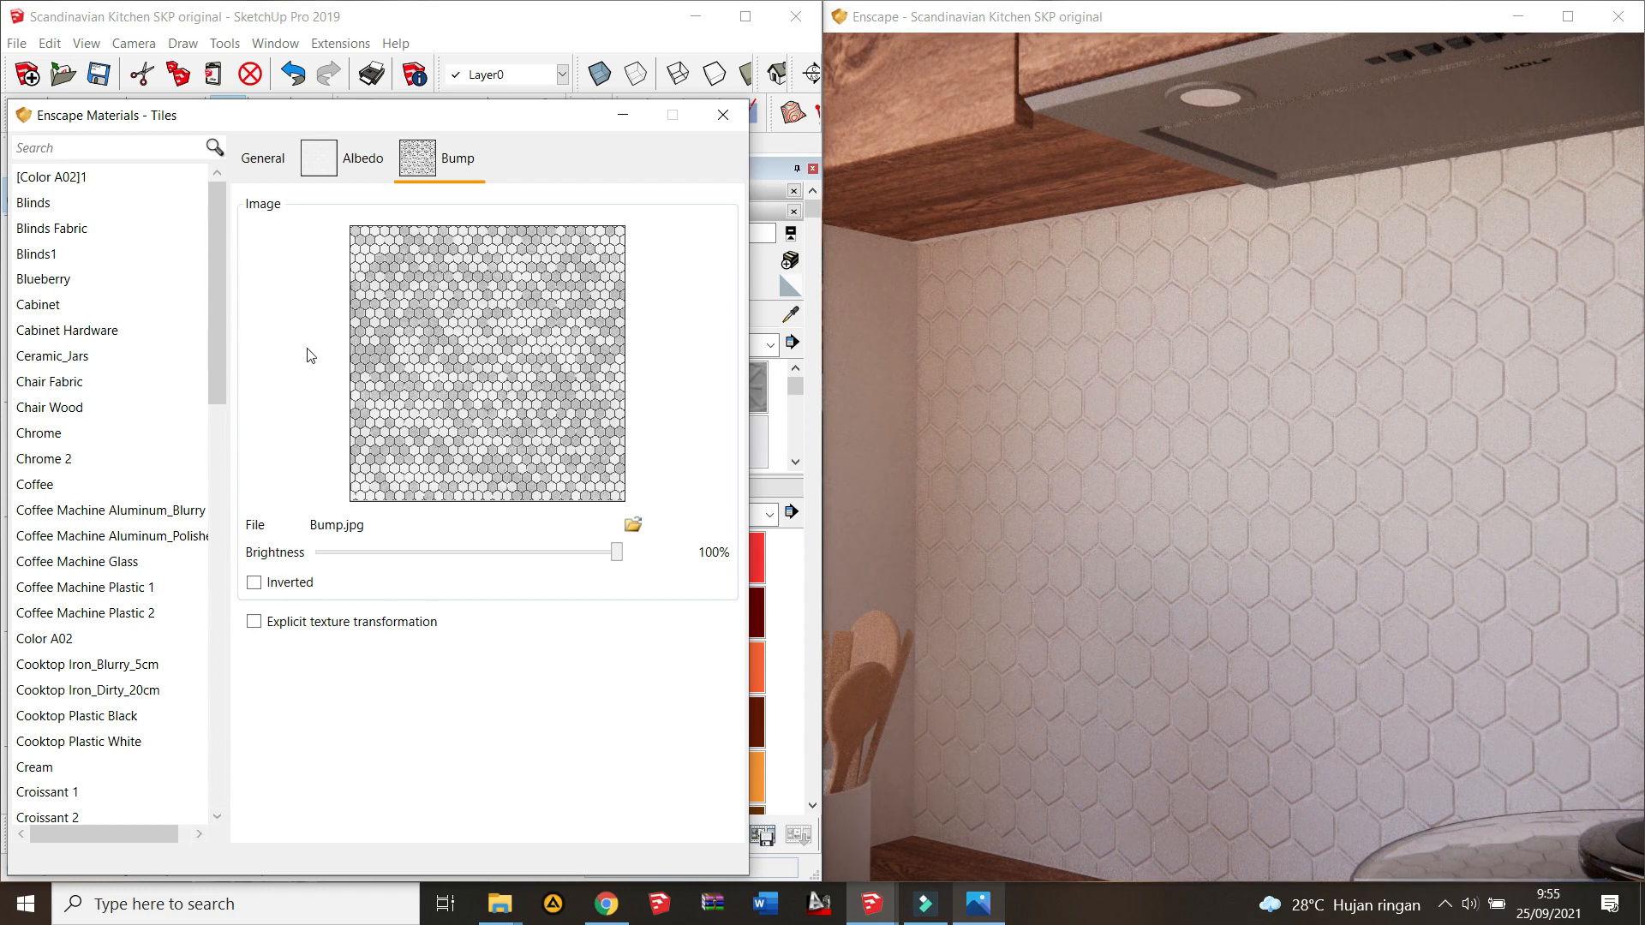
{"action": "left_click", "coordinate": [268, 159]}
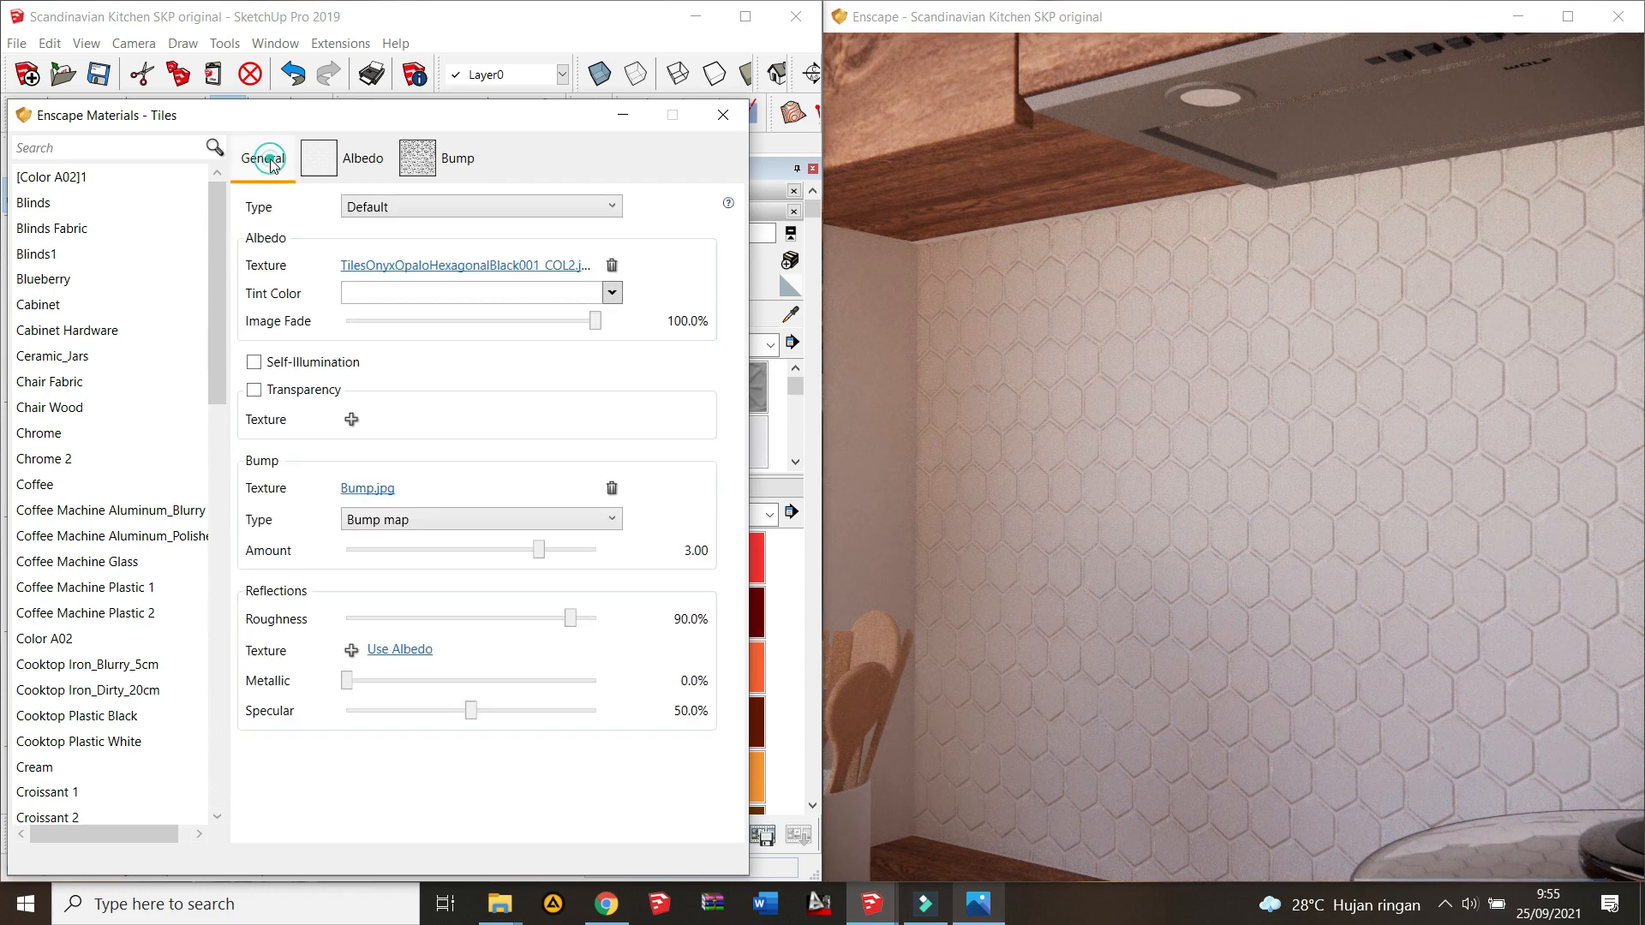
{"action": "left_click", "coordinate": [724, 115]}
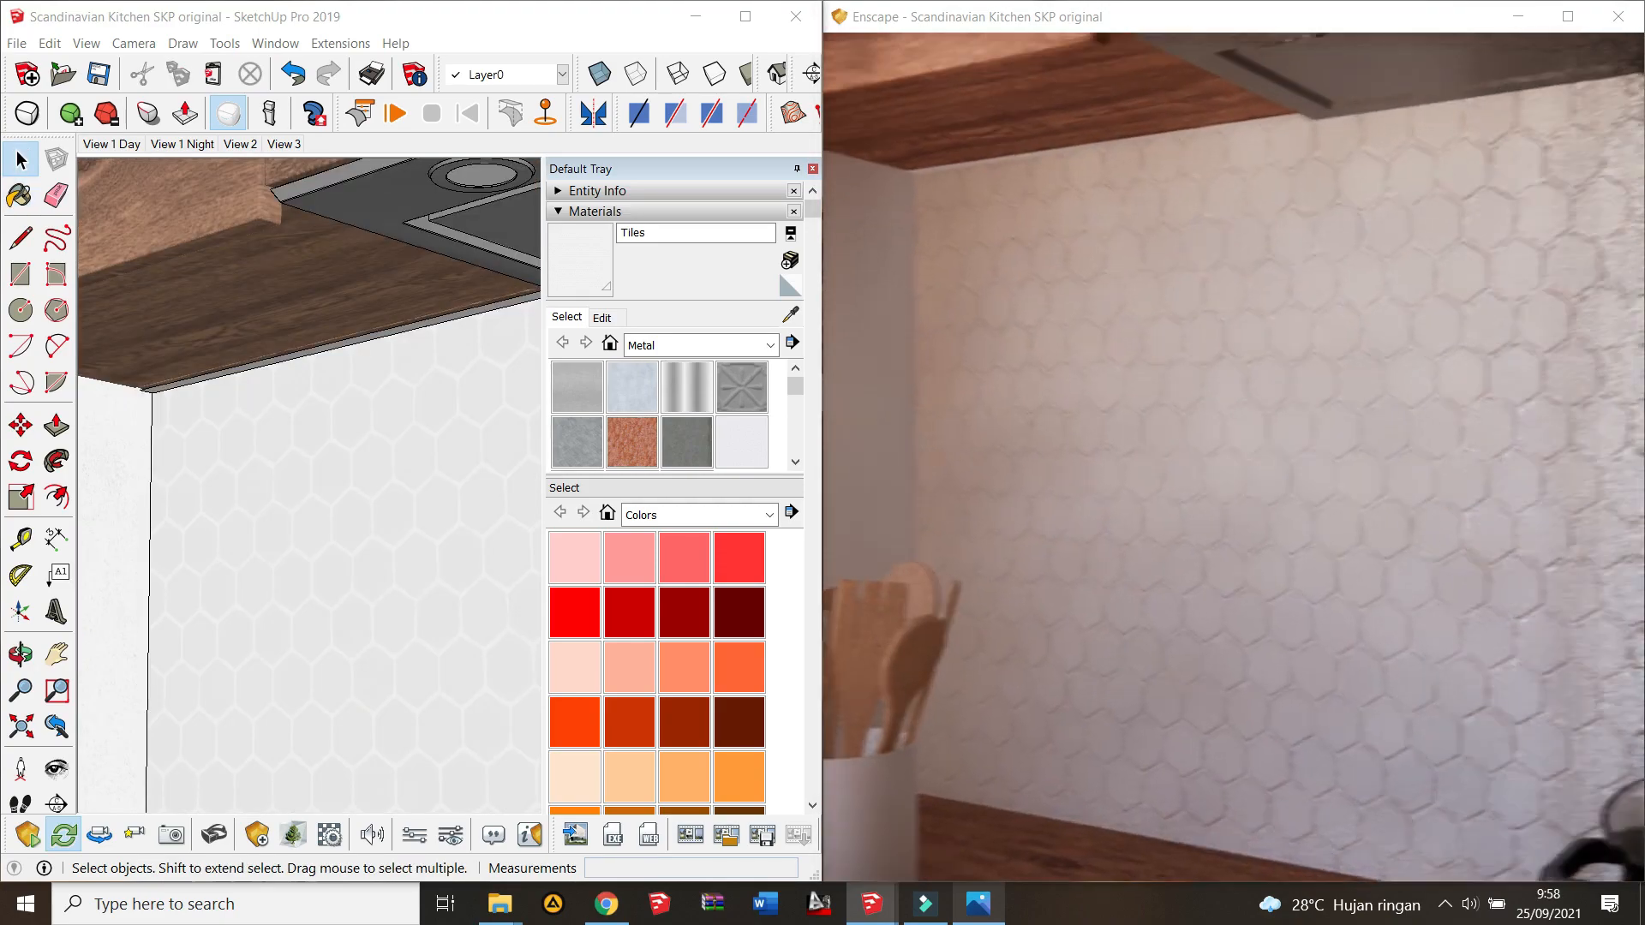
Step: Rename the backsplash tile material to Tiles8ceramic
{"action": "mouse_move", "coordinate": [382, 499]}
{"action": "middle_mouse_down"}
{"action": "mouse_move", "coordinate": [331, 414]}
{"action": "mouse_move", "coordinate": [326, 368]}
{"action": "middle_mouse_up"}
{"action": "left_click", "coordinate": [790, 314]}
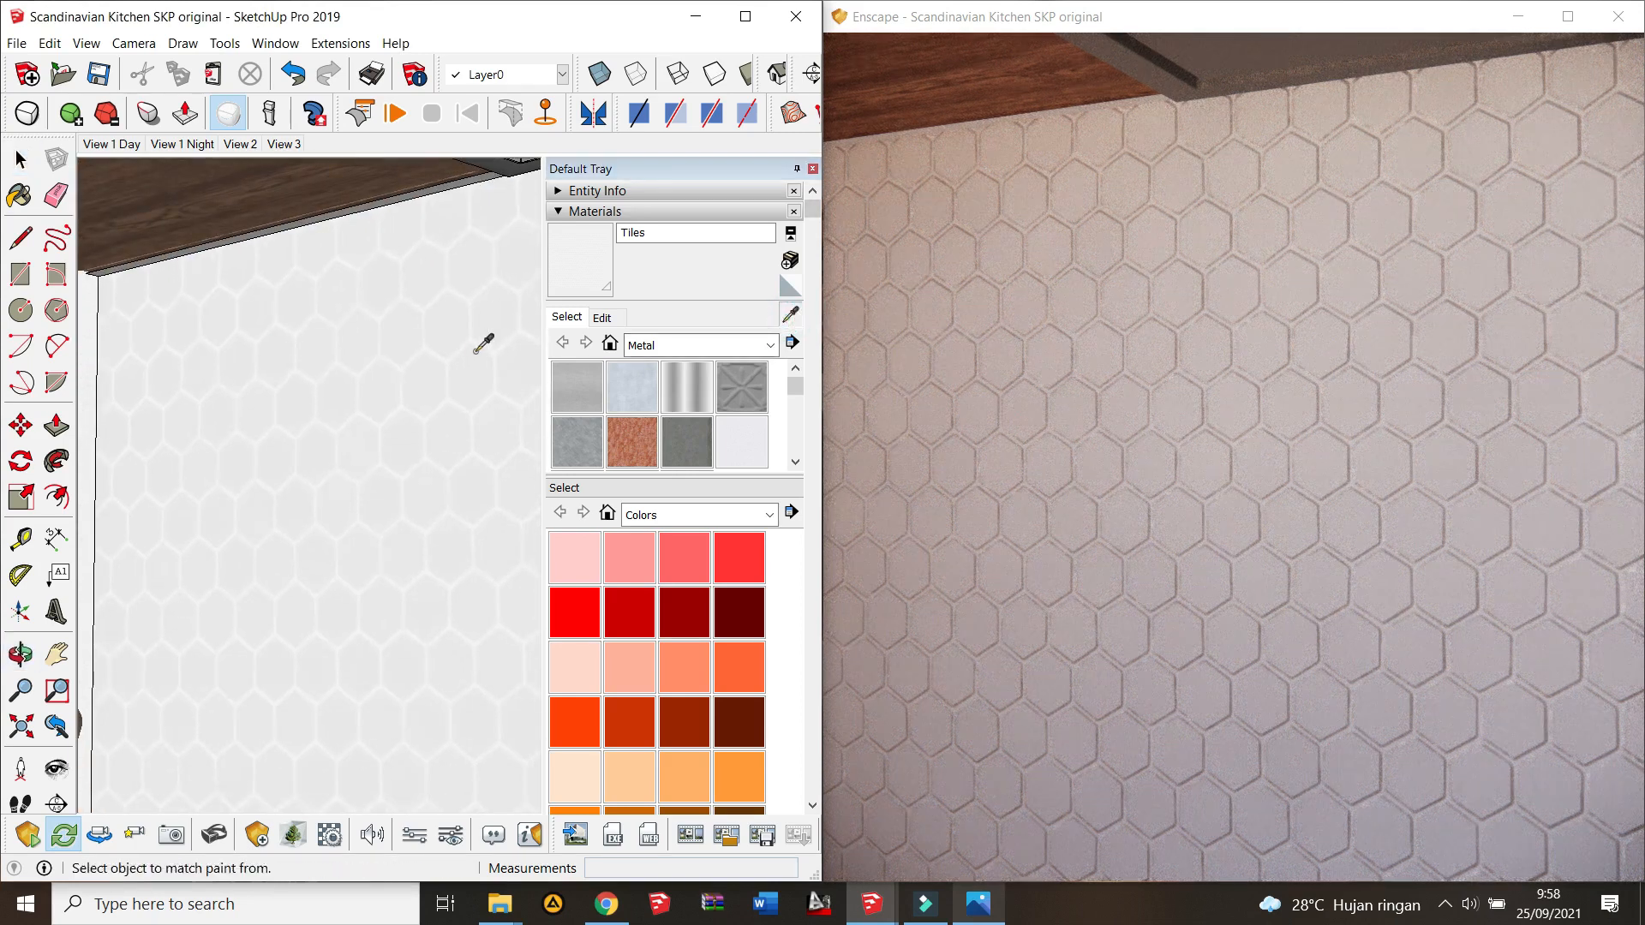
{"action": "left_click", "coordinate": [656, 233]}
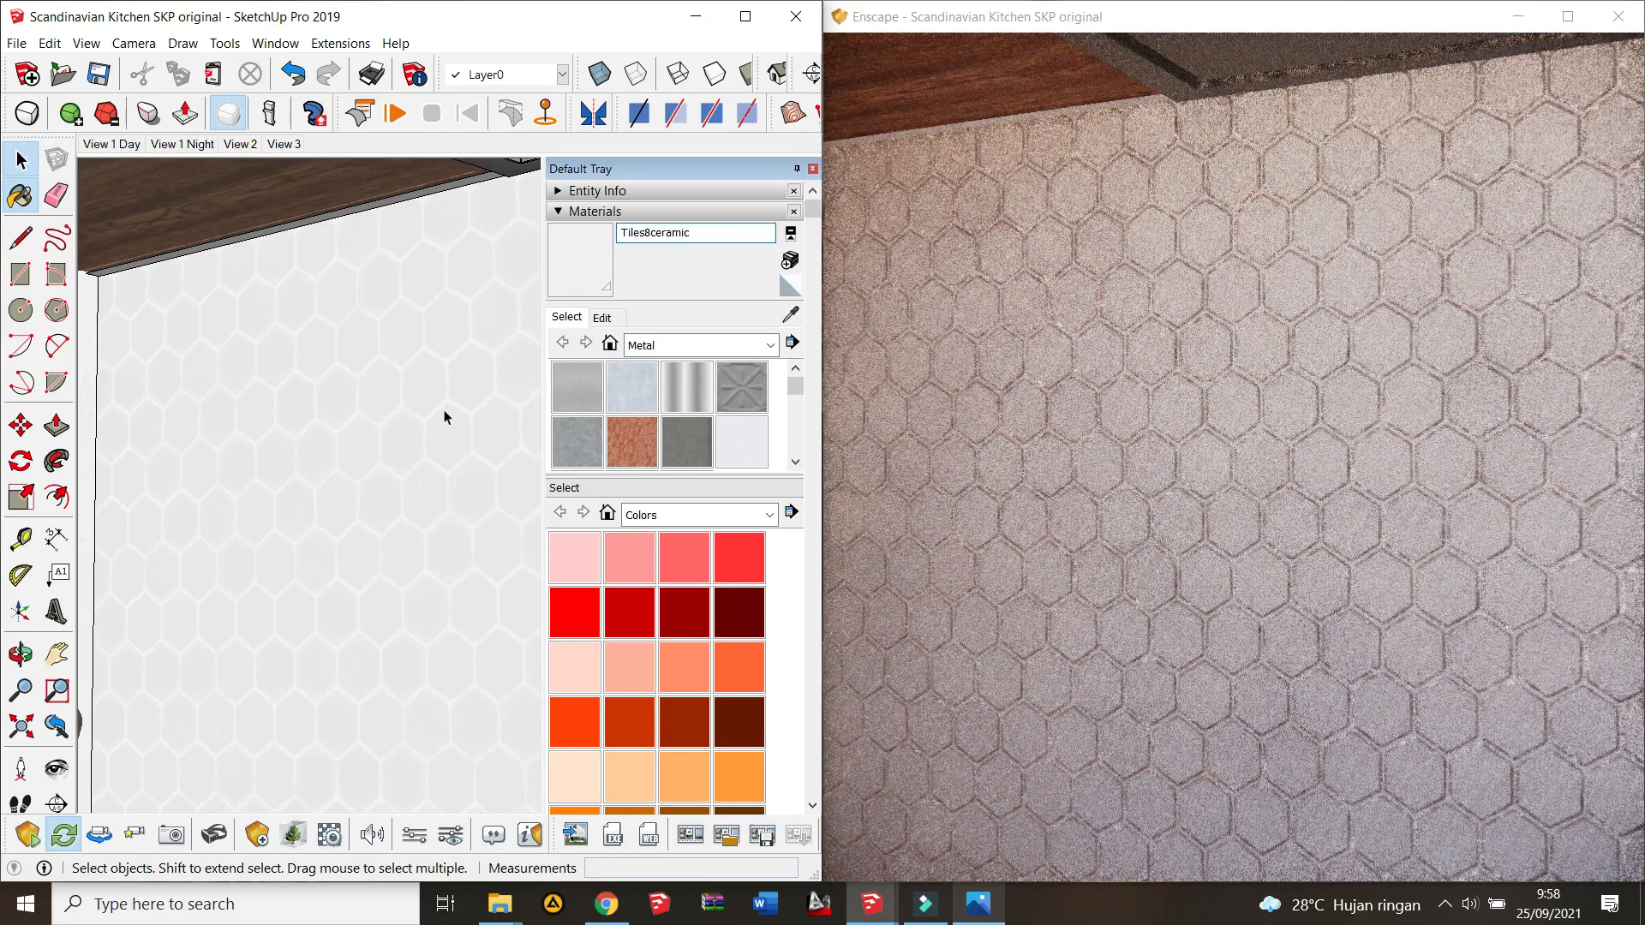
Step: Pull the render camera back to view the kitchen and check the under-cabinet lighting in the reference photo 01.jpg
{"action": "mouse_move", "coordinate": [989, 430]}
{"action": "left_mouse_down"}
{"action": "mouse_move", "coordinate": [994, 600]}
{"action": "mouse_move", "coordinate": [861, 615]}
{"action": "mouse_move", "coordinate": [917, 454]}
{"action": "mouse_move", "coordinate": [967, 444]}
{"action": "mouse_move", "coordinate": [886, 449]}
{"action": "left_mouse_up"}
{"action": "scroll", "coordinate": [925, 462], "scroll_direction": "down", "scroll_amount": 6}
{"action": "scroll", "coordinate": [926, 463], "scroll_direction": "down", "scroll_amount": 6}
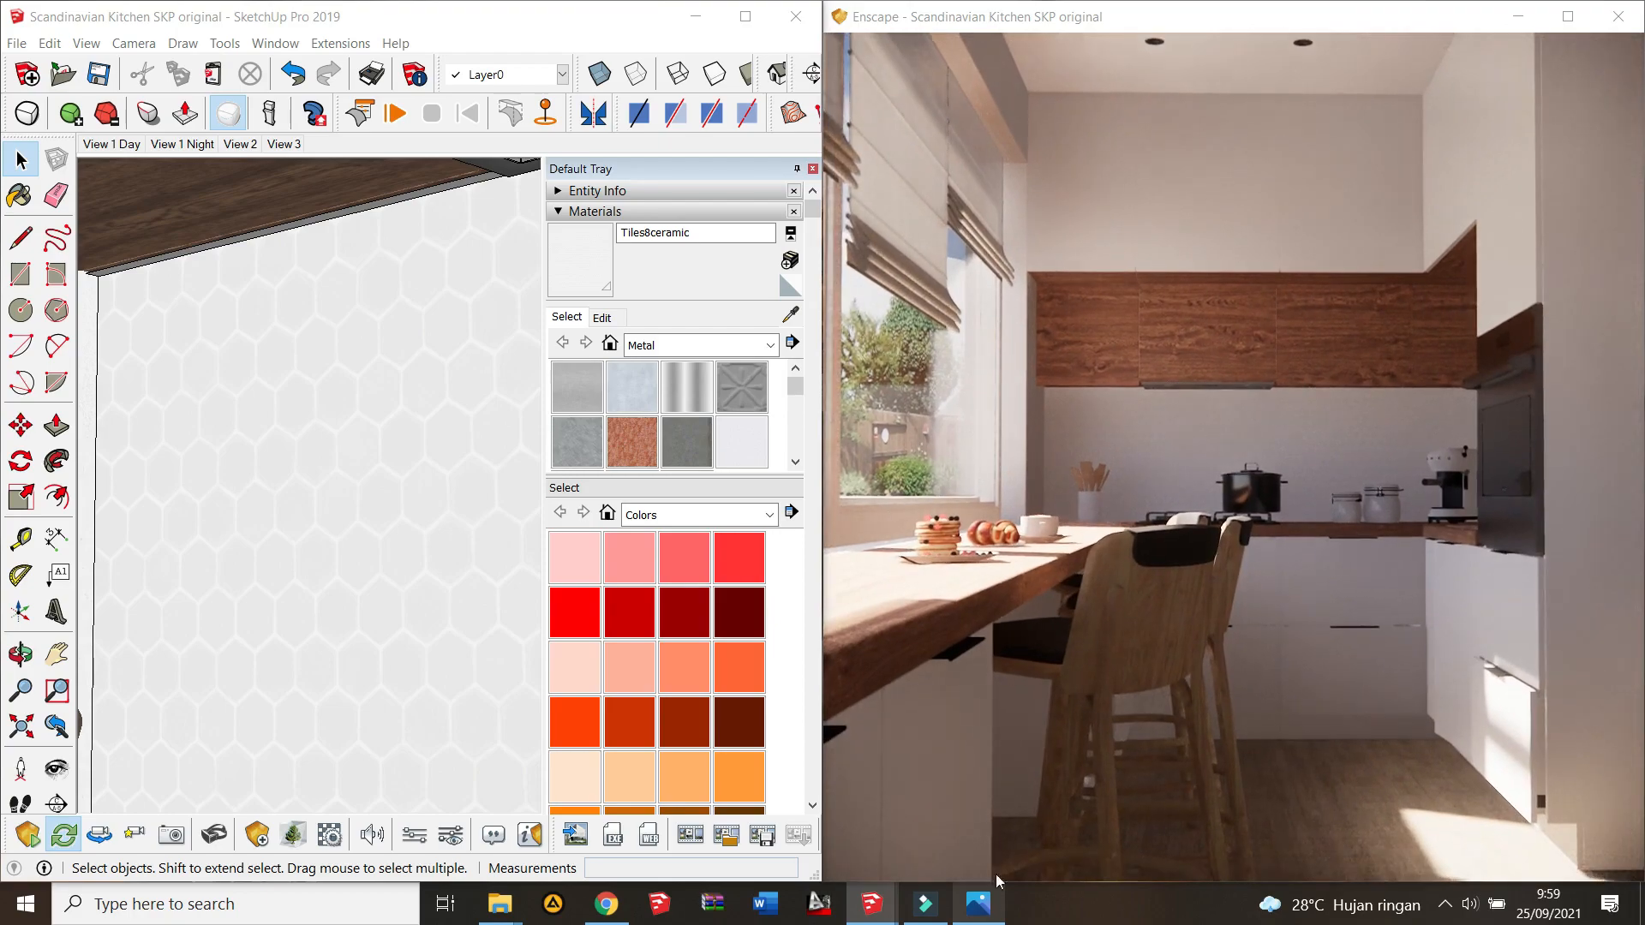
{"action": "left_click", "coordinate": [977, 904]}
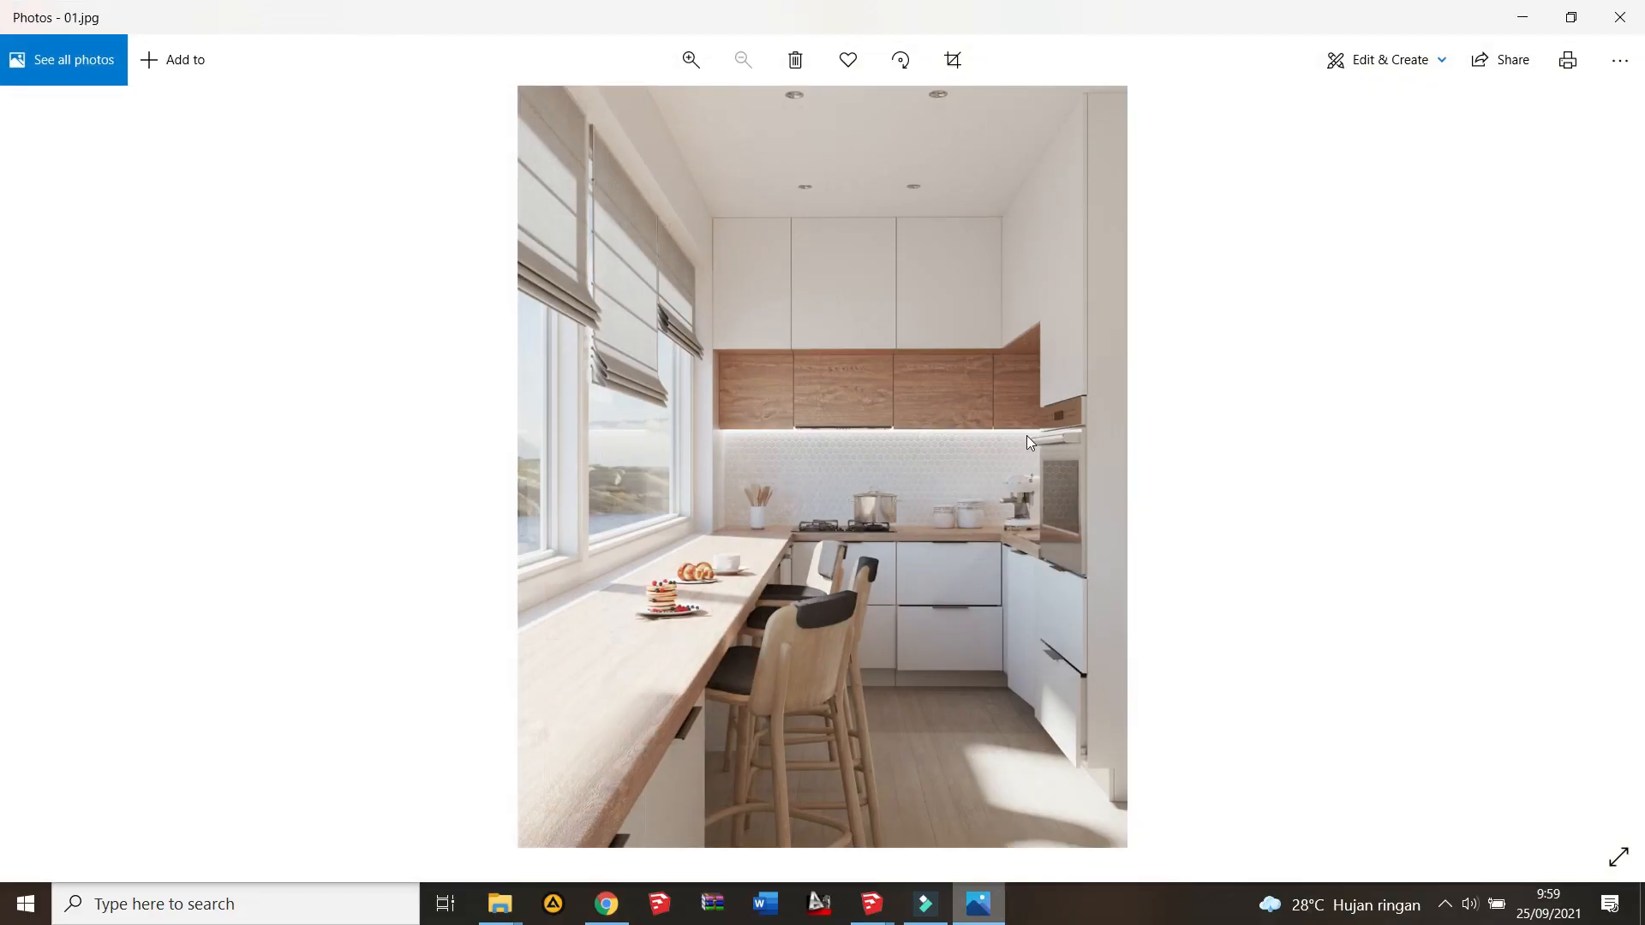
{"action": "left_click", "coordinate": [1523, 16]}
Step: Place an Enscape line light under the wooden wall cabinets above the backsplash and set its length to 2.56 m
{"action": "mouse_move", "coordinate": [309, 369]}
{"action": "middle_mouse_down"}
{"action": "mouse_move", "coordinate": [345, 409]}
{"action": "mouse_move", "coordinate": [183, 517]}
{"action": "middle_mouse_up"}
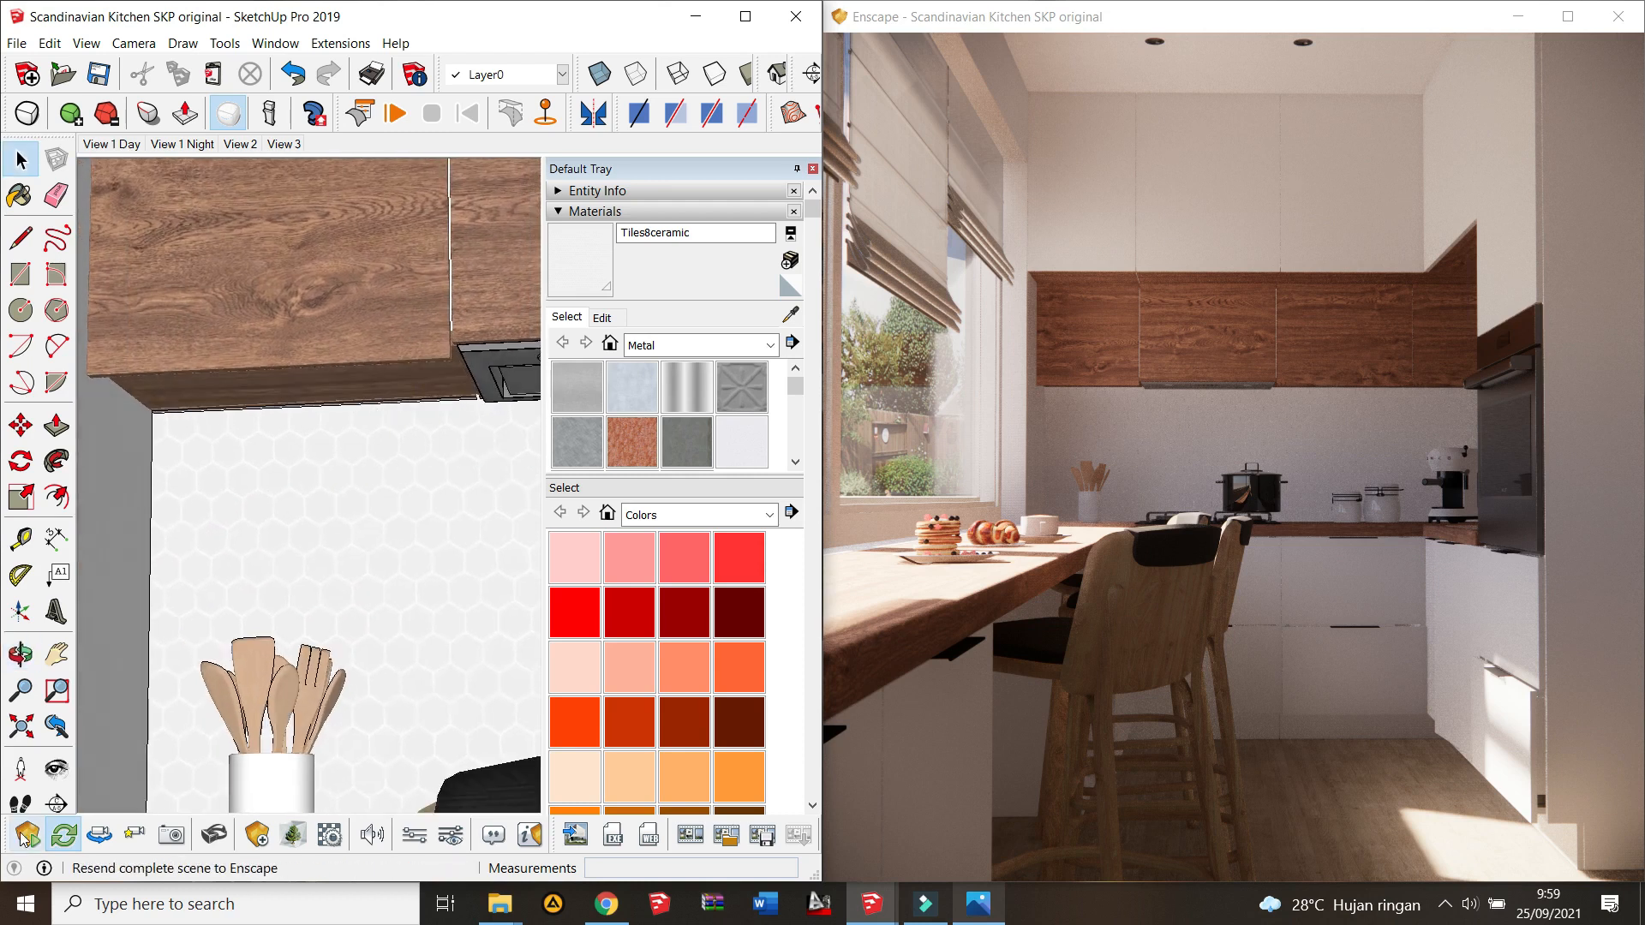
{"action": "left_click", "coordinate": [257, 834]}
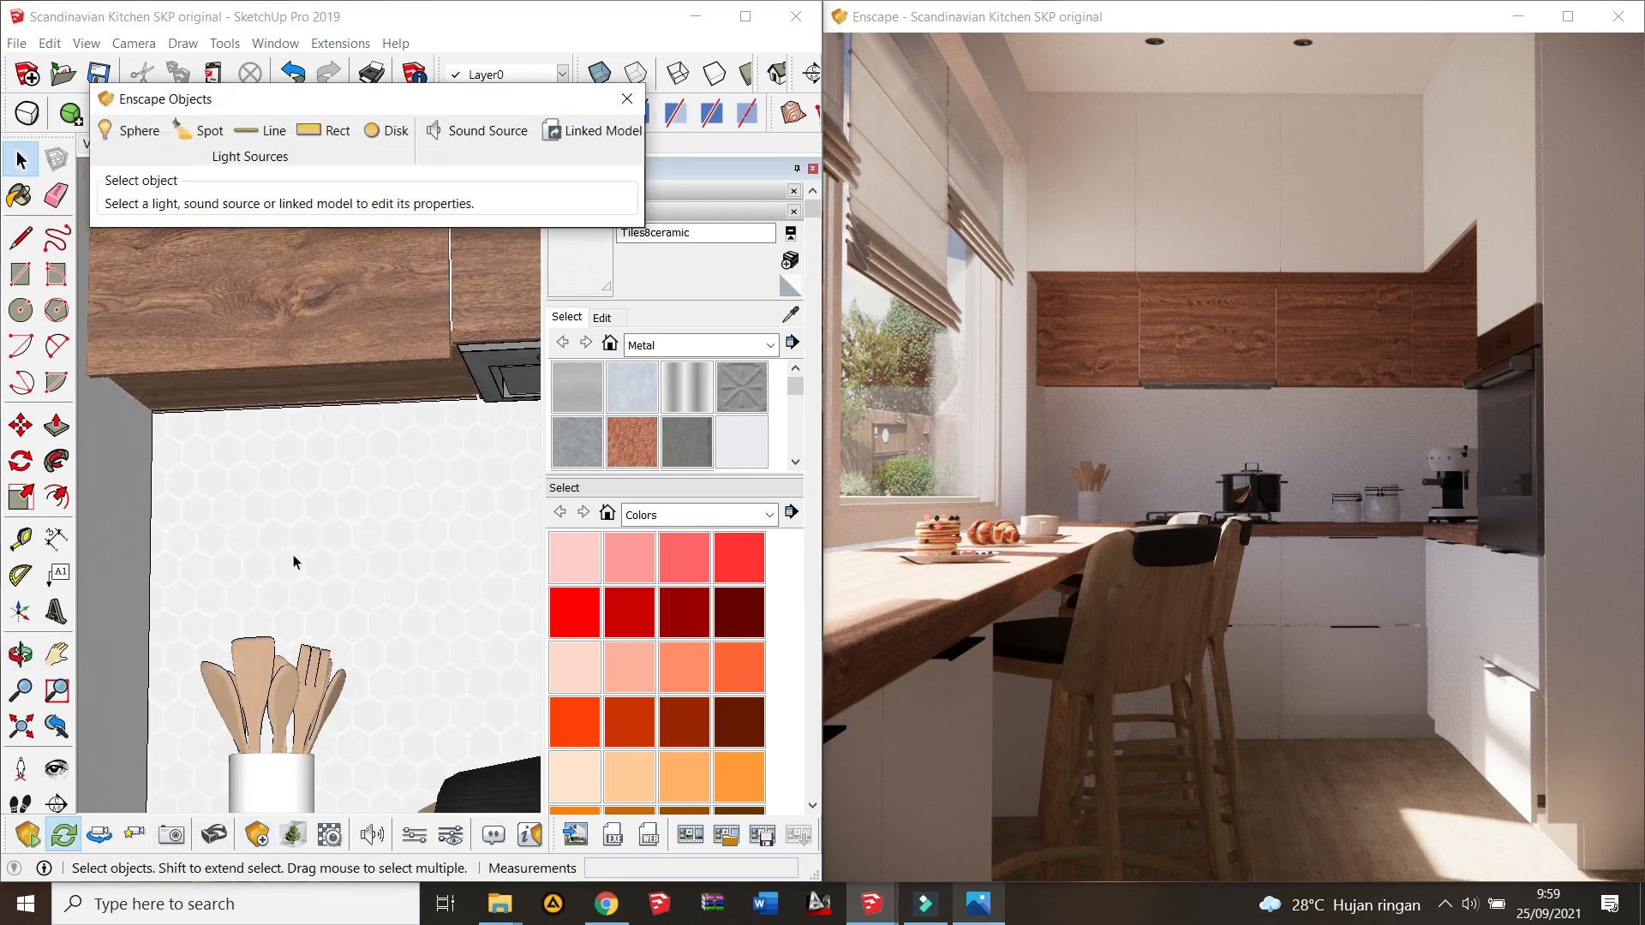
{"action": "left_click", "coordinate": [260, 130]}
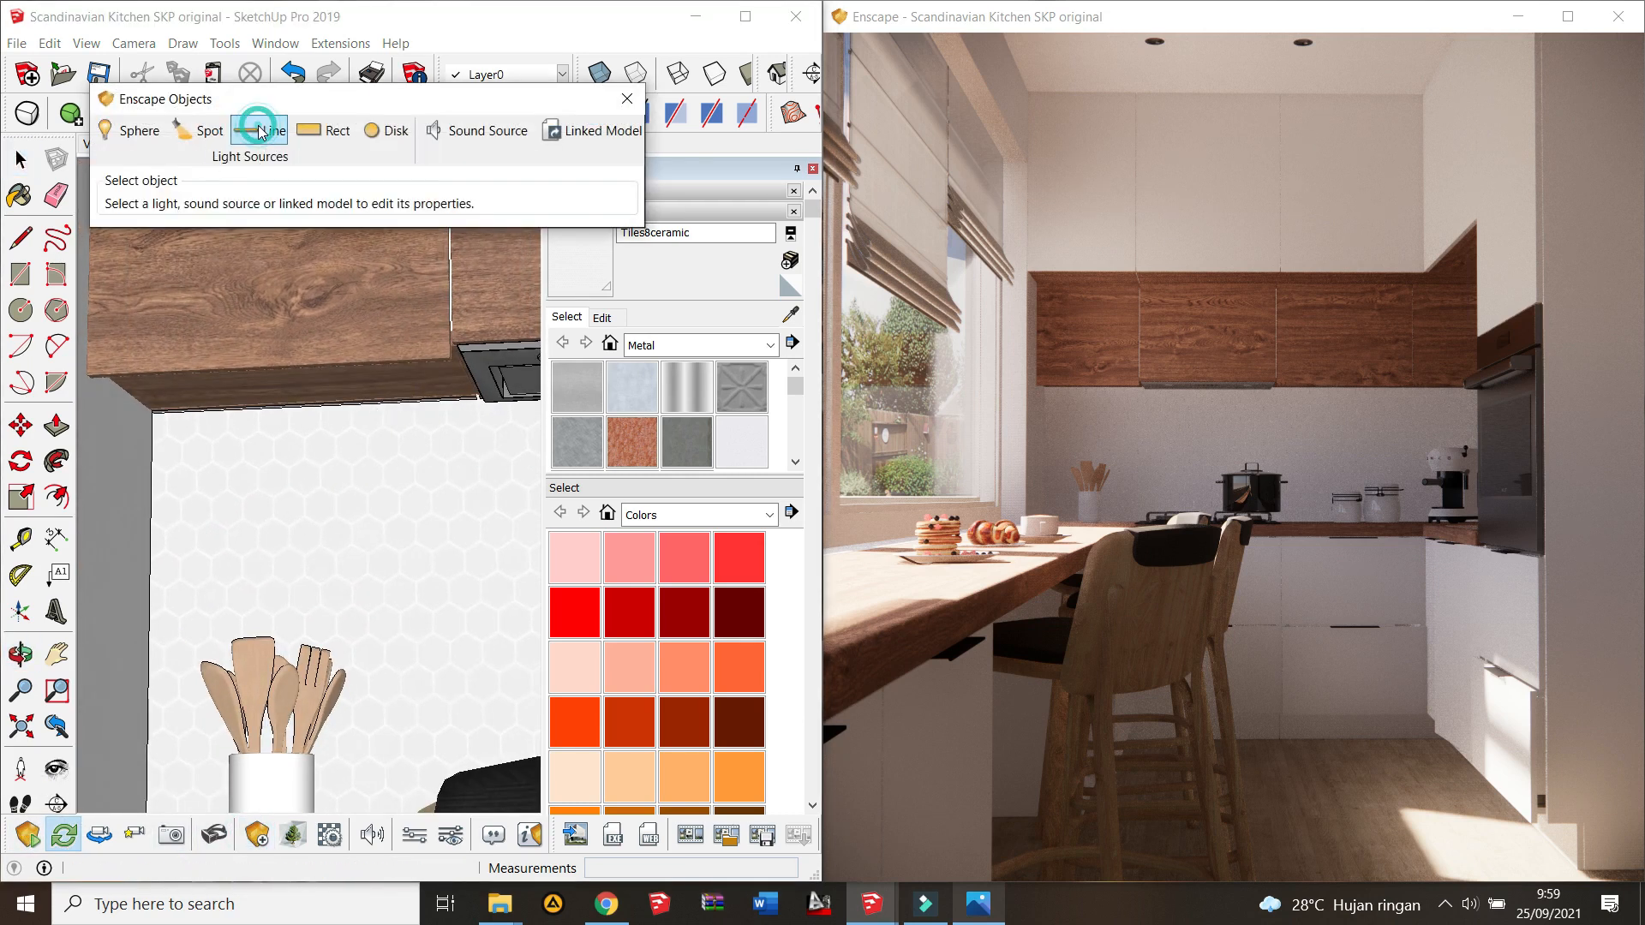
{"action": "left_click", "coordinate": [306, 414]}
{"action": "left_click", "coordinate": [374, 413]}
{"action": "mouse_move", "coordinate": [375, 420]}
{"action": "middle_mouse_down"}
{"action": "mouse_move", "coordinate": [337, 503]}
{"action": "mouse_move", "coordinate": [369, 469]}
{"action": "mouse_move", "coordinate": [294, 463]}
{"action": "middle_mouse_up"}
{"action": "scroll", "coordinate": [335, 522], "scroll_direction": "down", "scroll_amount": 5}
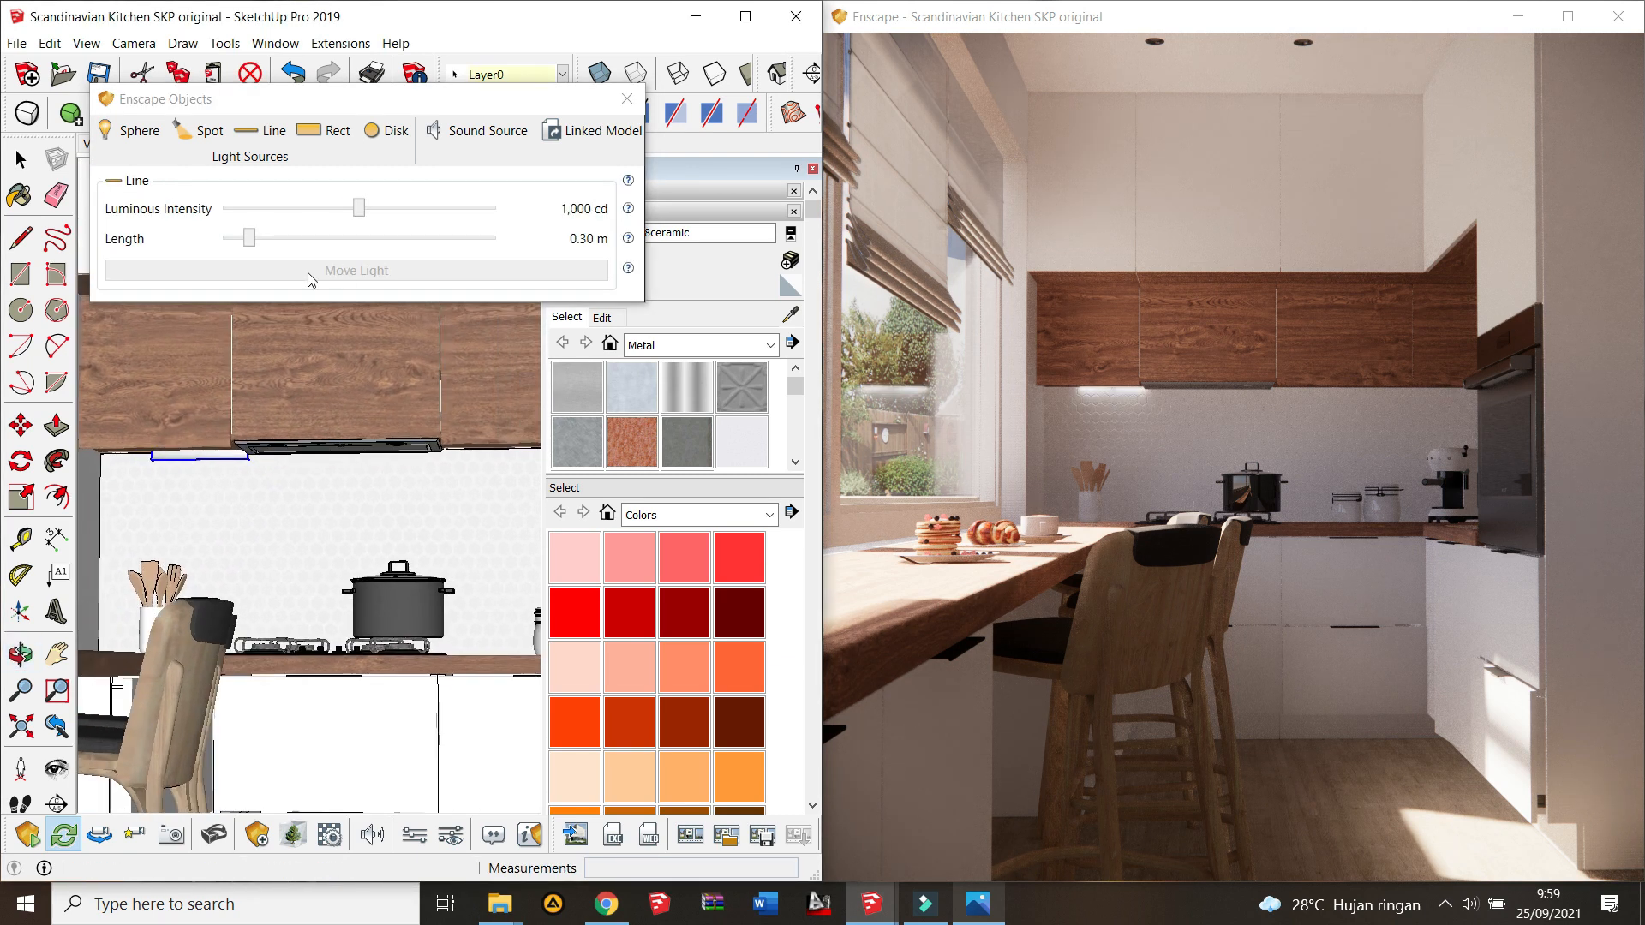
{"action": "left_click_drag", "start_coordinate": [248, 243], "coordinate": [253, 243]}
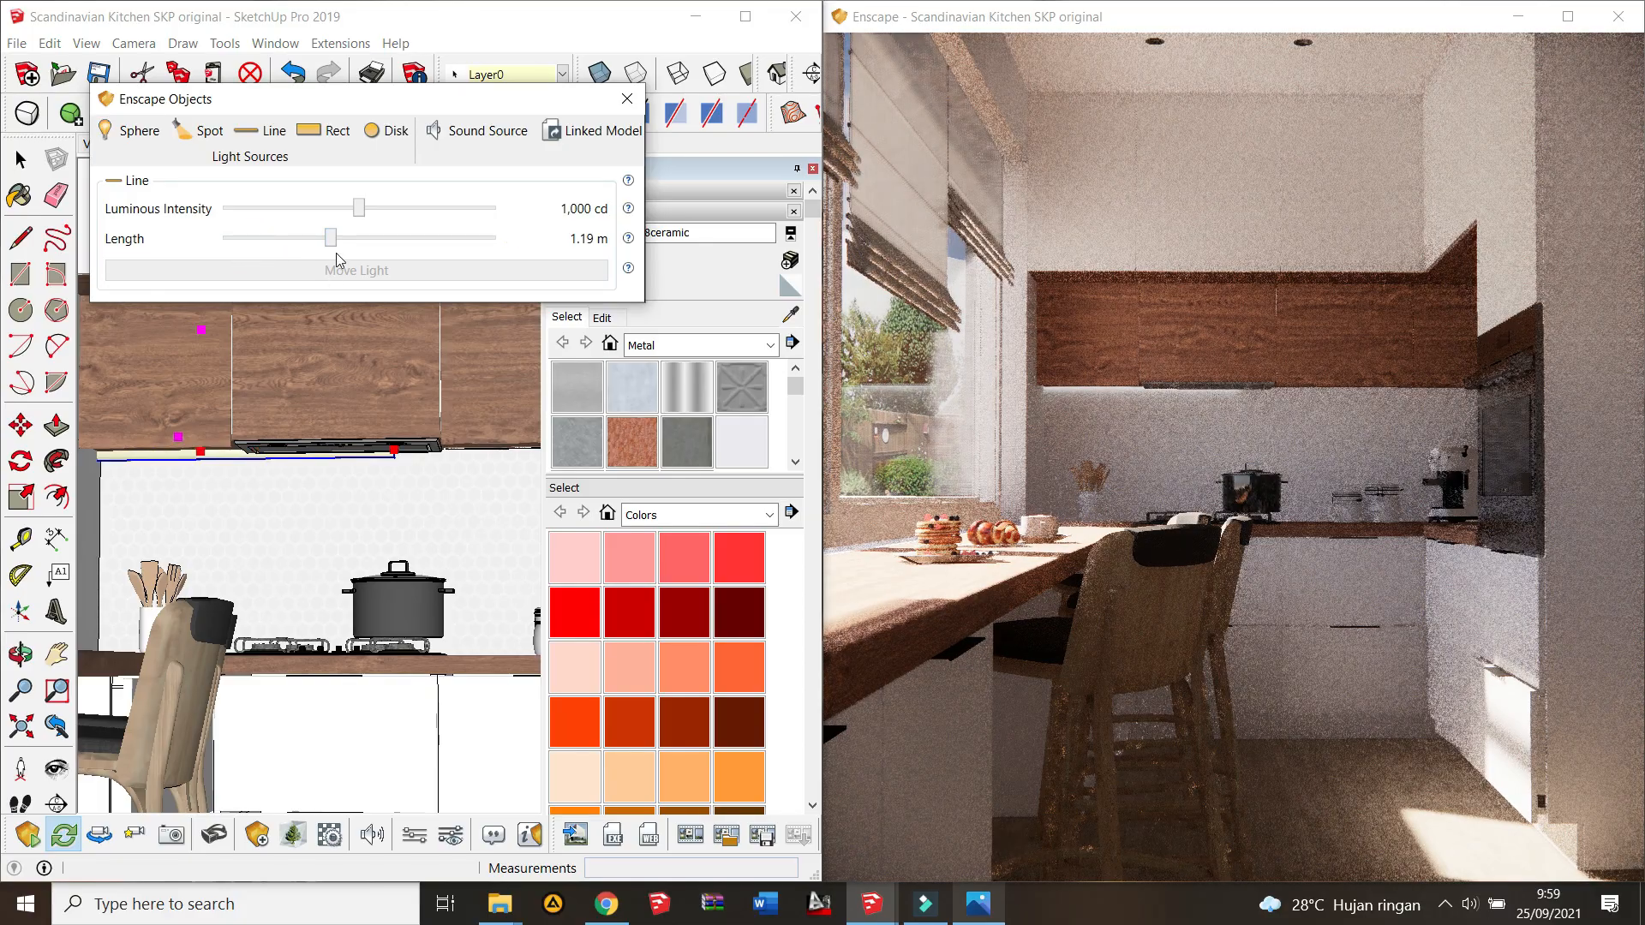
{"action": "left_click_drag", "start_coordinate": [330, 237], "coordinate": [436, 238]}
Step: Move the line light slightly downward beneath the cabinets, working from its end at the side wall
{"action": "middle_click_drag", "start_coordinate": [401, 523], "coordinate": [371, 501]}
{"action": "key", "text": "m"}
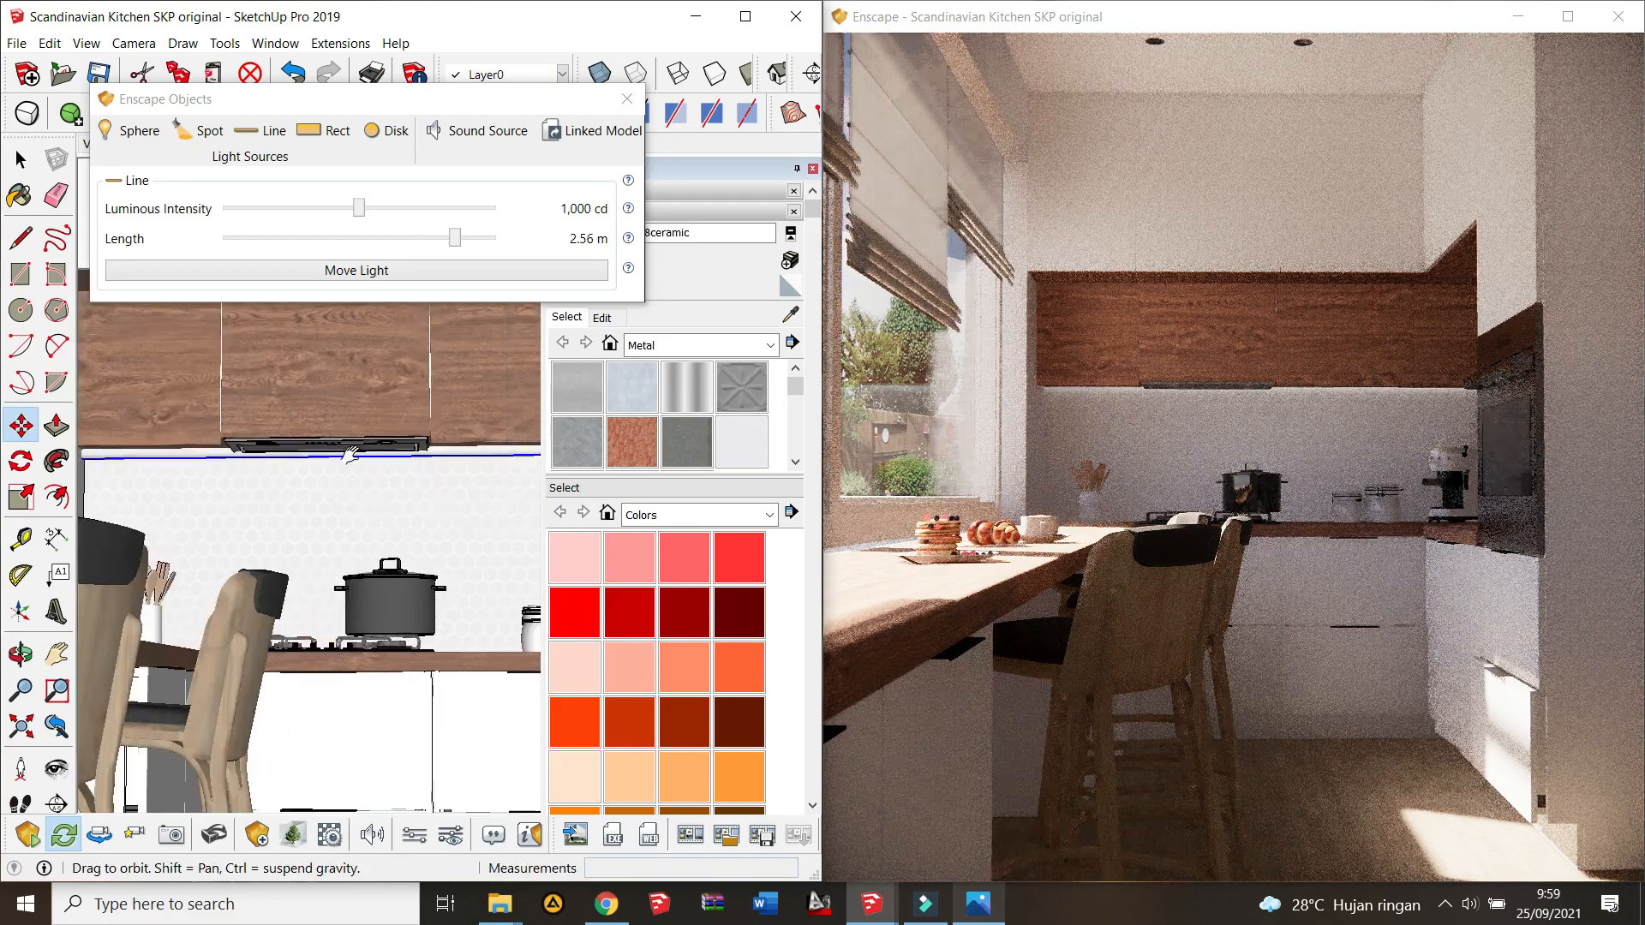
{"action": "mouse_move", "coordinate": [352, 452]}
{"action": "middle_mouse_down"}
{"action": "mouse_move", "coordinate": [220, 485]}
{"action": "mouse_move", "coordinate": [191, 467]}
{"action": "mouse_move", "coordinate": [249, 458]}
{"action": "middle_mouse_up"}
{"action": "scroll", "coordinate": [201, 480], "scroll_direction": "up", "scroll_amount": 2}
{"action": "scroll", "coordinate": [249, 457], "scroll_direction": "up", "scroll_amount": 3}
{"action": "left_click", "coordinate": [249, 462]}
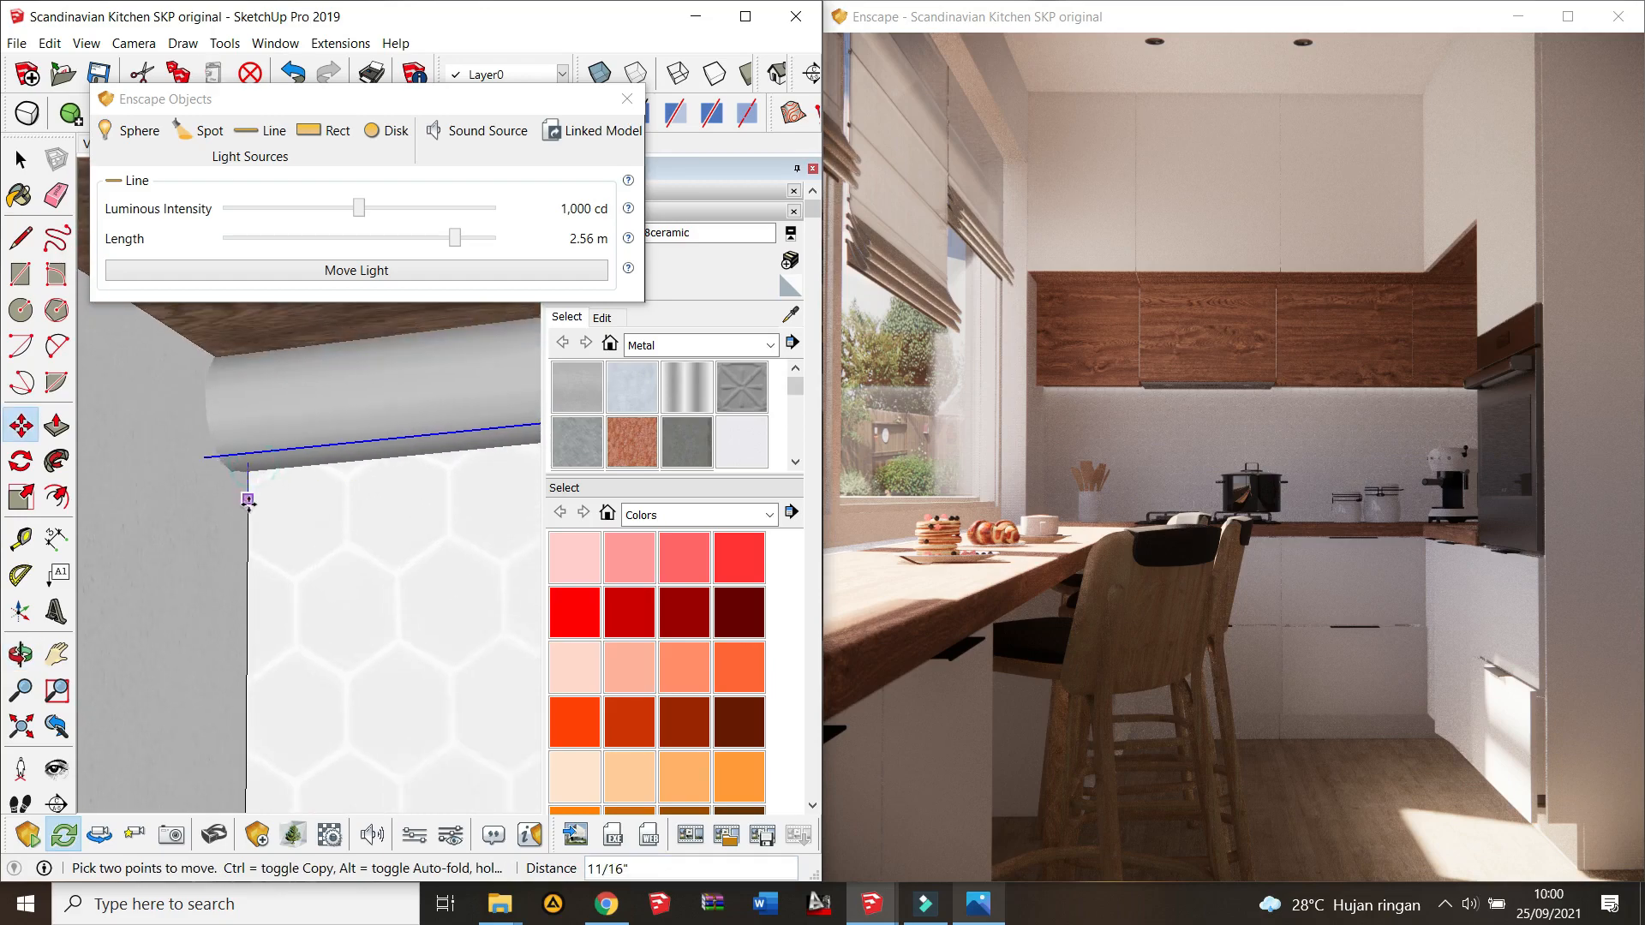
{"action": "left_click", "coordinate": [248, 512]}
{"action": "mouse_move", "coordinate": [207, 389]}
{"action": "middle_mouse_down"}
{"action": "mouse_move", "coordinate": [143, 377]}
{"action": "mouse_move", "coordinate": [159, 362]}
{"action": "mouse_move", "coordinate": [239, 448]}
{"action": "middle_mouse_up"}
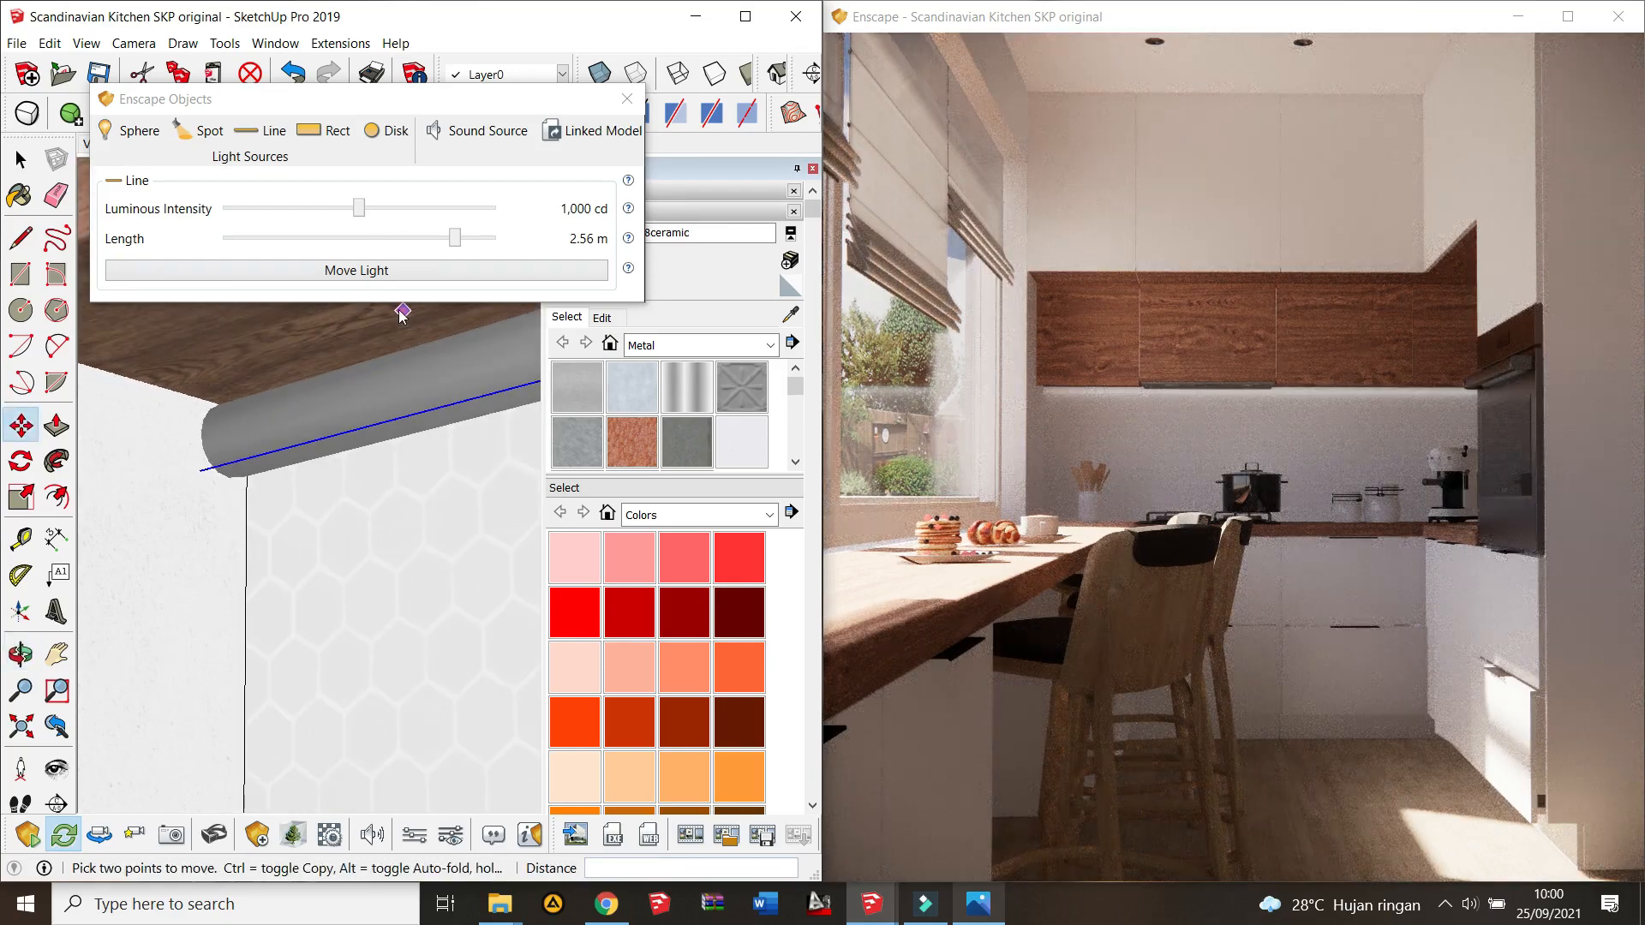
Step: Set the line light's luminous intensity to 3,234 cd and paint the light with Color C01
{"action": "left_click_drag", "start_coordinate": [360, 209], "coordinate": [386, 212]}
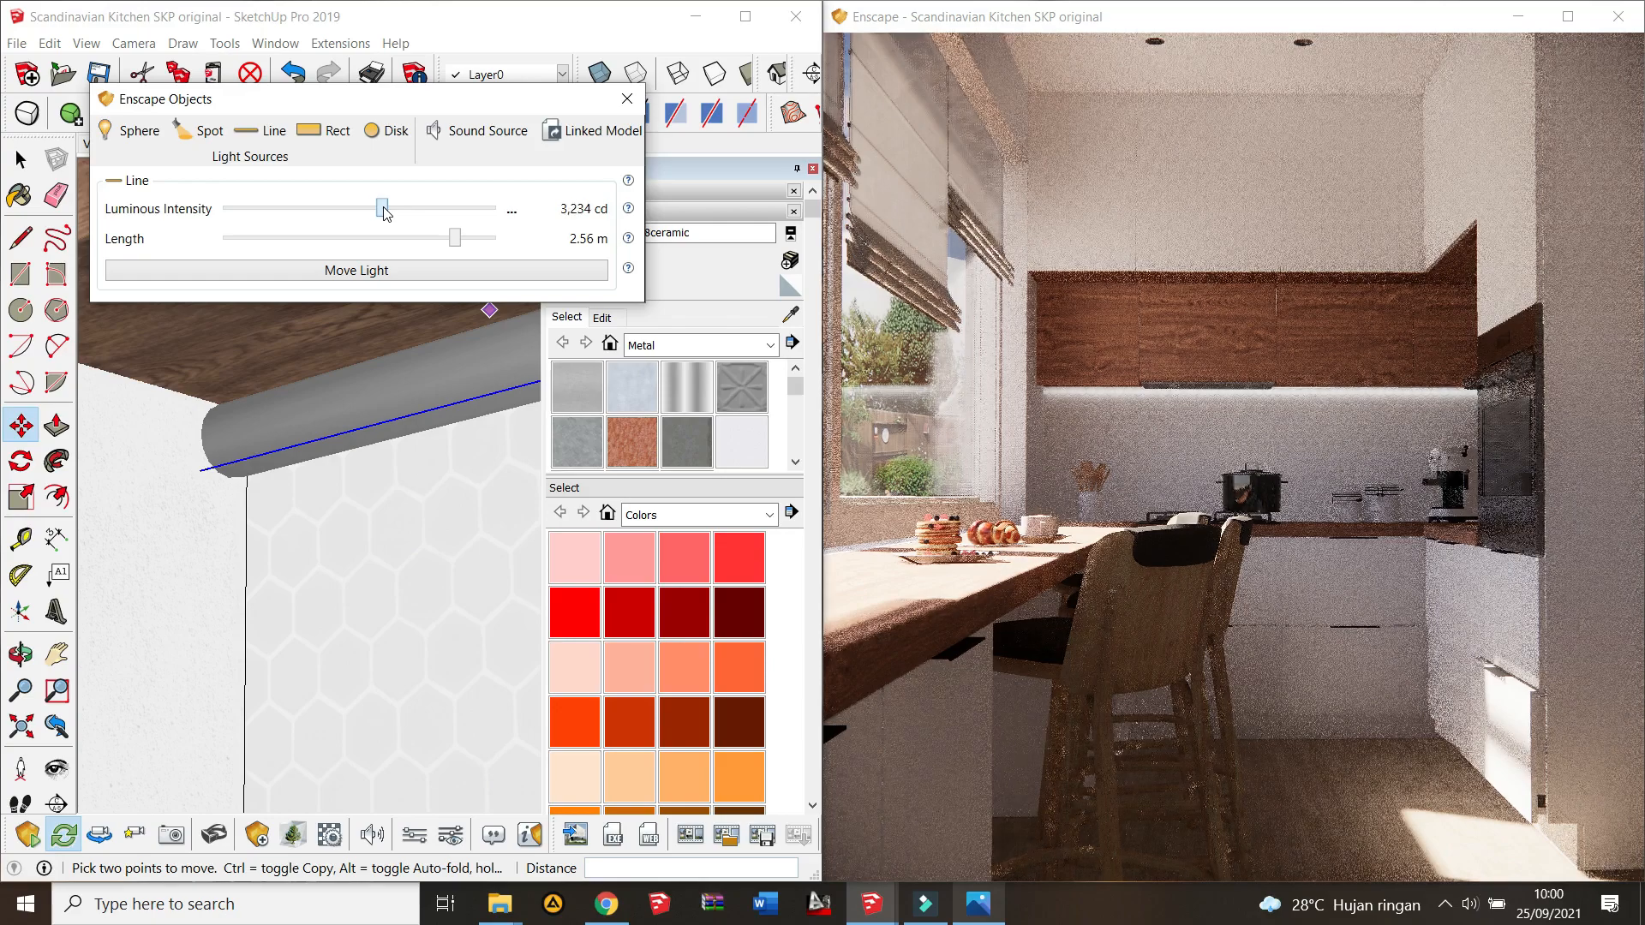
{"action": "left_click", "coordinate": [627, 99]}
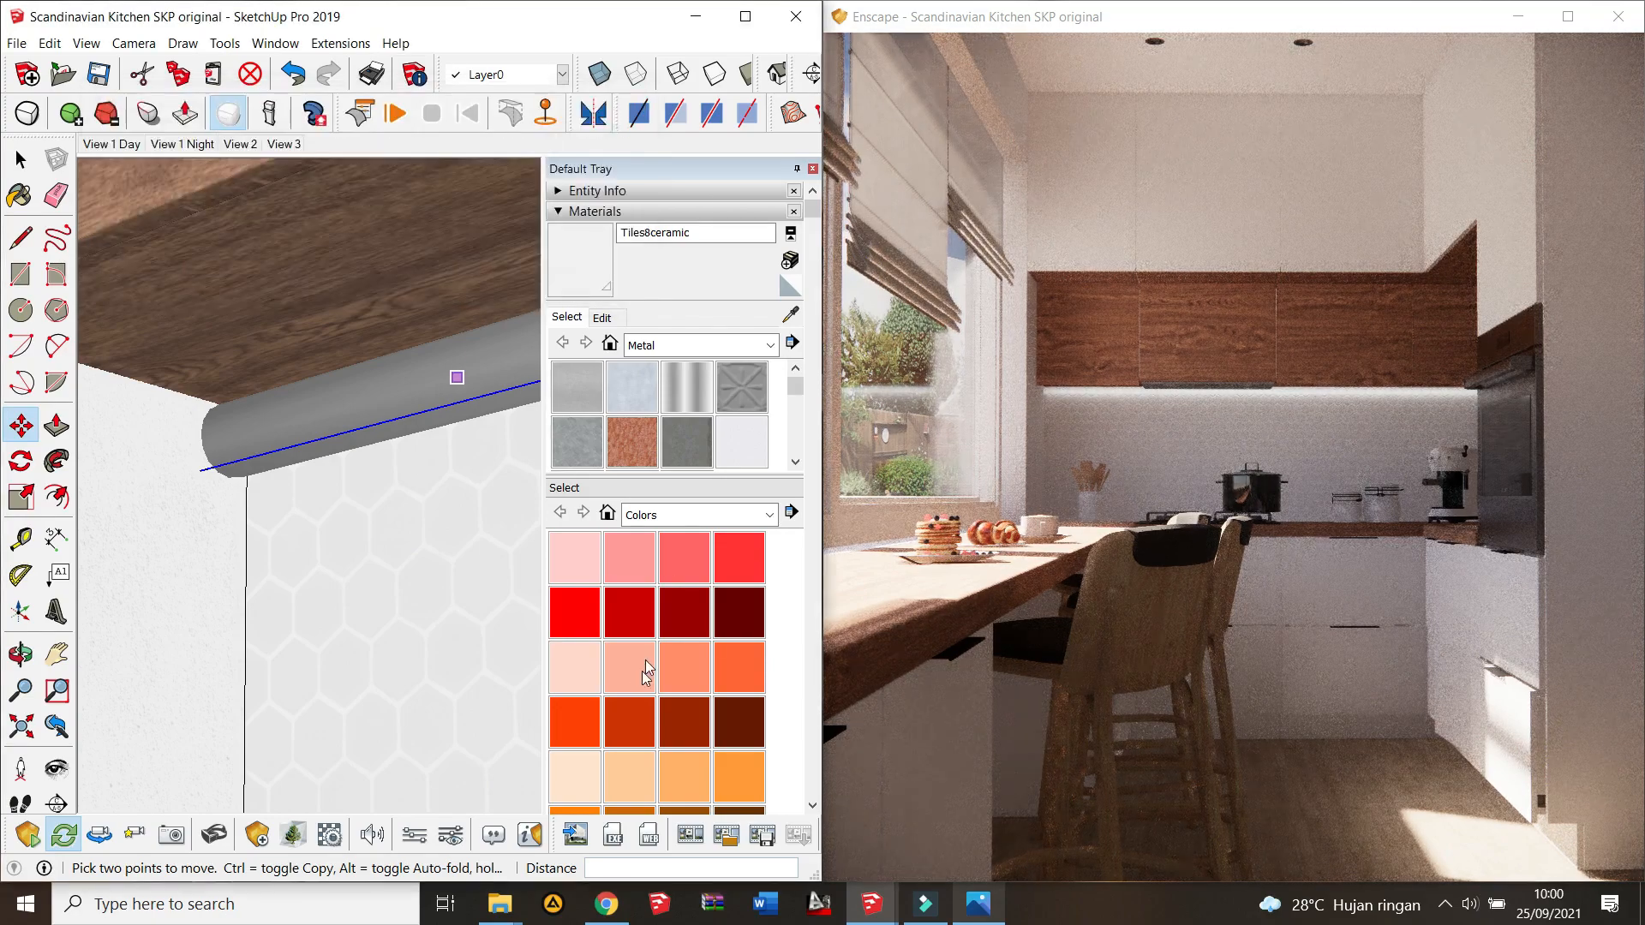
{"action": "left_click", "coordinate": [575, 773]}
{"action": "left_click", "coordinate": [392, 376]}
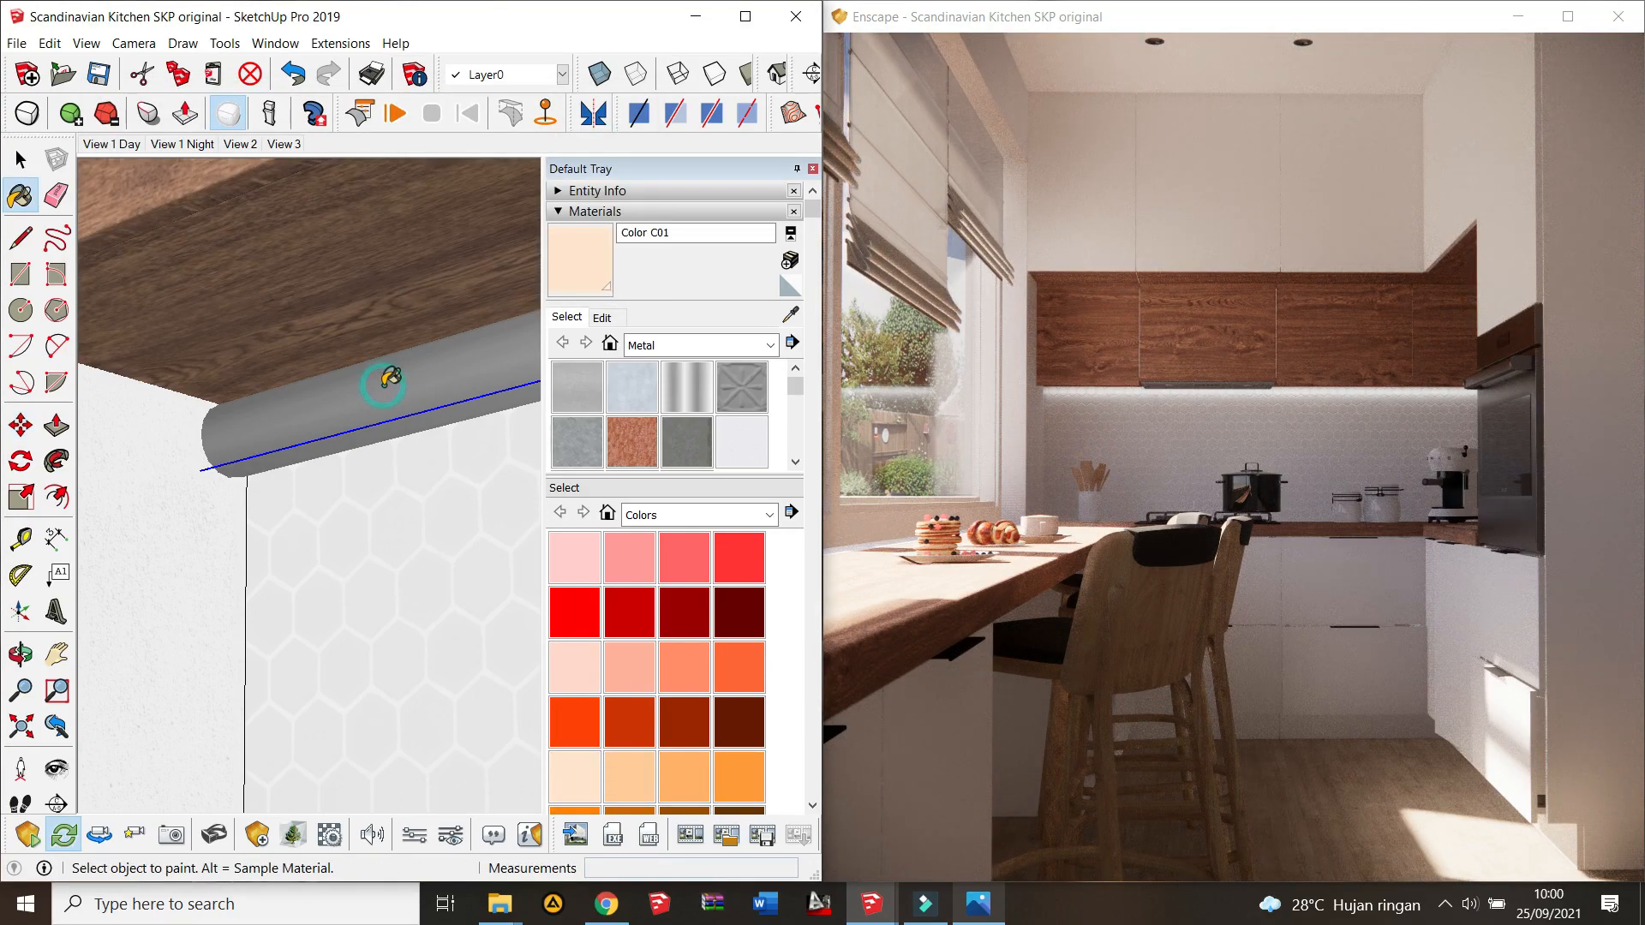
{"action": "mouse_move", "coordinate": [331, 422]}
{"action": "middle_mouse_down"}
{"action": "mouse_move", "coordinate": [437, 465]}
{"action": "mouse_move", "coordinate": [415, 445]}
{"action": "middle_mouse_up"}
{"action": "scroll", "coordinate": [417, 454], "scroll_direction": "down", "scroll_amount": 6}
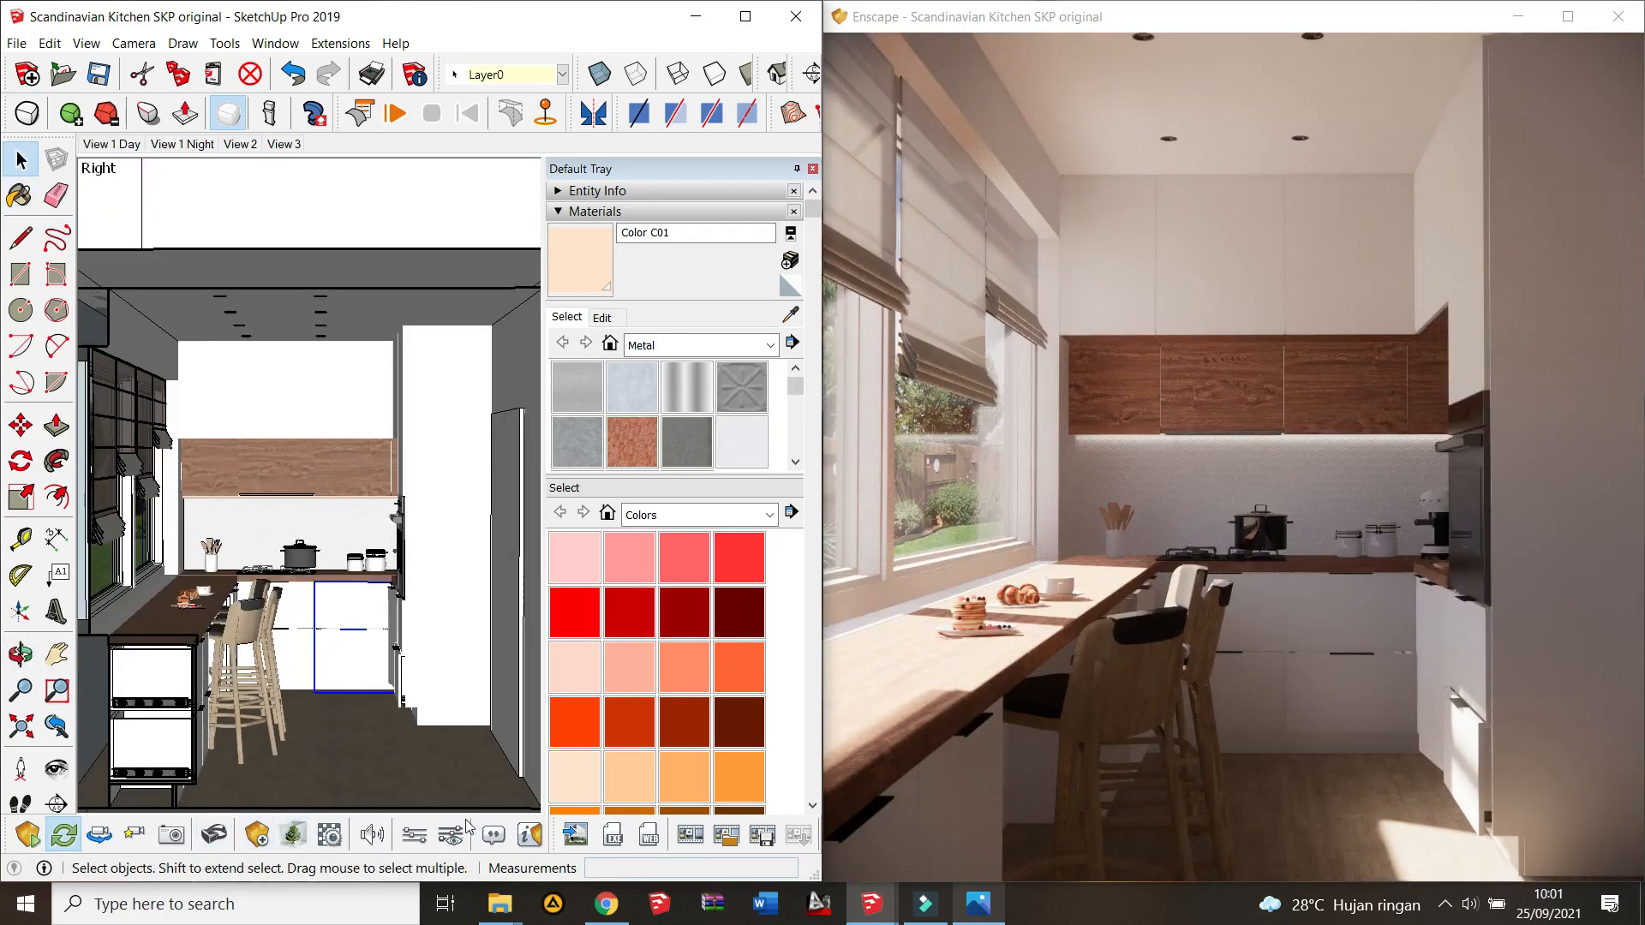
Step: In the Enscape visual settings, set exposure to 65%, saturation to 87%, color temperature to 6039K and ambient brightness to 67%
{"action": "left_click", "coordinate": [450, 832]}
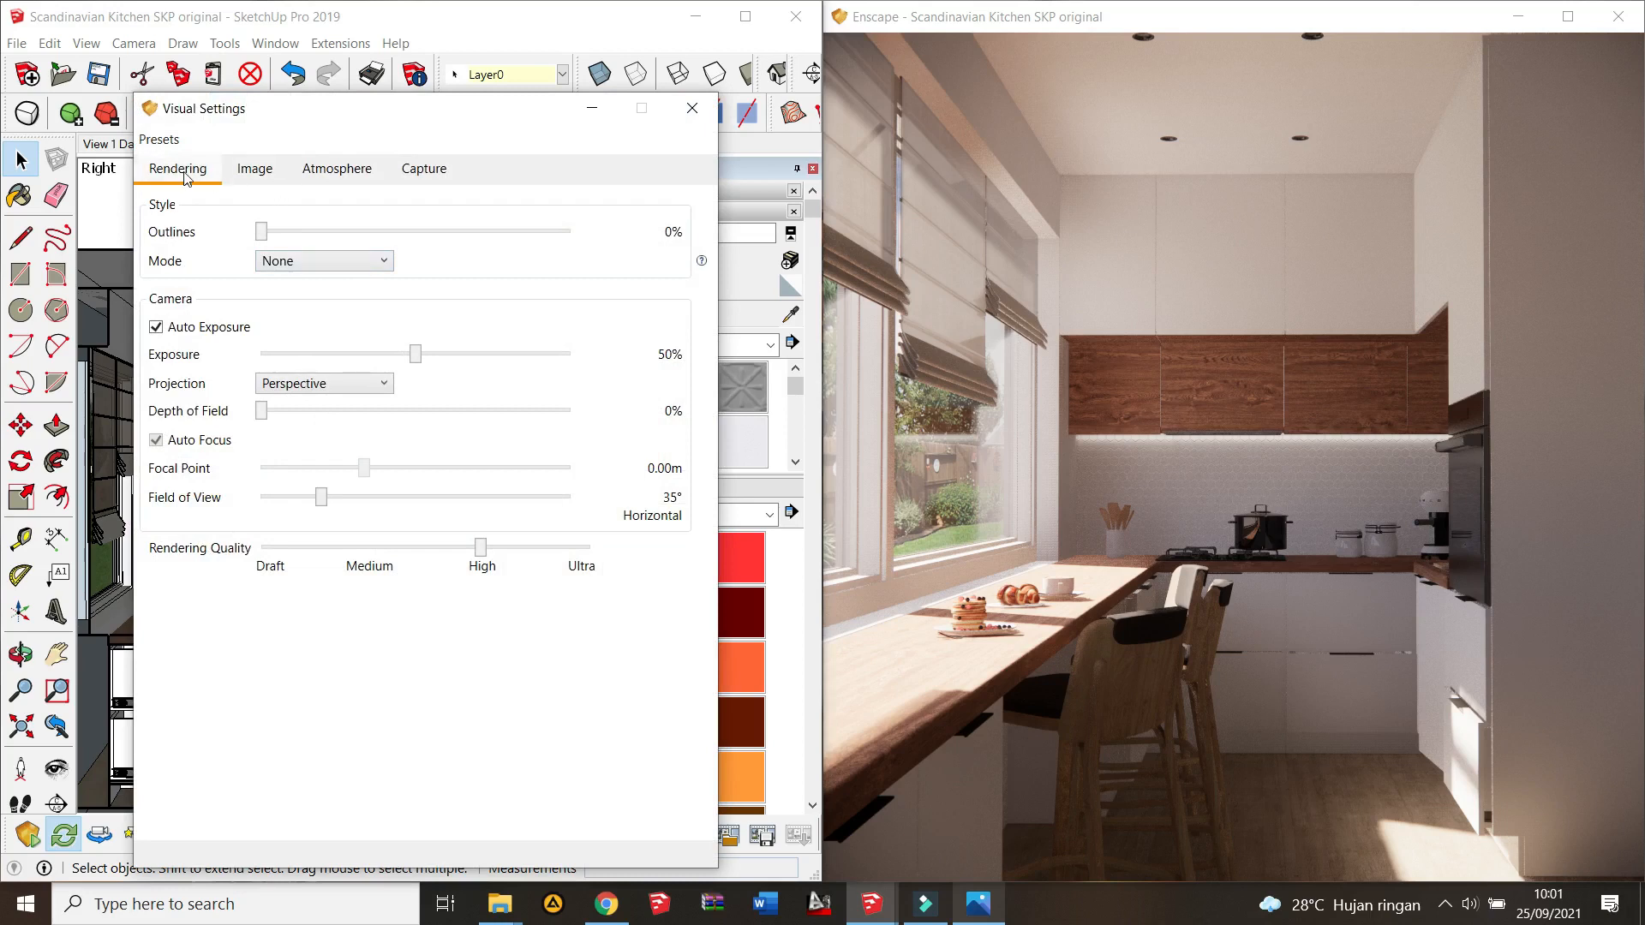
{"action": "left_click_drag", "start_coordinate": [412, 361], "coordinate": [453, 364]}
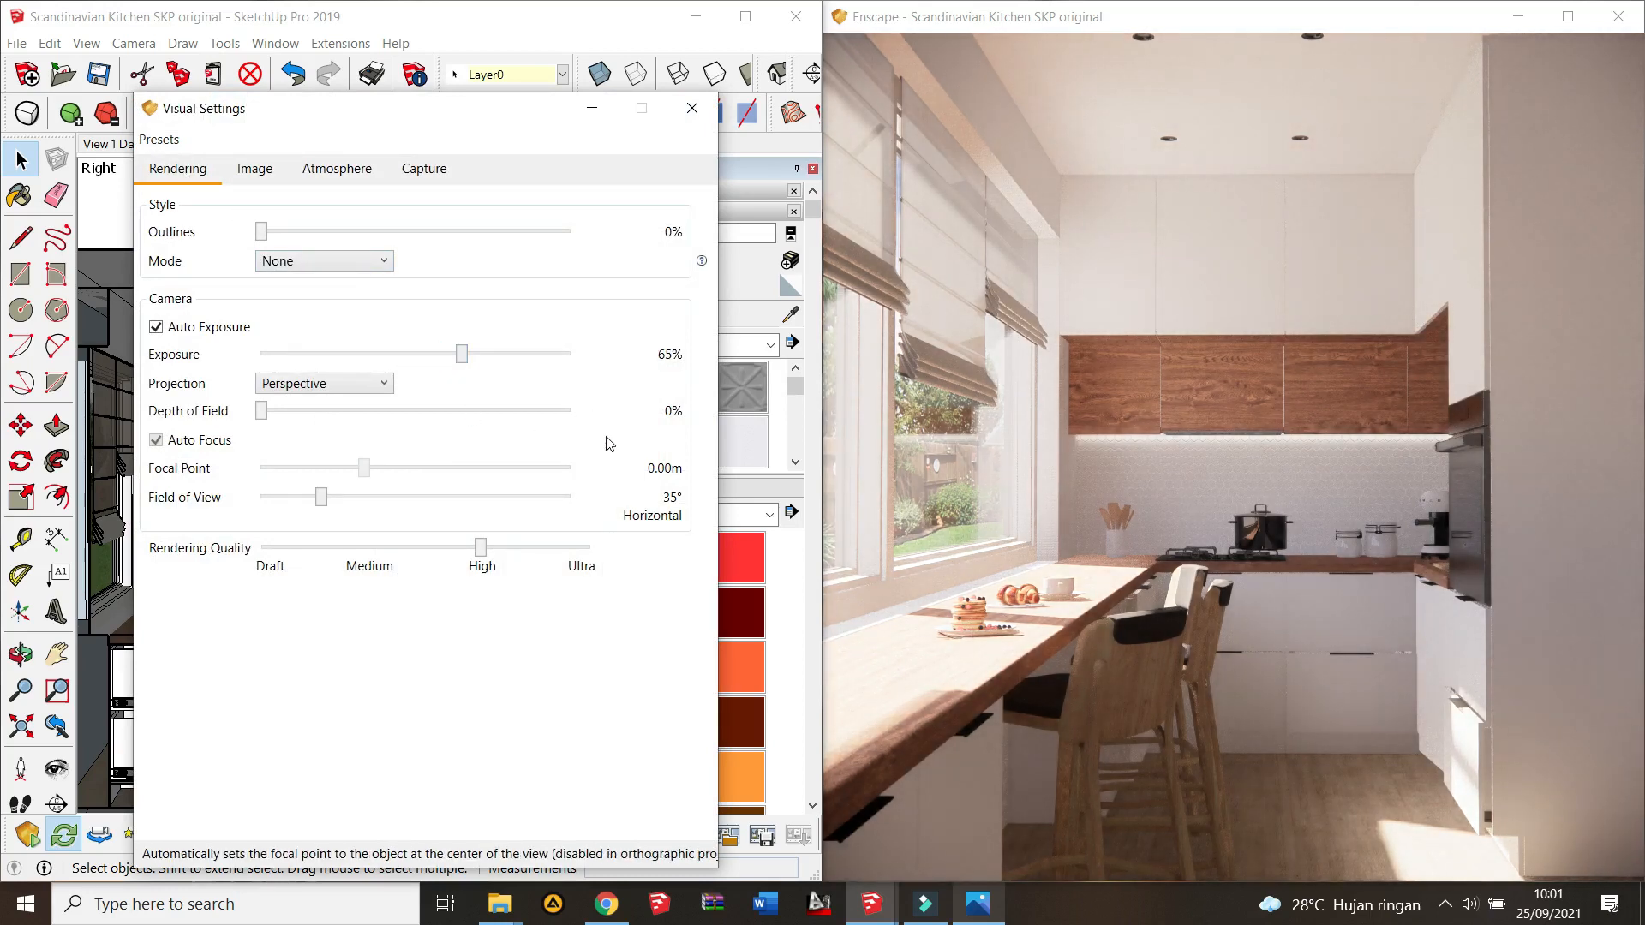
{"action": "left_click", "coordinate": [256, 175]}
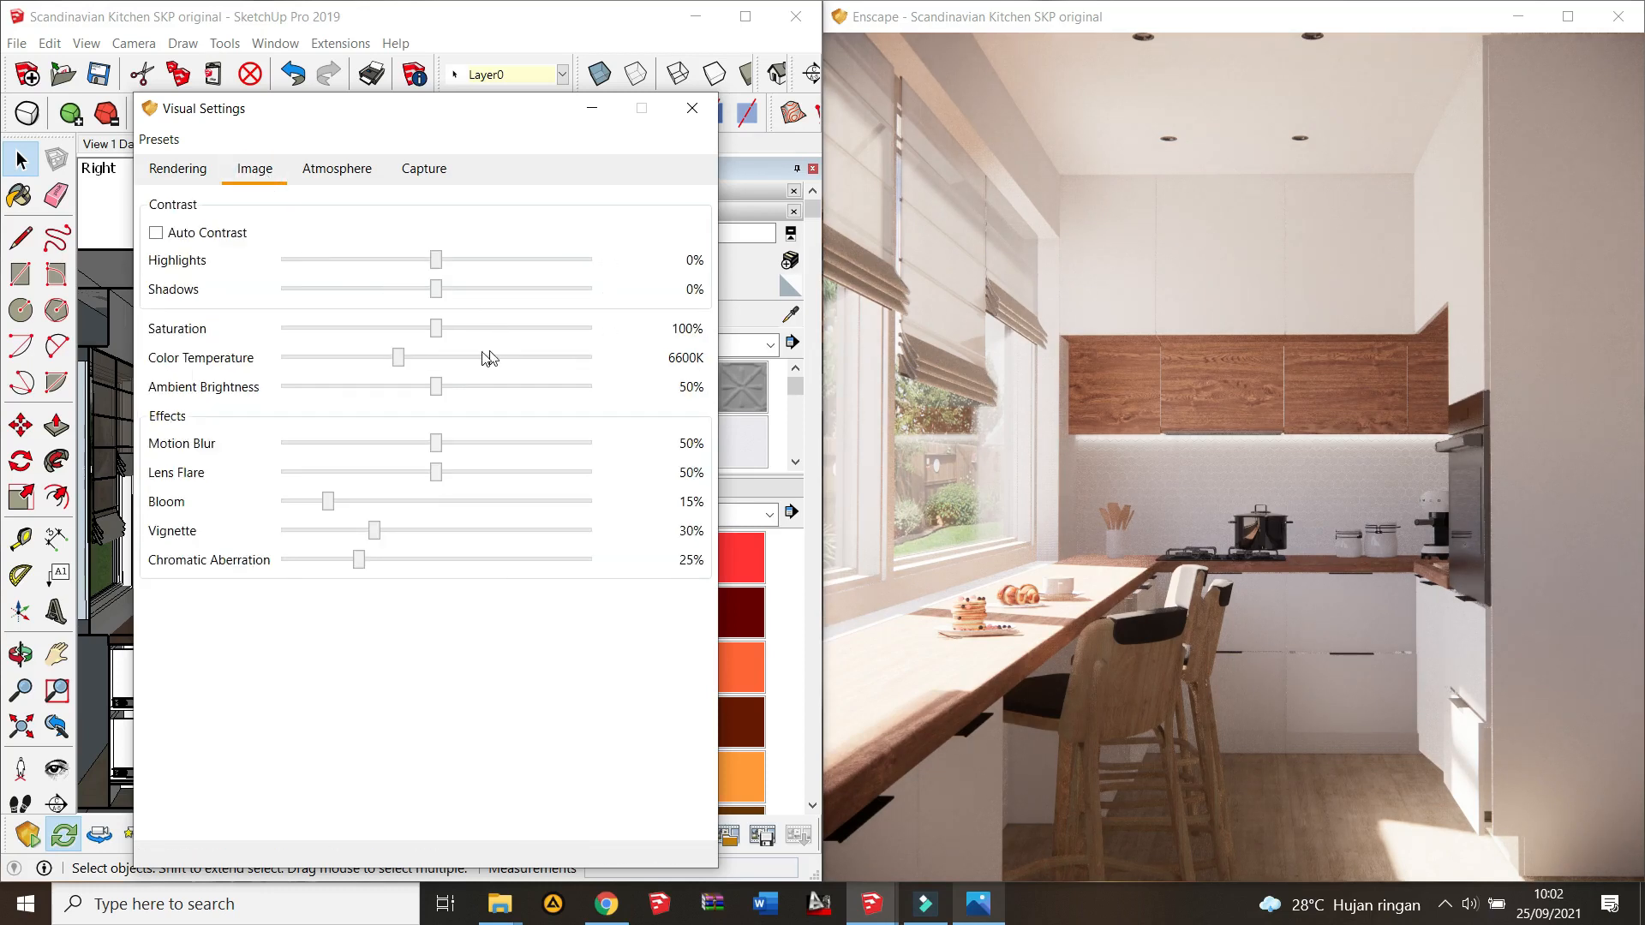
{"action": "left_click_drag", "start_coordinate": [438, 336], "coordinate": [407, 336]}
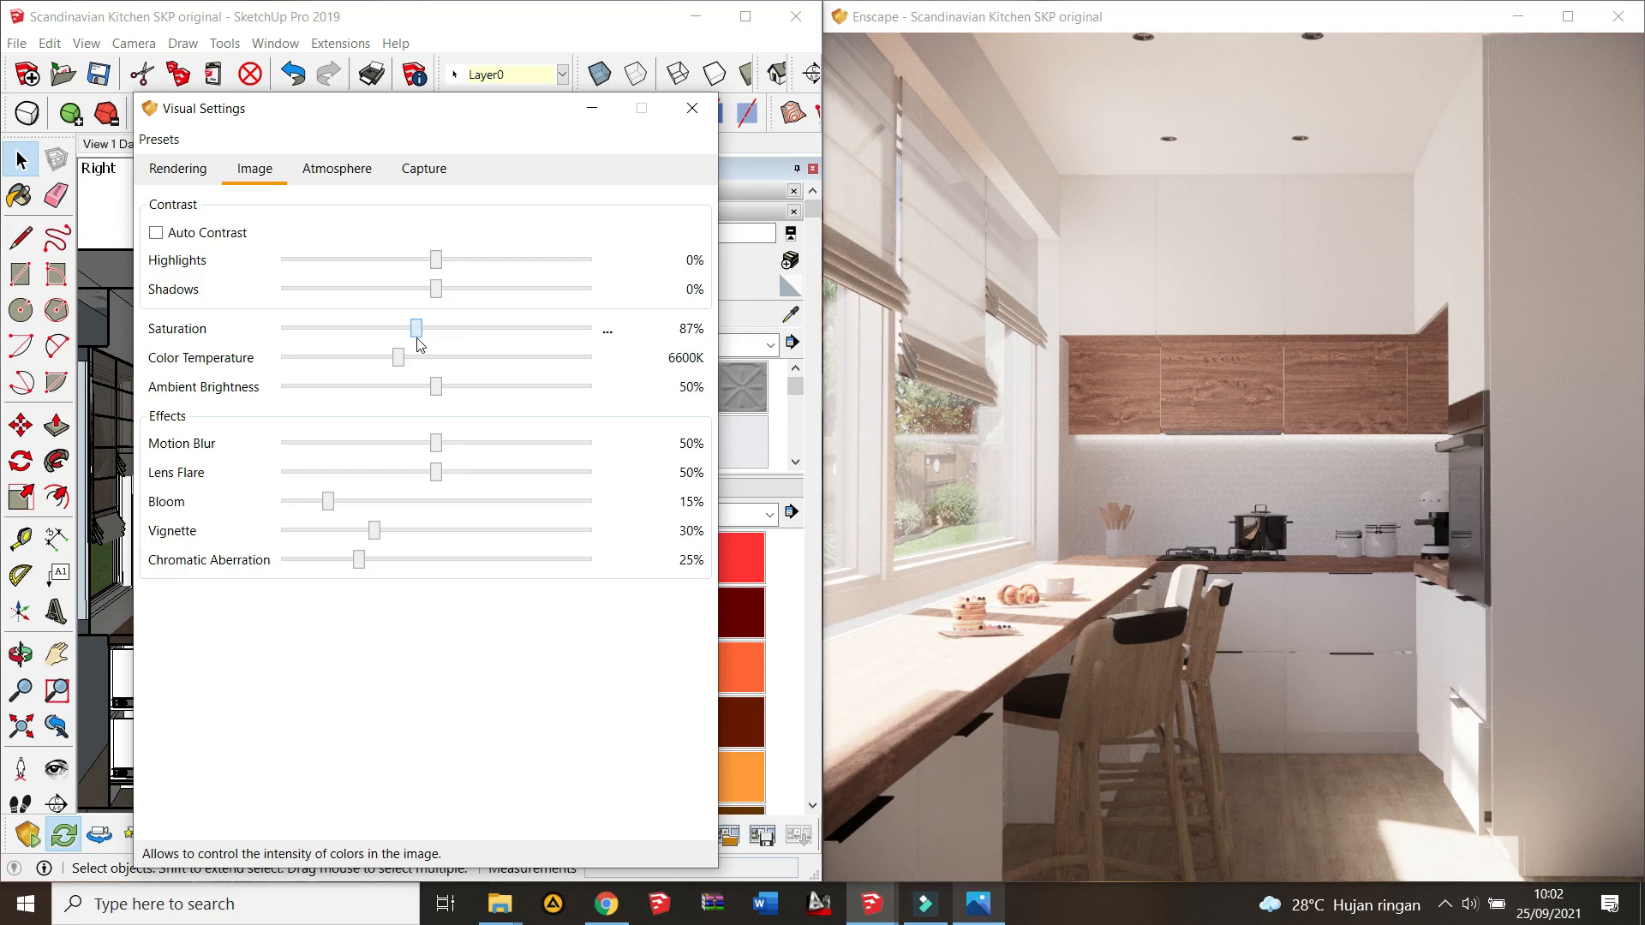
{"action": "left_click", "coordinate": [401, 361]}
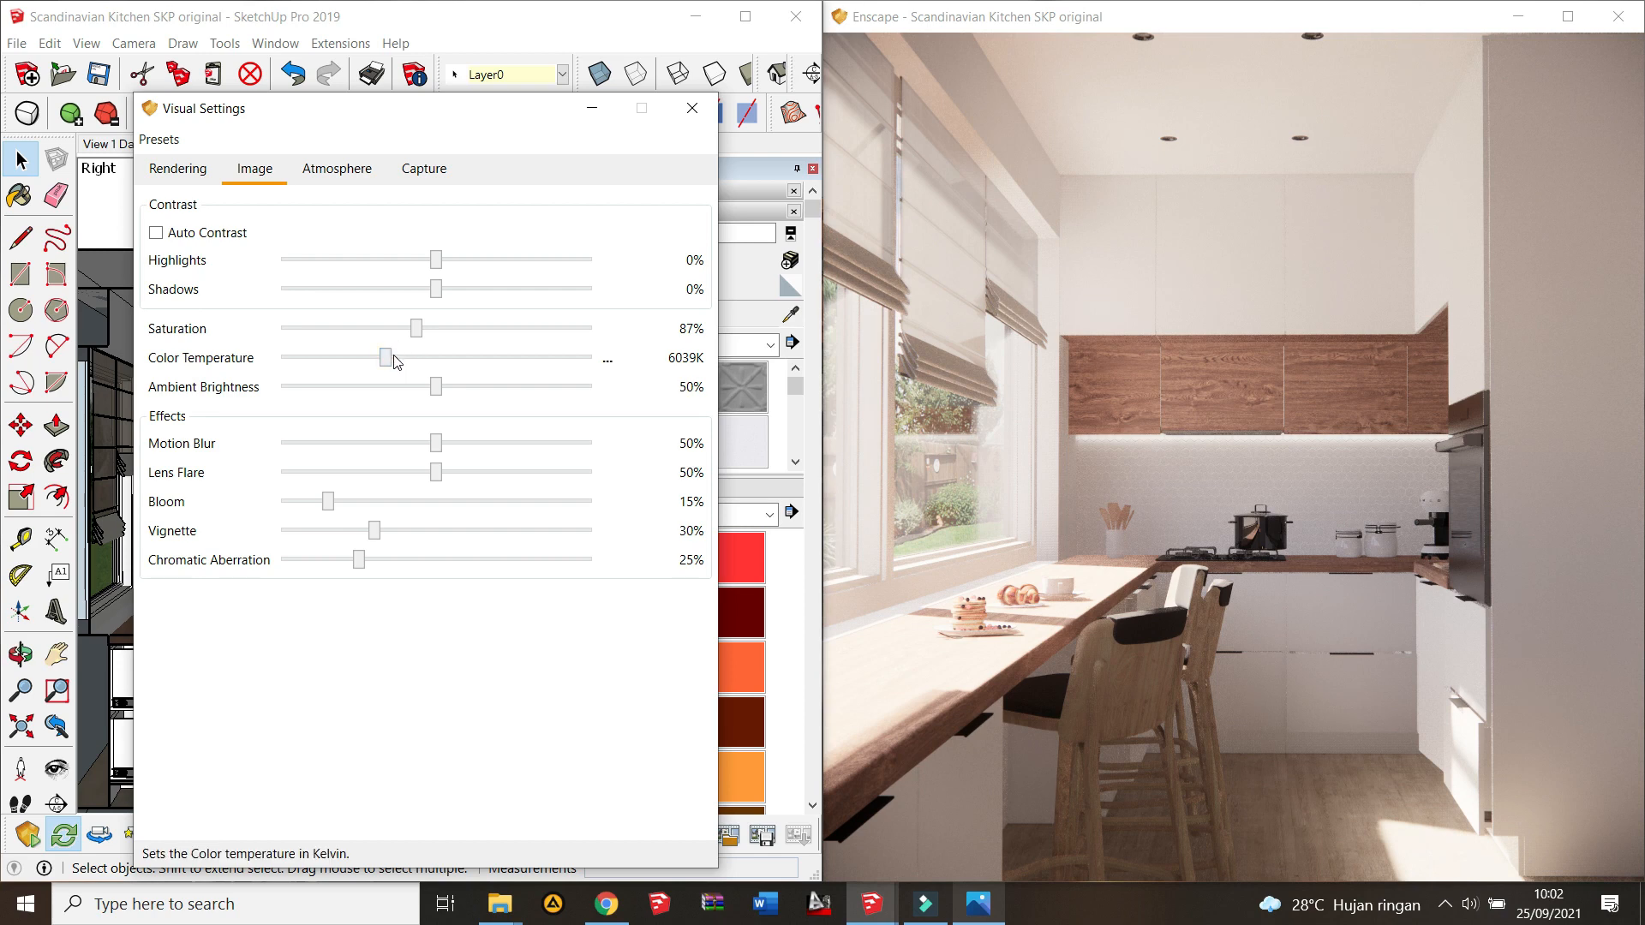
{"action": "left_click_drag", "start_coordinate": [441, 392], "coordinate": [489, 394]}
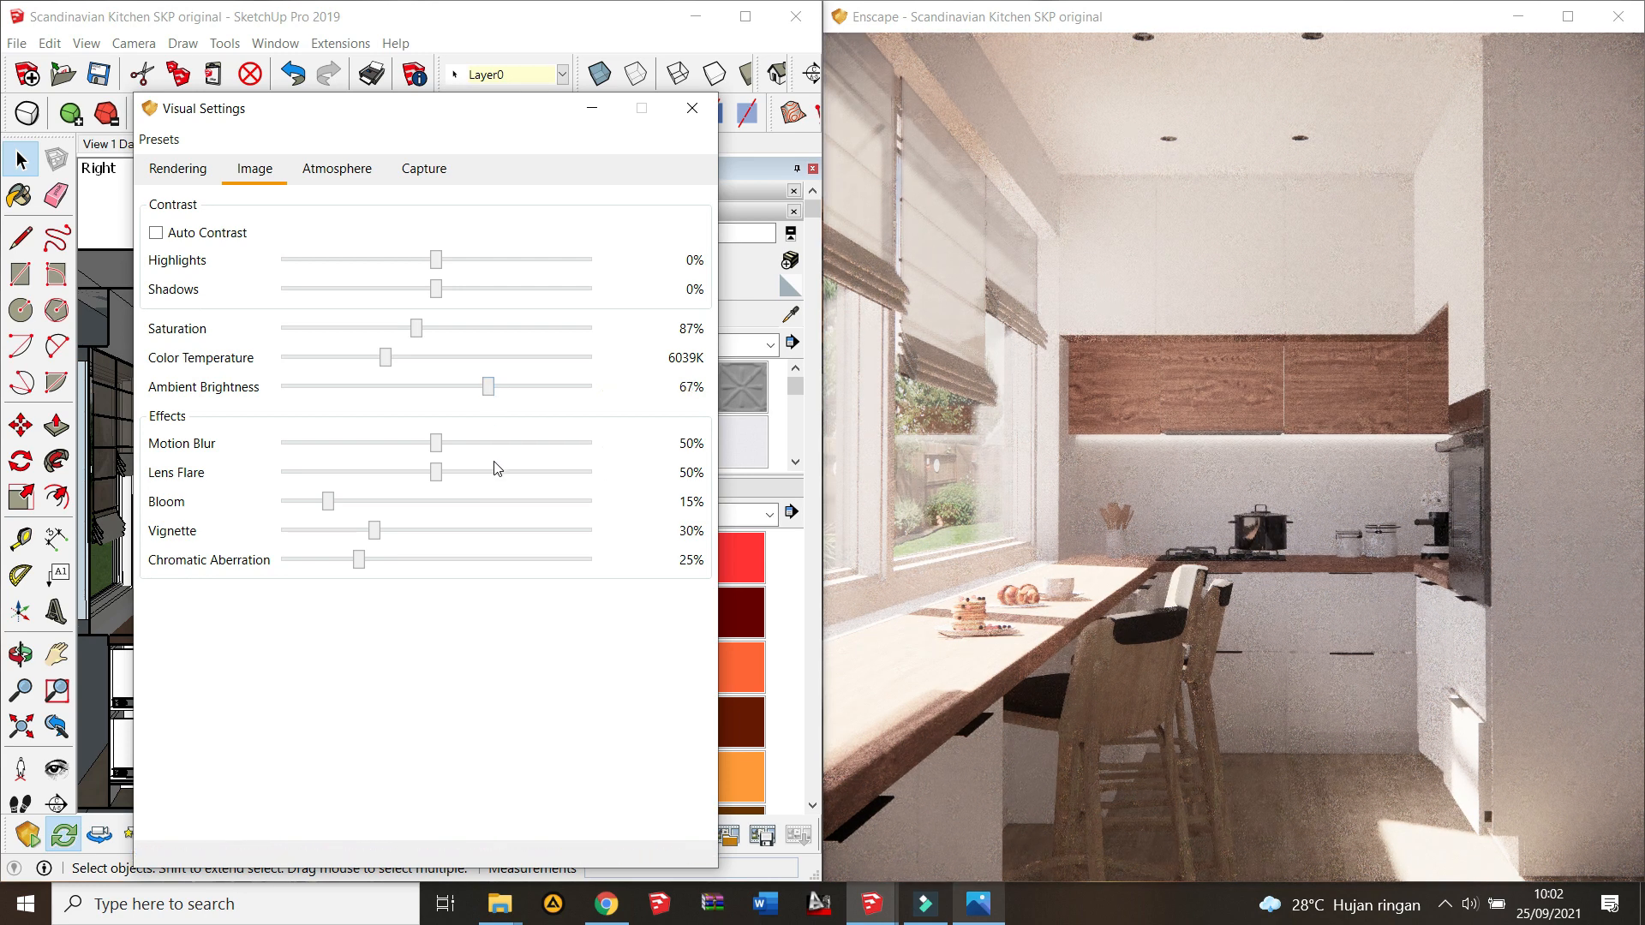
Step: Reduce lens flare, bloom and vignette to 0% and switch on Auto Contrast for the render image
{"action": "left_click_drag", "start_coordinate": [435, 471], "coordinate": [264, 504]}
{"action": "left_click_drag", "start_coordinate": [392, 533], "coordinate": [257, 532]}
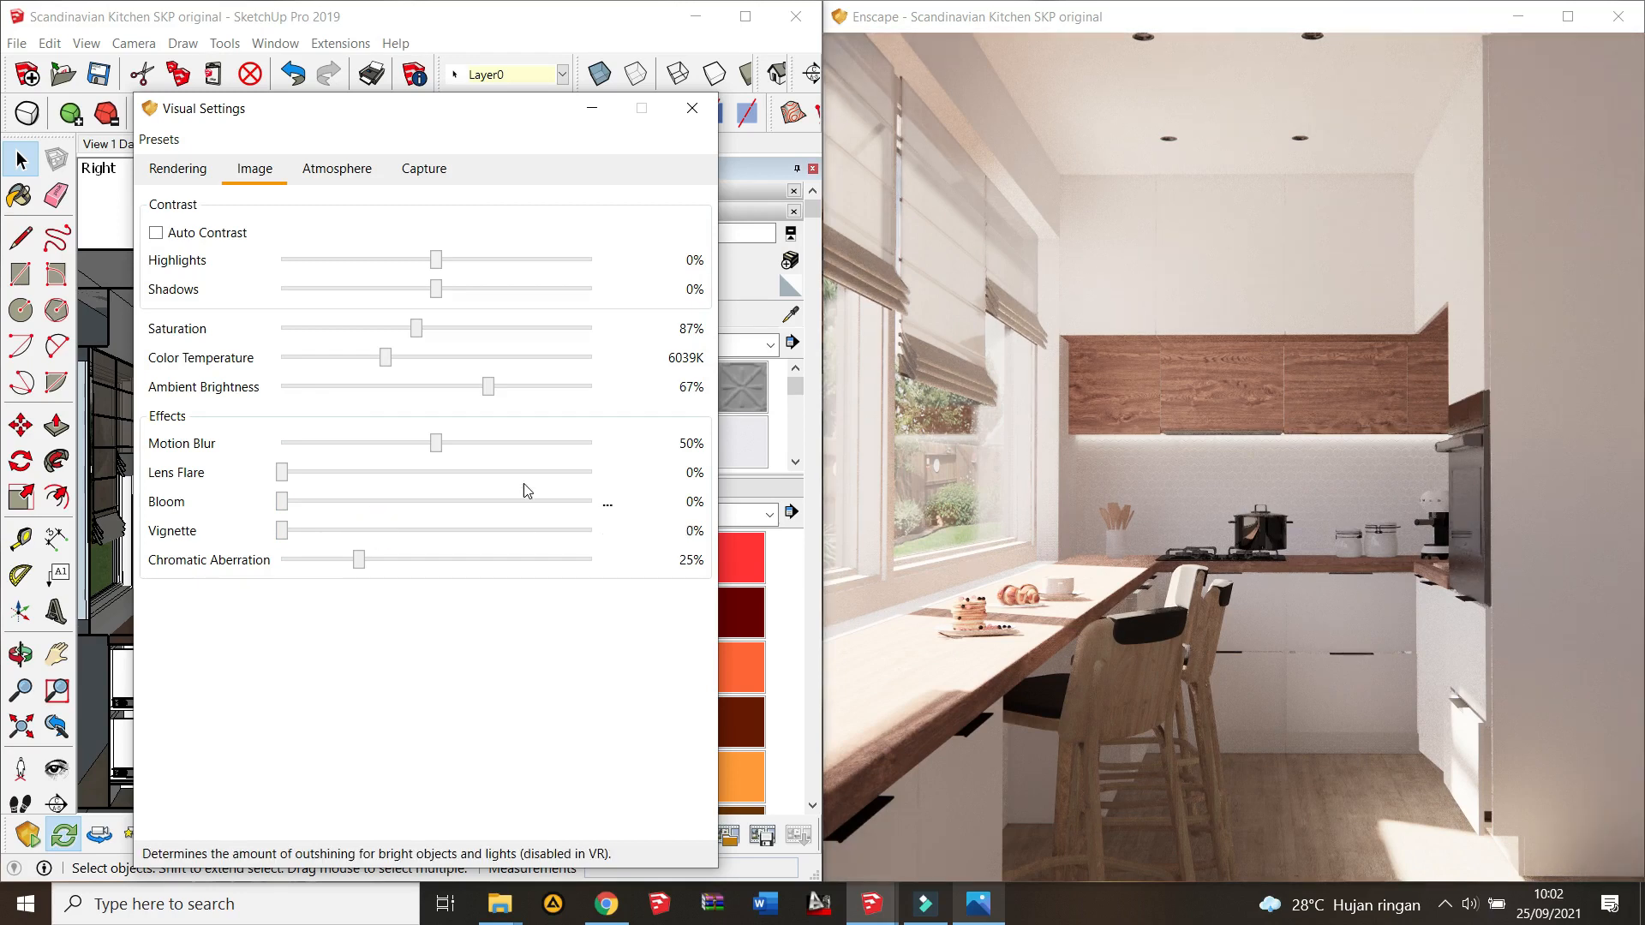
{"action": "left_click", "coordinate": [322, 170]}
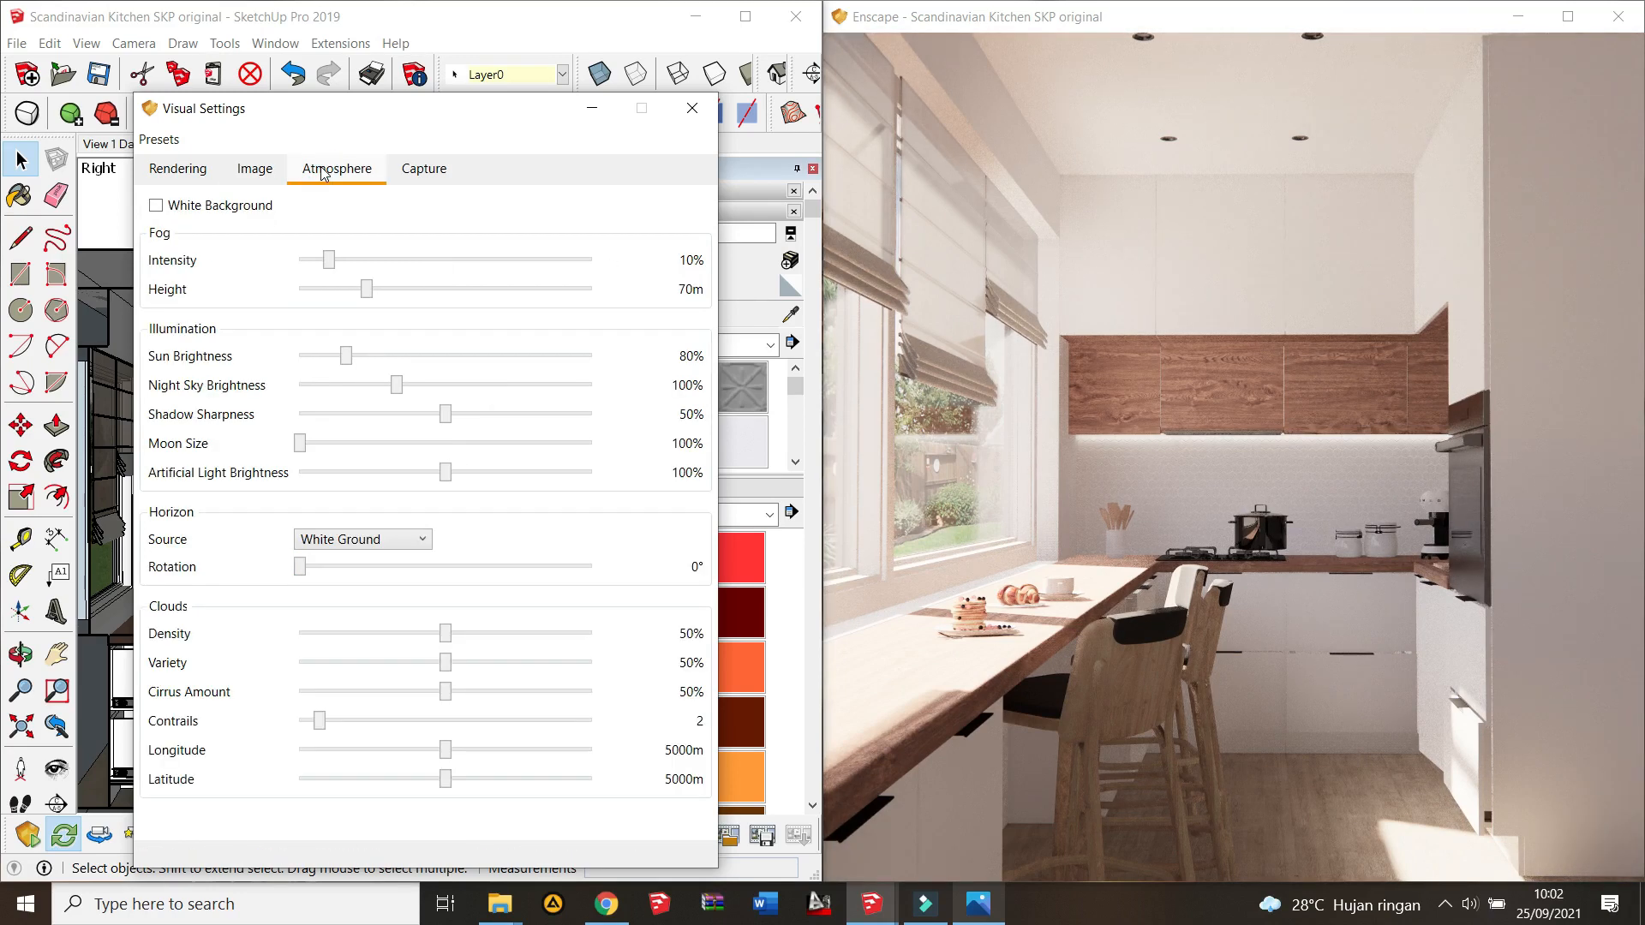
{"action": "left_click", "coordinate": [281, 170]}
{"action": "left_click", "coordinate": [167, 234]}
Step: Set the atmosphere's fog intensity to 0%, fog height to 1m, sun brightness to 500%, and night sky brightness and shadow sharpness to 0%
{"action": "left_click", "coordinate": [330, 169]}
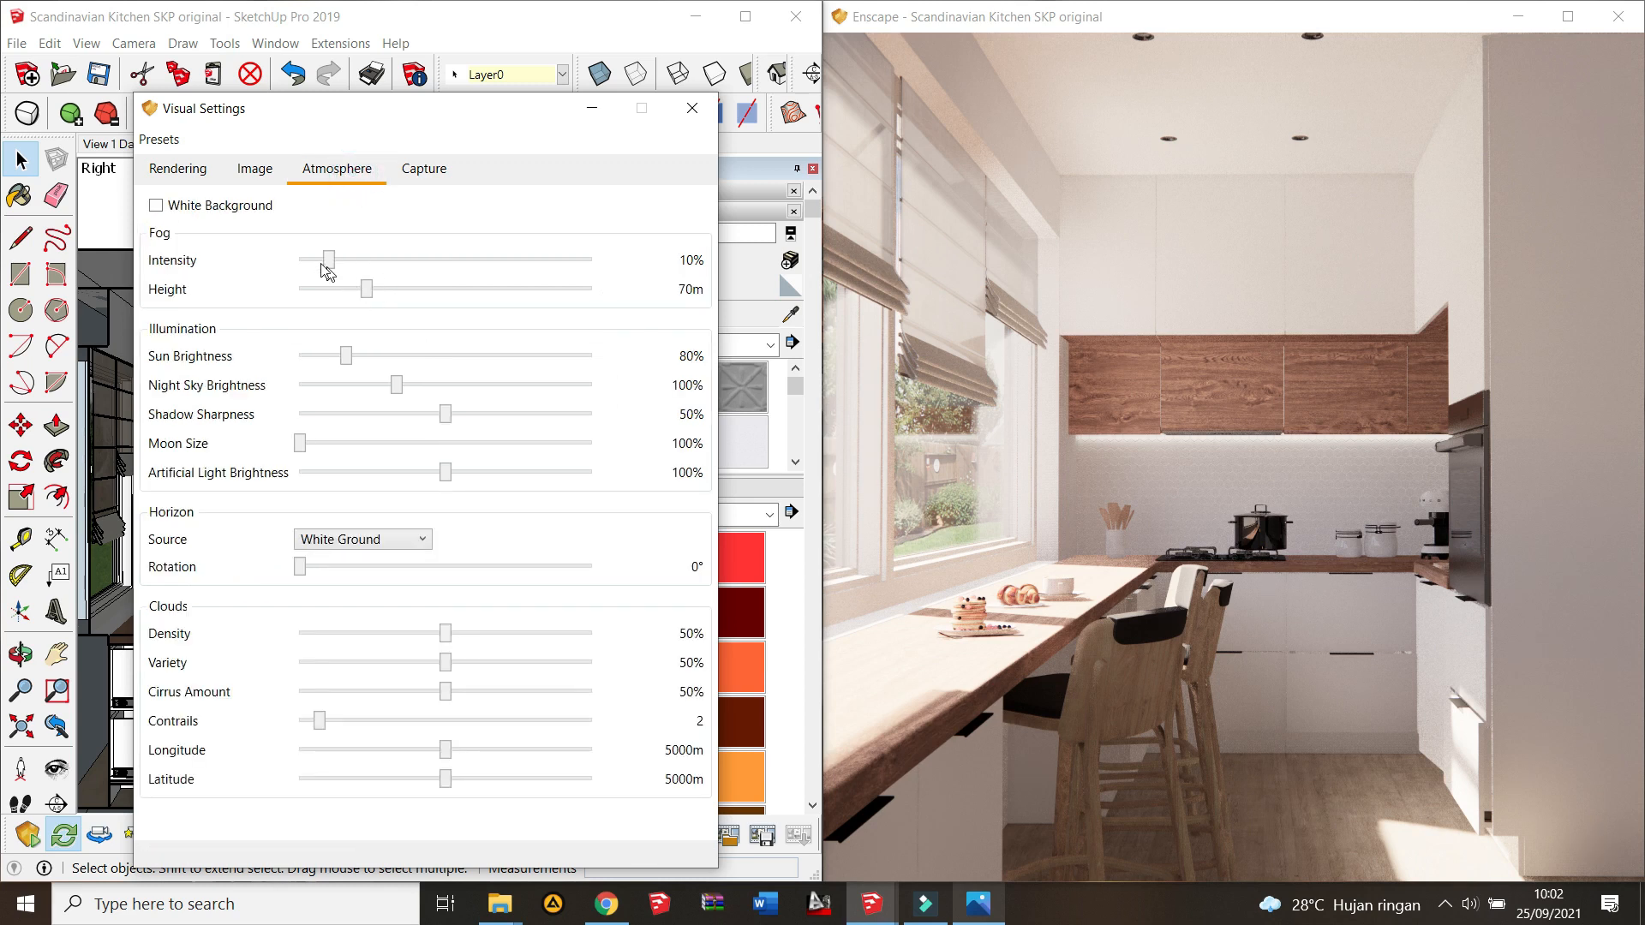
{"action": "left_click_drag", "start_coordinate": [328, 260], "coordinate": [288, 292]}
{"action": "left_click_drag", "start_coordinate": [346, 356], "coordinate": [591, 356]}
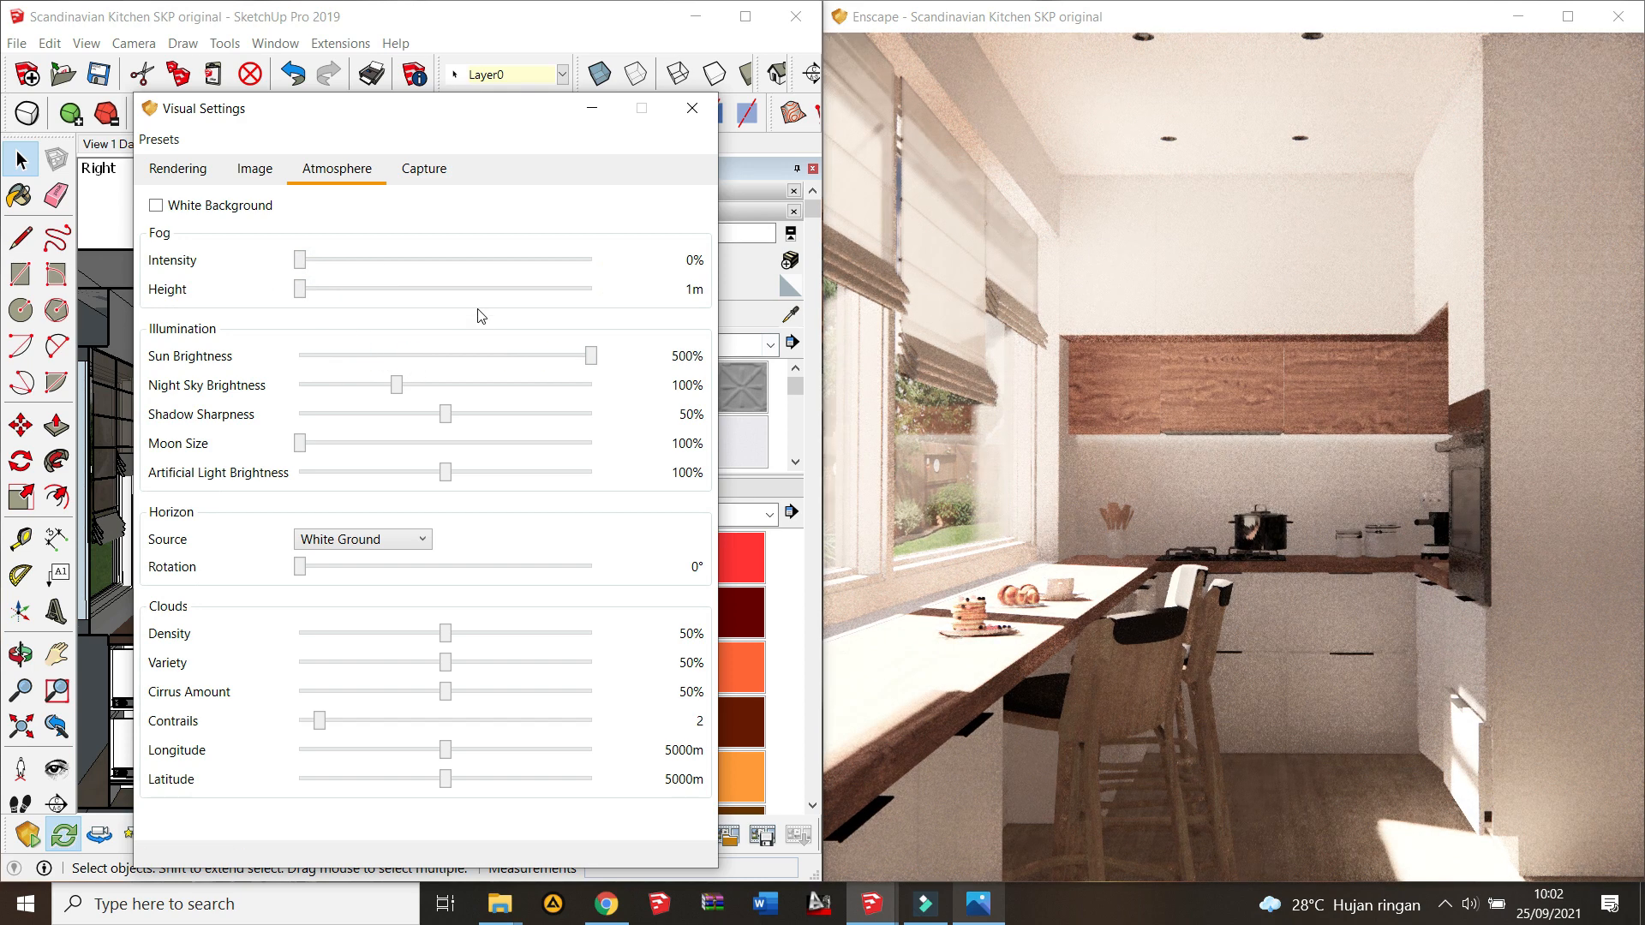
{"action": "left_click_drag", "start_coordinate": [396, 385], "coordinate": [300, 385]}
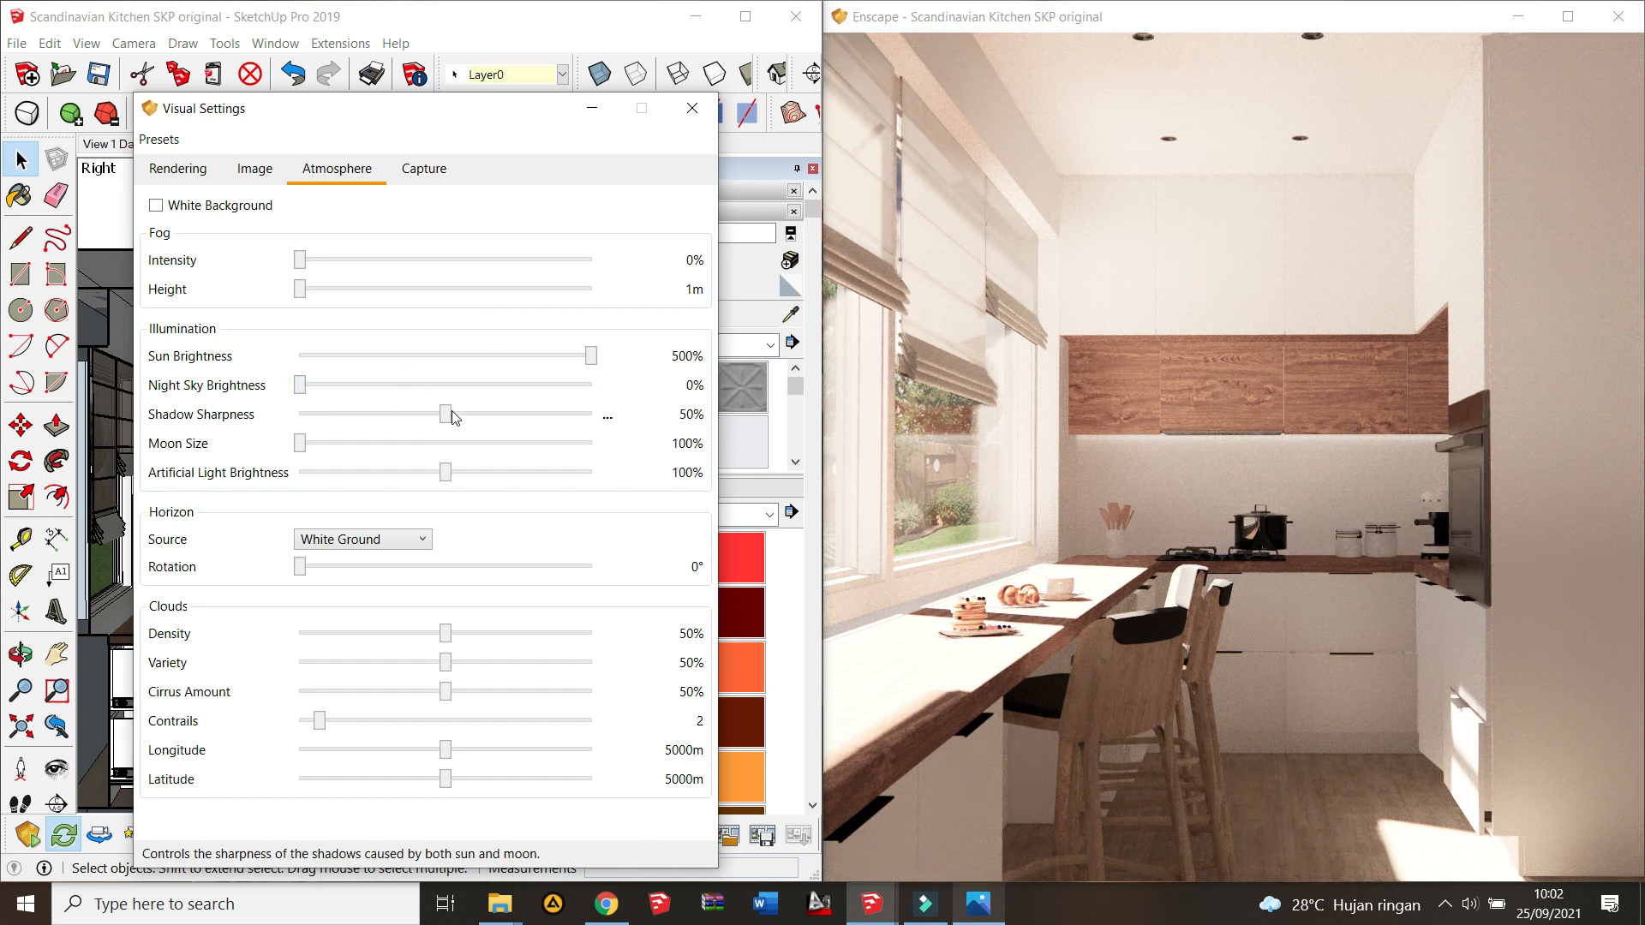
{"action": "left_click_drag", "start_coordinate": [445, 414], "coordinate": [300, 413]}
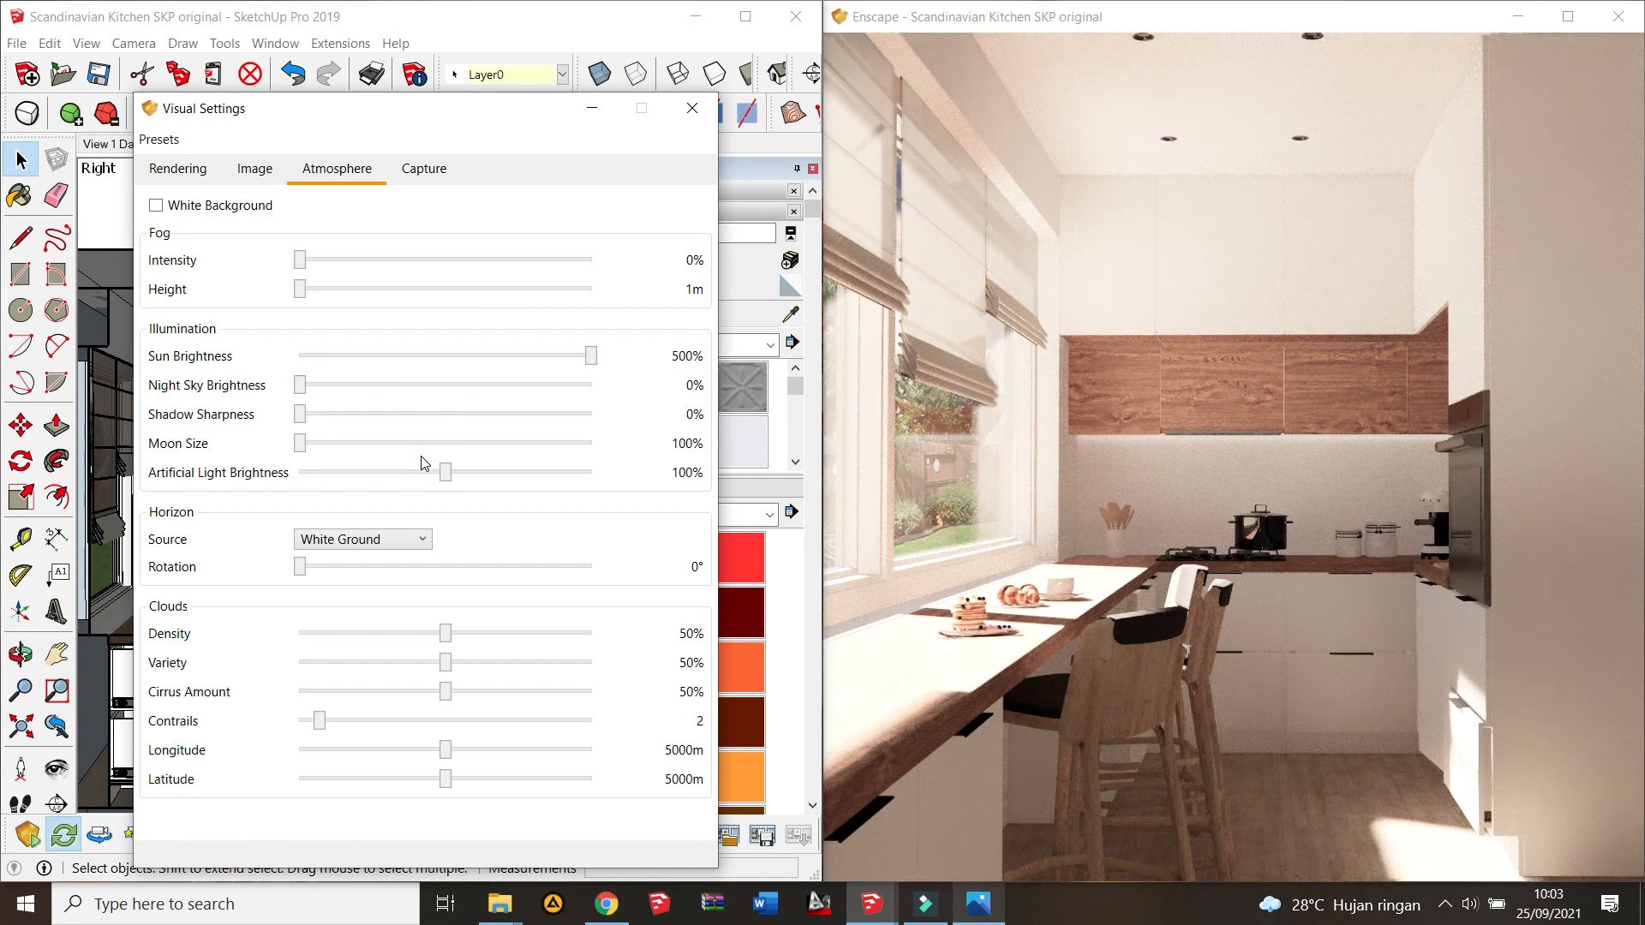
Step: Try Clear and Mountains as the horizon source and restore White Ground
{"action": "left_click", "coordinate": [398, 539]}
{"action": "left_click", "coordinate": [326, 558]}
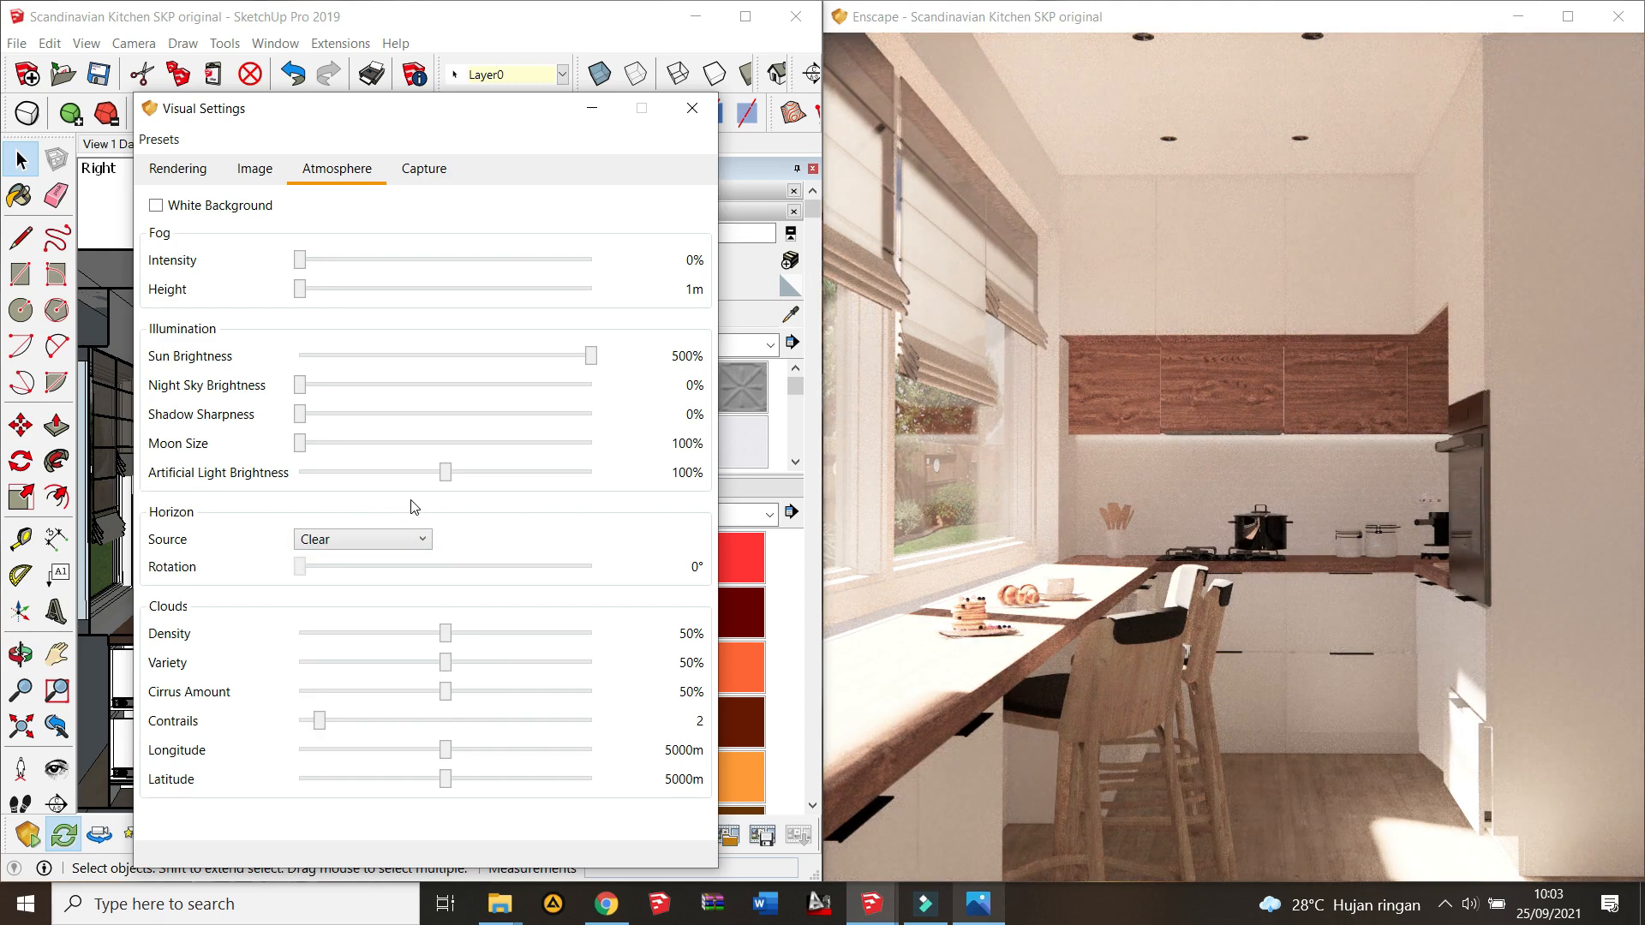
{"action": "left_click", "coordinate": [398, 539]}
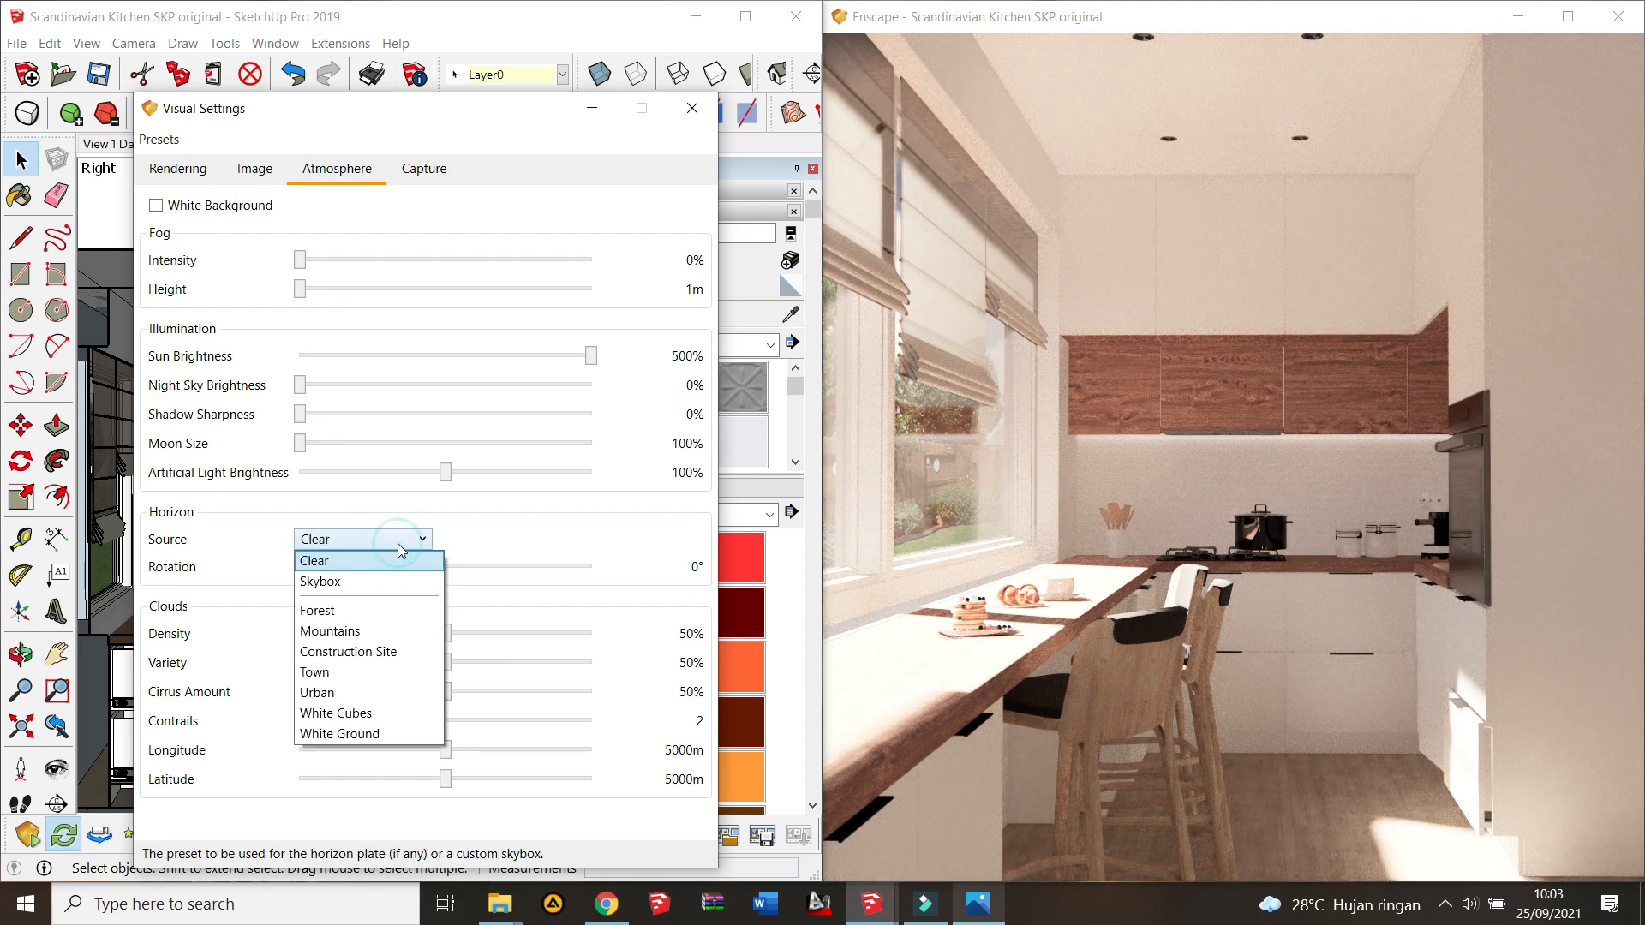
{"action": "left_click", "coordinate": [360, 632]}
{"action": "left_click", "coordinate": [371, 543]}
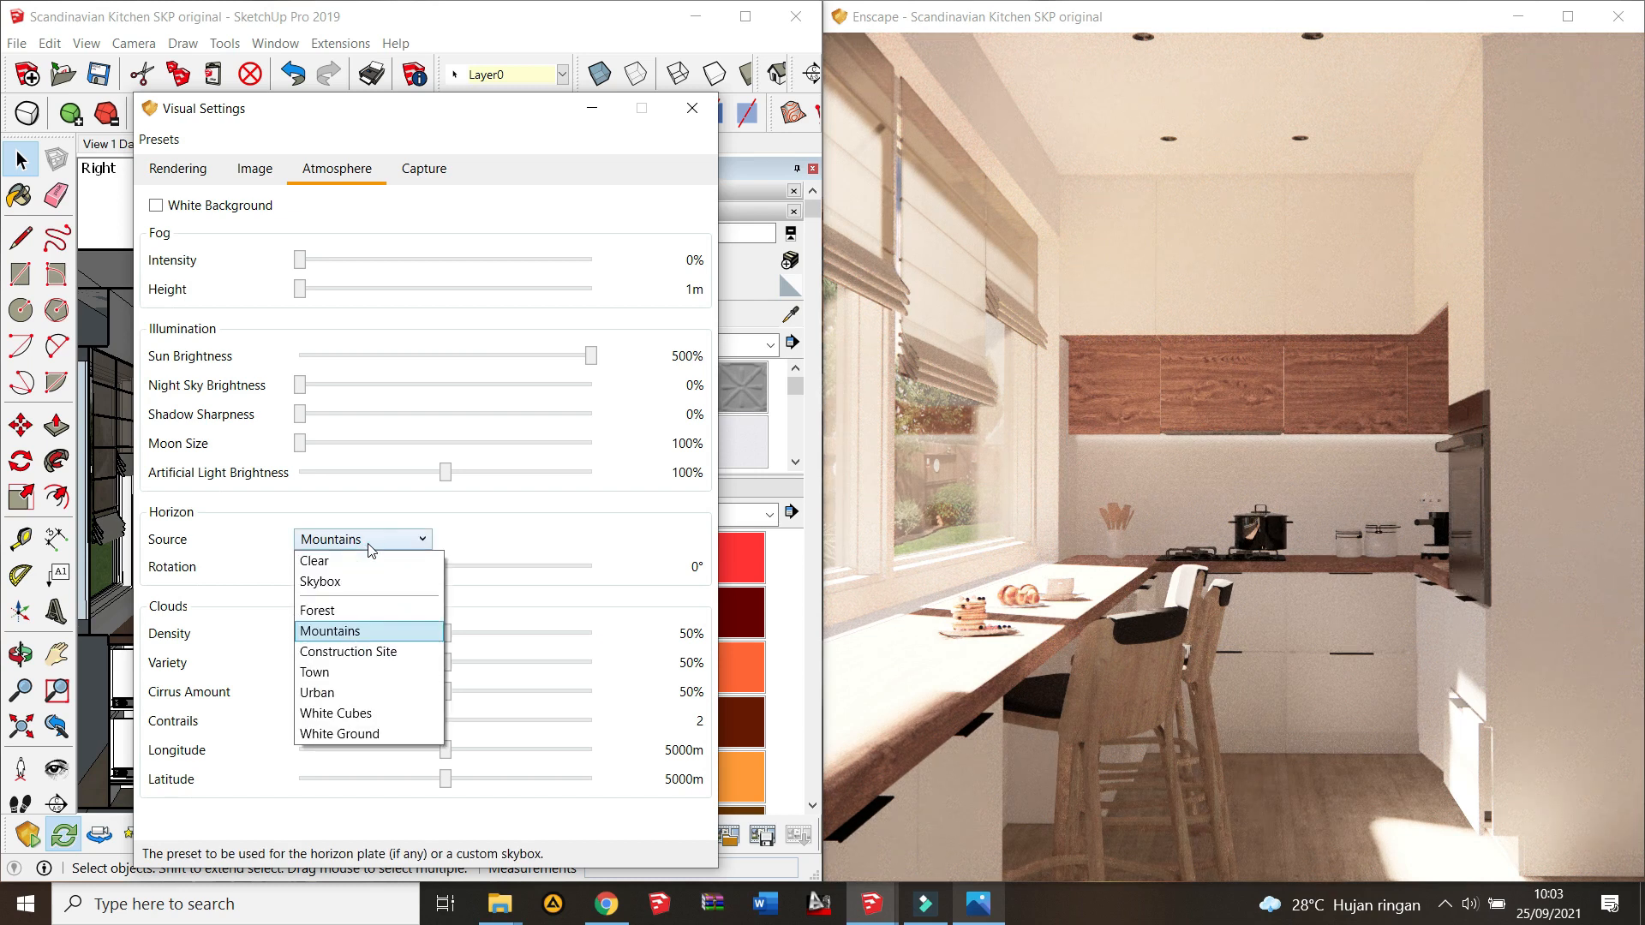
{"action": "left_click", "coordinate": [377, 736]}
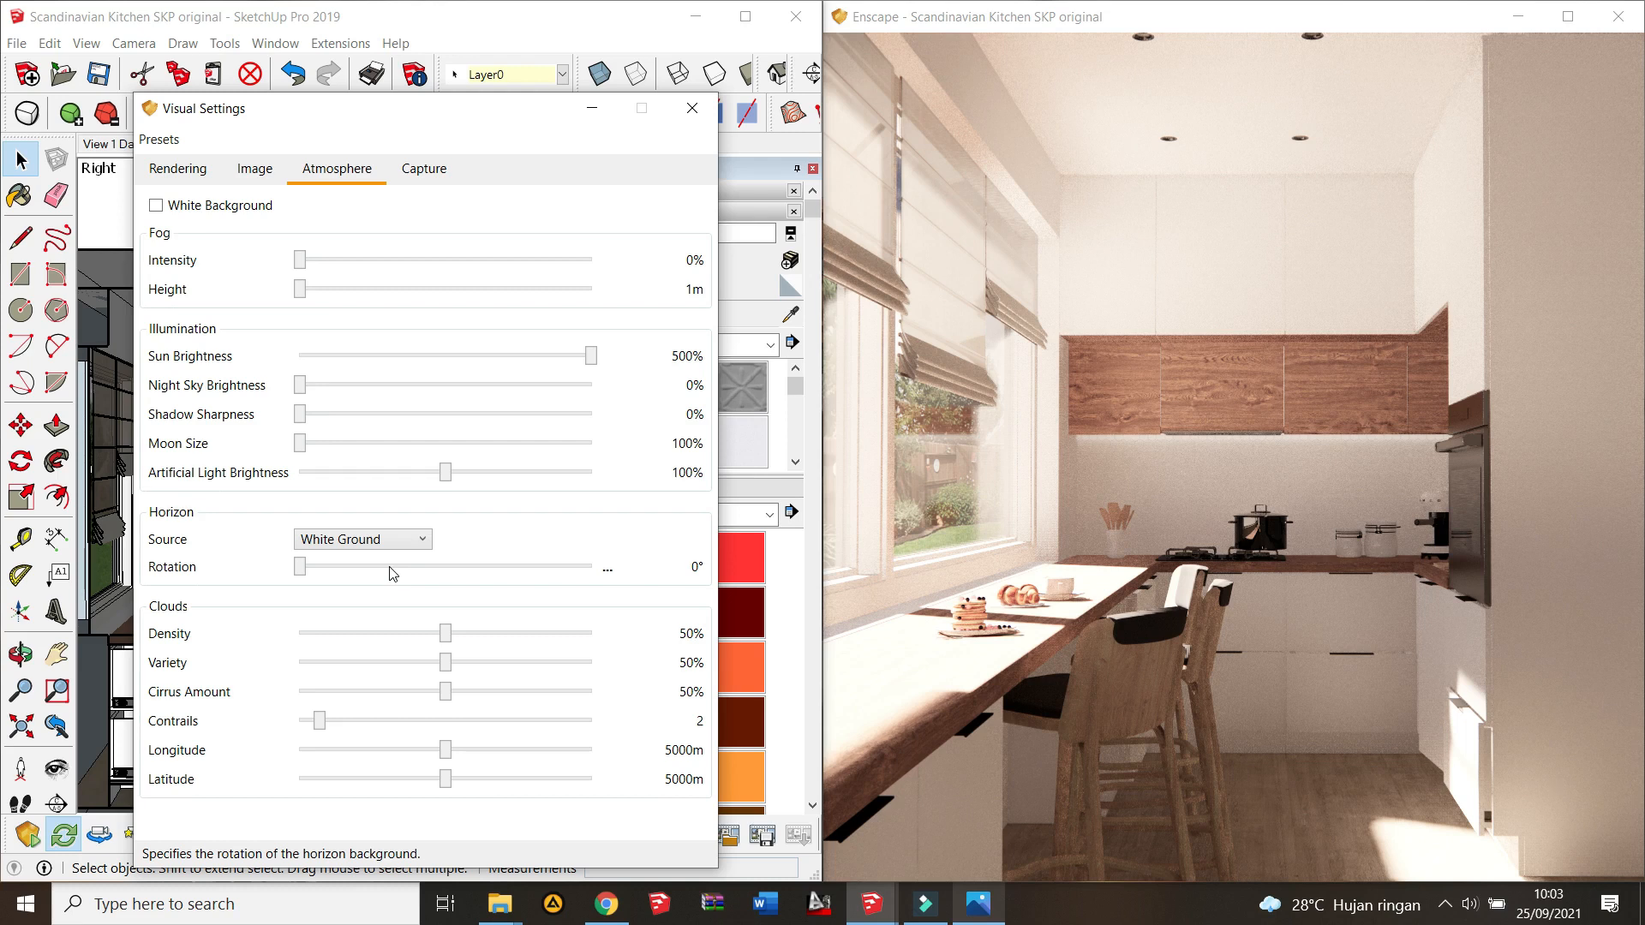
Step: Set the cloud density to 82% and reframe the render camera to include more of the window and counter
{"action": "left_click_drag", "start_coordinate": [443, 635], "coordinate": [538, 645]}
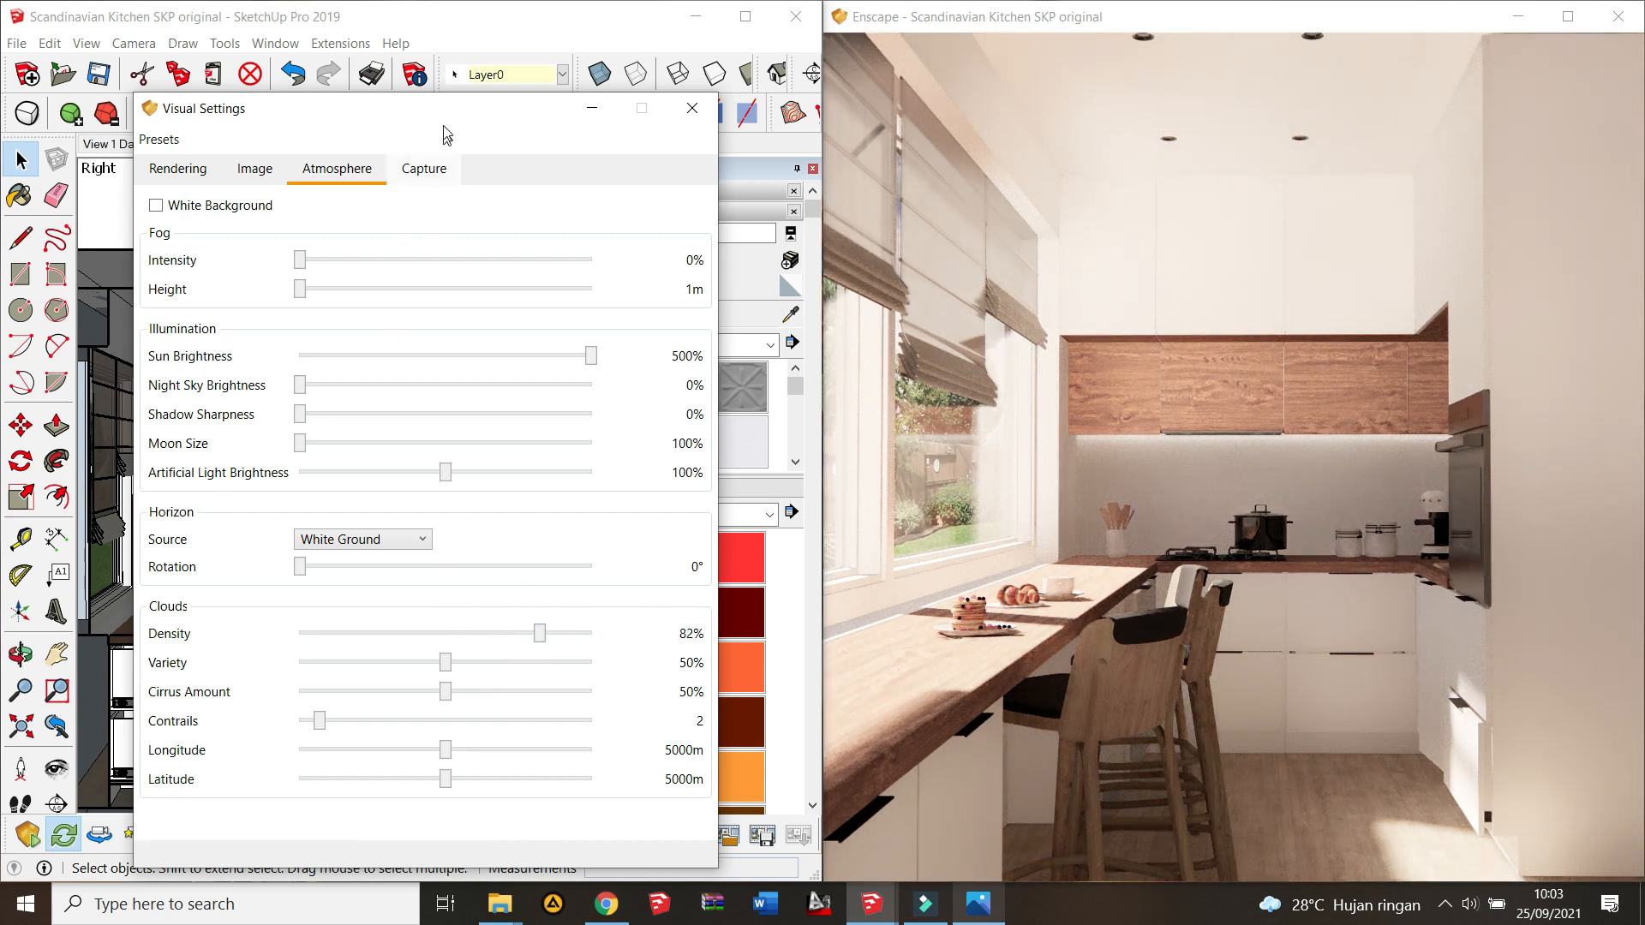
{"action": "left_click", "coordinate": [431, 167]}
{"action": "mouse_move", "coordinate": [1184, 522]}
{"action": "left_mouse_down"}
{"action": "mouse_move", "coordinate": [1525, 521]}
{"action": "mouse_move", "coordinate": [1175, 516]}
{"action": "left_mouse_up"}
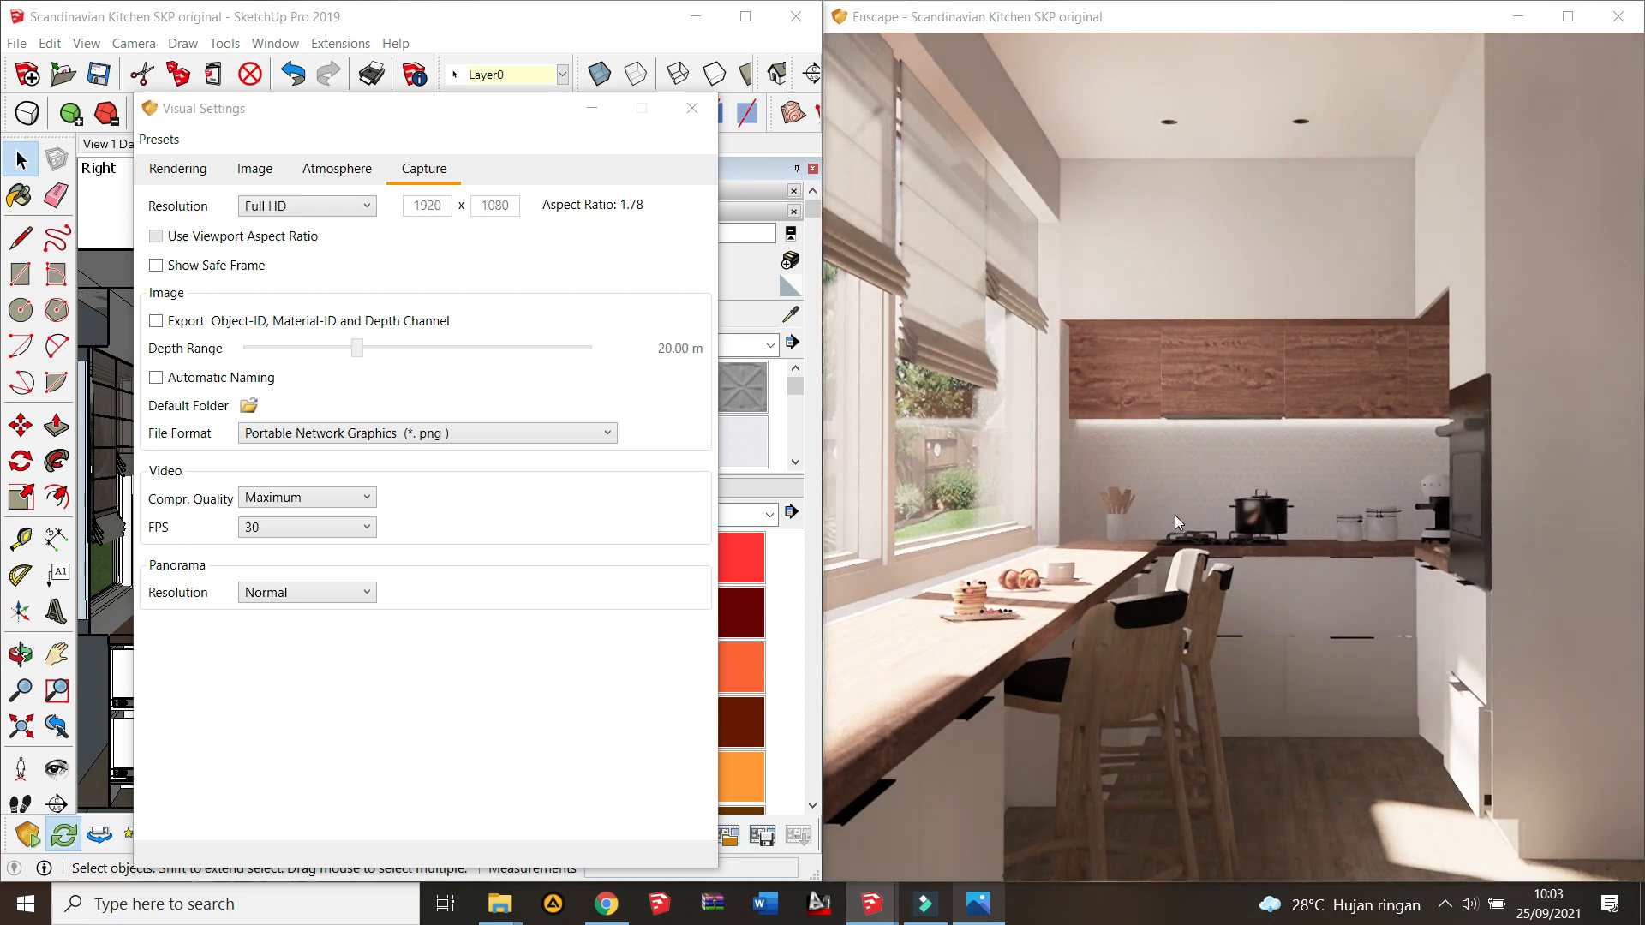
Step: Set a custom capture resolution of 1920 x 2400 and show the safe frame
{"action": "left_click", "coordinate": [446, 169]}
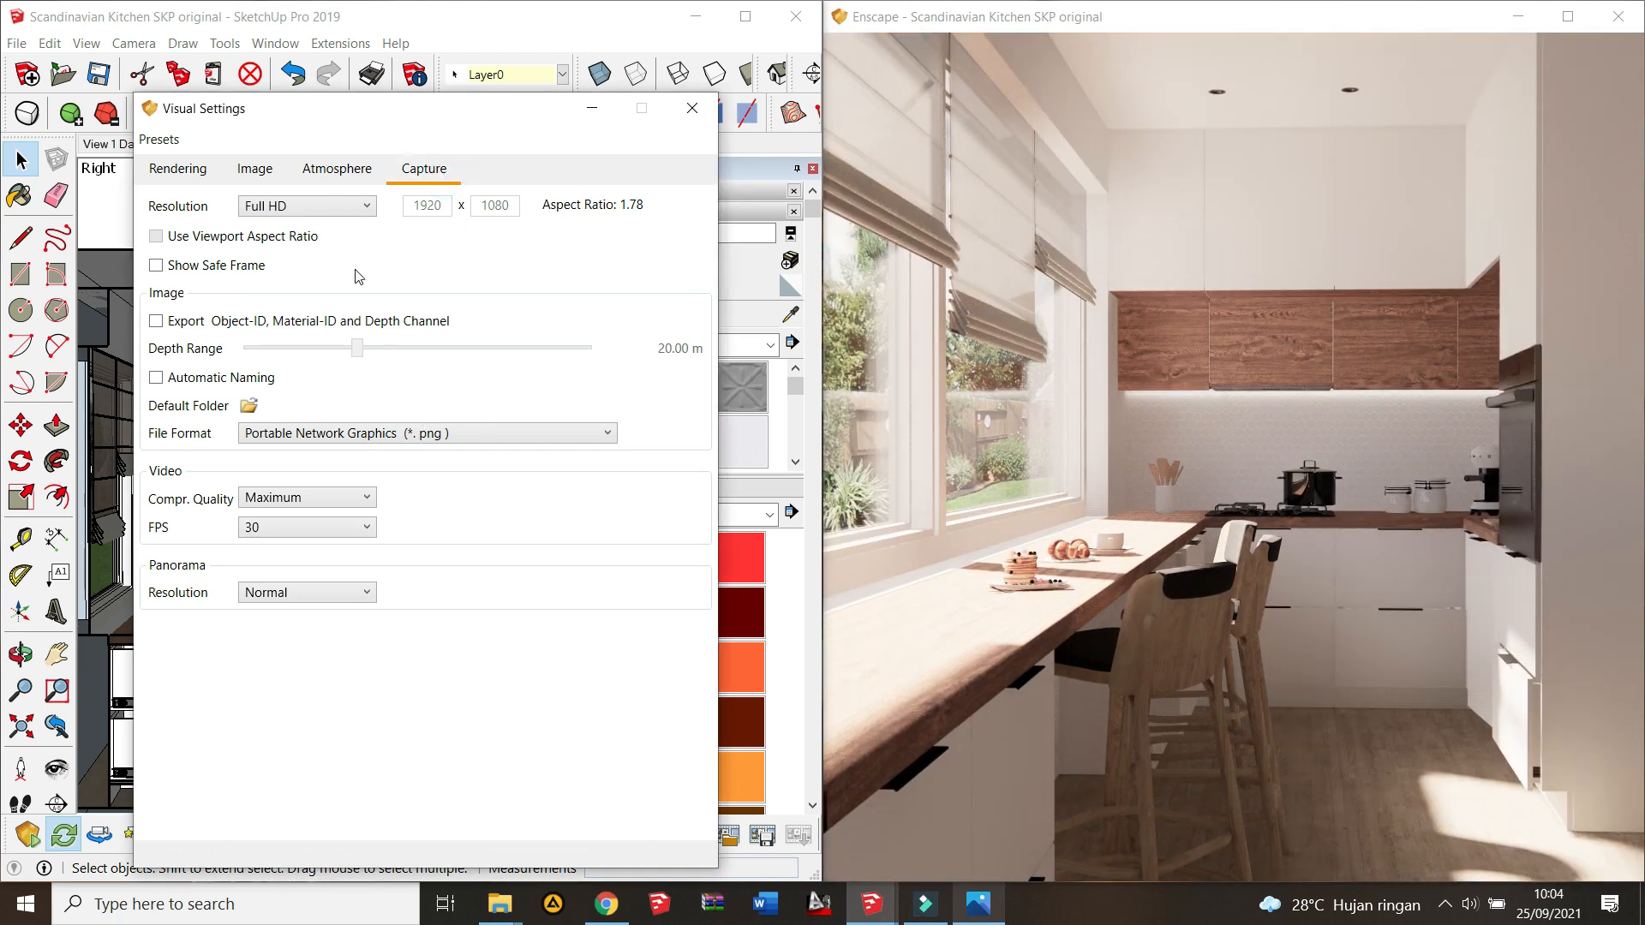
{"action": "left_click", "coordinate": [278, 206]}
{"action": "left_click", "coordinate": [265, 333]}
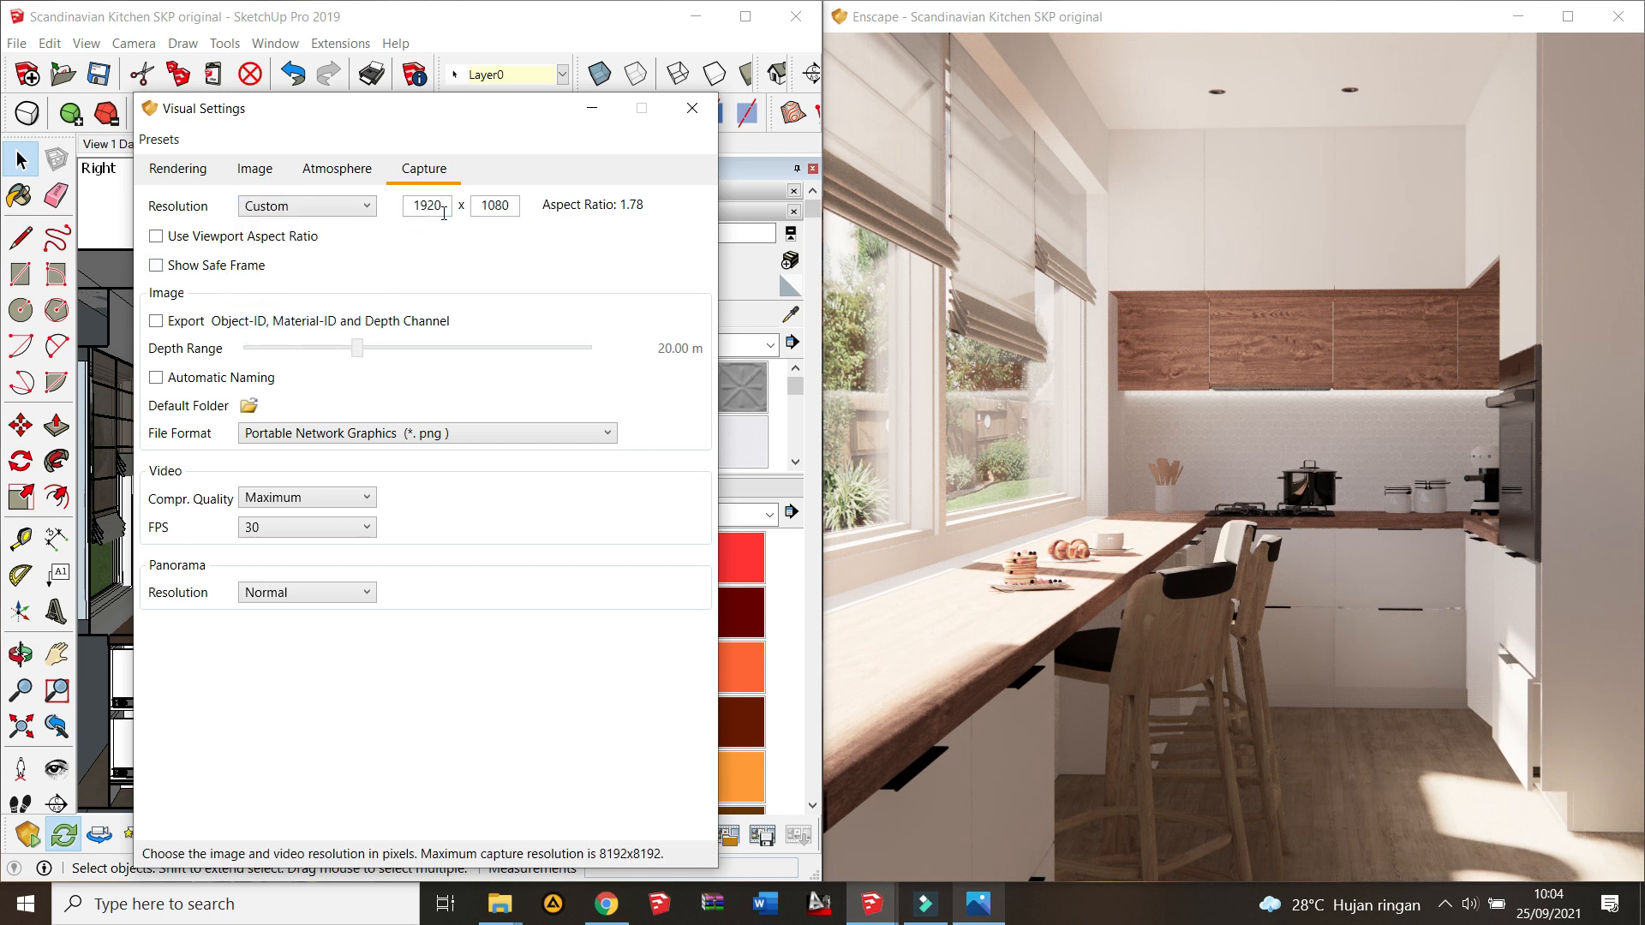
{"action": "double_click", "coordinate": [480, 210]}
{"action": "type", "text": "24"}
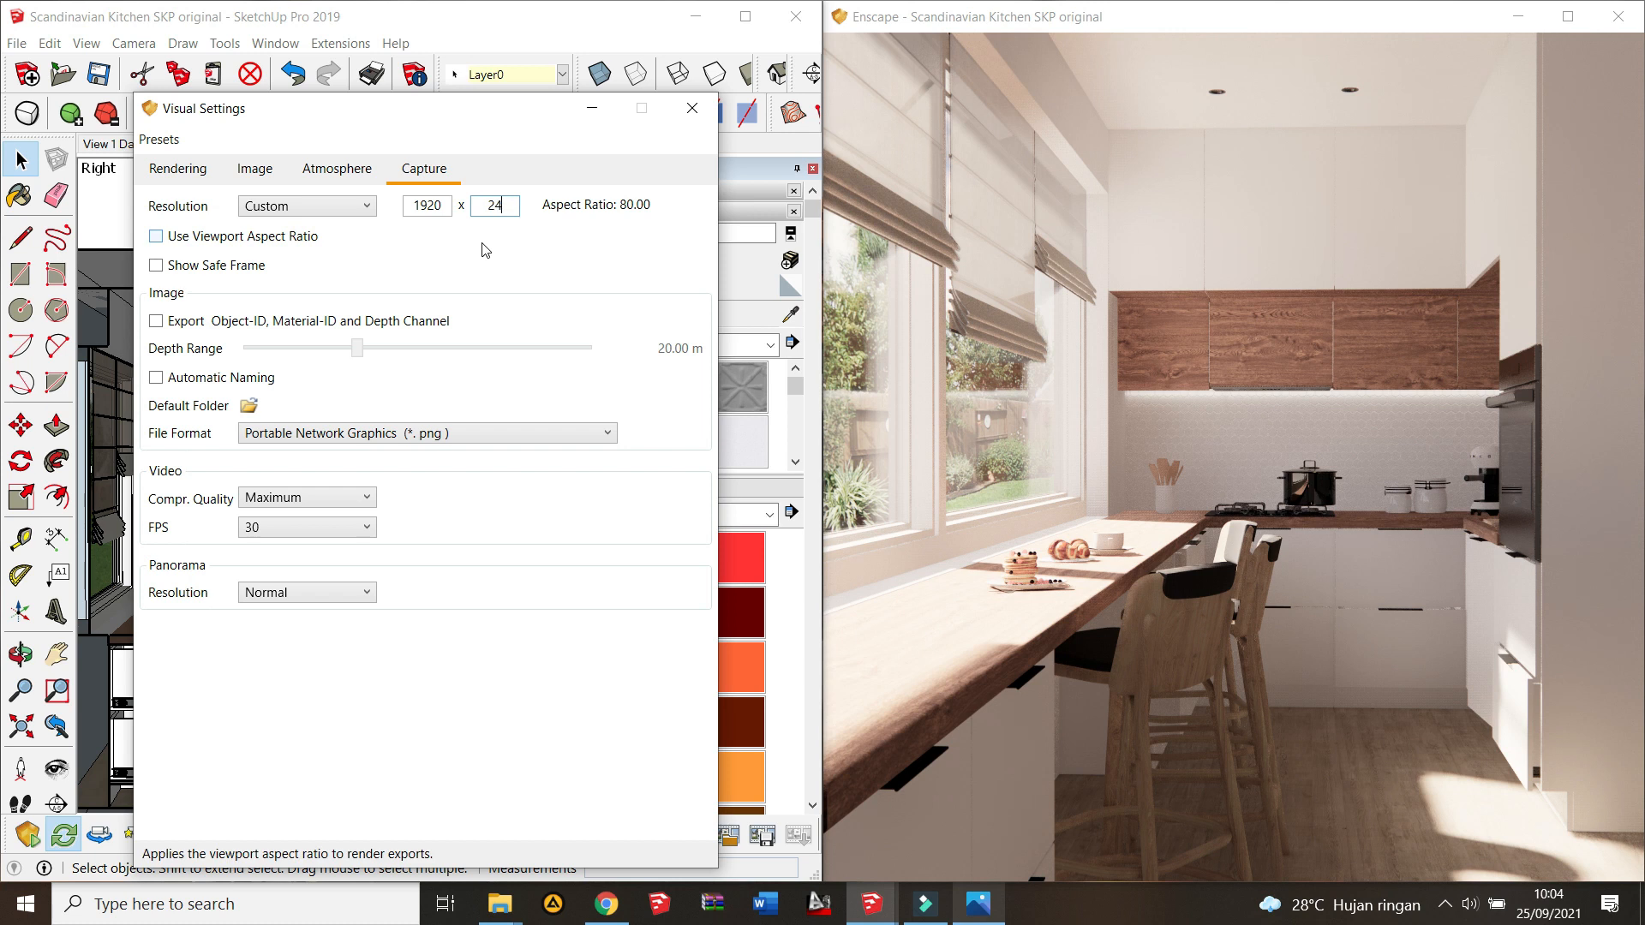
{"action": "type", "text": "00"}
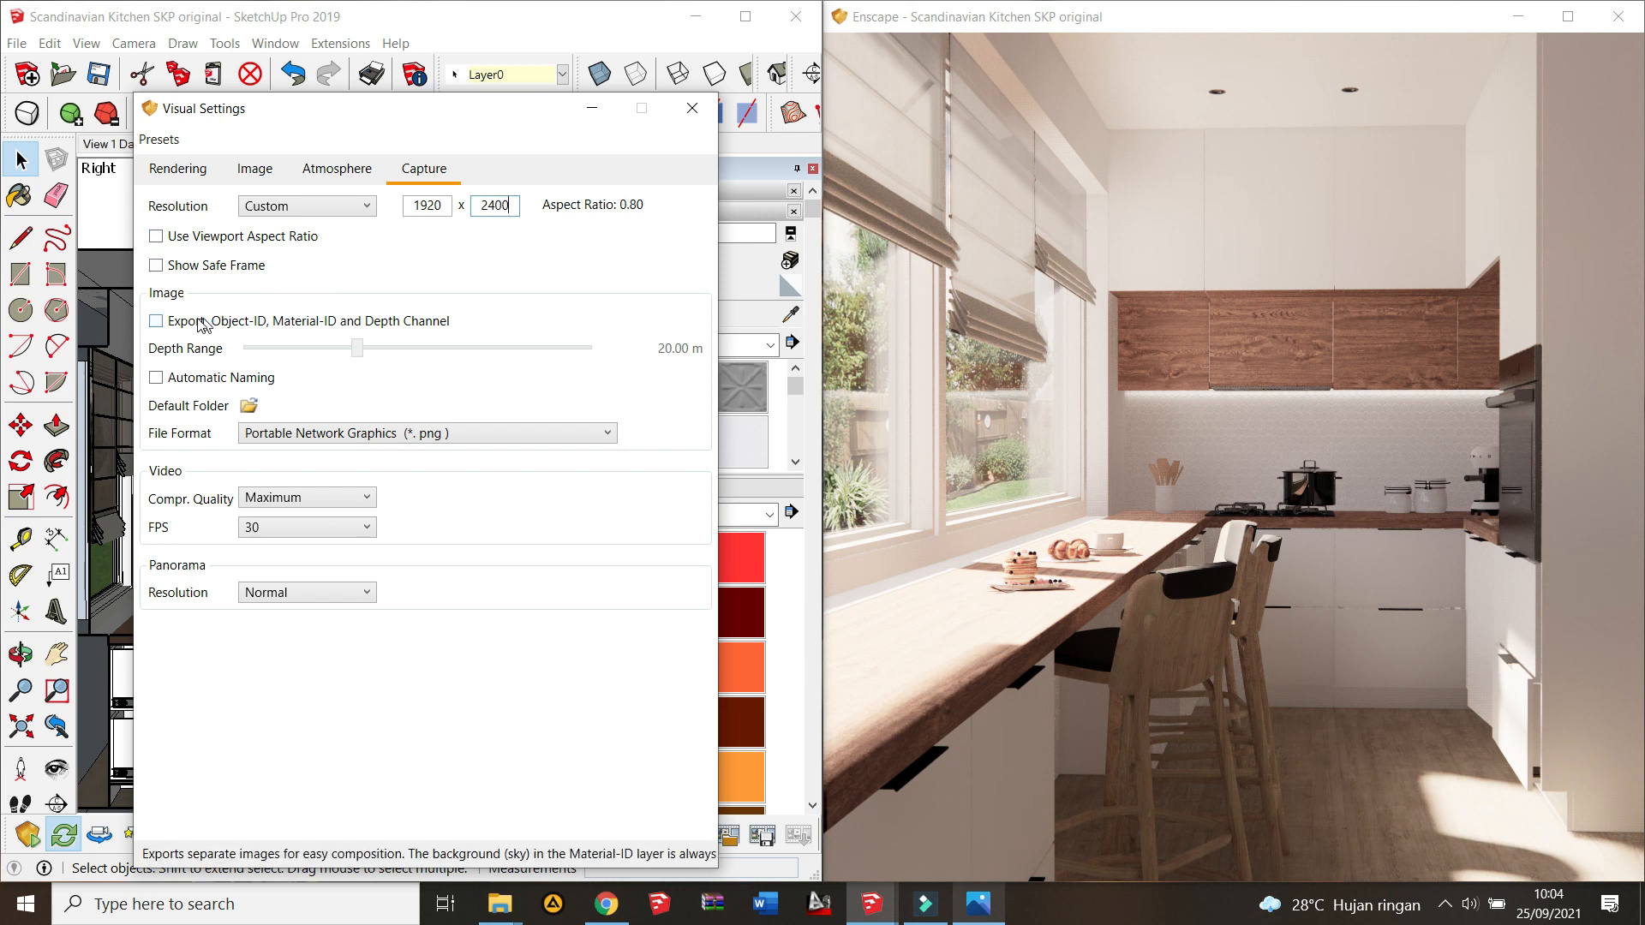
{"action": "left_click", "coordinate": [160, 268]}
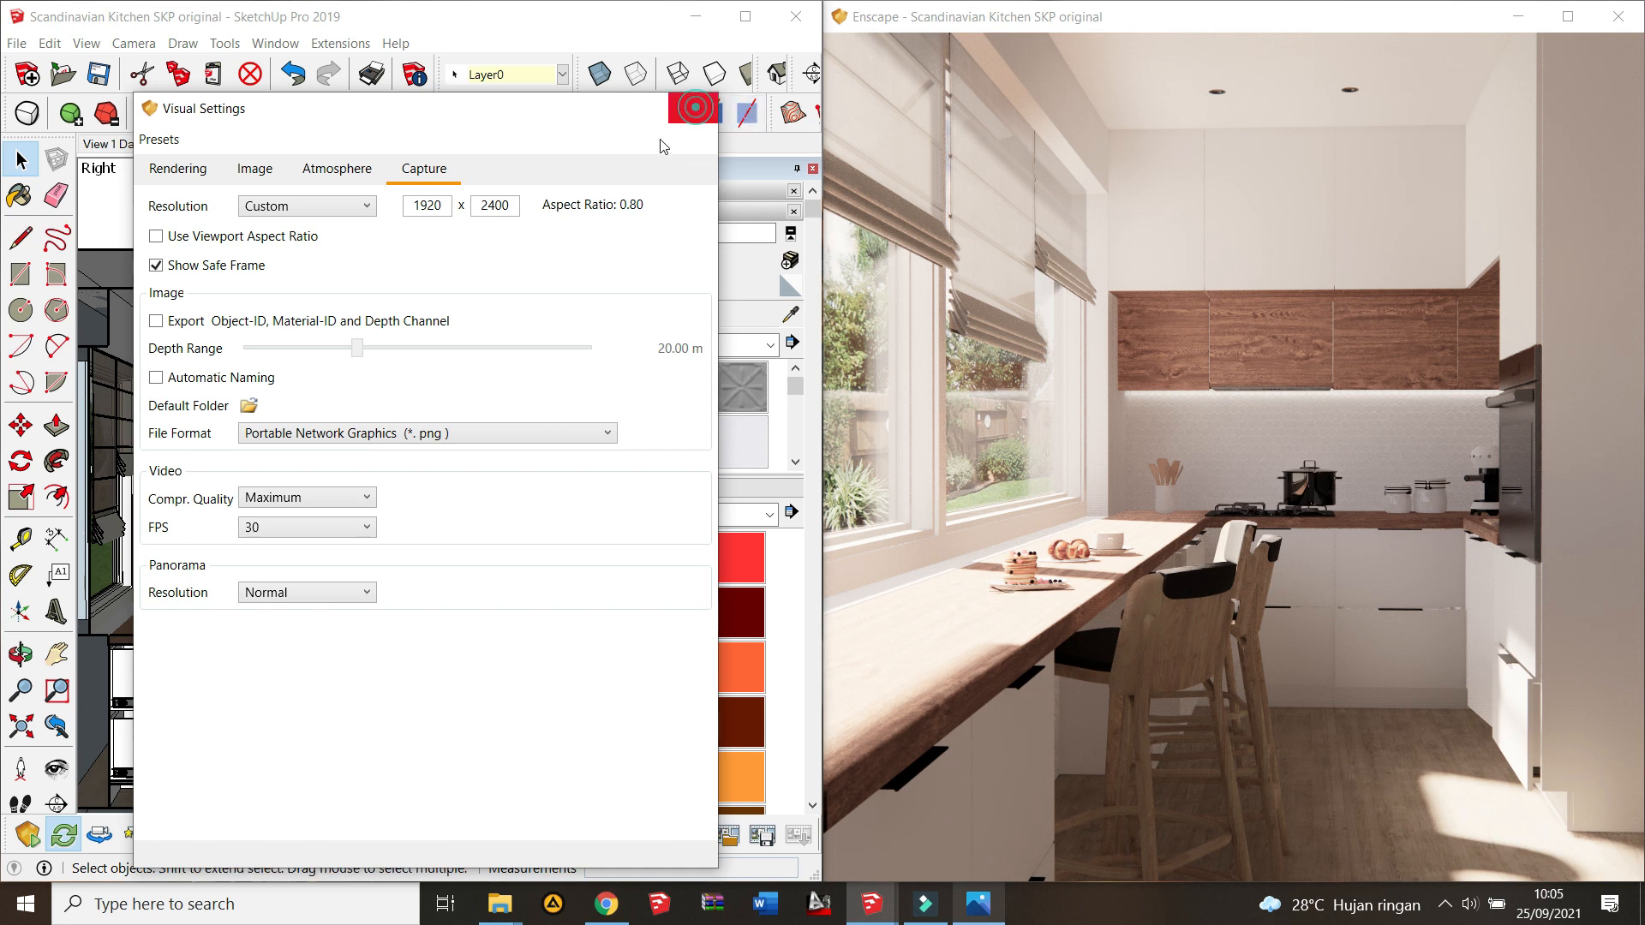
Step: Close the visual settings and compare the render with the reference photo 01.jpg
{"action": "left_click", "coordinate": [692, 107]}
{"action": "middle_click_drag", "start_coordinate": [286, 571], "coordinate": [288, 591]}
{"action": "left_click", "coordinate": [990, 906]}
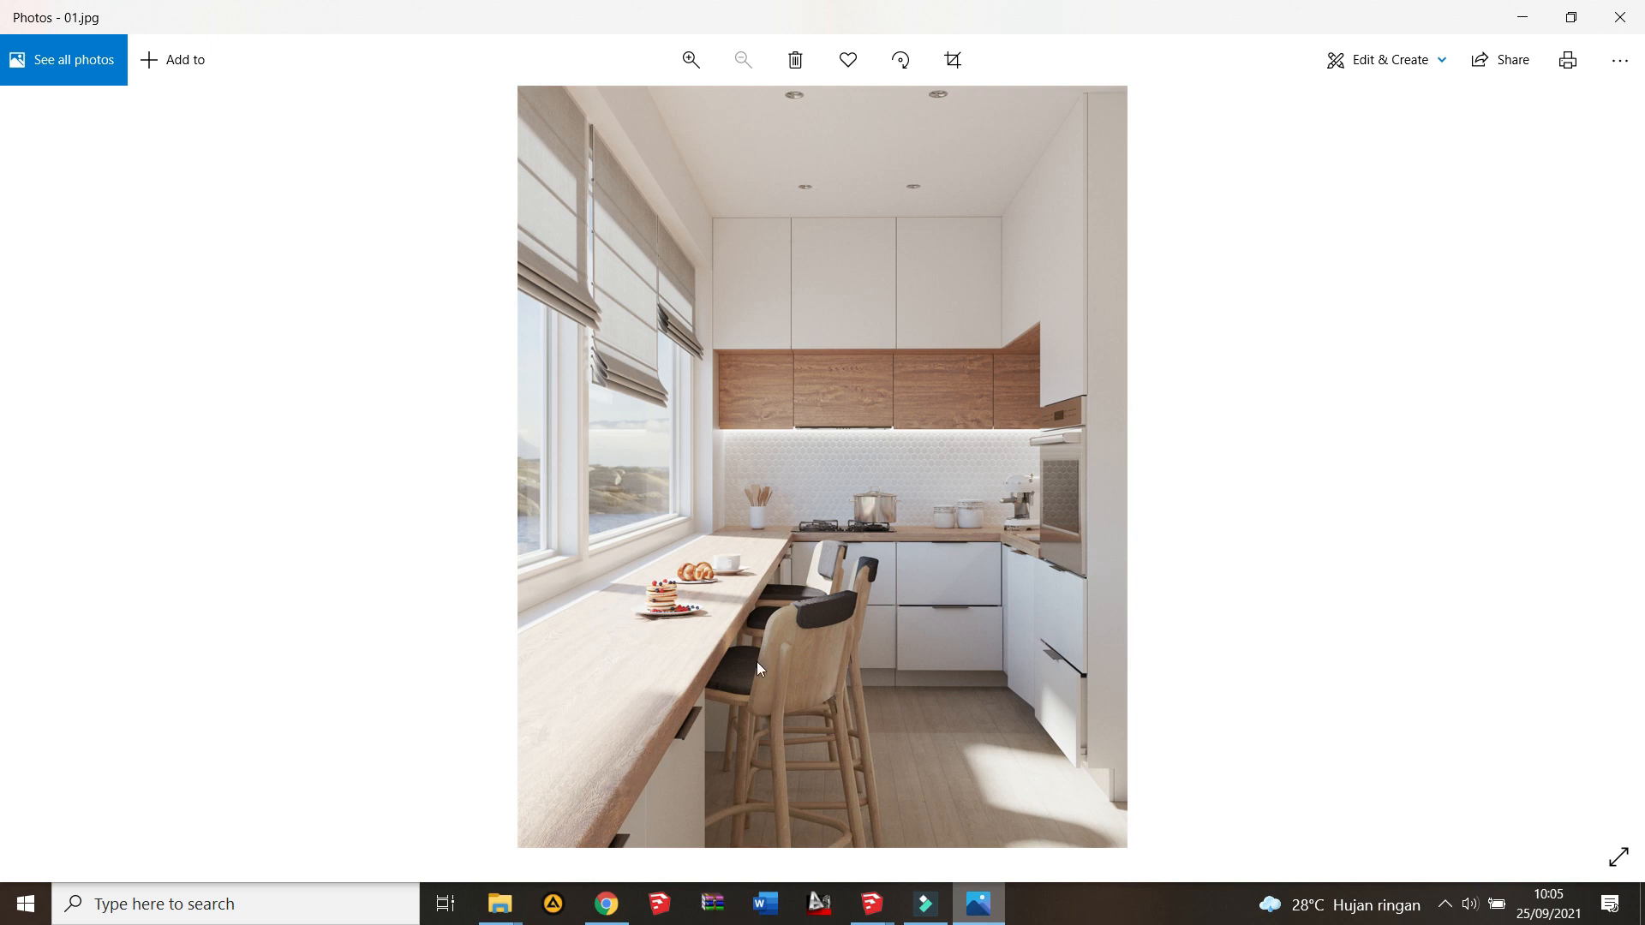
{"action": "left_click", "coordinate": [1523, 17]}
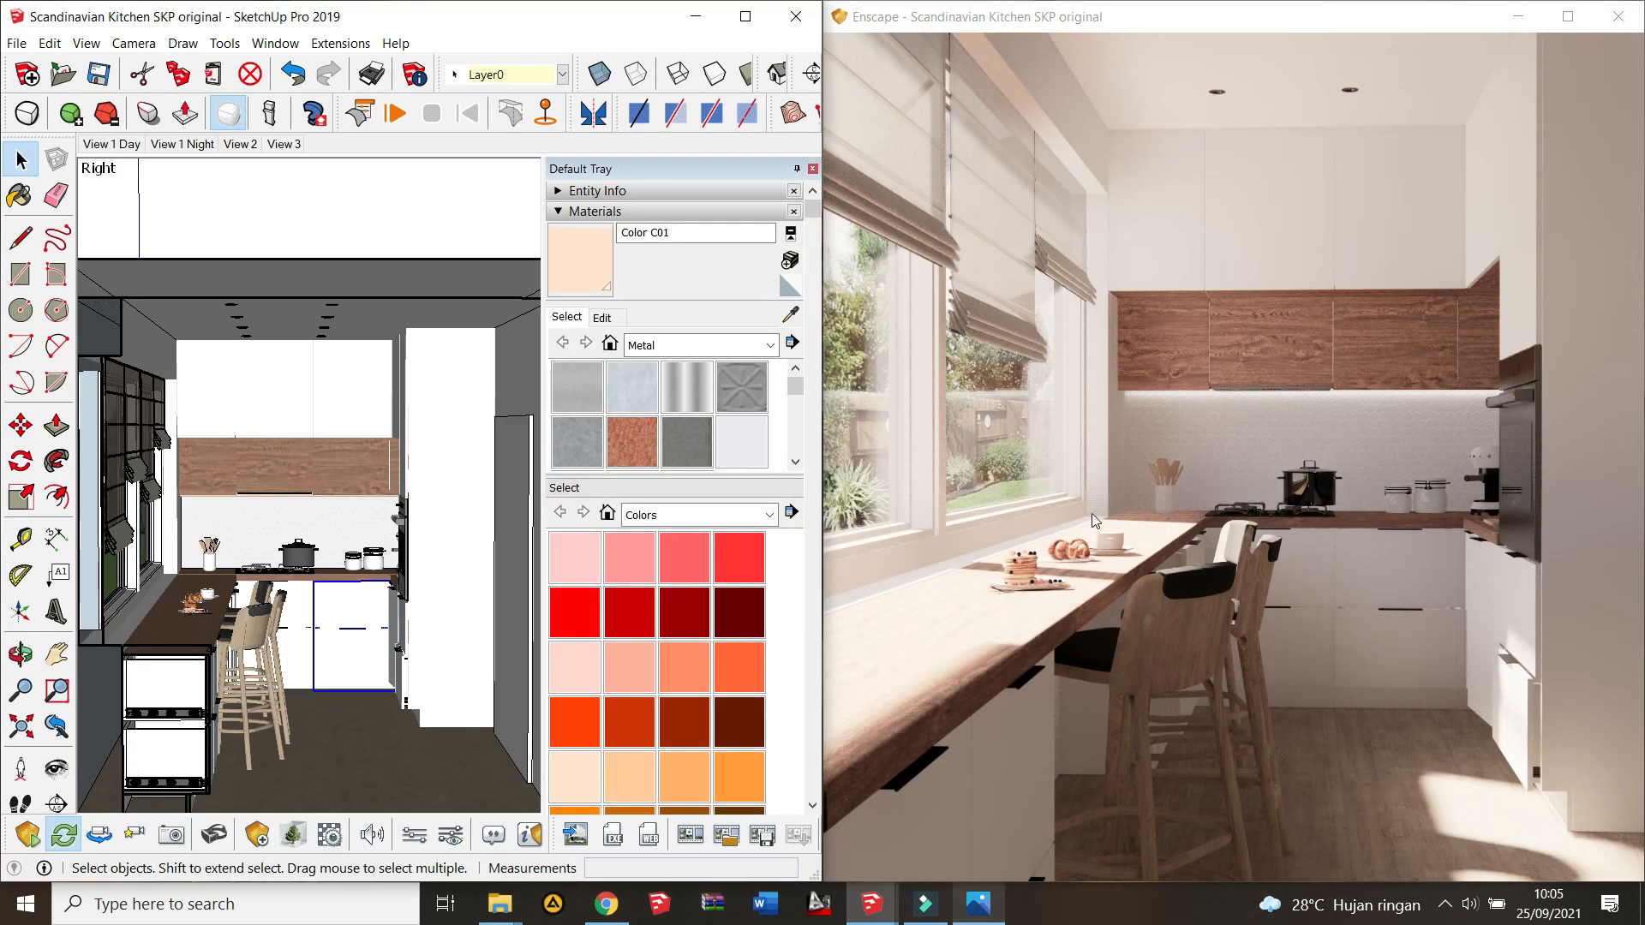
Step: Sample the wood material from the bar chair's backrest and rename it Chair Woodmarble
{"action": "scroll", "coordinate": [189, 664], "scroll_direction": "up", "scroll_amount": 5}
{"action": "middle_click_drag", "start_coordinate": [210, 638], "coordinate": [244, 612]}
{"action": "scroll", "coordinate": [244, 613], "scroll_direction": "up", "scroll_amount": 3}
{"action": "middle_click_drag", "start_coordinate": [244, 613], "coordinate": [294, 574]}
{"action": "left_click", "coordinate": [791, 315]}
{"action": "left_click", "coordinate": [419, 592]}
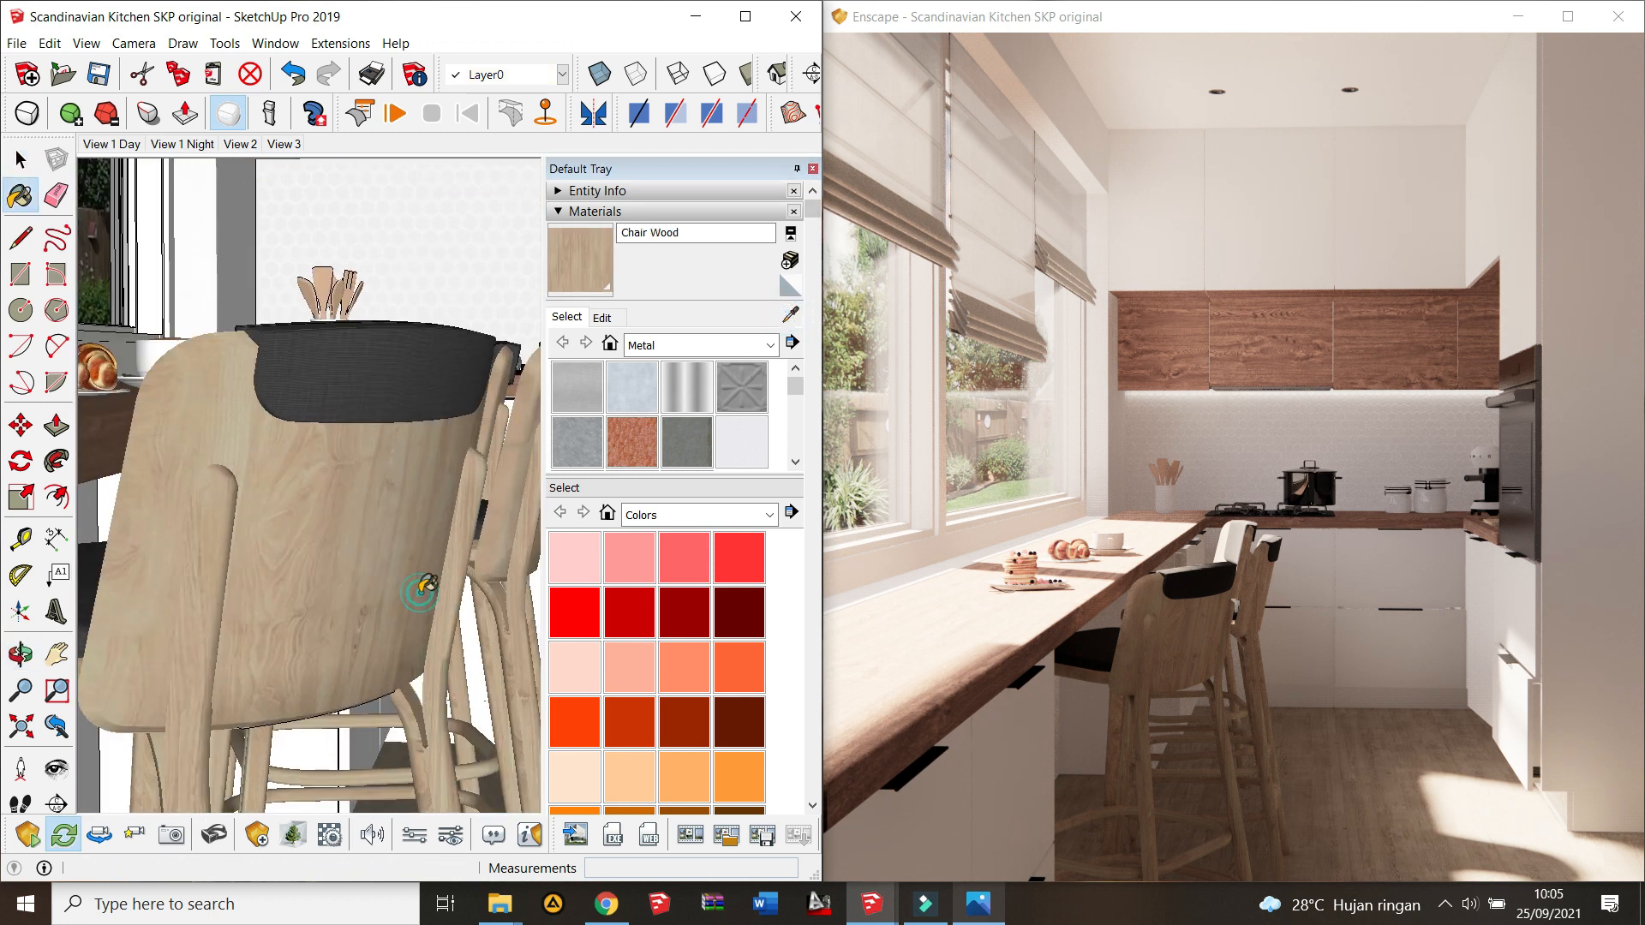
{"action": "left_click", "coordinate": [684, 234]}
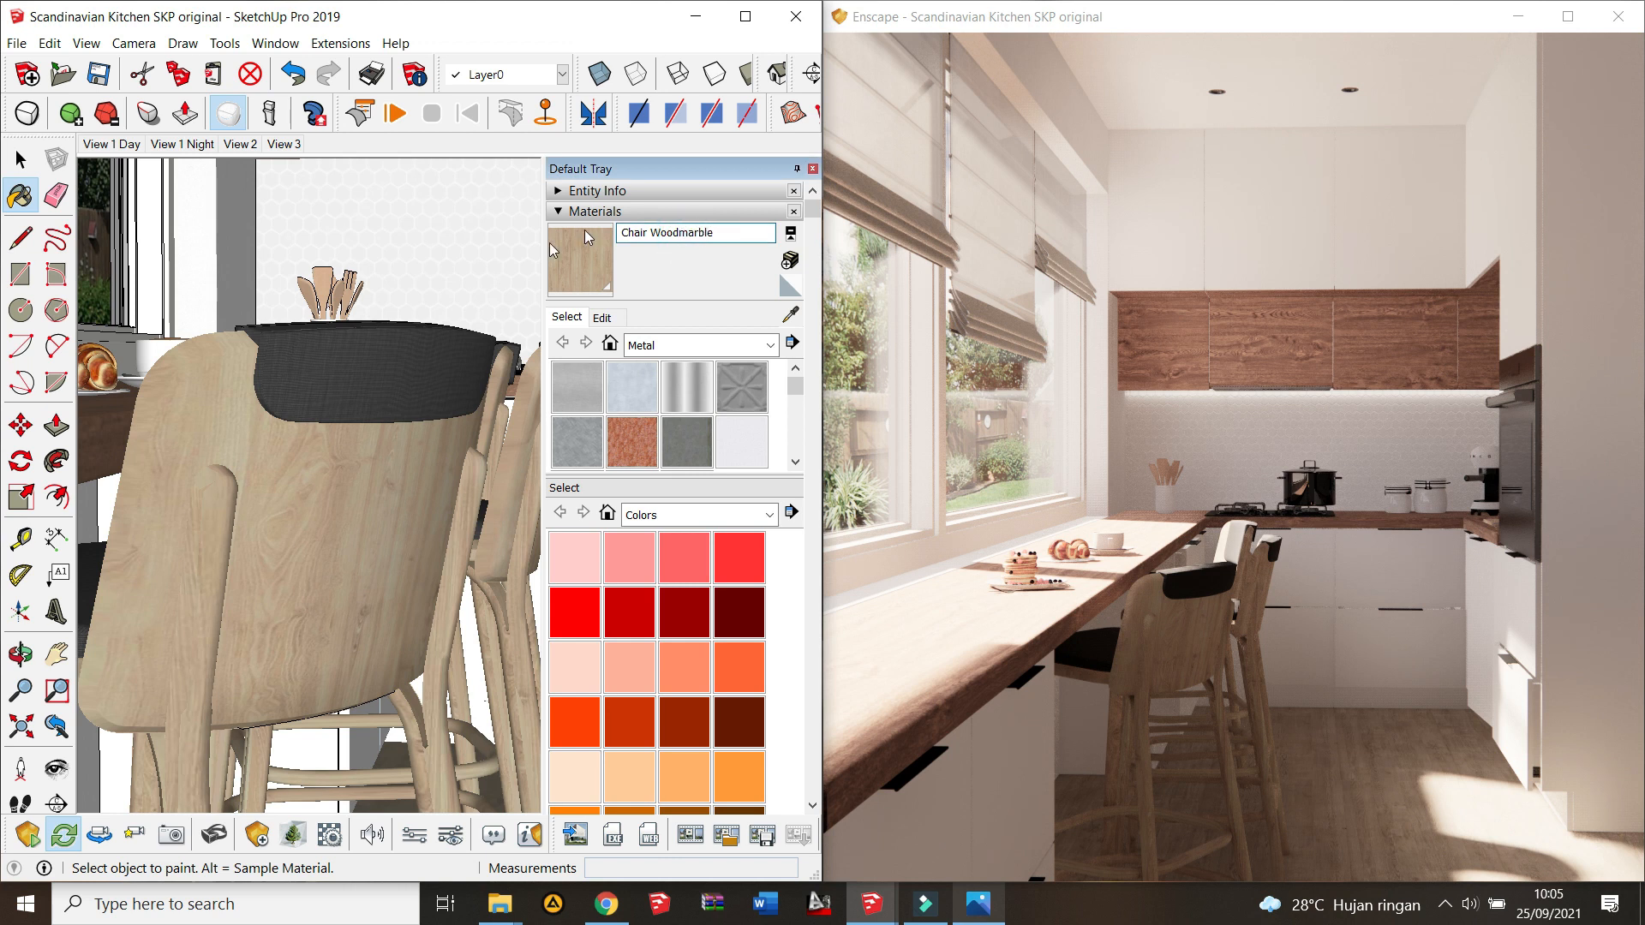
Step: Set the reflection roughness of the Chair Woodmarble material to 34.1% in the Enscape material editor
{"action": "left_click", "coordinate": [21, 159]}
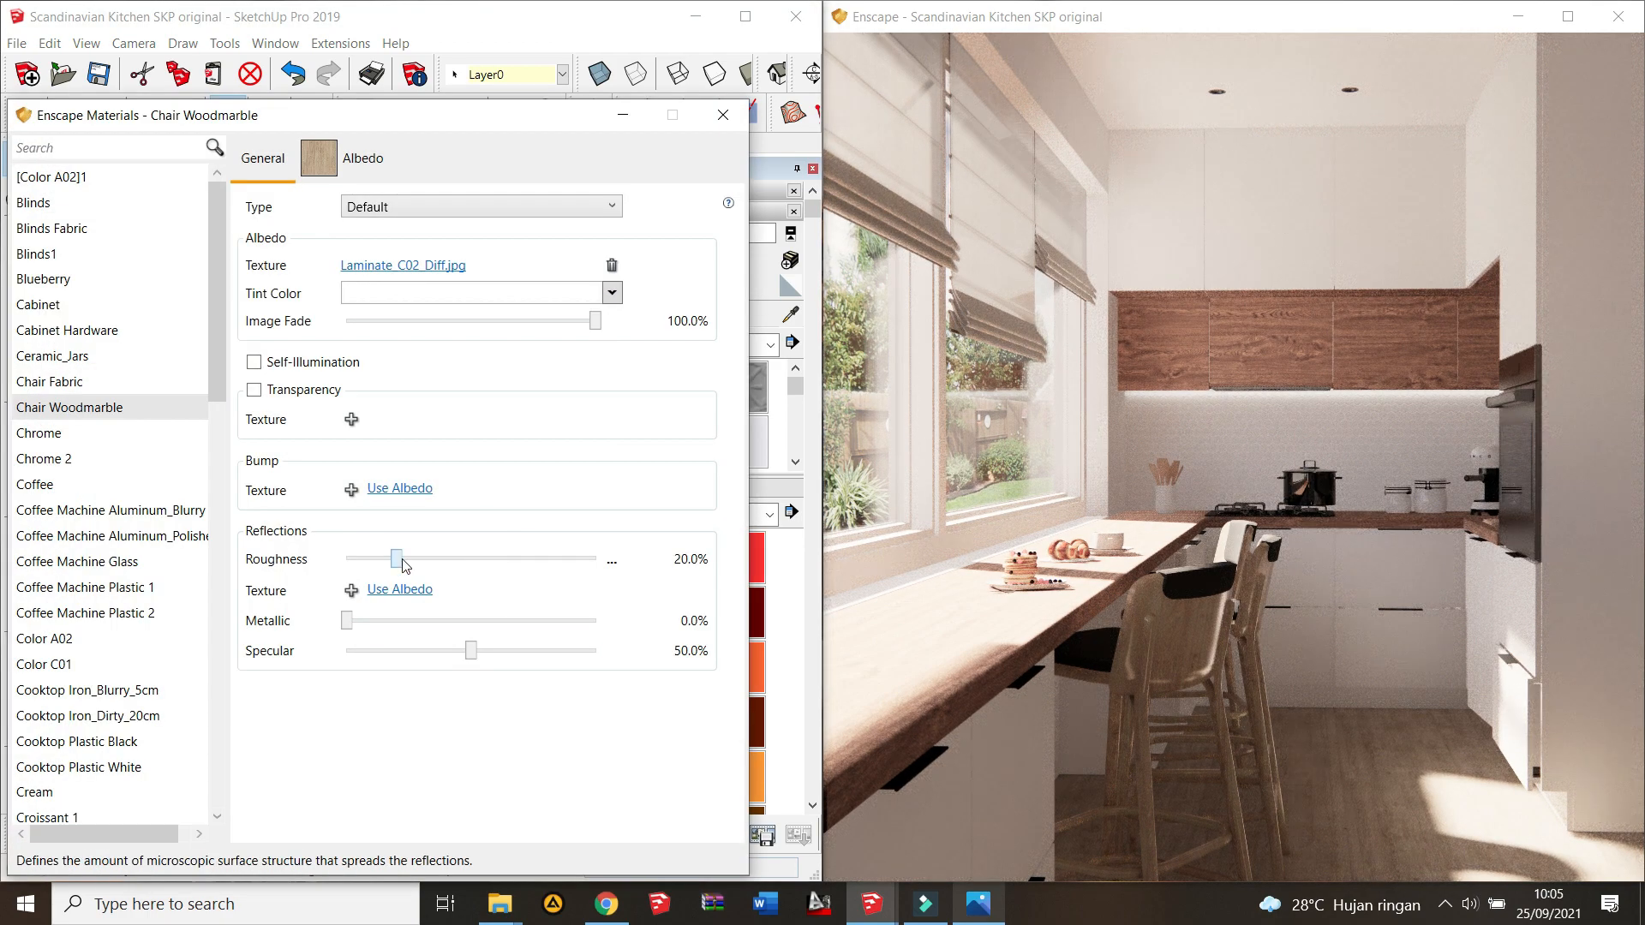
{"action": "left_click_drag", "start_coordinate": [402, 563], "coordinate": [439, 568]}
{"action": "left_click_drag", "start_coordinate": [430, 558], "coordinate": [431, 557]}
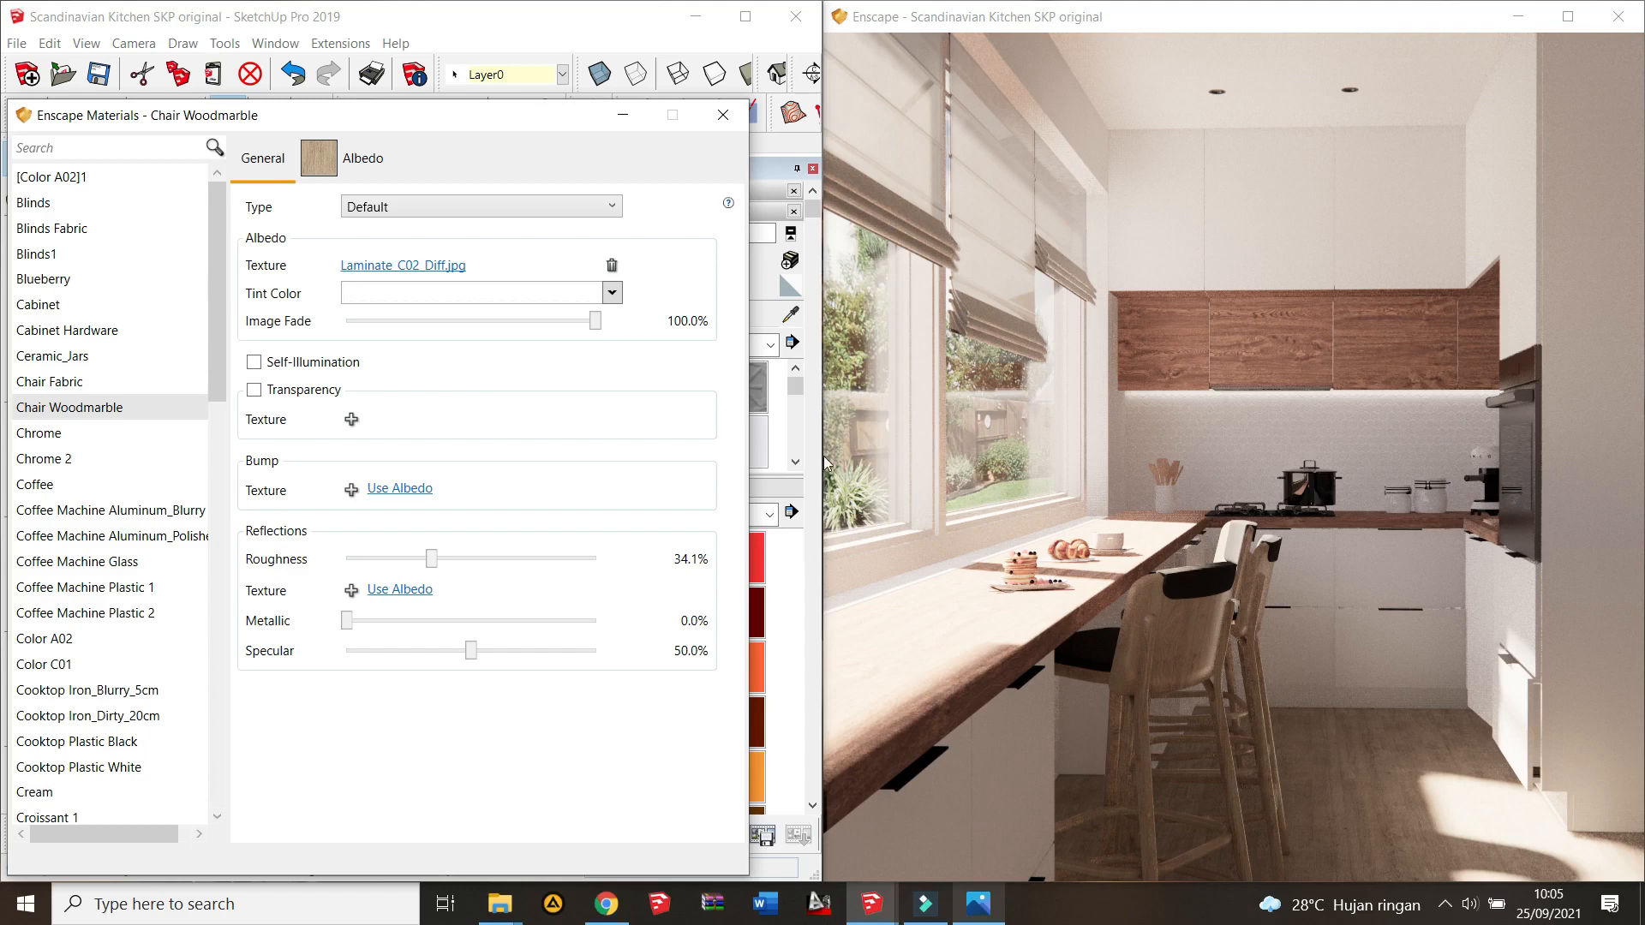
{"action": "left_click", "coordinate": [723, 114]}
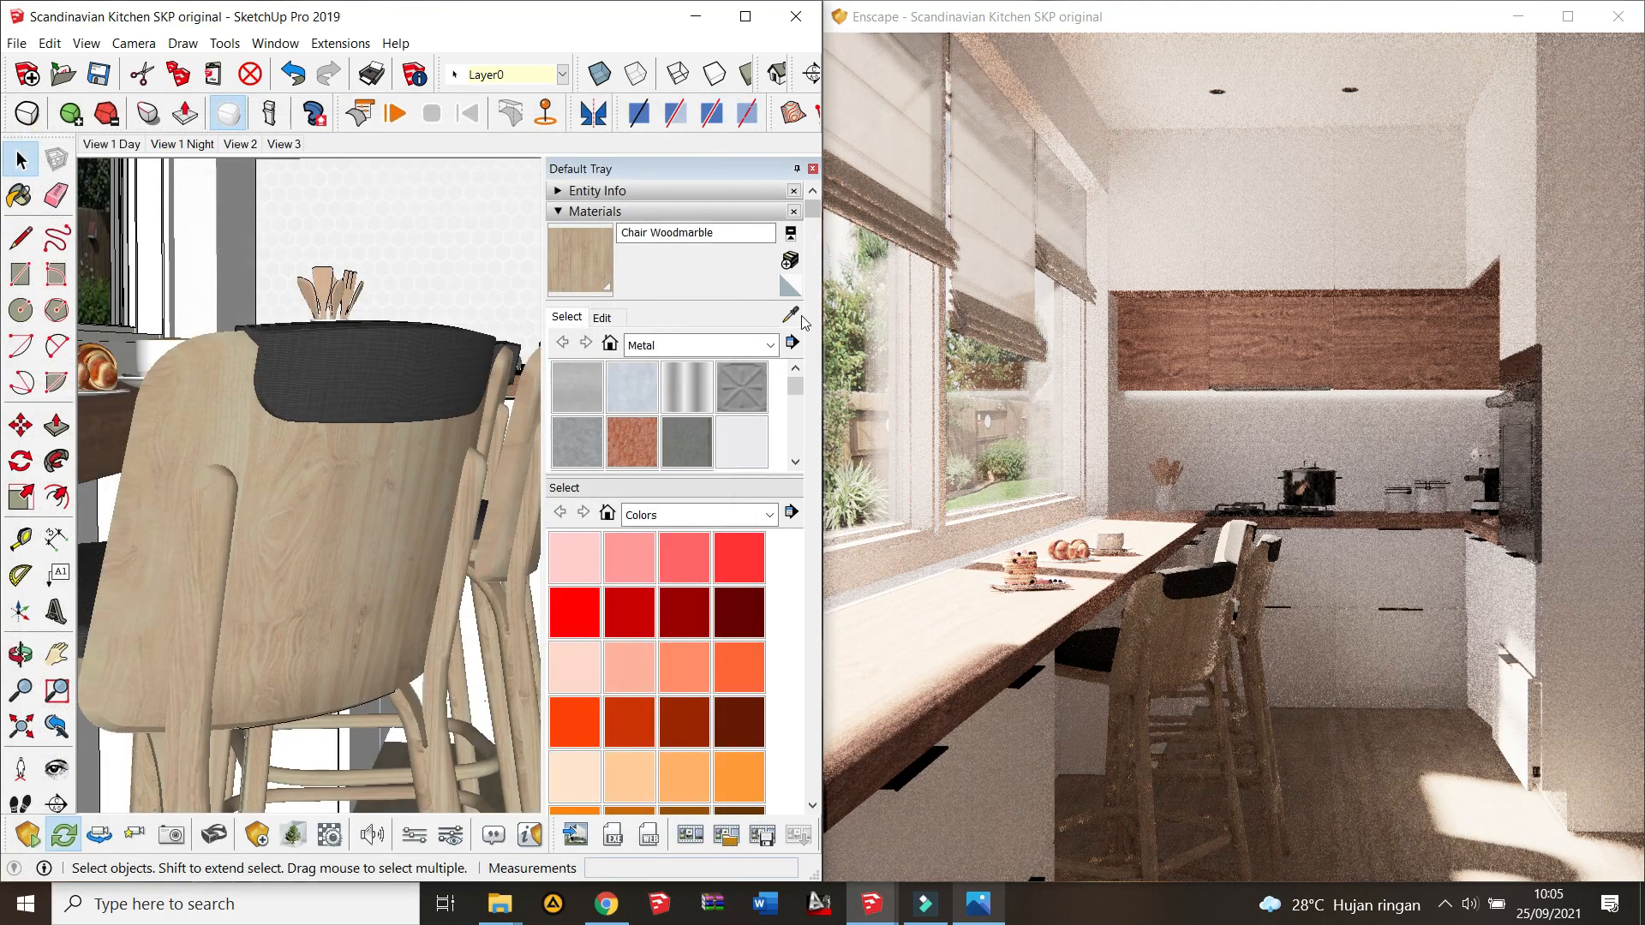
Step: Sample the bar counter's WoodFine07 material and use its albedo as a bump map with an amount of 1.68
{"action": "middle_click_drag", "start_coordinate": [254, 518], "coordinate": [503, 464], "text": "shift"}
{"action": "scroll", "coordinate": [253, 641], "scroll_direction": "up", "scroll_amount": 3}
{"action": "left_click", "coordinate": [312, 573]}
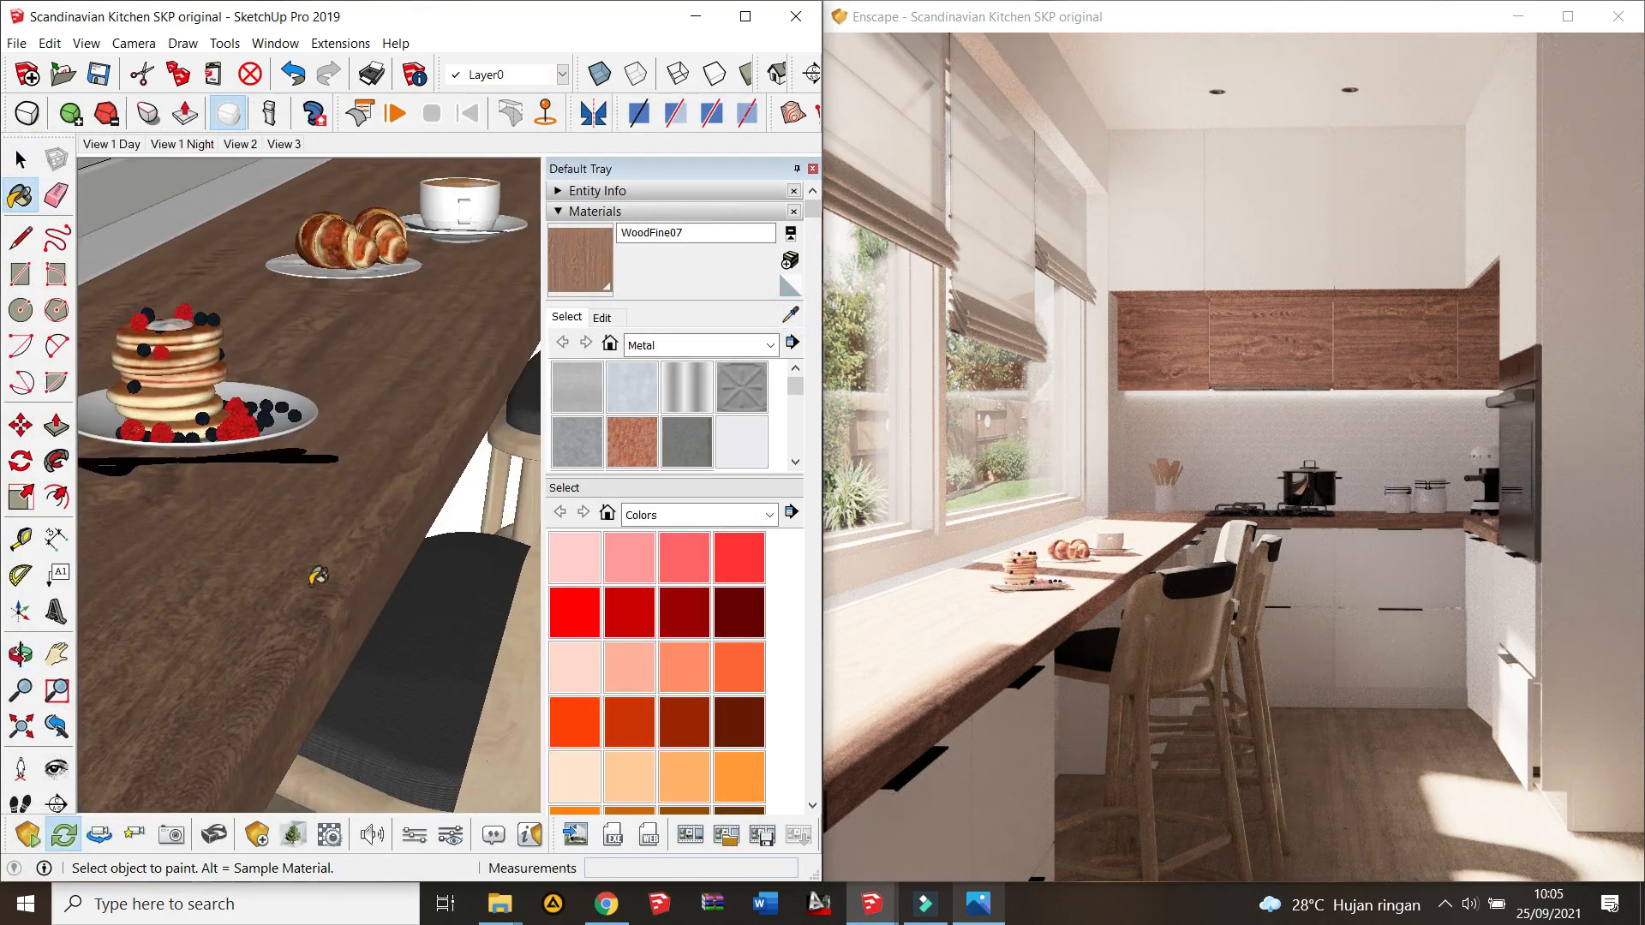
{"action": "scroll", "coordinate": [313, 569], "scroll_direction": "down", "scroll_amount": 1}
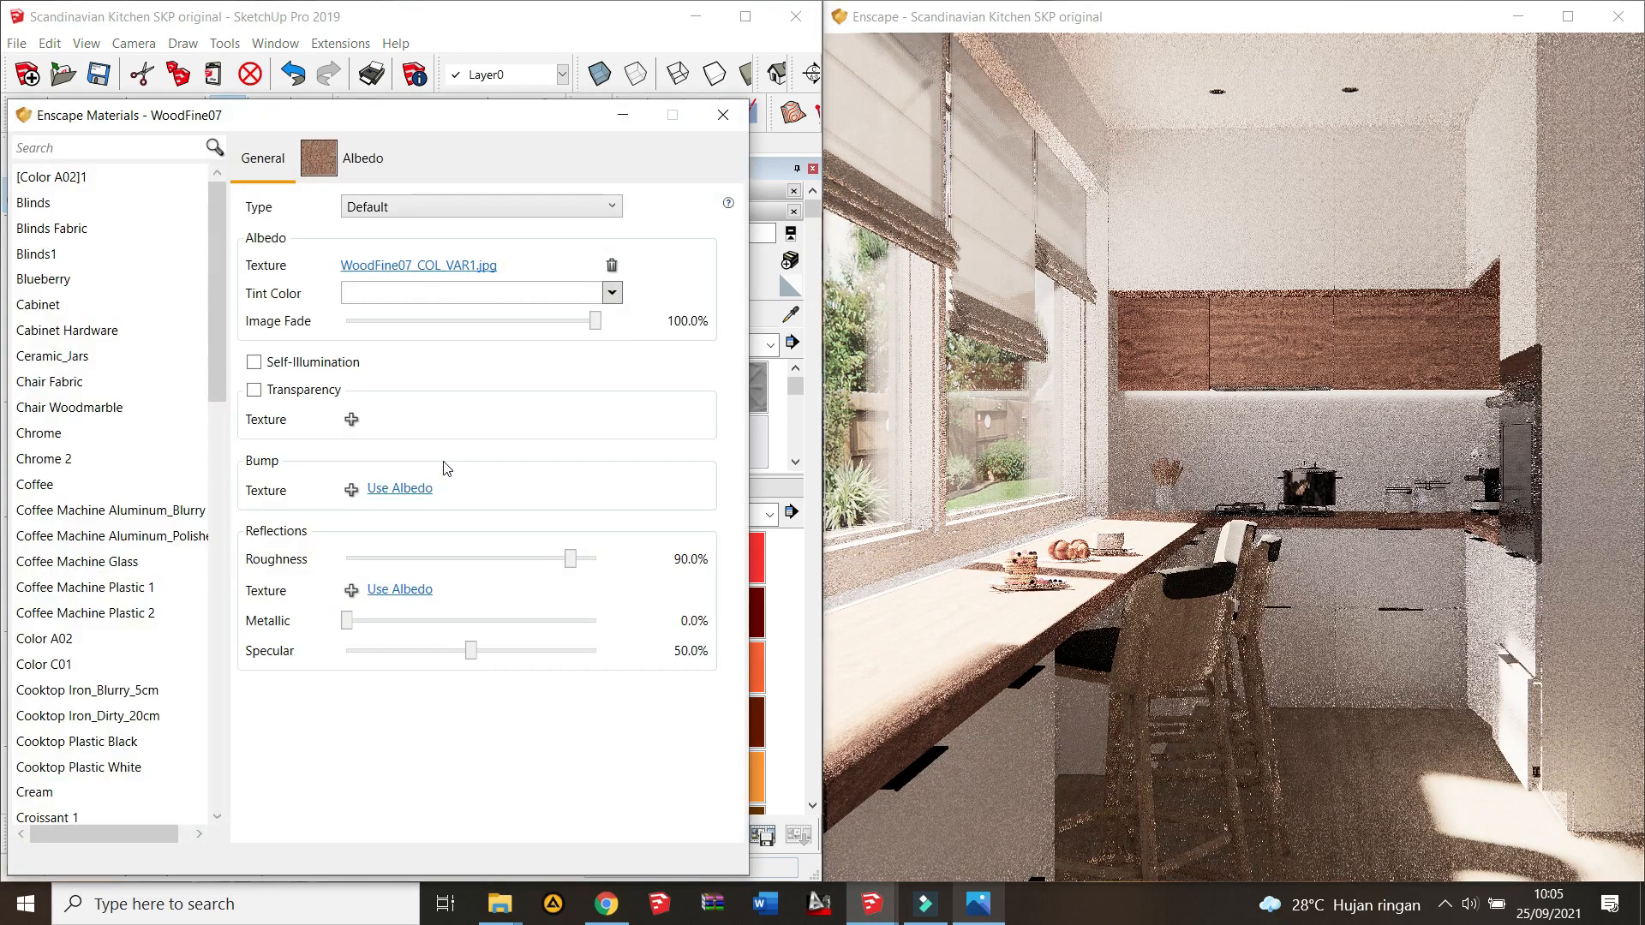
{"action": "left_click", "coordinate": [403, 489]}
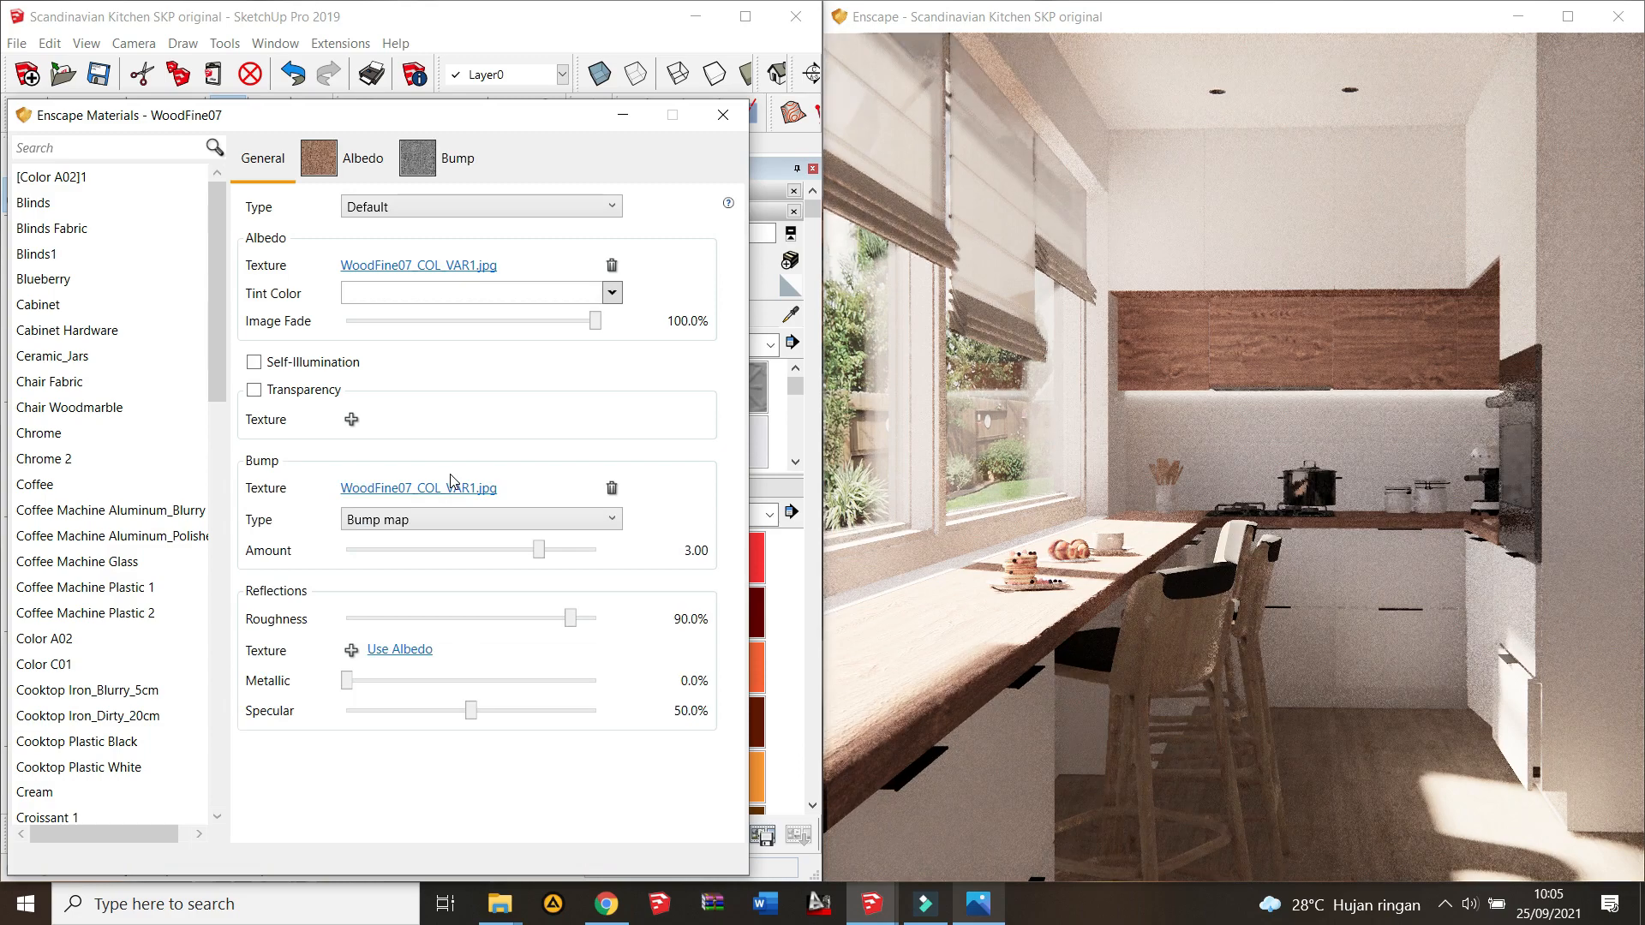
{"action": "left_click_drag", "start_coordinate": [540, 551], "coordinate": [525, 561]}
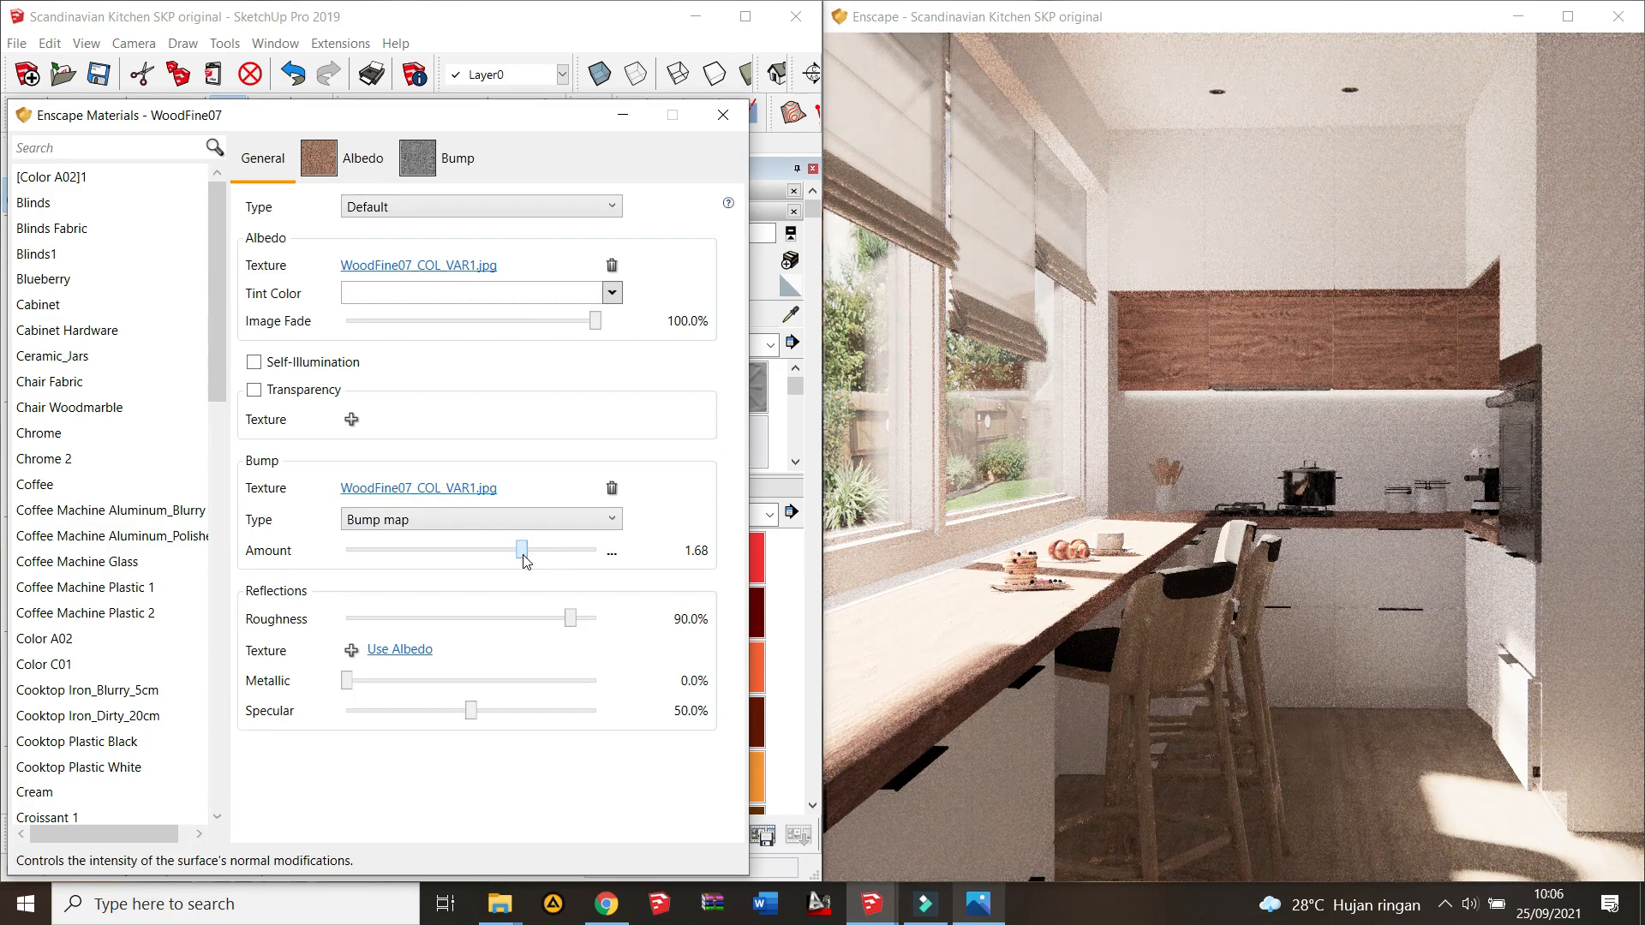
{"action": "left_click", "coordinate": [723, 115]}
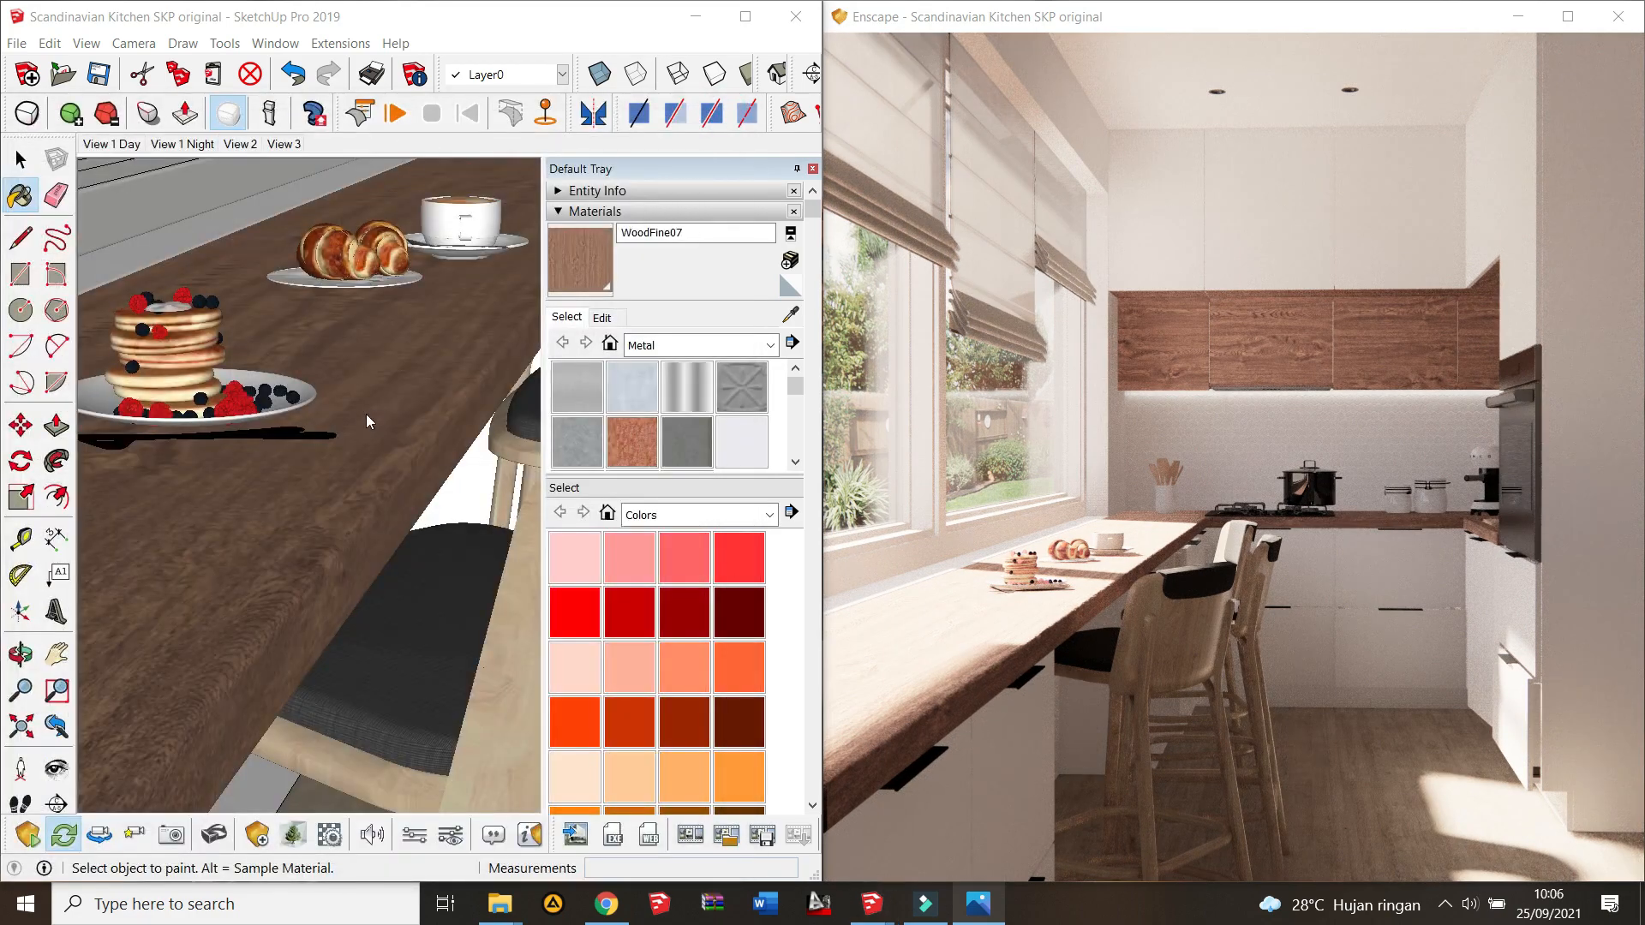
Step: Examine the wood tone of the cabinets and counter in the reference photo 01.jpg
{"action": "mouse_move", "coordinate": [357, 369]}
{"action": "middle_mouse_down"}
{"action": "mouse_move", "coordinate": [324, 465]}
{"action": "mouse_move", "coordinate": [357, 411]}
{"action": "mouse_move", "coordinate": [420, 445]}
{"action": "mouse_move", "coordinate": [360, 467]}
{"action": "middle_mouse_up"}
{"action": "left_click", "coordinate": [537, 540]}
{"action": "left_click", "coordinate": [980, 915]}
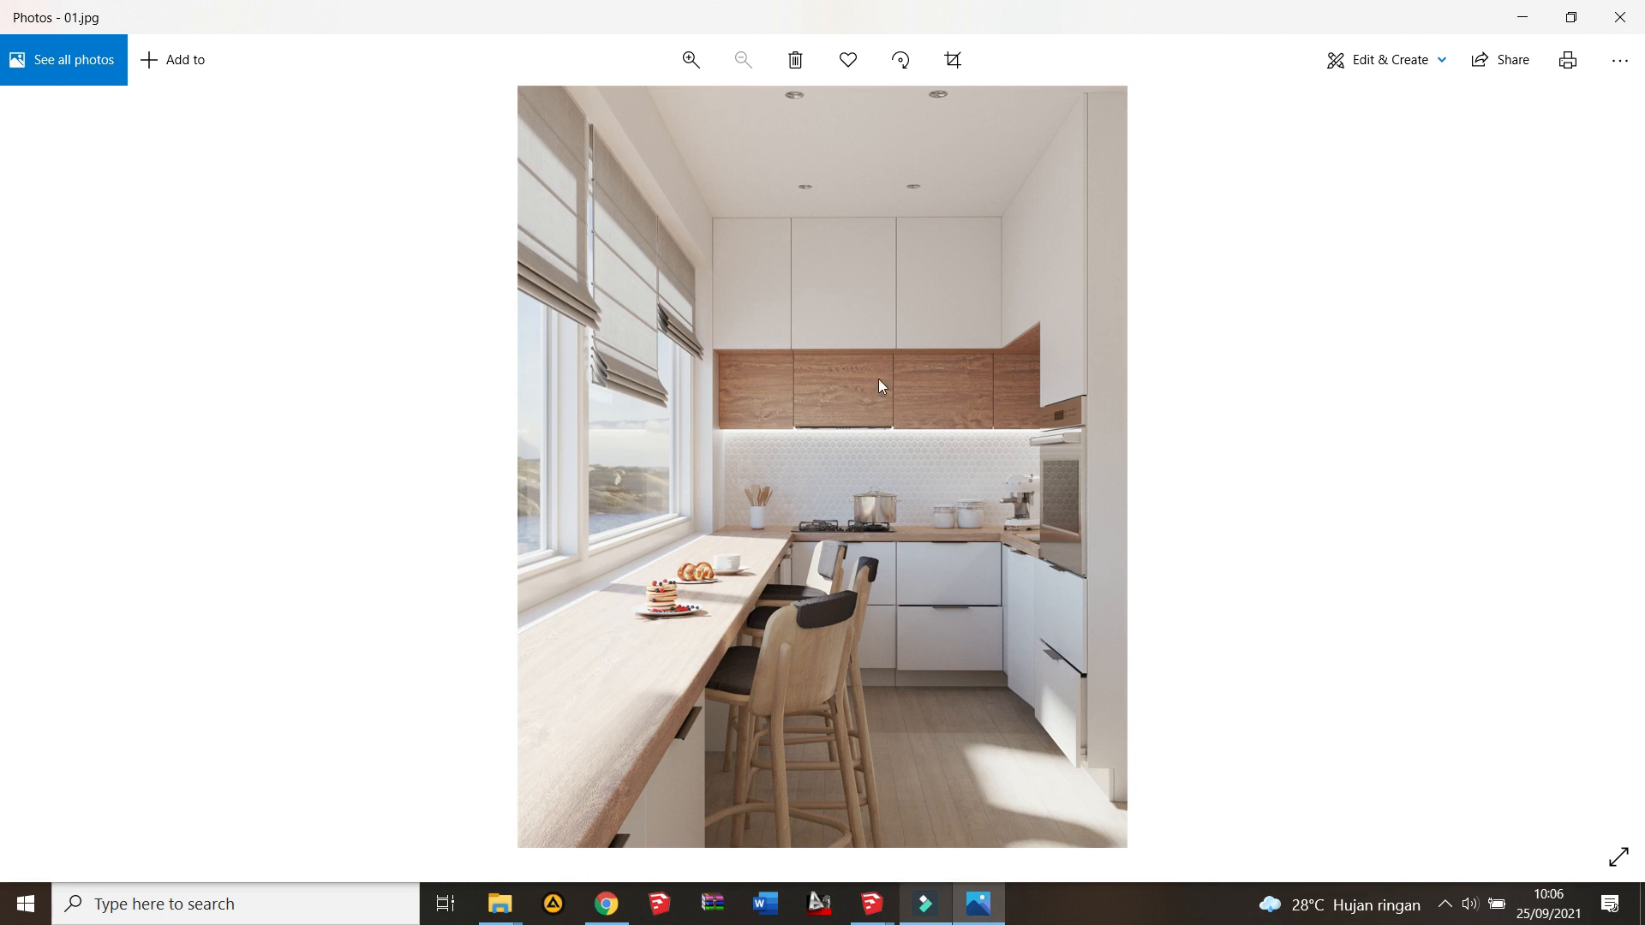
{"action": "left_click", "coordinate": [1521, 19]}
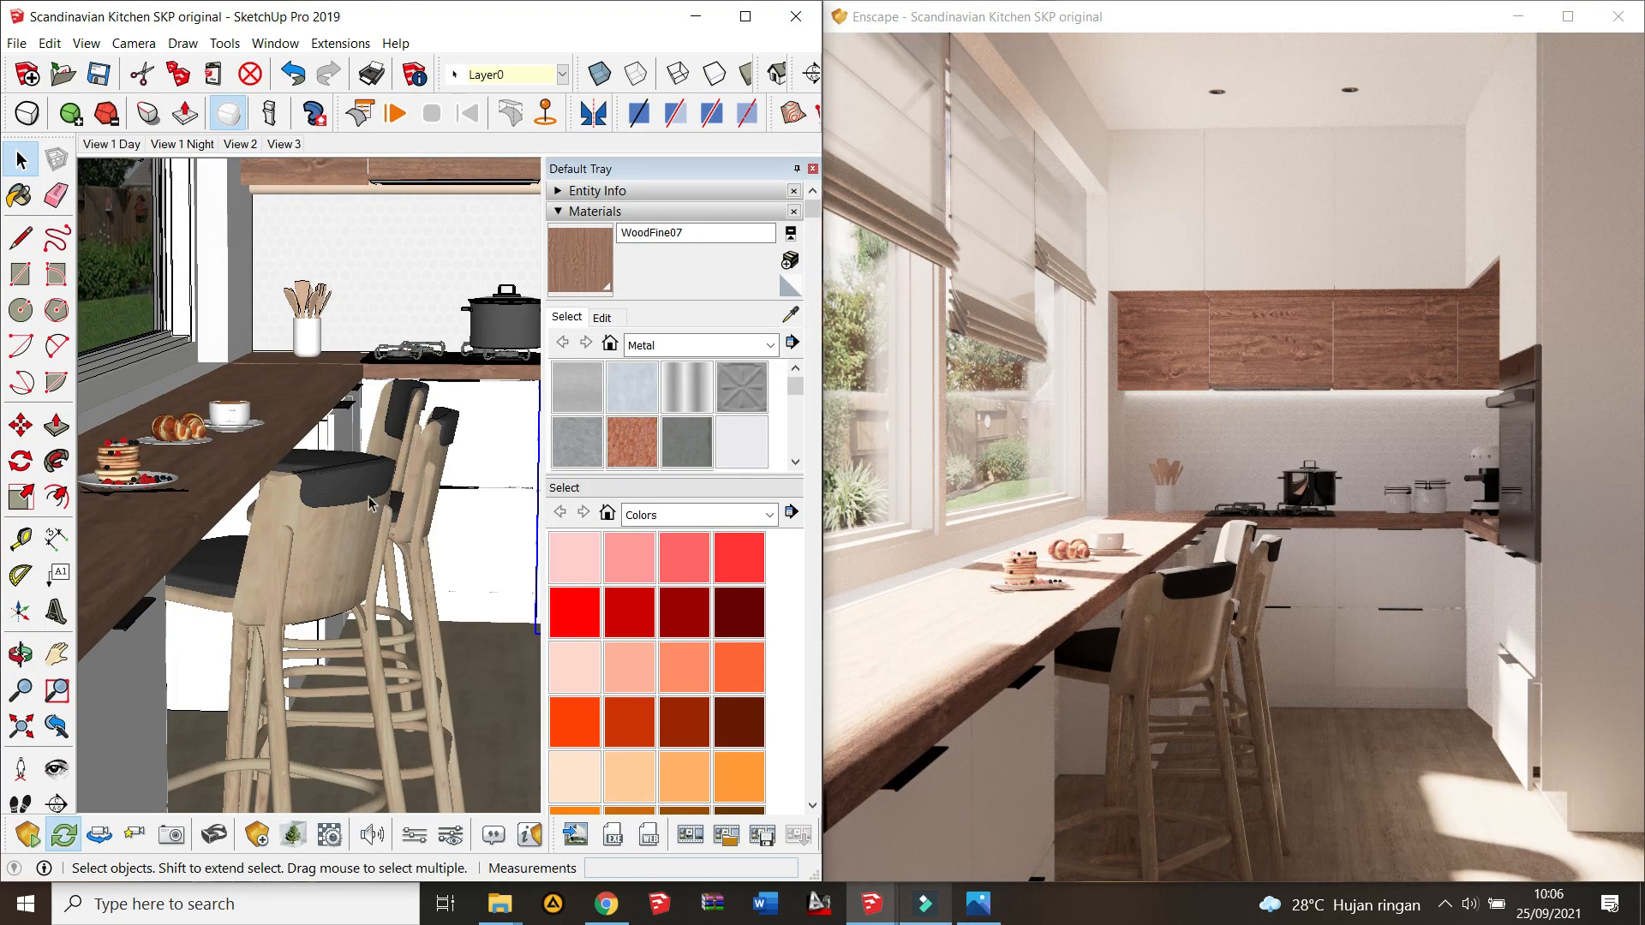
Step: Sample the upper cabinets' WoodFine07 material and recolor it to hue 28, saturation 35 and lightness 60
{"action": "middle_click_drag", "start_coordinate": [386, 315], "coordinate": [351, 249]}
{"action": "scroll", "coordinate": [347, 243], "scroll_direction": "up", "scroll_amount": 5}
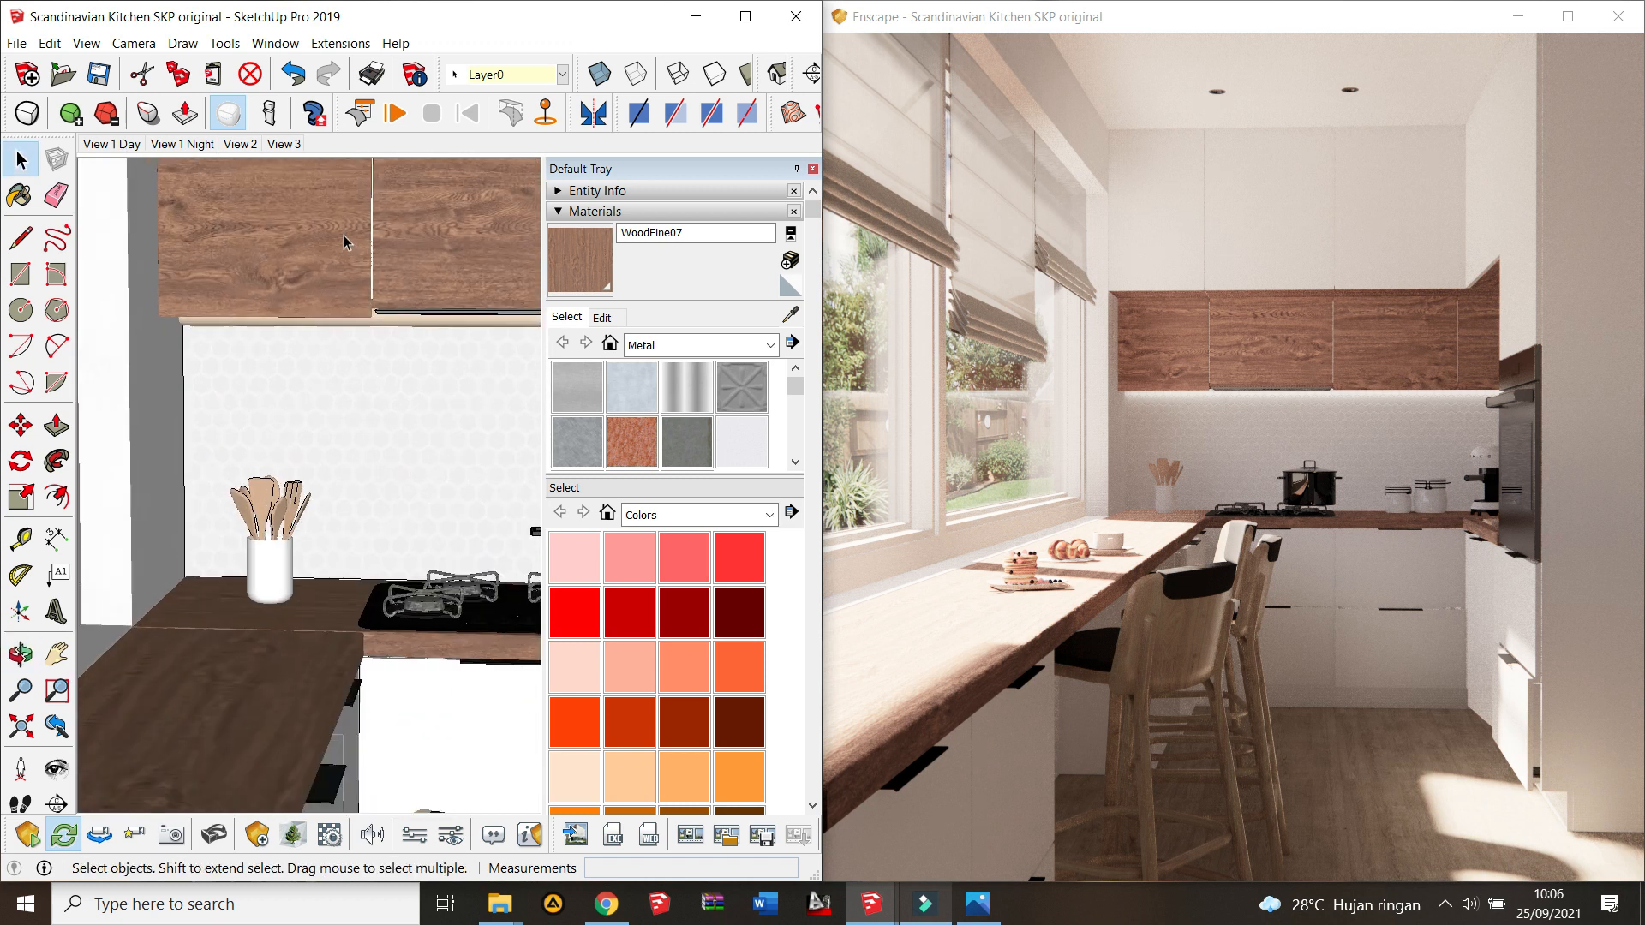
{"action": "left_click", "coordinate": [790, 315]}
{"action": "left_click", "coordinate": [506, 257]}
{"action": "scroll", "coordinate": [477, 250], "scroll_direction": "down", "scroll_amount": 3}
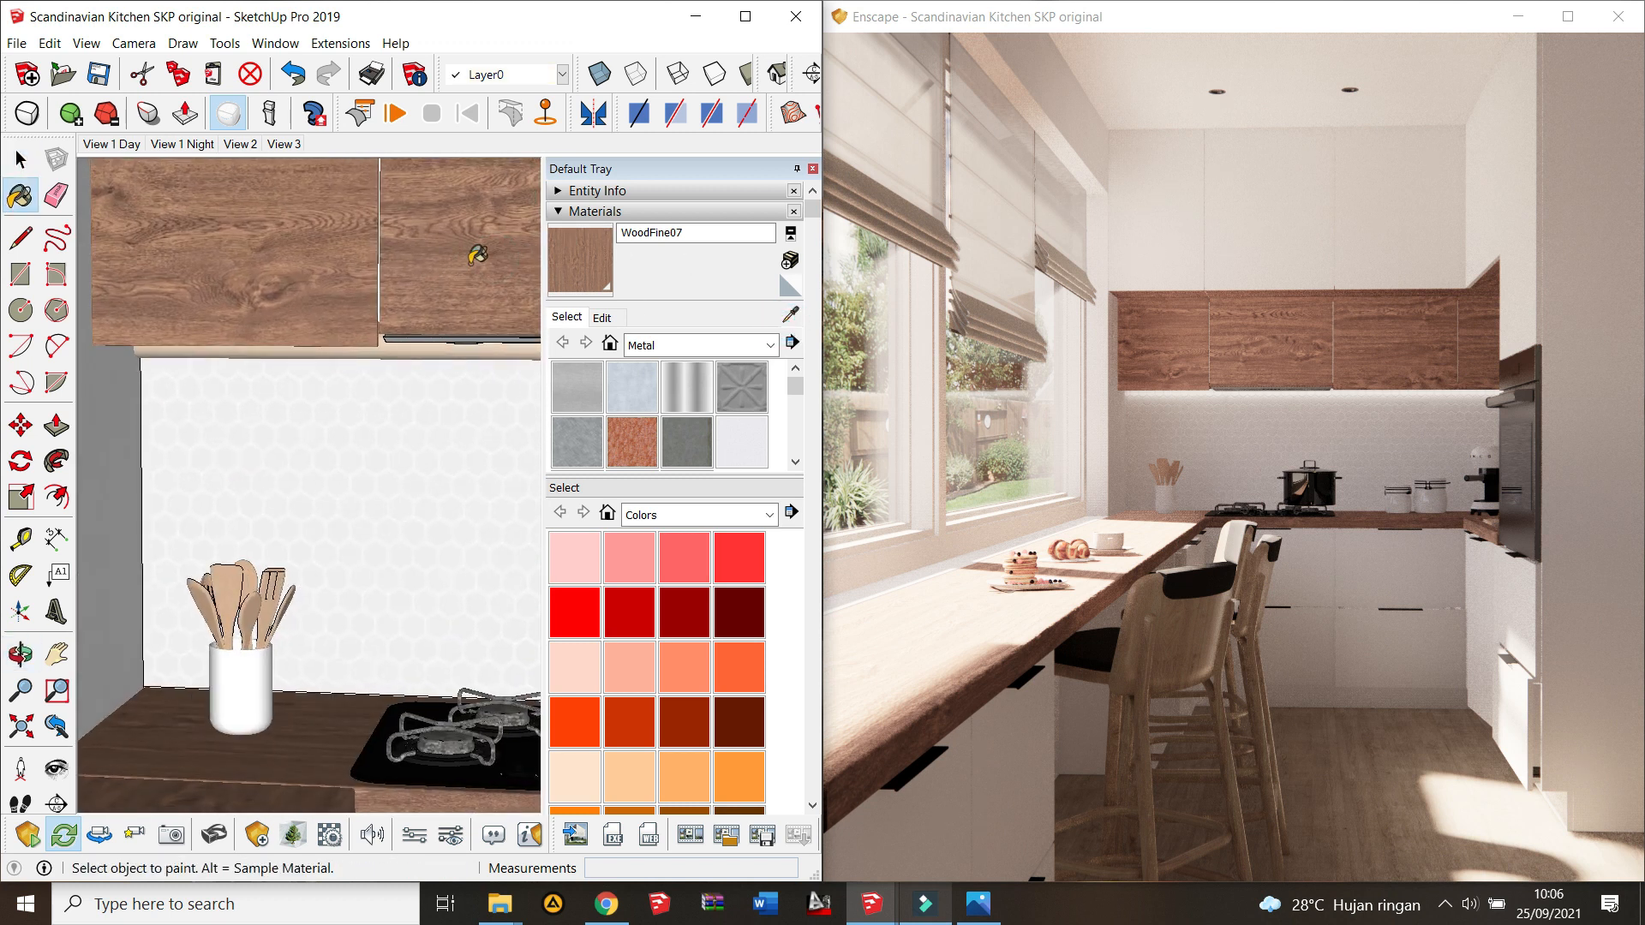
{"action": "left_click", "coordinate": [603, 317]}
{"action": "double_click", "coordinate": [725, 395]}
{"action": "type", "text": "28"}
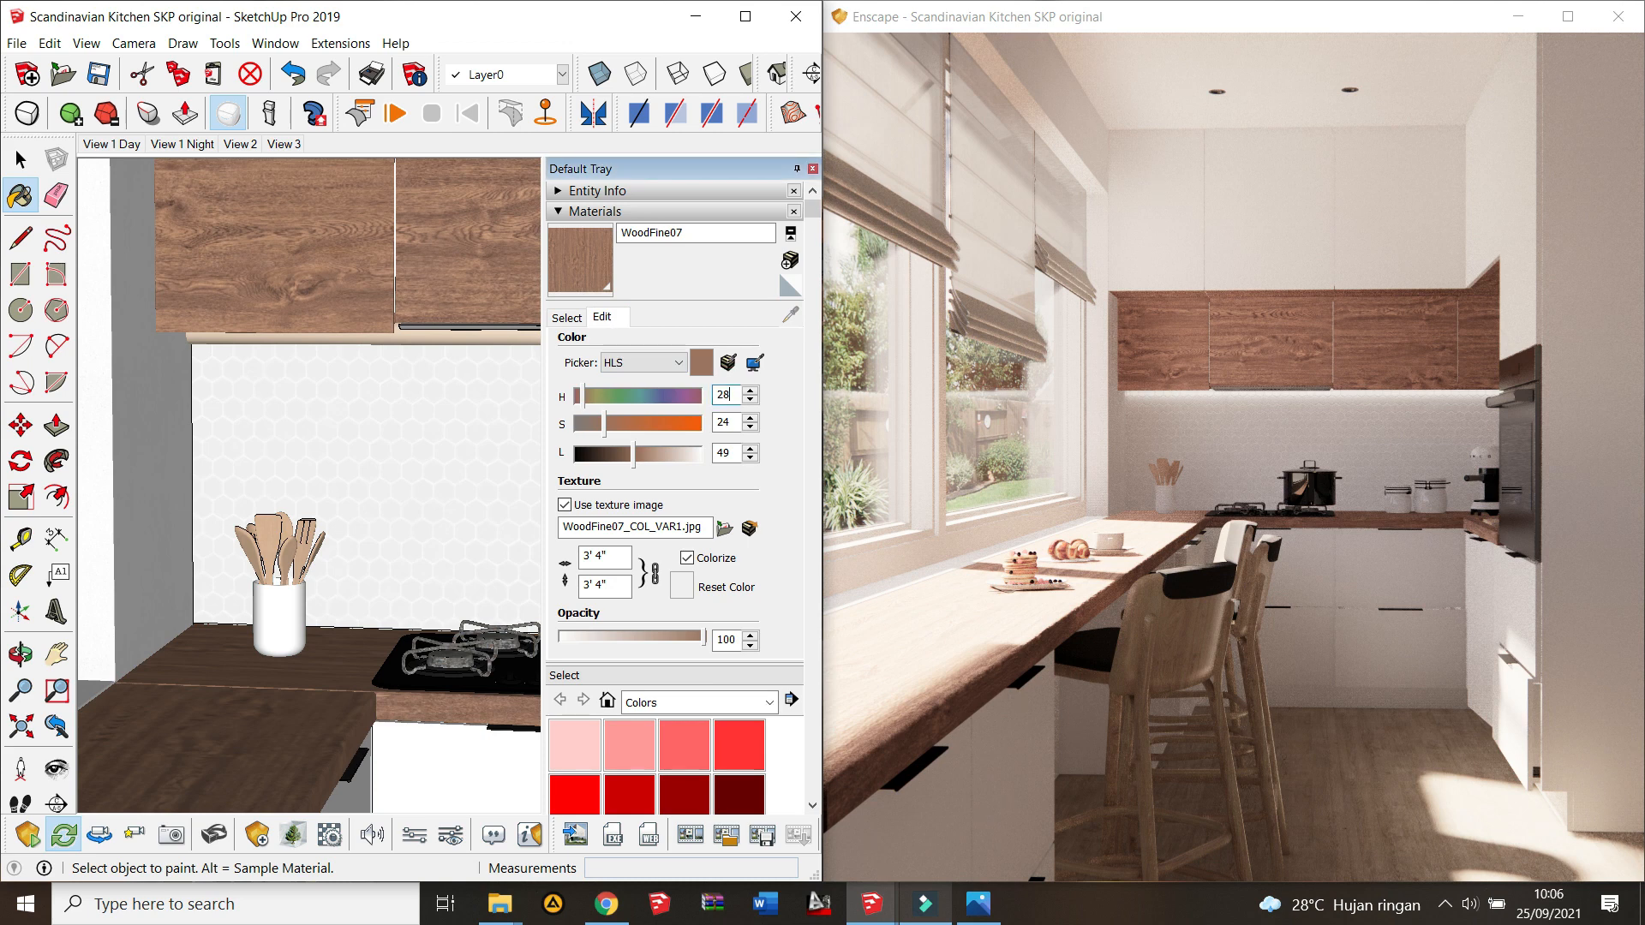
{"action": "key", "text": "Tab"}
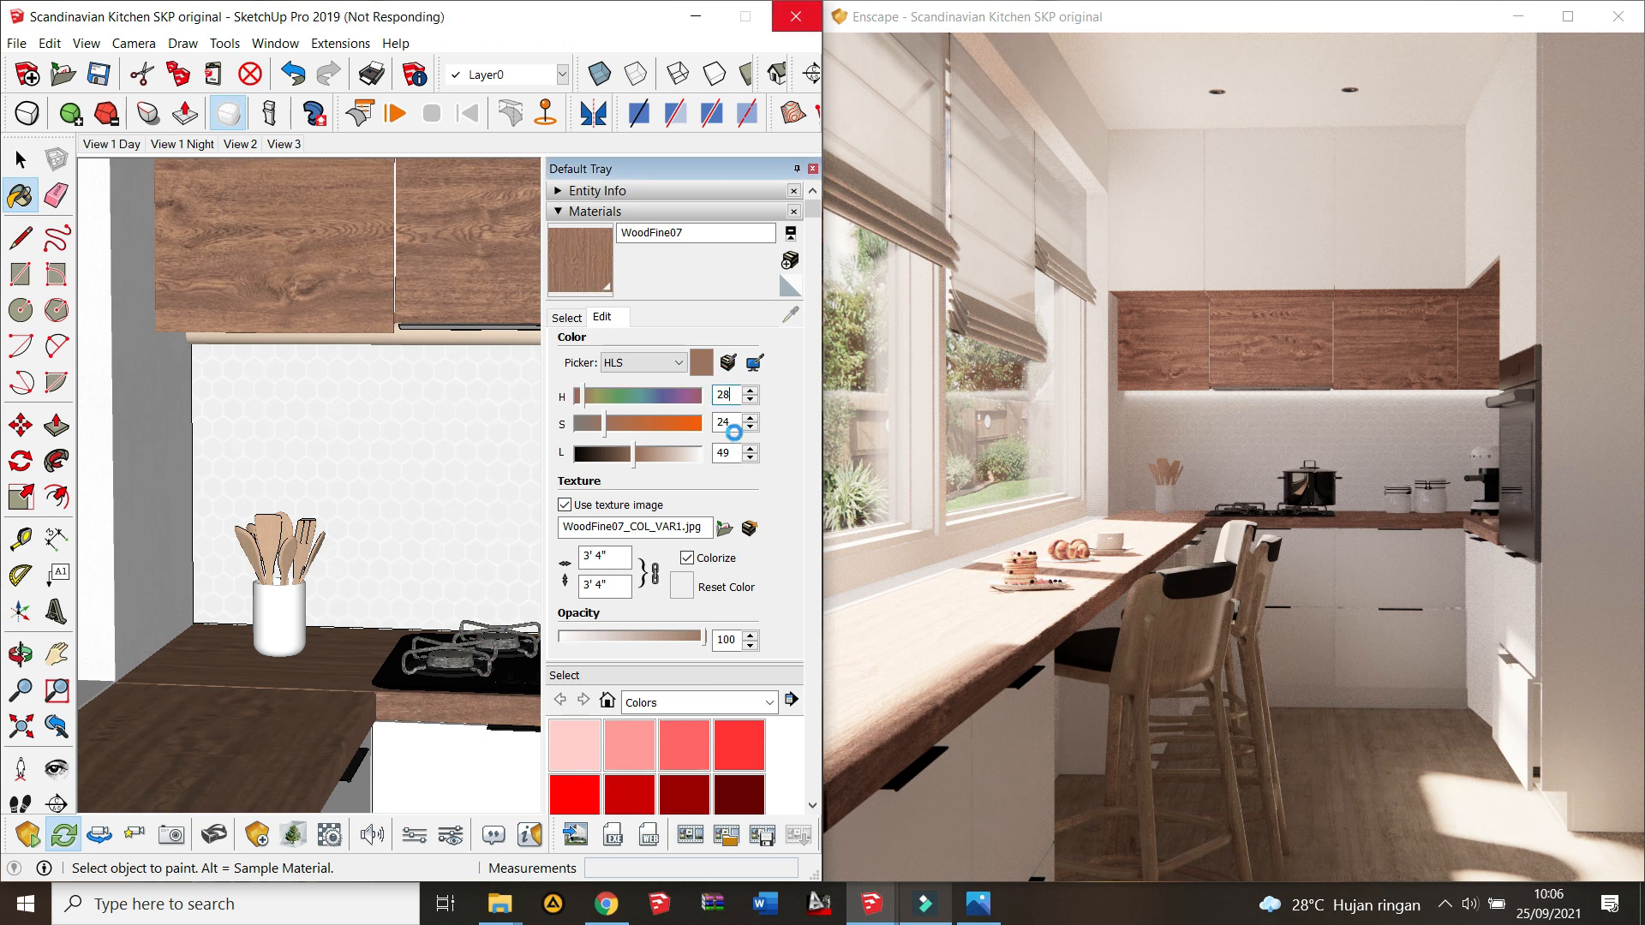
{"action": "type", "text": "35"}
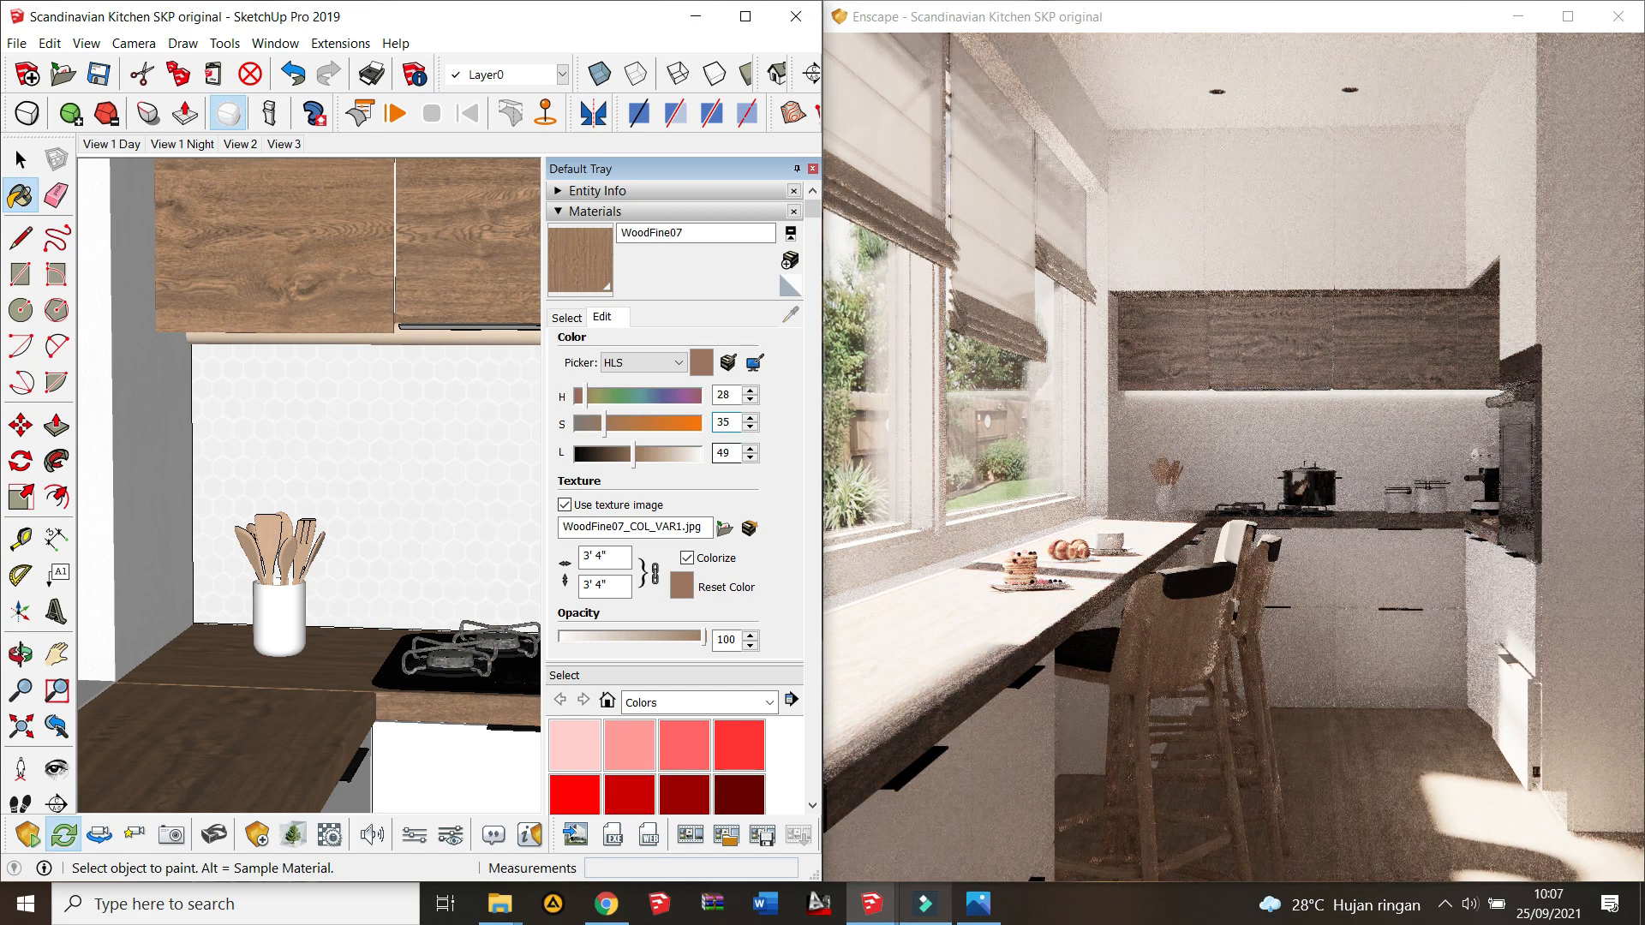
{"action": "key", "text": "Tab"}
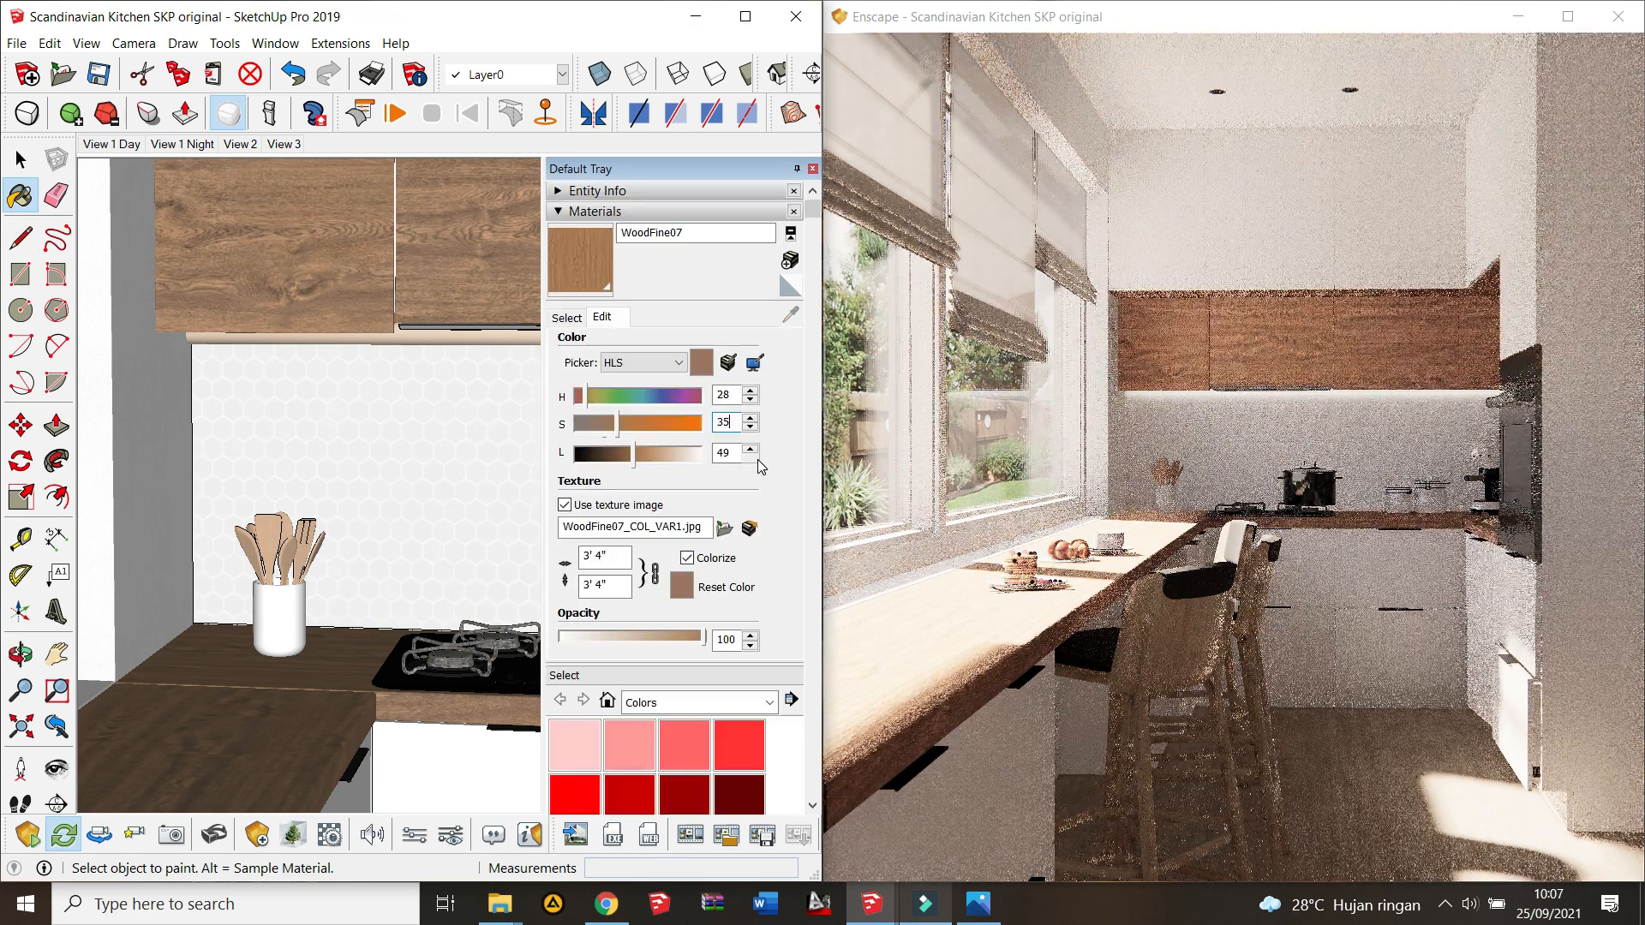
{"action": "type", "text": "60"}
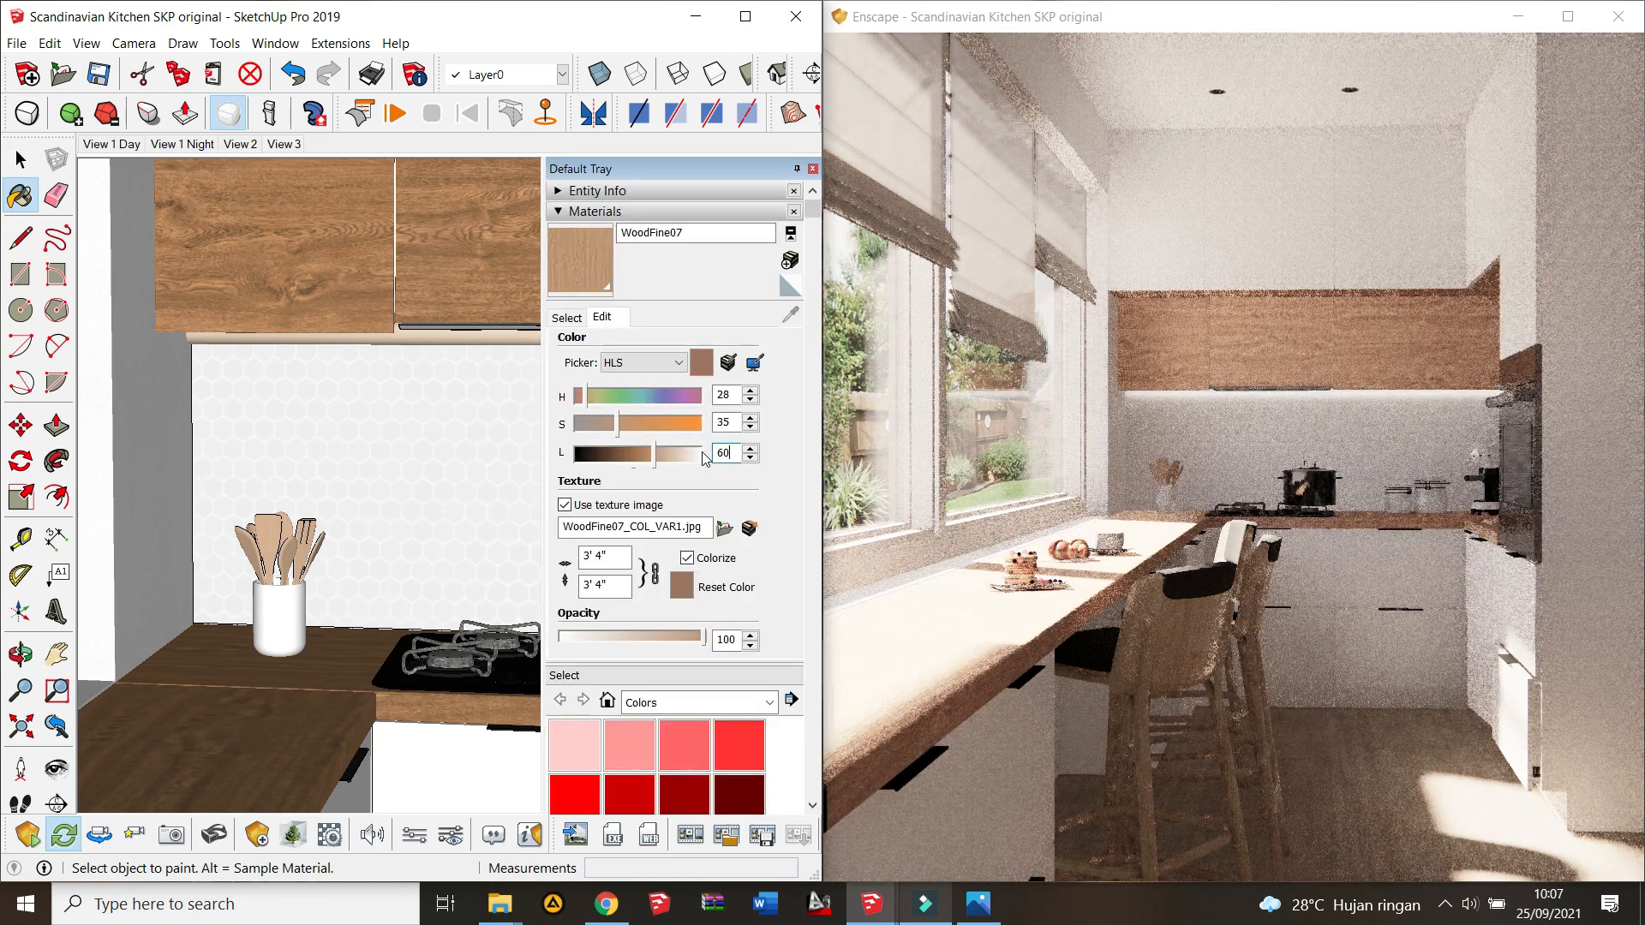
Step: Examine the pot, coffee machine and oven finishes in the reference photo 01.jpg
{"action": "left_click", "coordinate": [978, 904]}
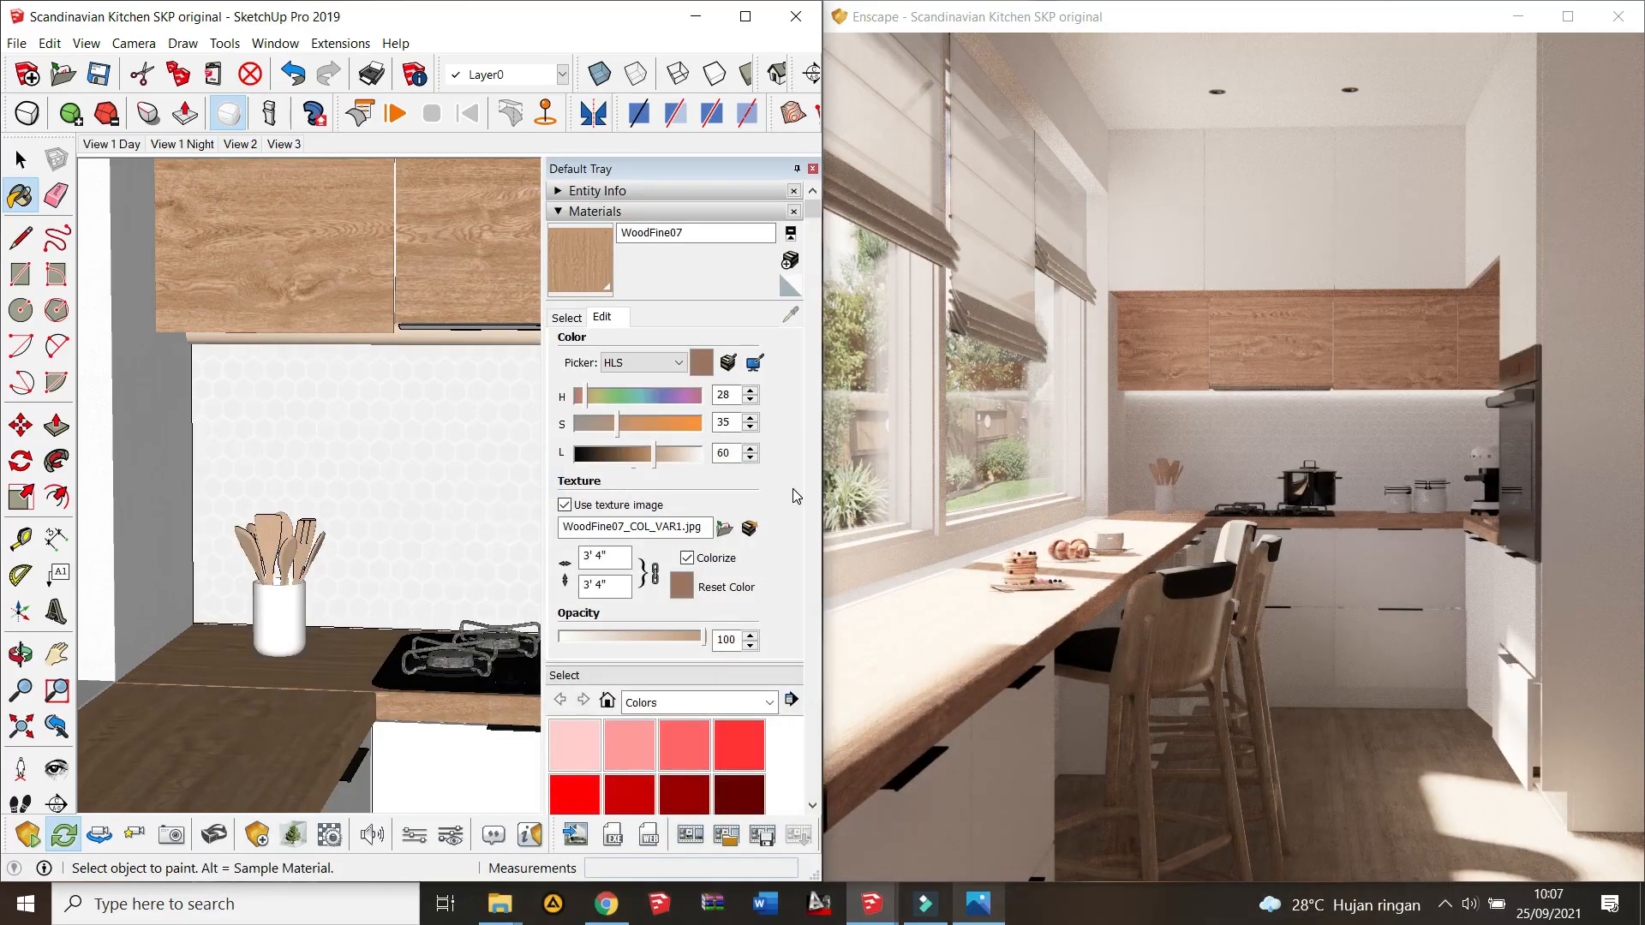
{"action": "left_click", "coordinate": [575, 834]}
{"action": "left_click", "coordinate": [471, 725]}
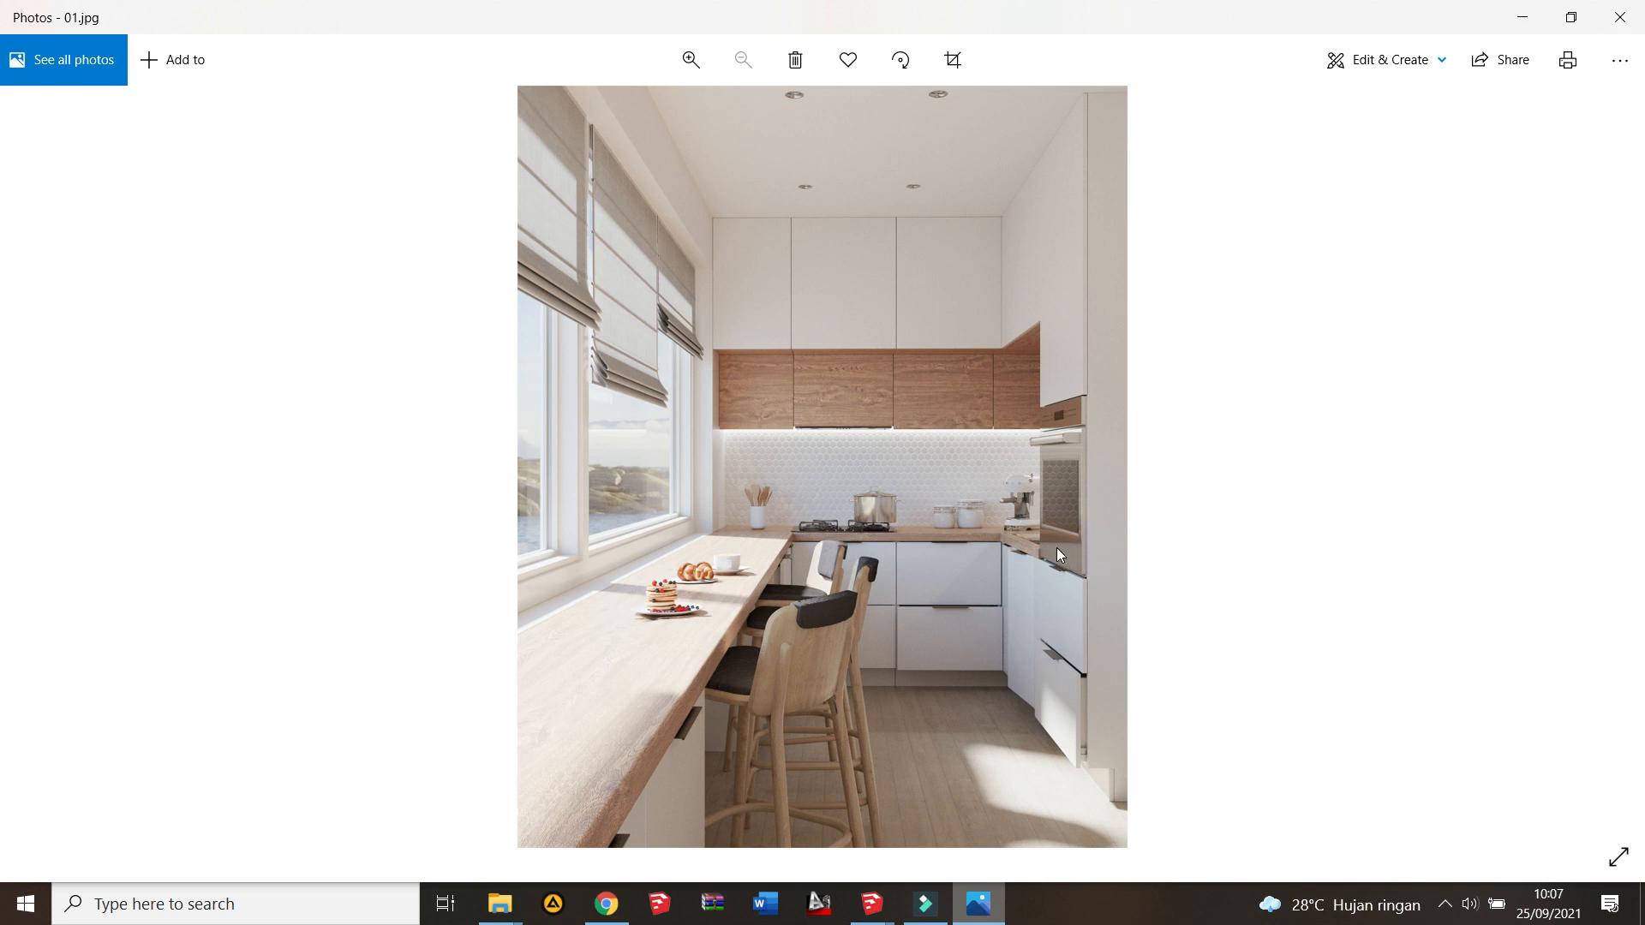
{"action": "left_click", "coordinate": [980, 906]}
Step: Sample the Pot Chrome material from the cooking pot on the stove and lighten it to a light grey
{"action": "middle_click_drag", "start_coordinate": [524, 587], "coordinate": [371, 553], "text": "shift"}
{"action": "scroll", "coordinate": [371, 553], "scroll_direction": "up", "scroll_amount": 2}
{"action": "left_click", "coordinate": [566, 317]}
{"action": "left_click", "coordinate": [790, 315]}
{"action": "left_click", "coordinate": [367, 557]}
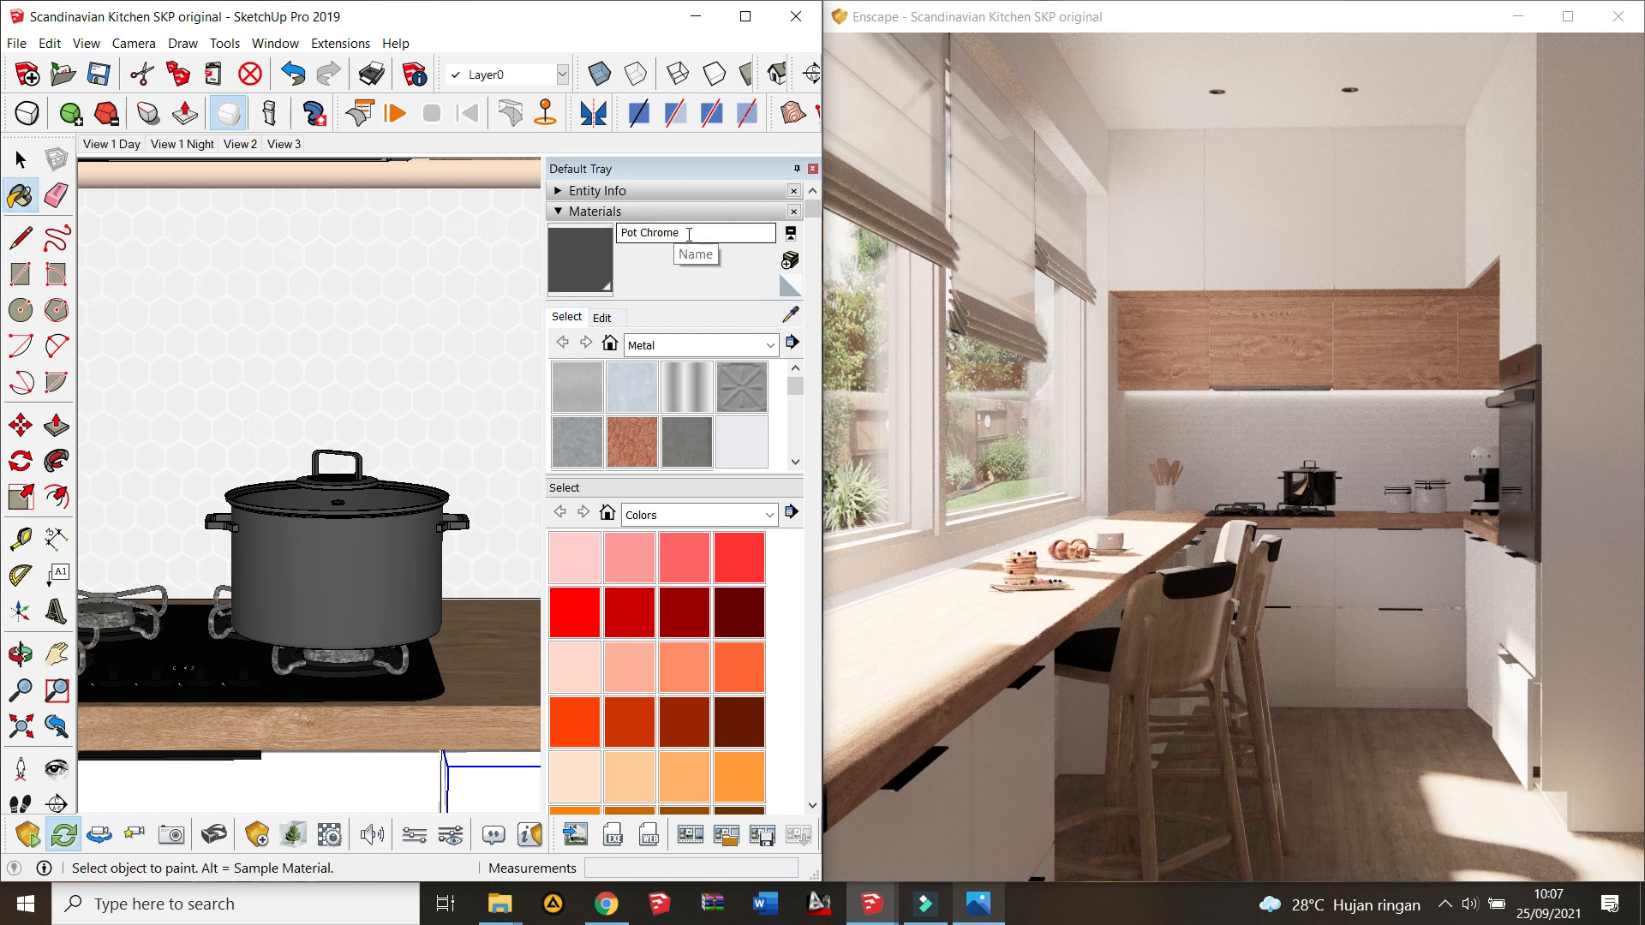
{"action": "left_click", "coordinate": [617, 319]}
{"action": "left_click_drag", "start_coordinate": [643, 454], "coordinate": [680, 458]}
Step: Sample the coffee machine's polished aluminum material and set its lightness to 67
{"action": "scroll", "coordinate": [459, 478], "scroll_direction": "down", "scroll_amount": 4}
{"action": "middle_click_drag", "start_coordinate": [459, 478], "coordinate": [349, 548]}
{"action": "scroll", "coordinate": [349, 557], "scroll_direction": "up", "scroll_amount": 6}
{"action": "left_click", "coordinate": [571, 321]}
{"action": "left_click", "coordinate": [790, 315]}
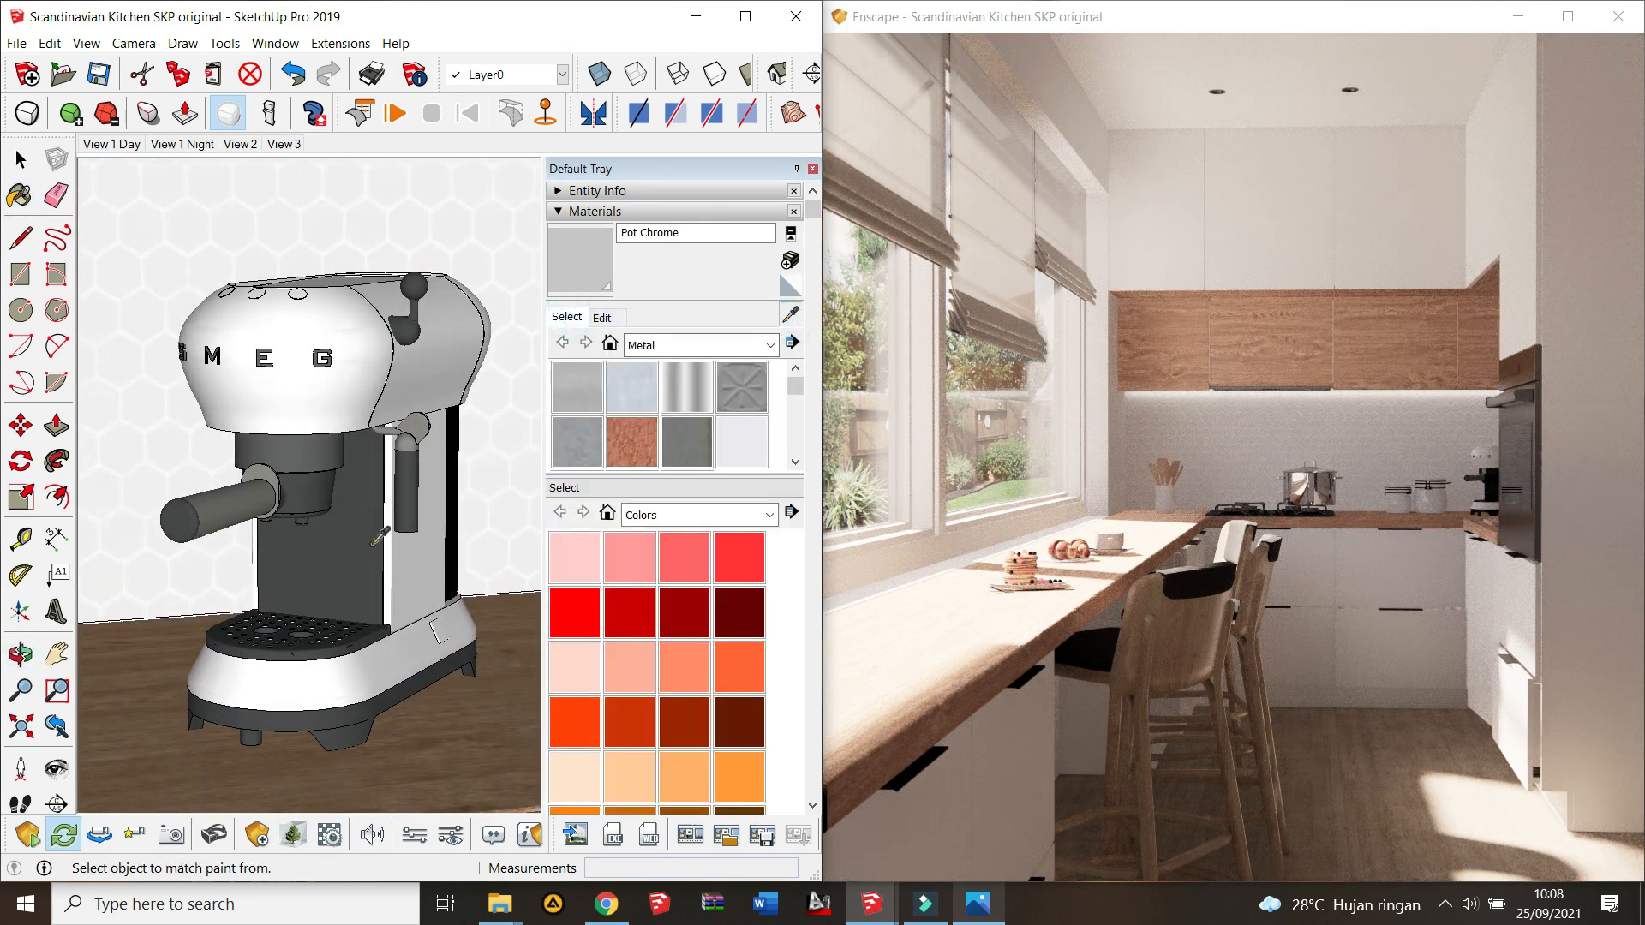
{"action": "left_click", "coordinate": [407, 330]}
{"action": "left_click", "coordinate": [609, 317]}
{"action": "left_click_drag", "start_coordinate": [623, 461], "coordinate": [645, 466]}
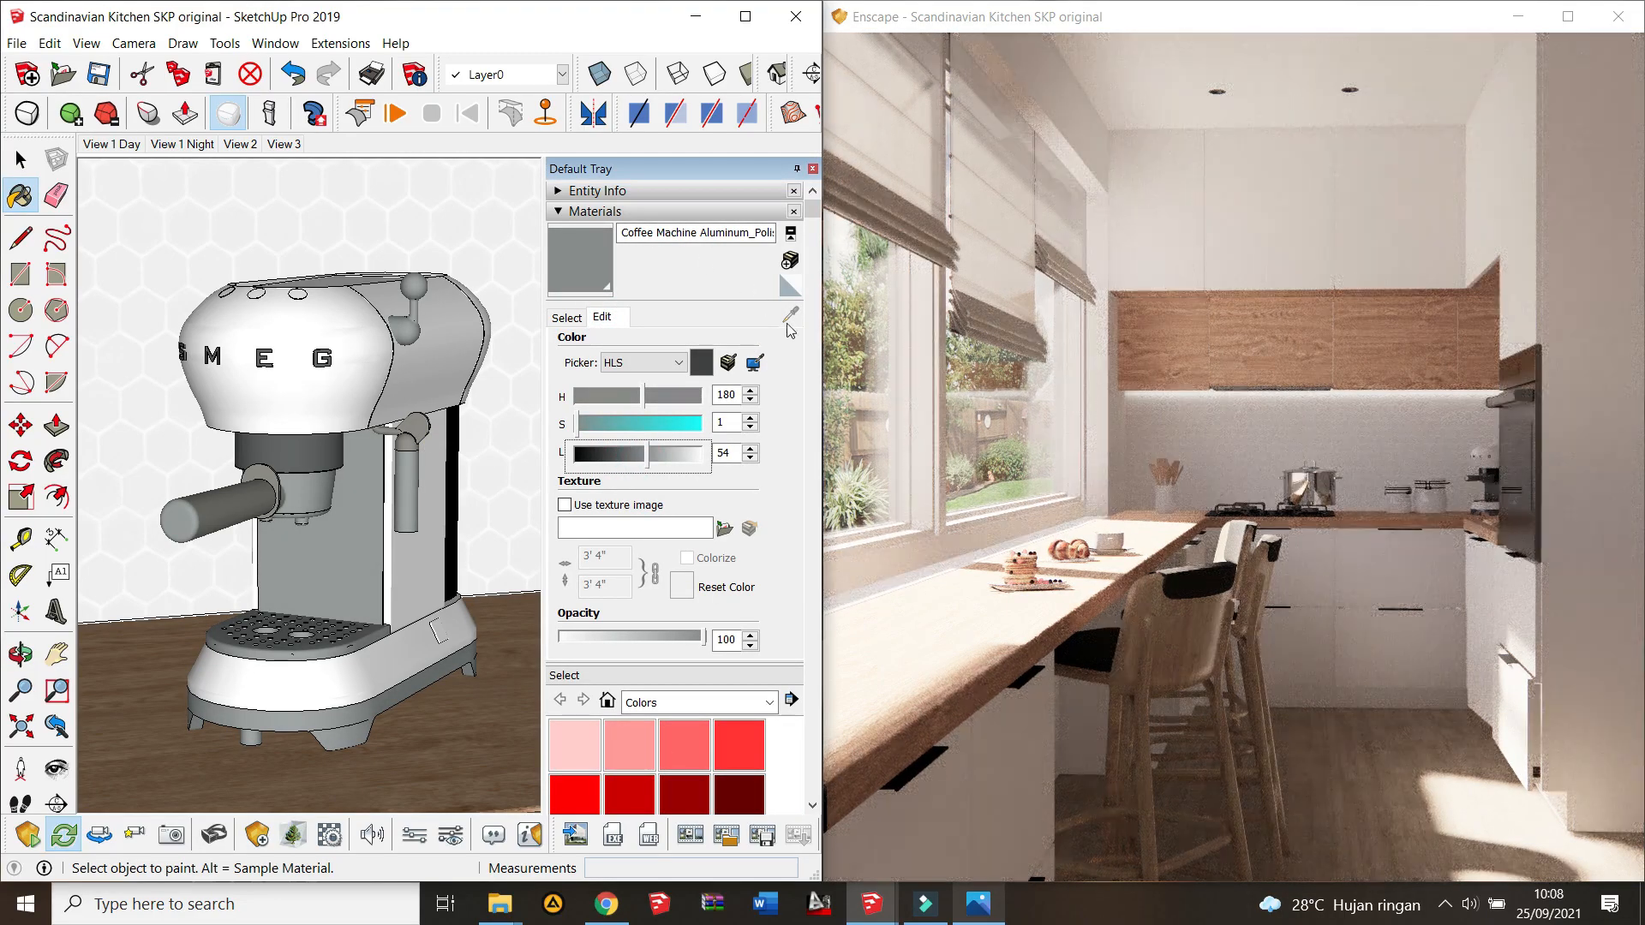
{"action": "left_click", "coordinate": [567, 318]}
{"action": "left_click", "coordinate": [608, 317]}
{"action": "left_click", "coordinate": [566, 318]}
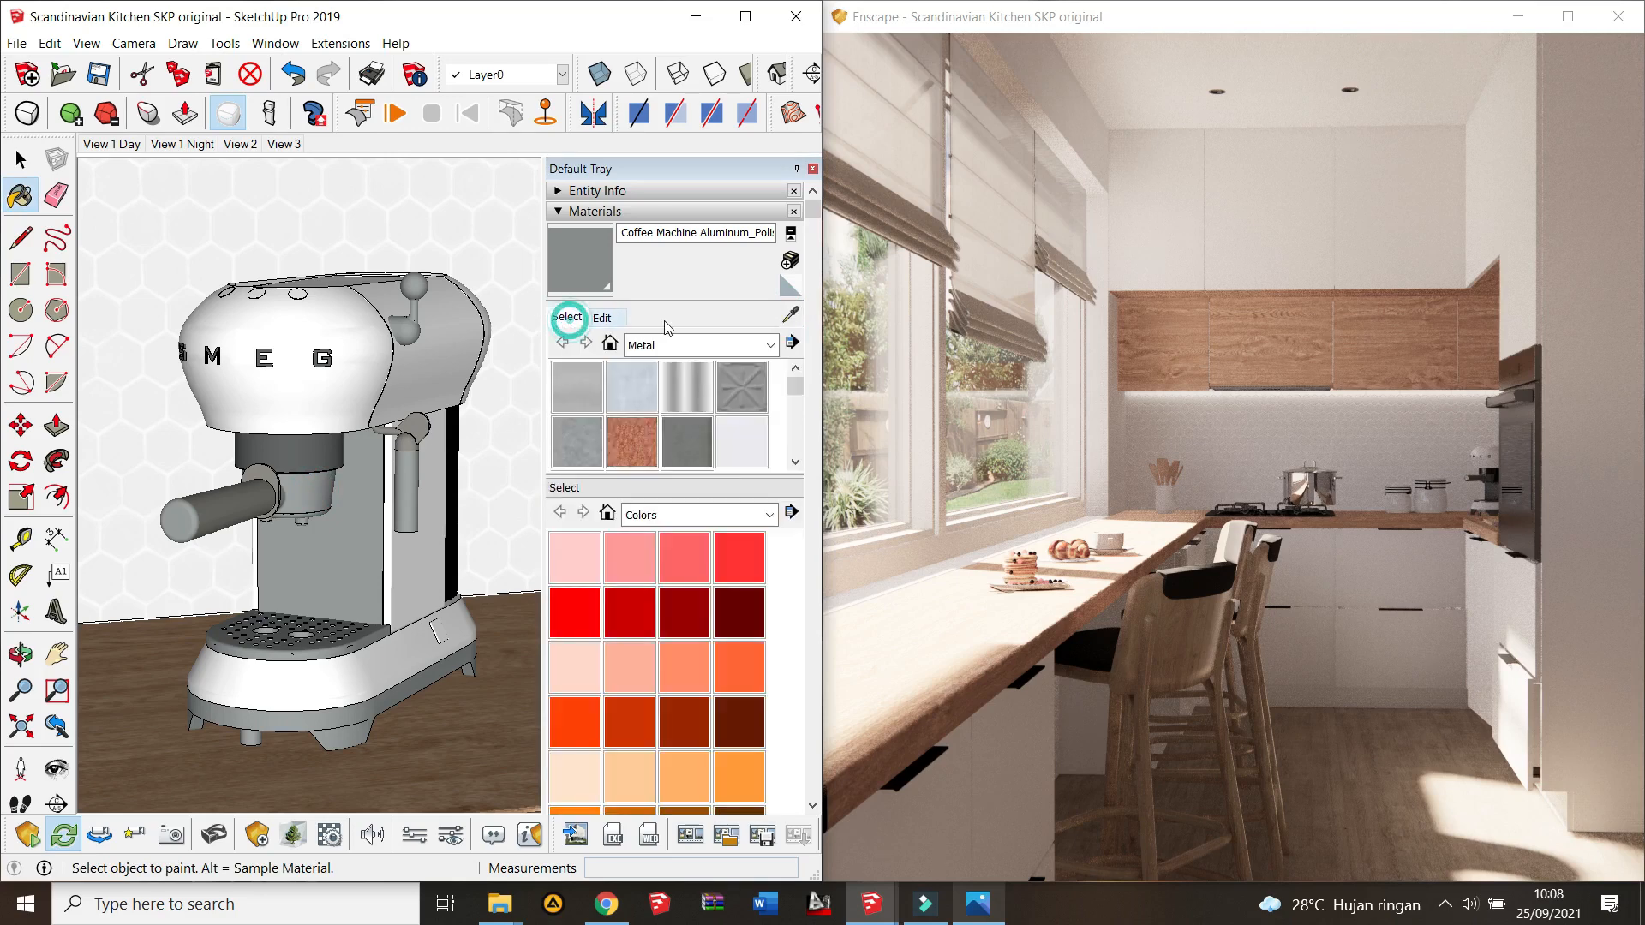
{"action": "left_click", "coordinate": [790, 315]}
{"action": "left_click", "coordinate": [604, 317]}
{"action": "left_click_drag", "start_coordinate": [647, 454], "coordinate": [660, 457]}
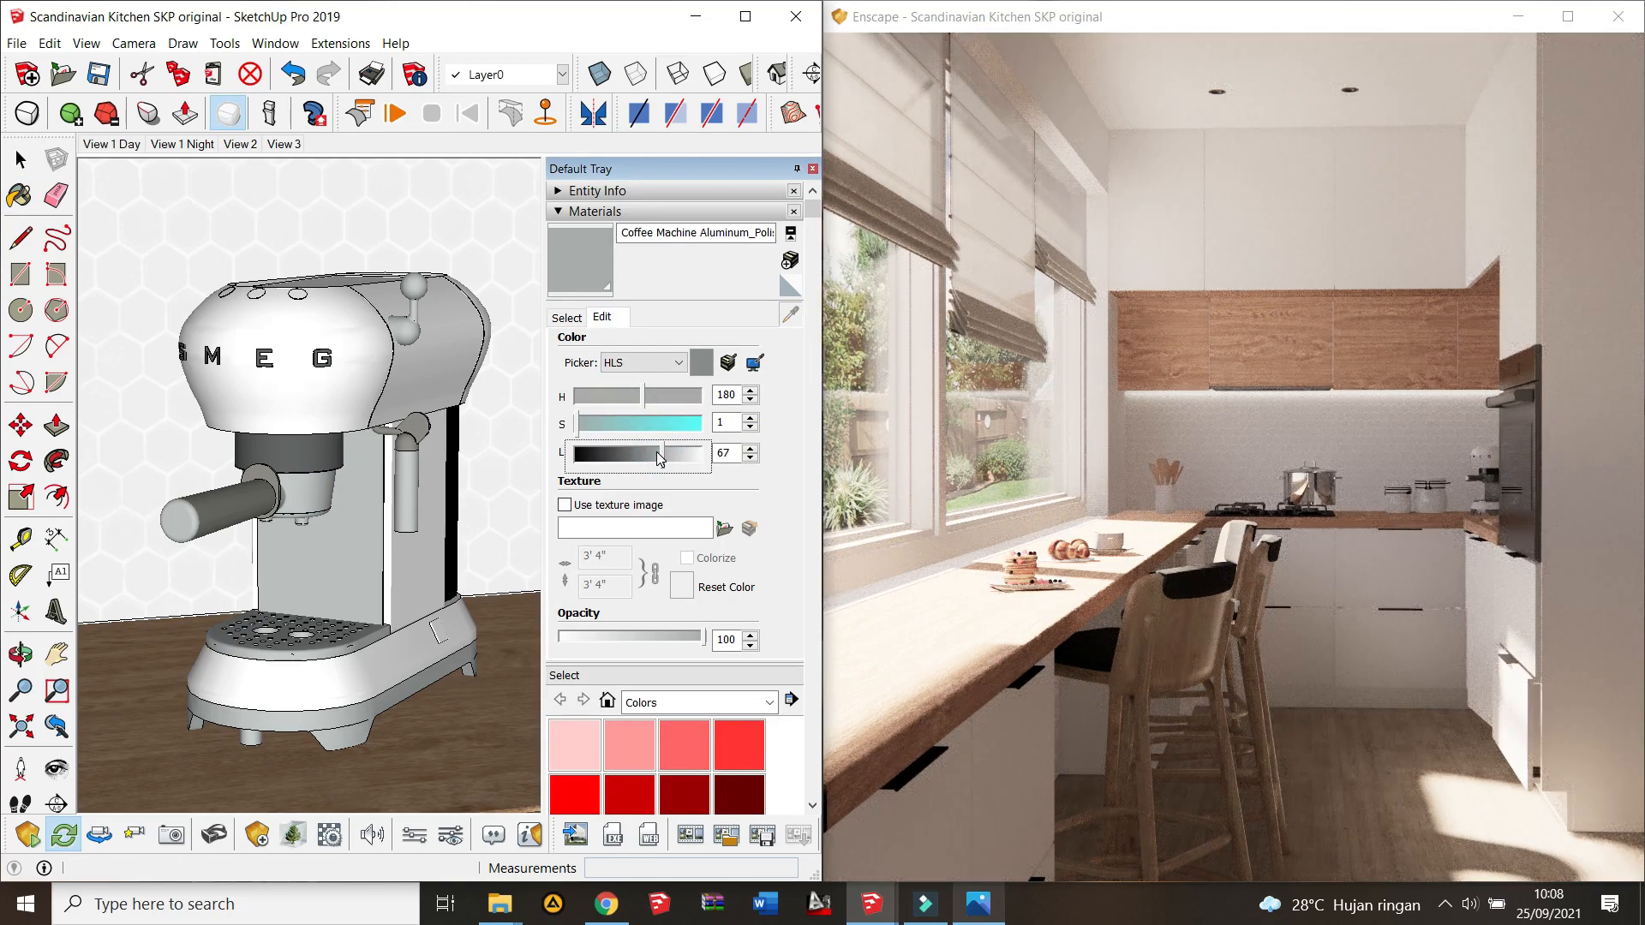
Step: Sample the Oven Metal material from the oven front and recolor it to hue 35, saturation 23 and lightness 81
{"action": "scroll", "coordinate": [461, 452], "scroll_direction": "down", "scroll_amount": 8}
{"action": "scroll", "coordinate": [461, 451], "scroll_direction": "up", "scroll_amount": 3}
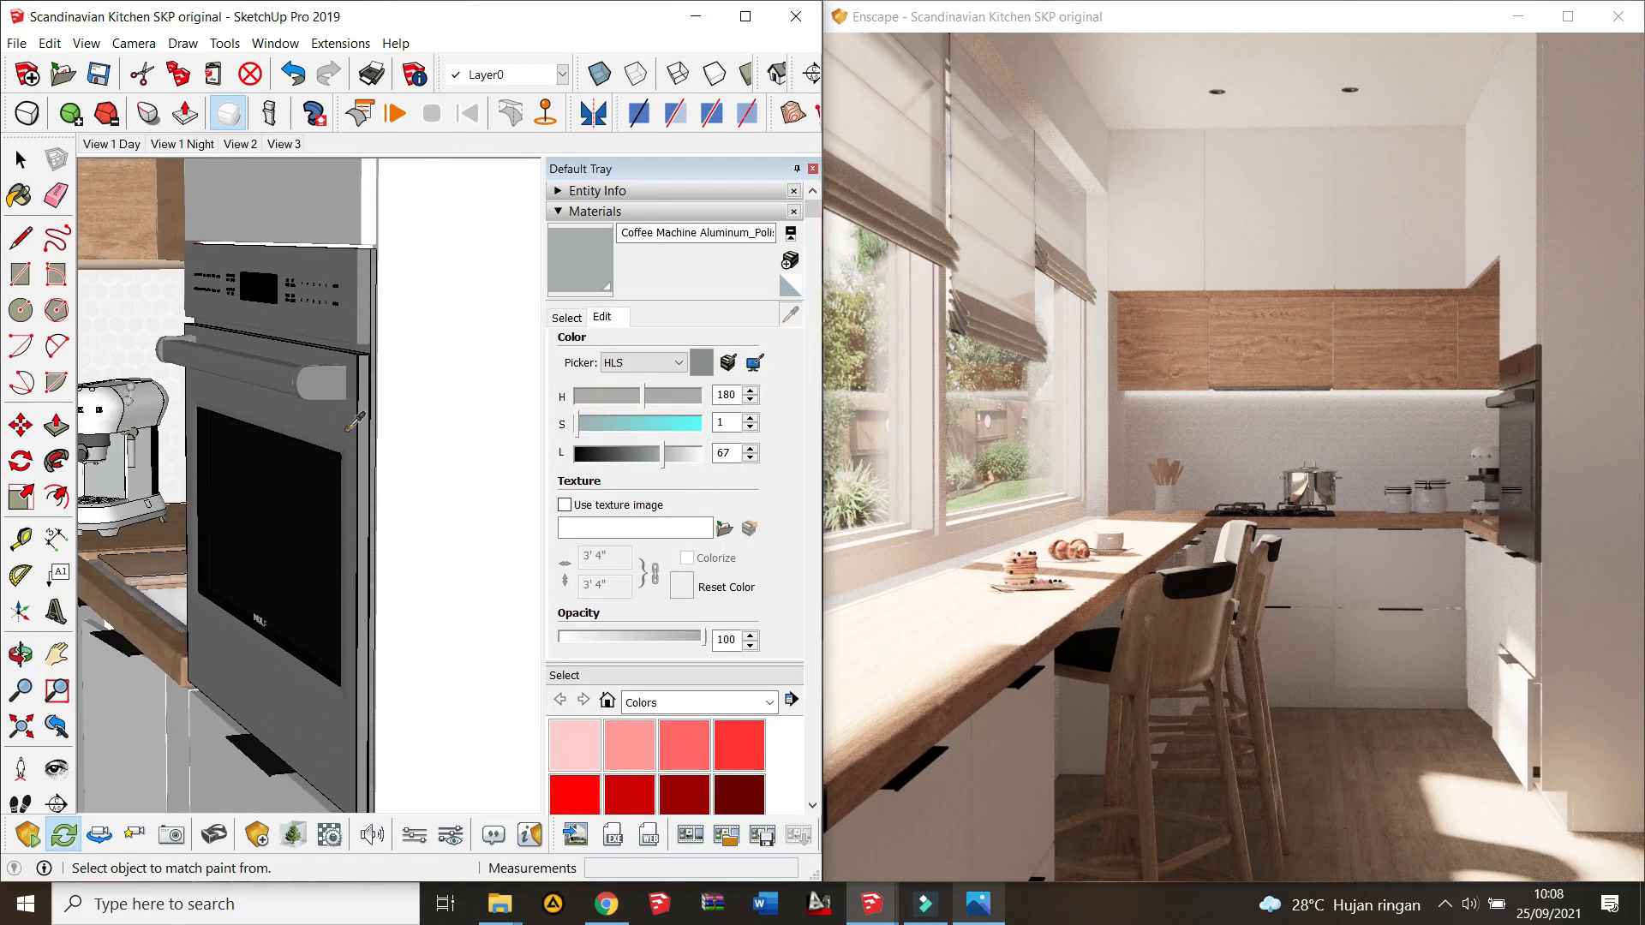
{"action": "left_click", "coordinate": [567, 317]}
{"action": "left_click", "coordinate": [406, 370]}
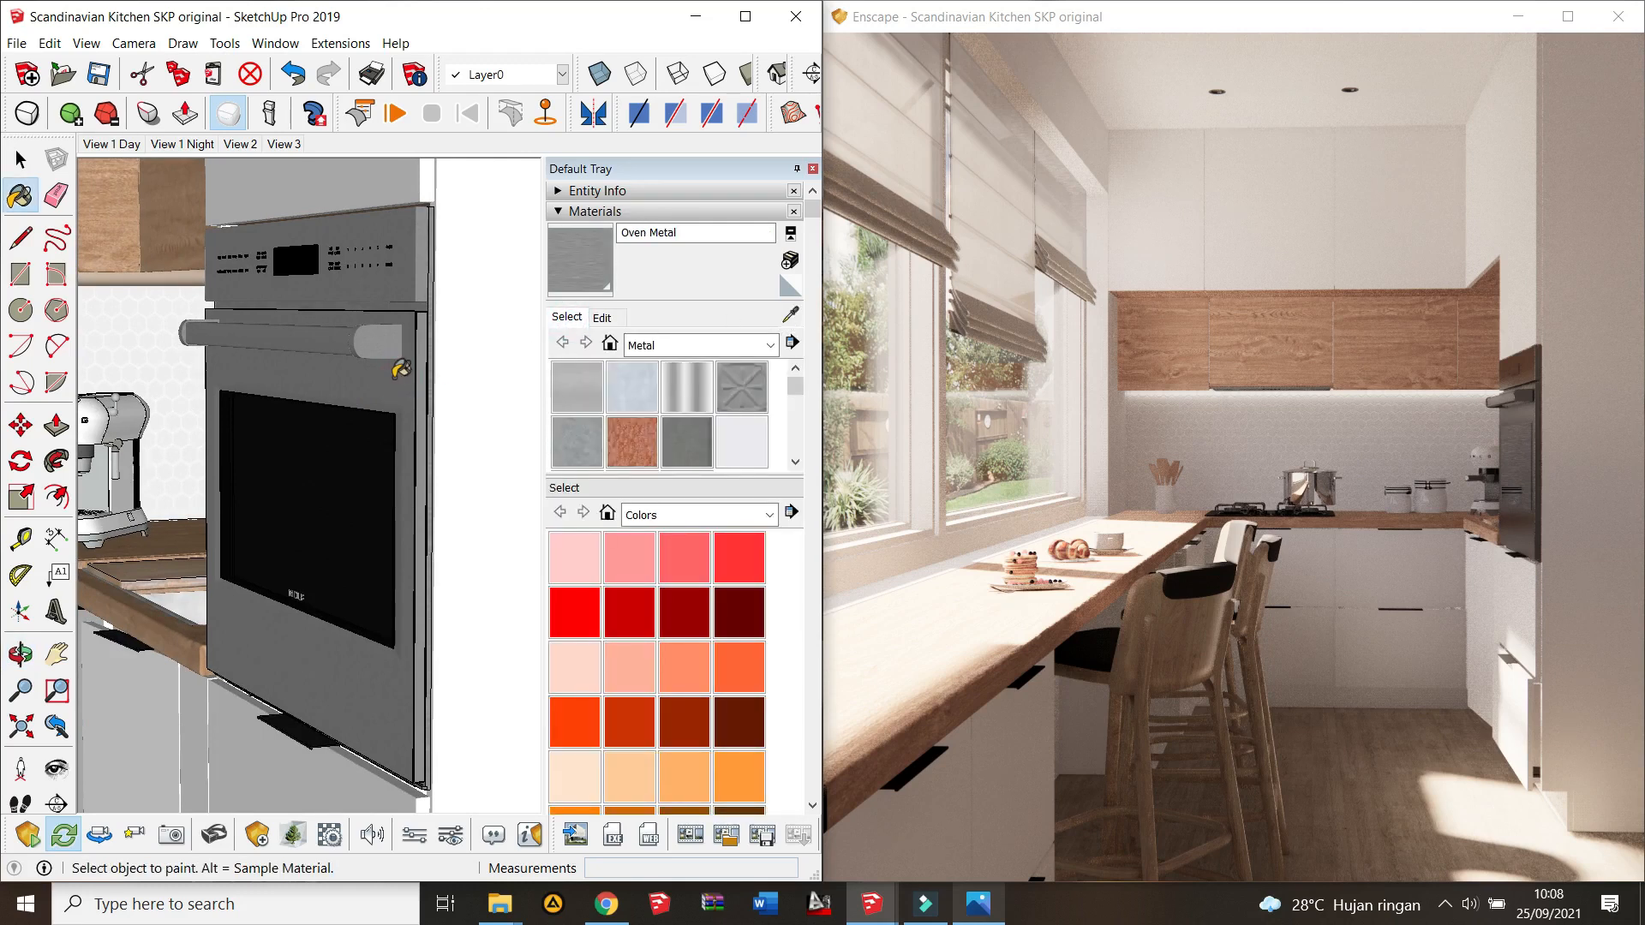
{"action": "left_click", "coordinate": [602, 320]}
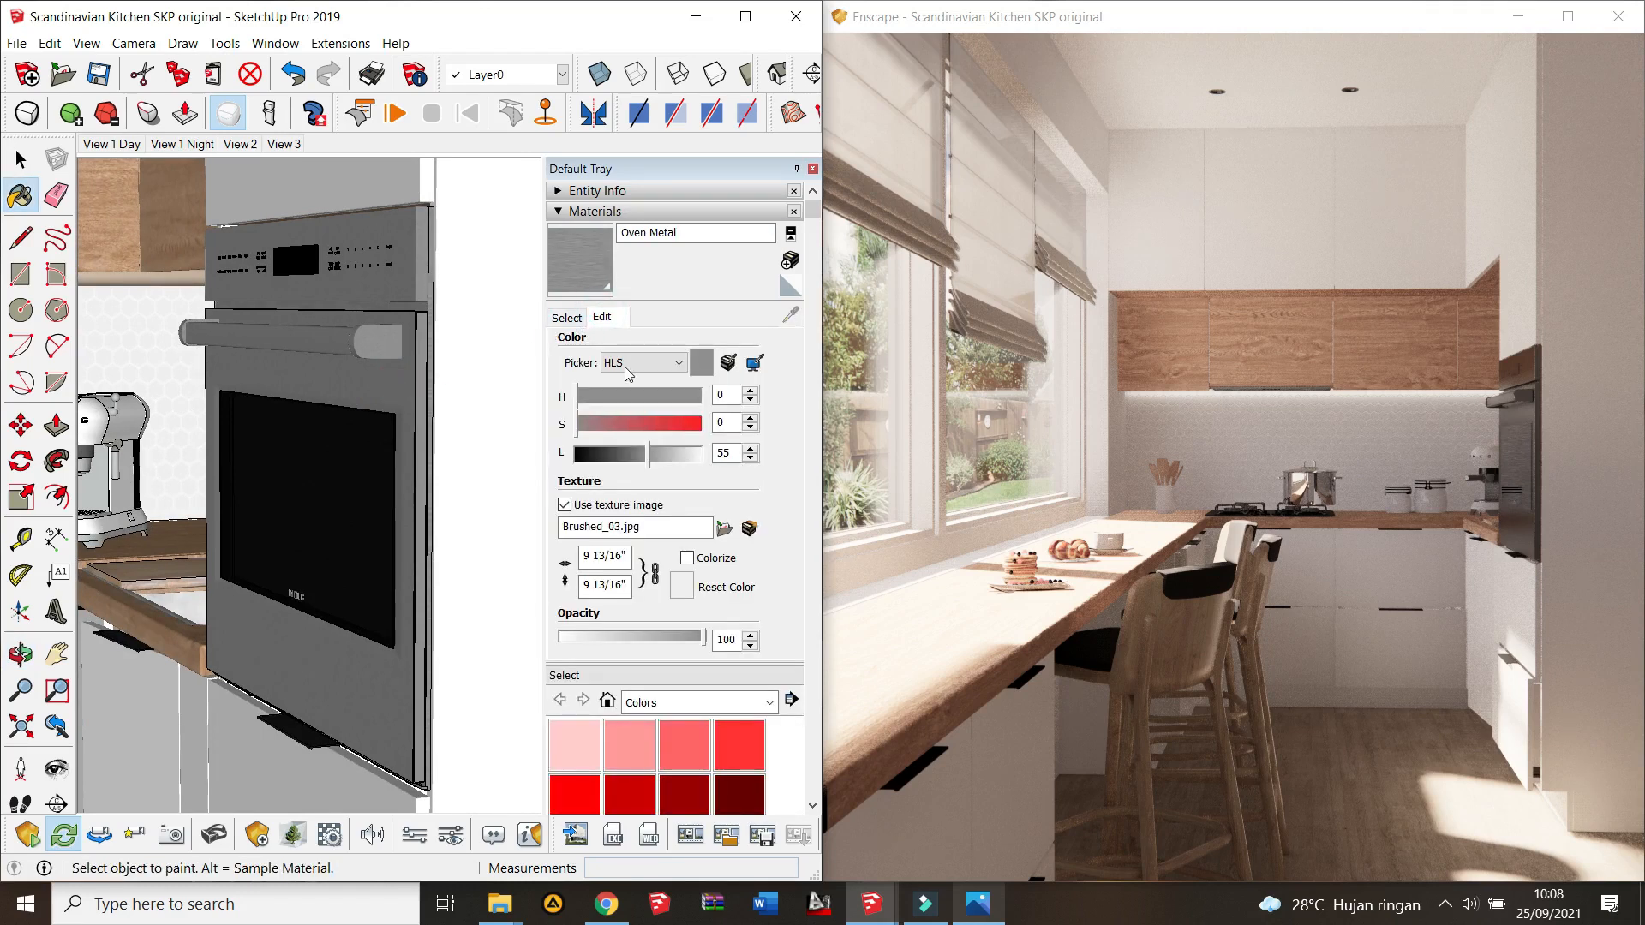
{"action": "double_click", "coordinate": [721, 394]}
{"action": "type", "text": "35"}
{"action": "key", "text": "Tab"}
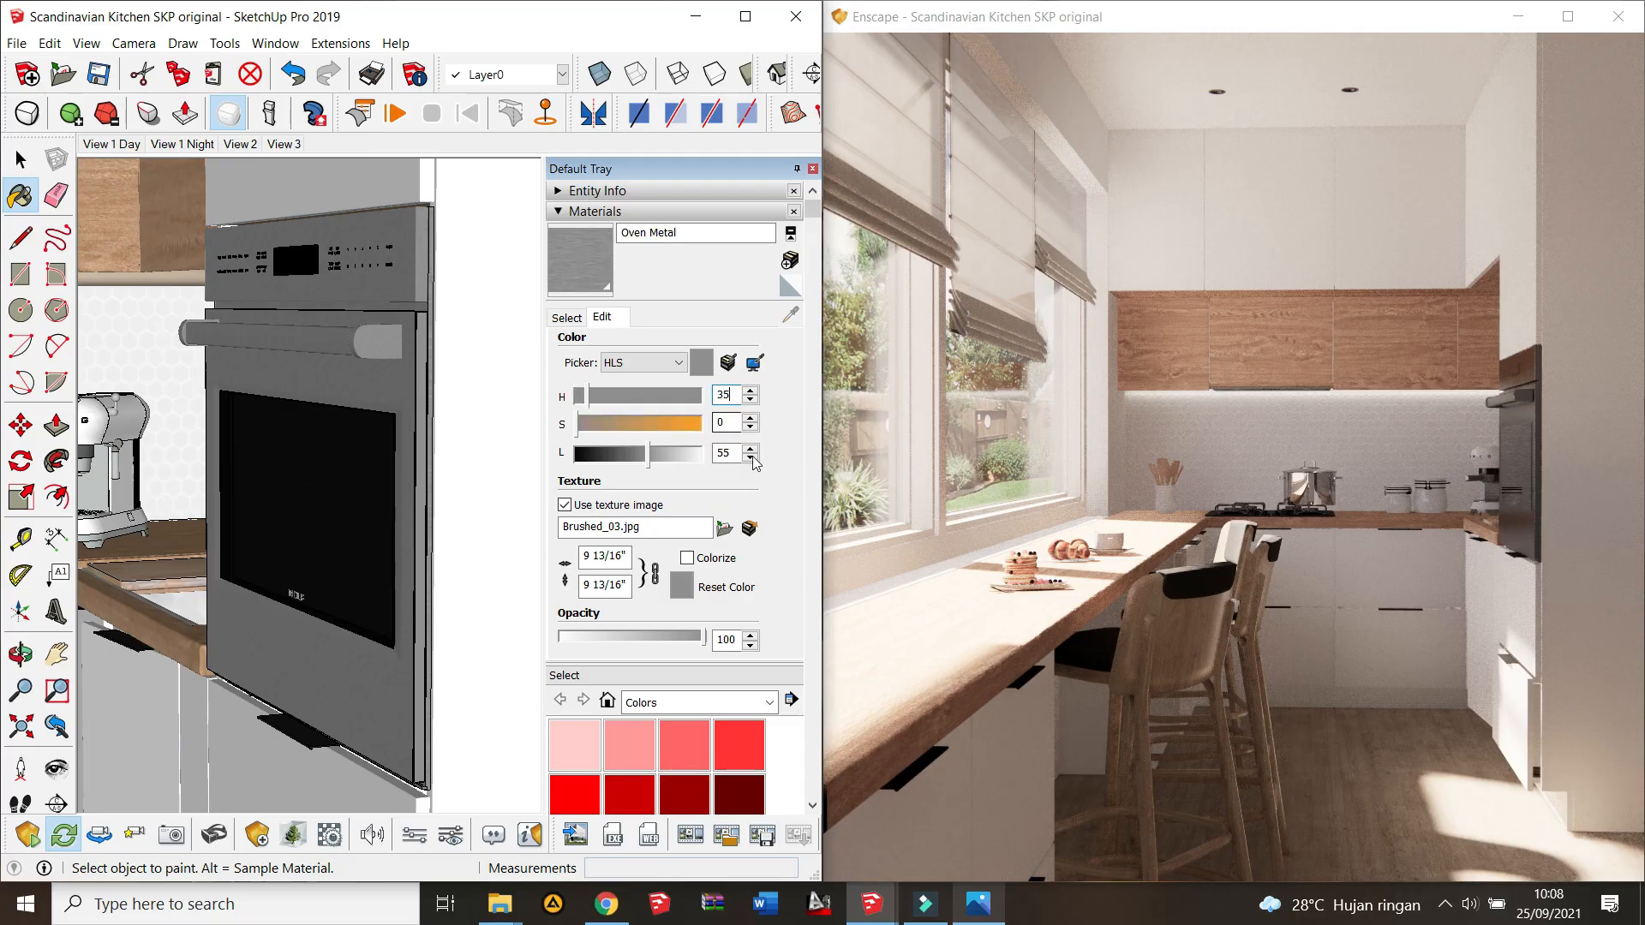
{"action": "type", "text": "23"}
{"action": "key", "text": "Tab"}
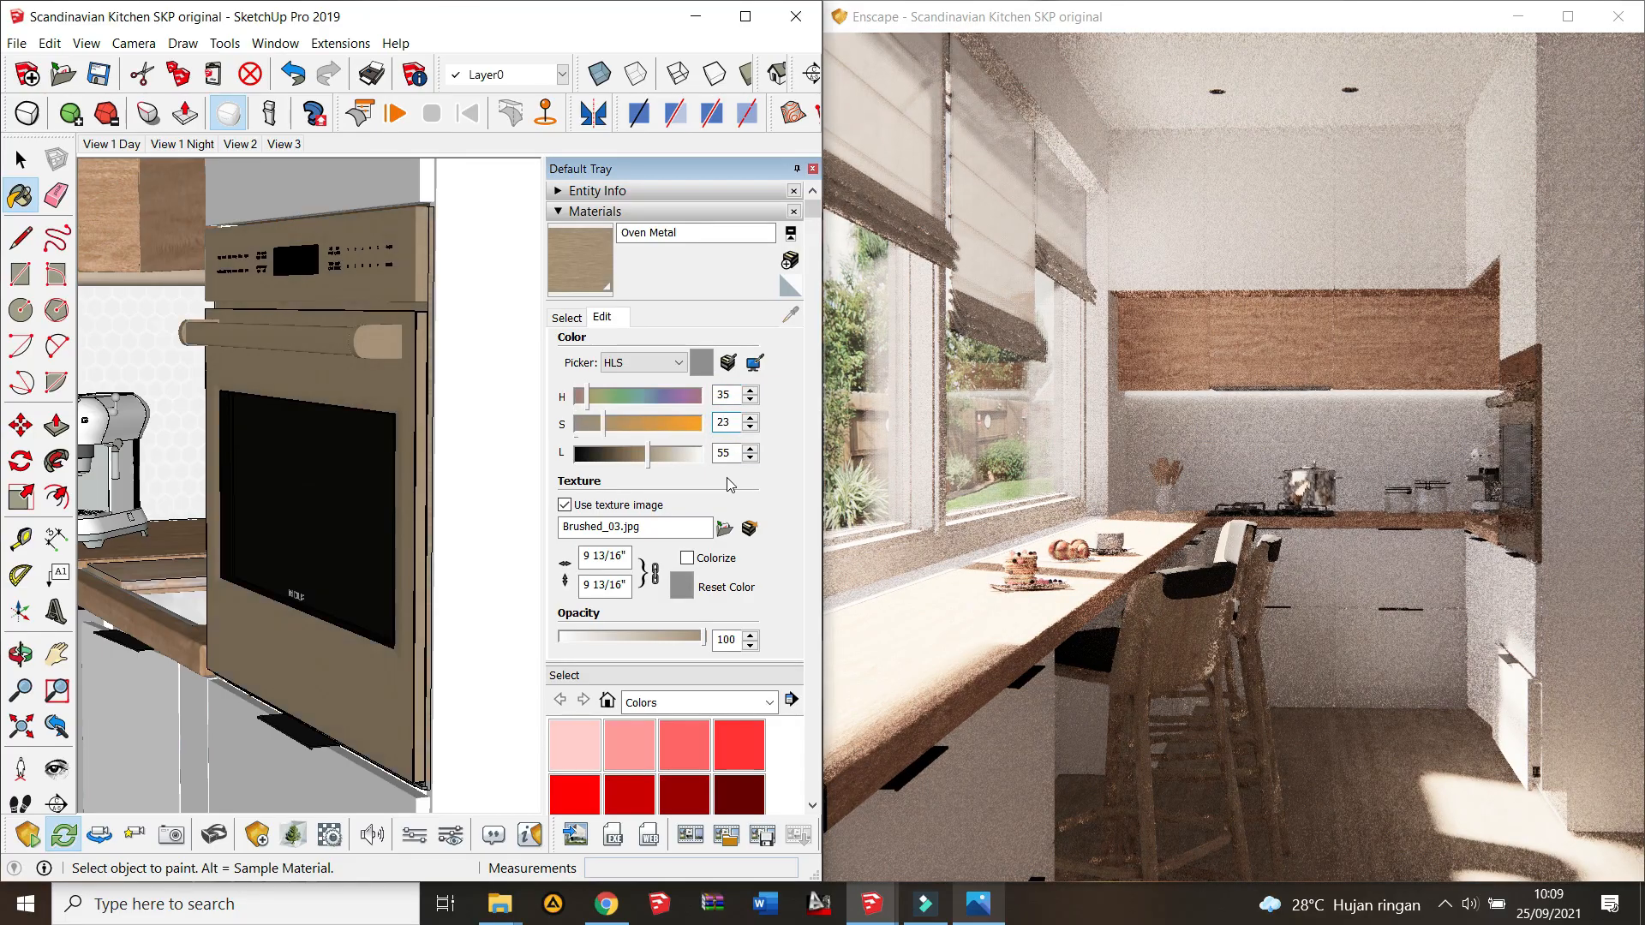
{"action": "type", "text": "81"}
{"action": "key", "text": "Tab"}
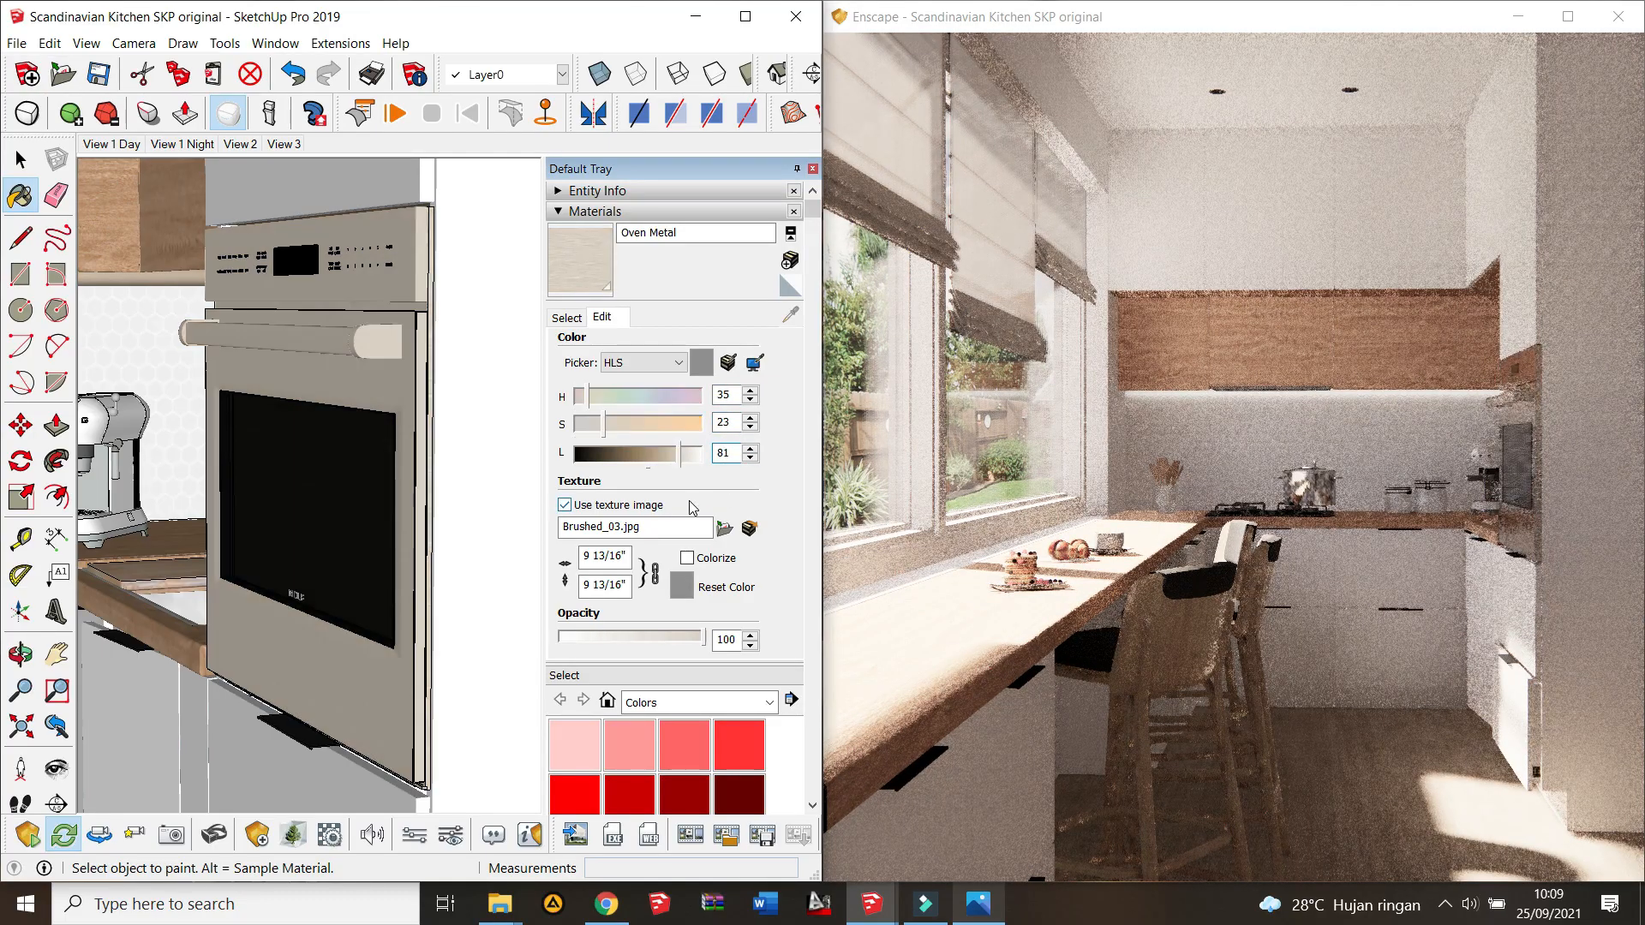
Step: Sample the Oven Glass 1 material from the oven door and set its lightness to 24
{"action": "left_click", "coordinate": [567, 318]}
{"action": "left_click", "coordinate": [790, 315]}
{"action": "left_click", "coordinate": [352, 448]}
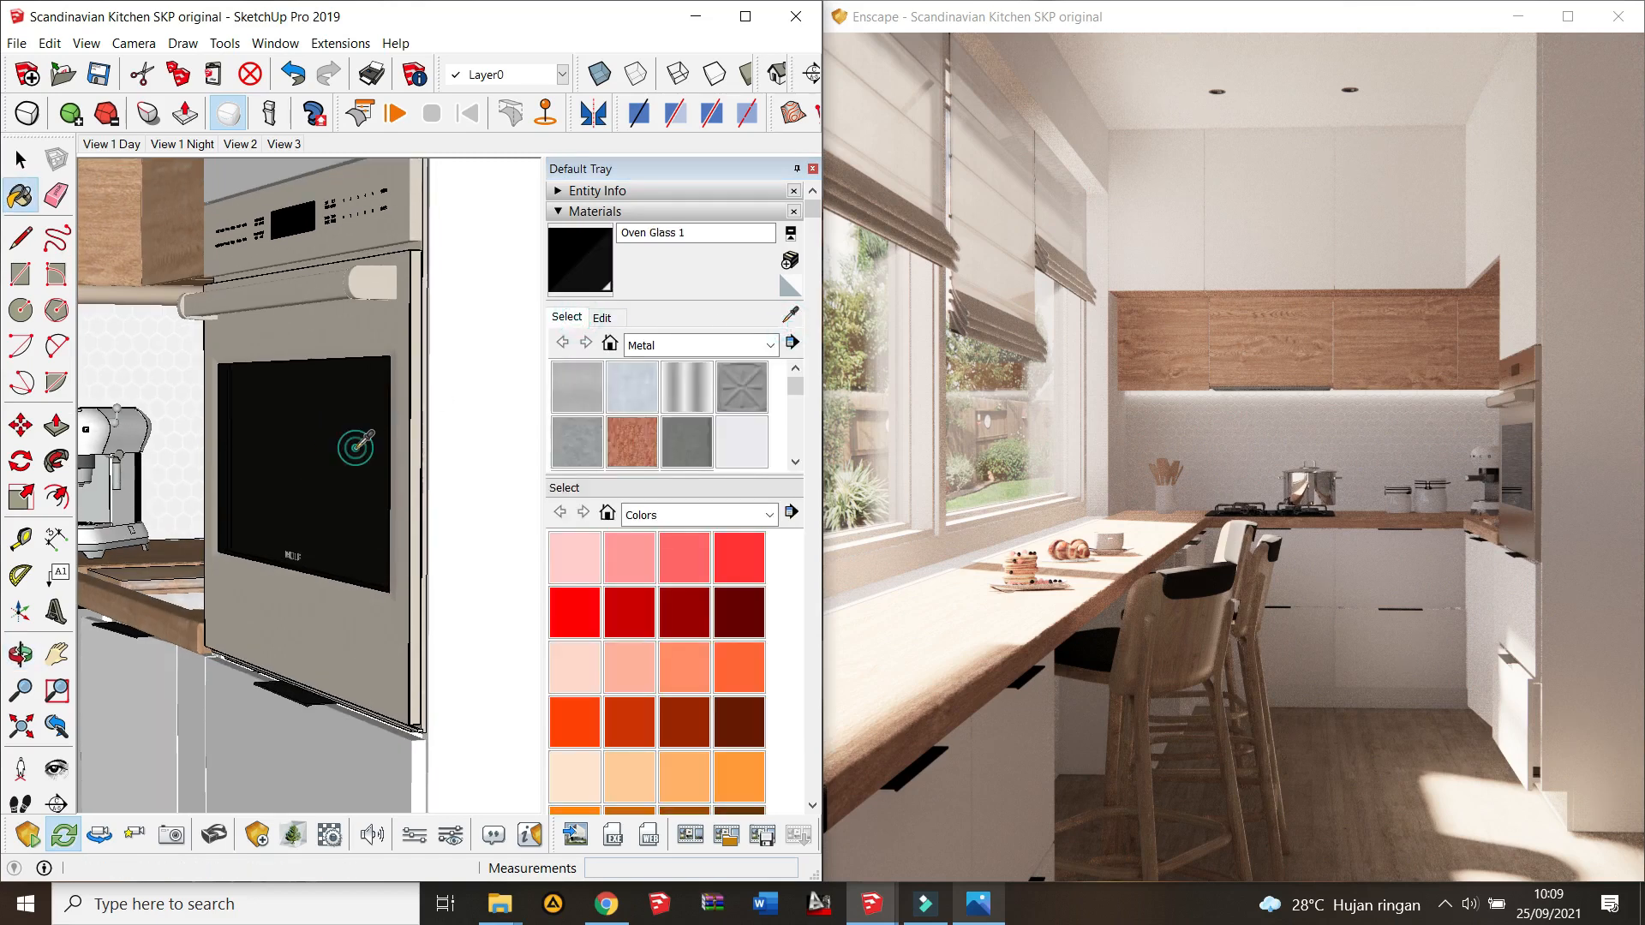
{"action": "left_click", "coordinate": [601, 316]}
{"action": "left_click", "coordinate": [605, 460]}
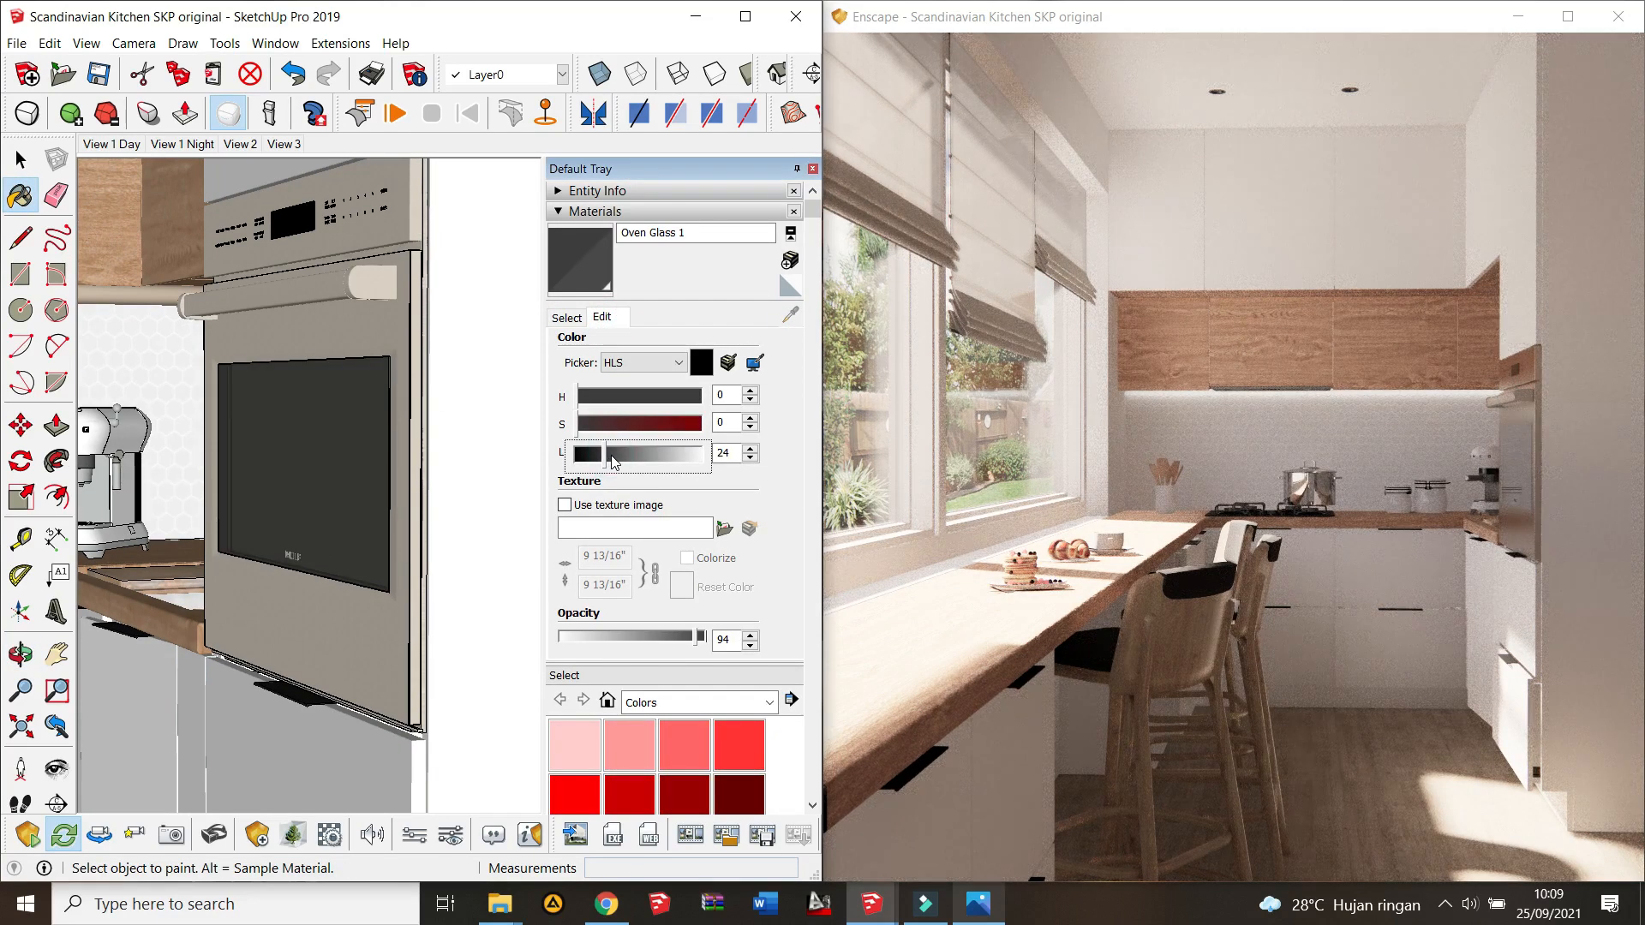
Step: Sample the Light Metal material from a ceiling downlight's ring and lighten it to a light grey
{"action": "mouse_move", "coordinate": [351, 385]}
{"action": "middle_mouse_down"}
{"action": "mouse_move", "coordinate": [346, 408]}
{"action": "mouse_move", "coordinate": [302, 408]}
{"action": "mouse_move", "coordinate": [387, 391]}
{"action": "mouse_move", "coordinate": [331, 430]}
{"action": "mouse_move", "coordinate": [346, 527]}
{"action": "middle_mouse_up"}
{"action": "scroll", "coordinate": [345, 408], "scroll_direction": "down", "scroll_amount": 4}
{"action": "scroll", "coordinate": [387, 391], "scroll_direction": "down", "scroll_amount": 2}
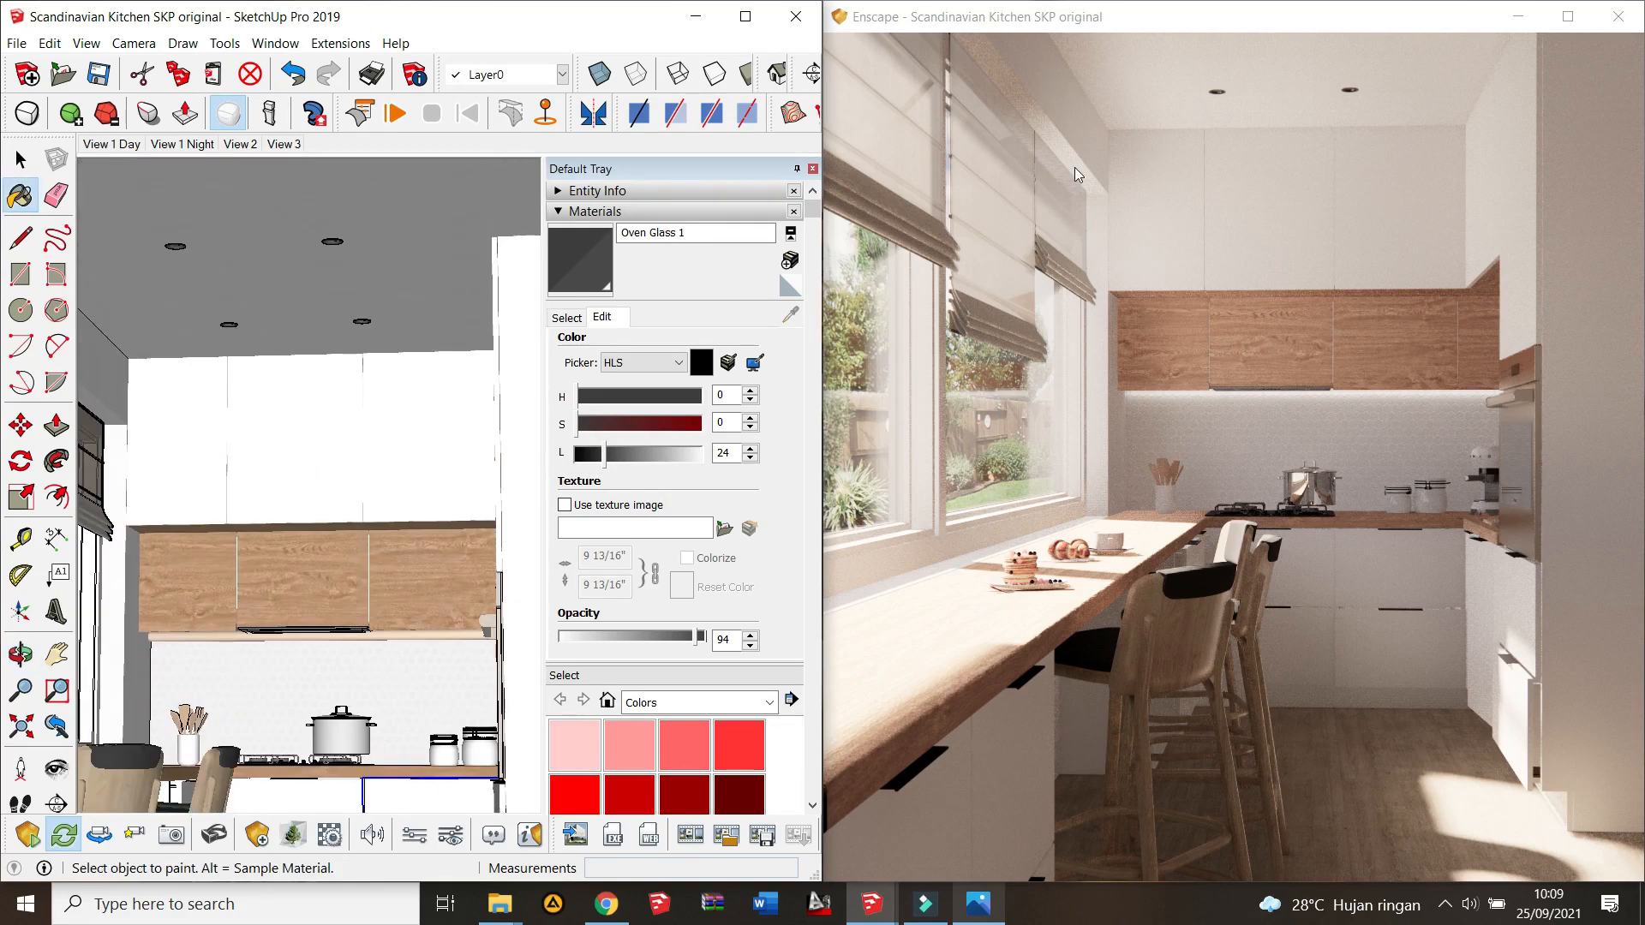
{"action": "scroll", "coordinate": [329, 250], "scroll_direction": "up", "scroll_amount": 4}
{"action": "left_click", "coordinate": [790, 314]}
{"action": "scroll", "coordinate": [345, 199], "scroll_direction": "up", "scroll_amount": 3}
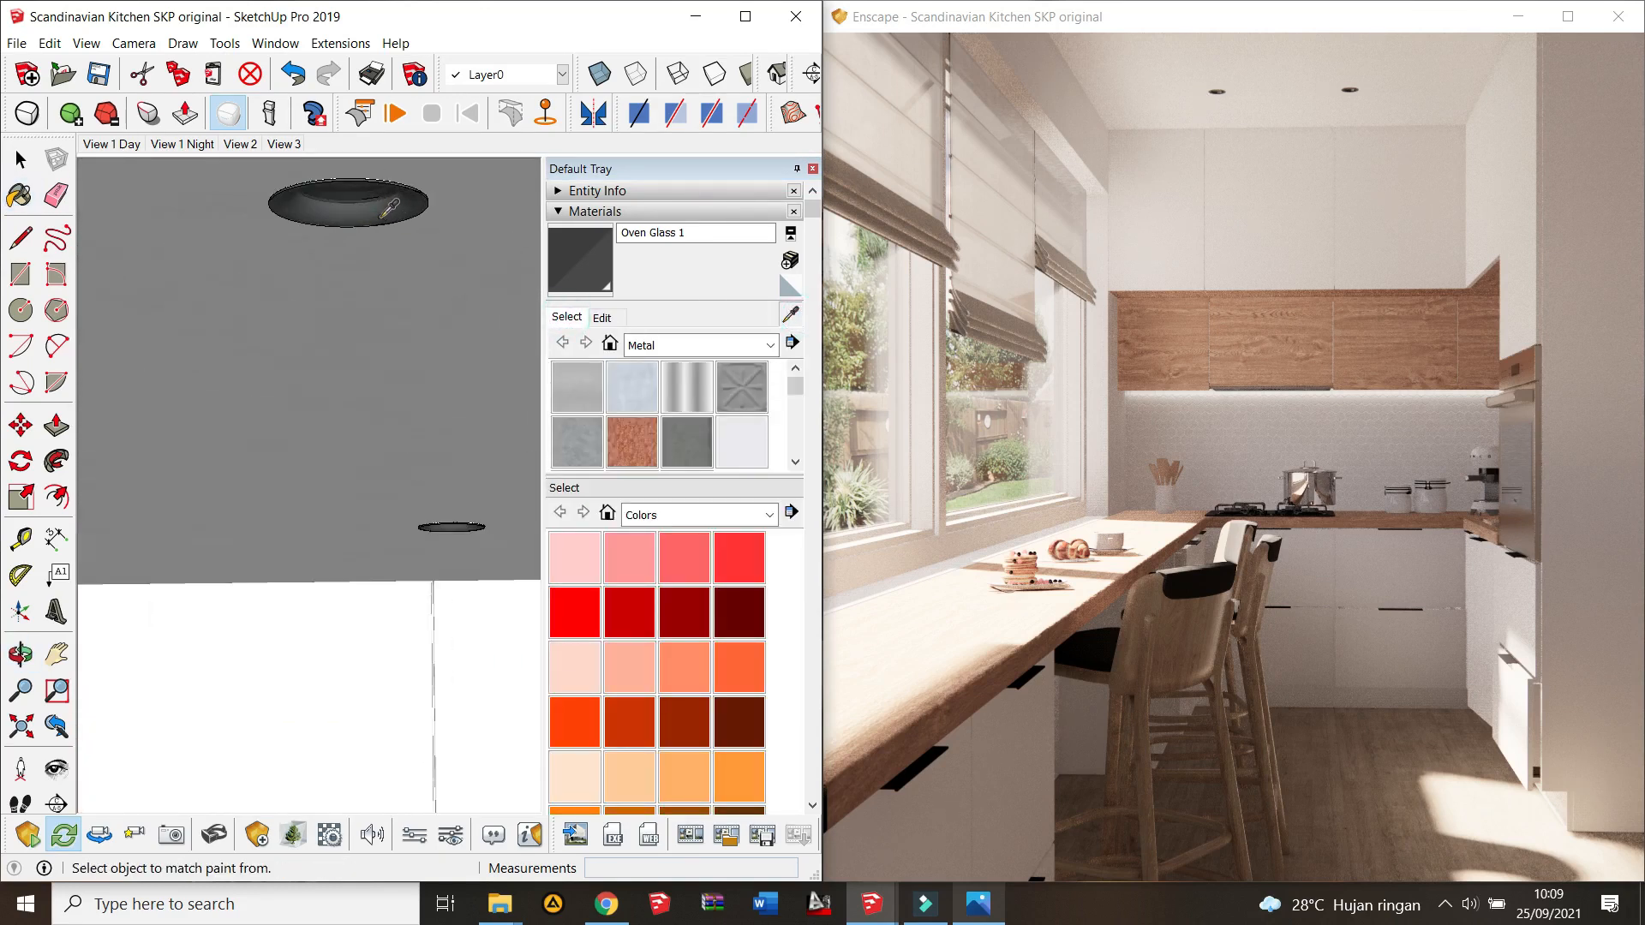
{"action": "left_click", "coordinate": [380, 217]}
{"action": "left_click", "coordinate": [603, 313]}
{"action": "left_click_drag", "start_coordinate": [639, 456], "coordinate": [667, 458]}
{"action": "scroll", "coordinate": [360, 209], "scroll_direction": "up", "scroll_amount": 3}
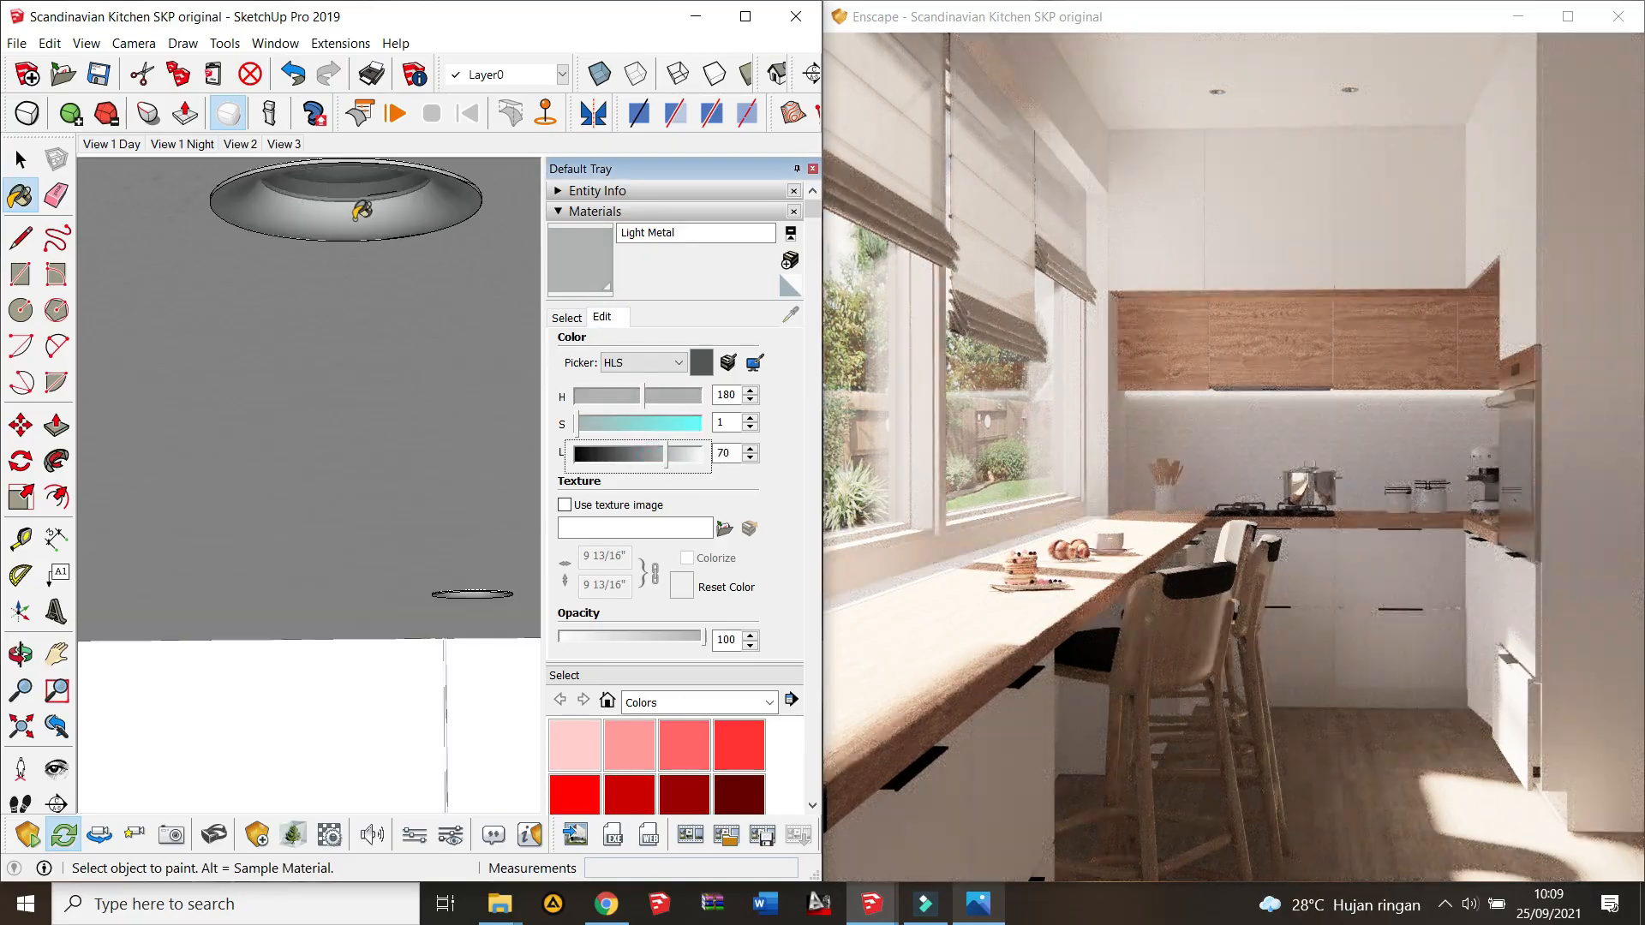
{"action": "middle_click_drag", "start_coordinate": [360, 209], "coordinate": [364, 162]}
{"action": "left_click", "coordinate": [674, 455]}
Step: Sample the Light Glass material from inside the ceiling downlight and set its lightness to 49
{"action": "left_click", "coordinate": [569, 318]}
{"action": "left_click", "coordinate": [790, 314]}
{"action": "left_click", "coordinate": [374, 274]}
{"action": "left_click", "coordinate": [610, 318]}
{"action": "left_click", "coordinate": [643, 455]}
{"action": "left_click_drag", "start_coordinate": [644, 461], "coordinate": [634, 456]}
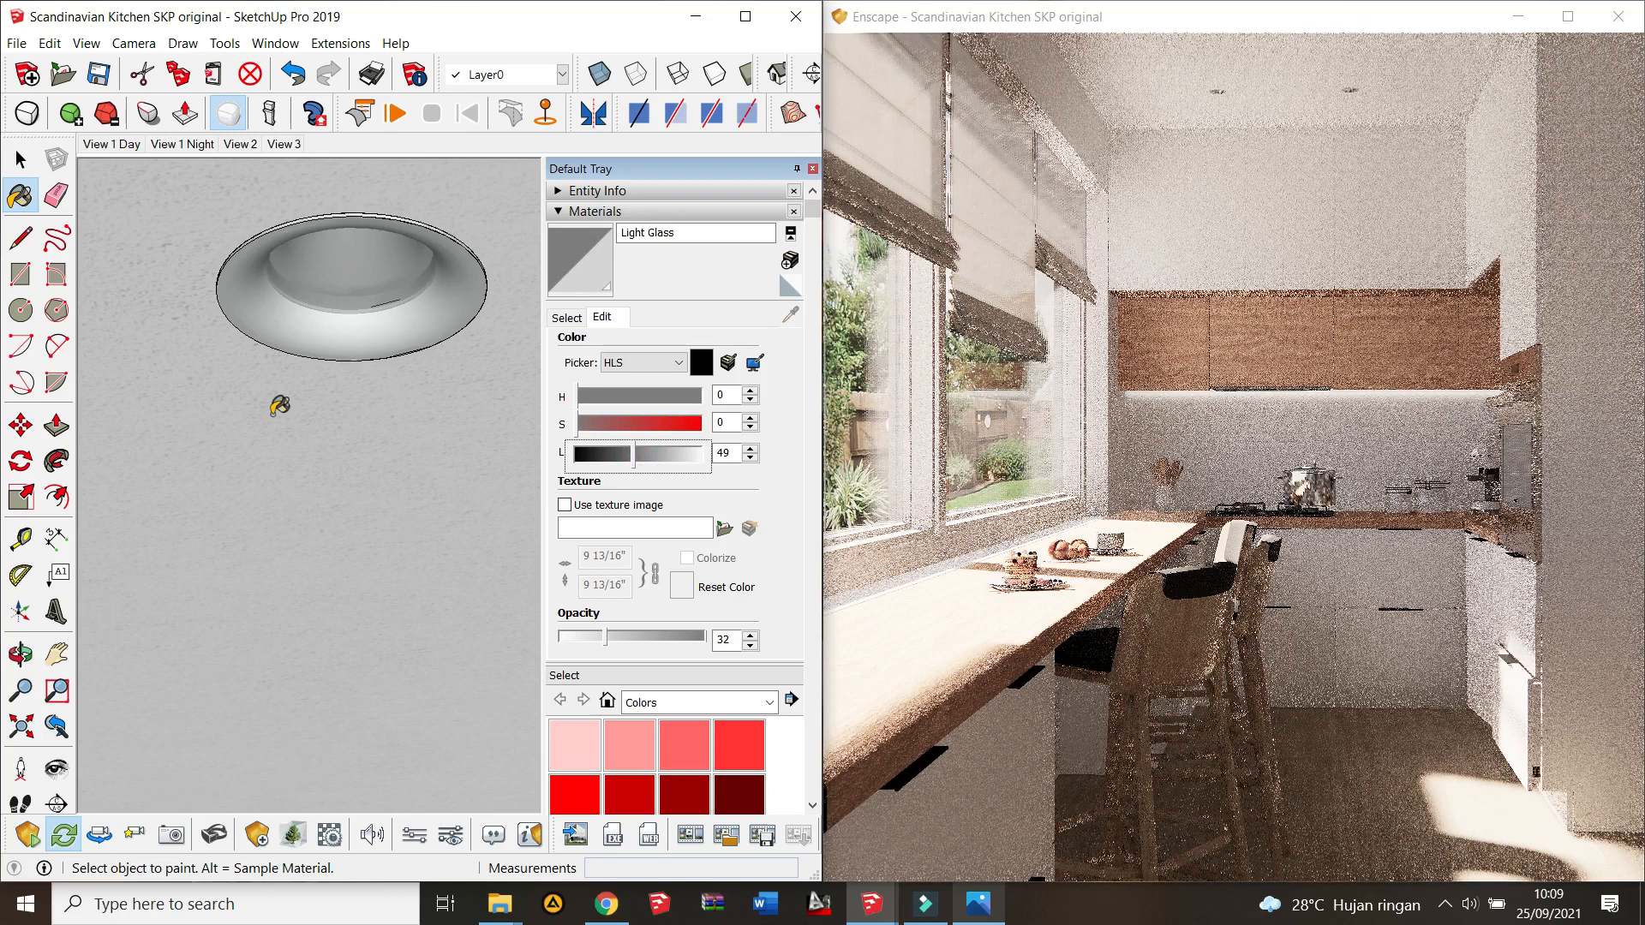
{"action": "scroll", "coordinate": [331, 367], "scroll_direction": "down", "scroll_amount": 6}
{"action": "middle_click_drag", "start_coordinate": [368, 493], "coordinate": [383, 473]}
{"action": "scroll", "coordinate": [385, 482], "scroll_direction": "down", "scroll_amount": 8}
{"action": "mouse_move", "coordinate": [392, 624]}
{"action": "middle_mouse_down"}
{"action": "mouse_move", "coordinate": [390, 588]}
{"action": "mouse_move", "coordinate": [392, 638]}
{"action": "mouse_move", "coordinate": [403, 599]}
{"action": "mouse_move", "coordinate": [365, 527]}
{"action": "middle_mouse_up"}
{"action": "left_click", "coordinate": [575, 834]}
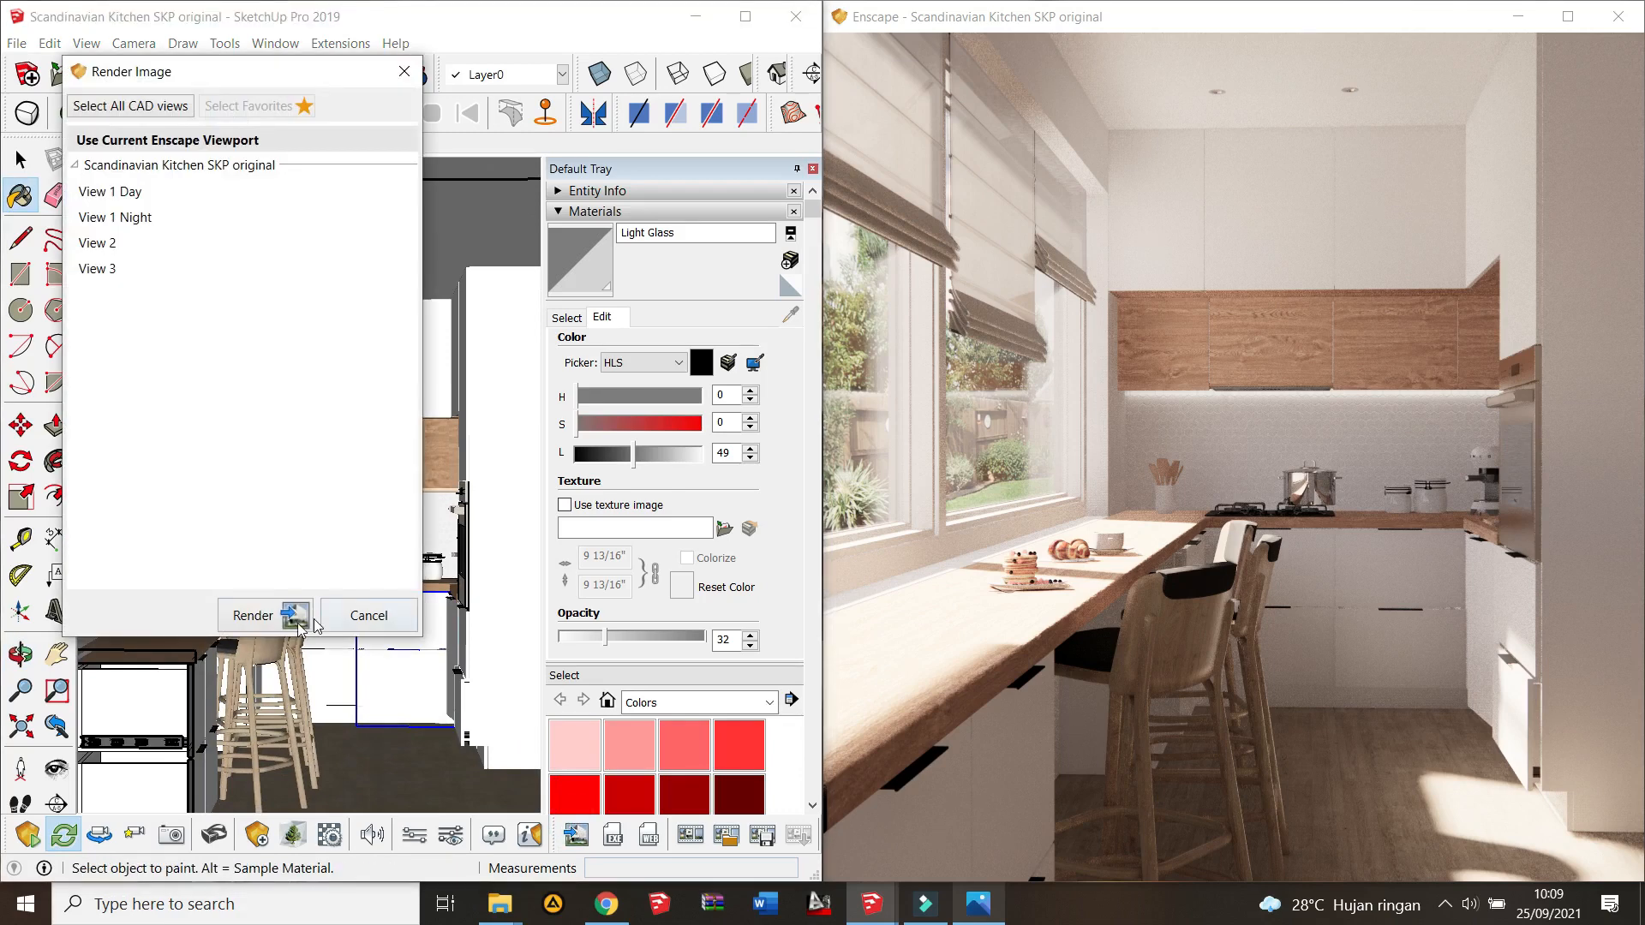
{"action": "left_click", "coordinate": [256, 615]}
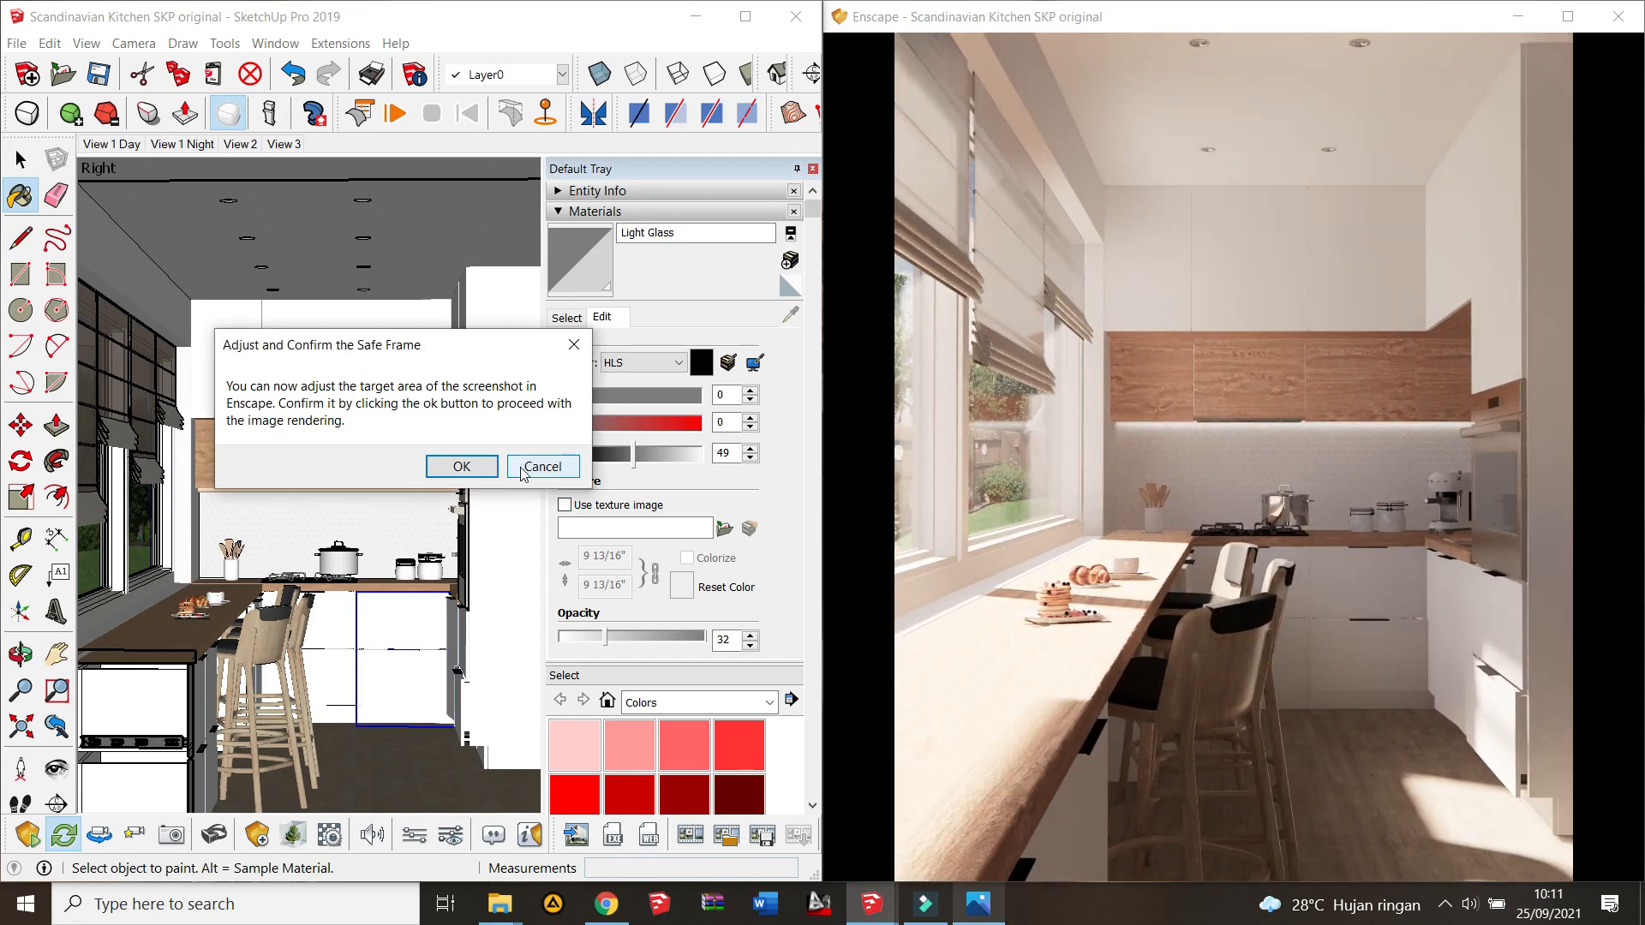
{"action": "left_click", "coordinate": [524, 474]}
{"action": "left_click", "coordinate": [422, 670]}
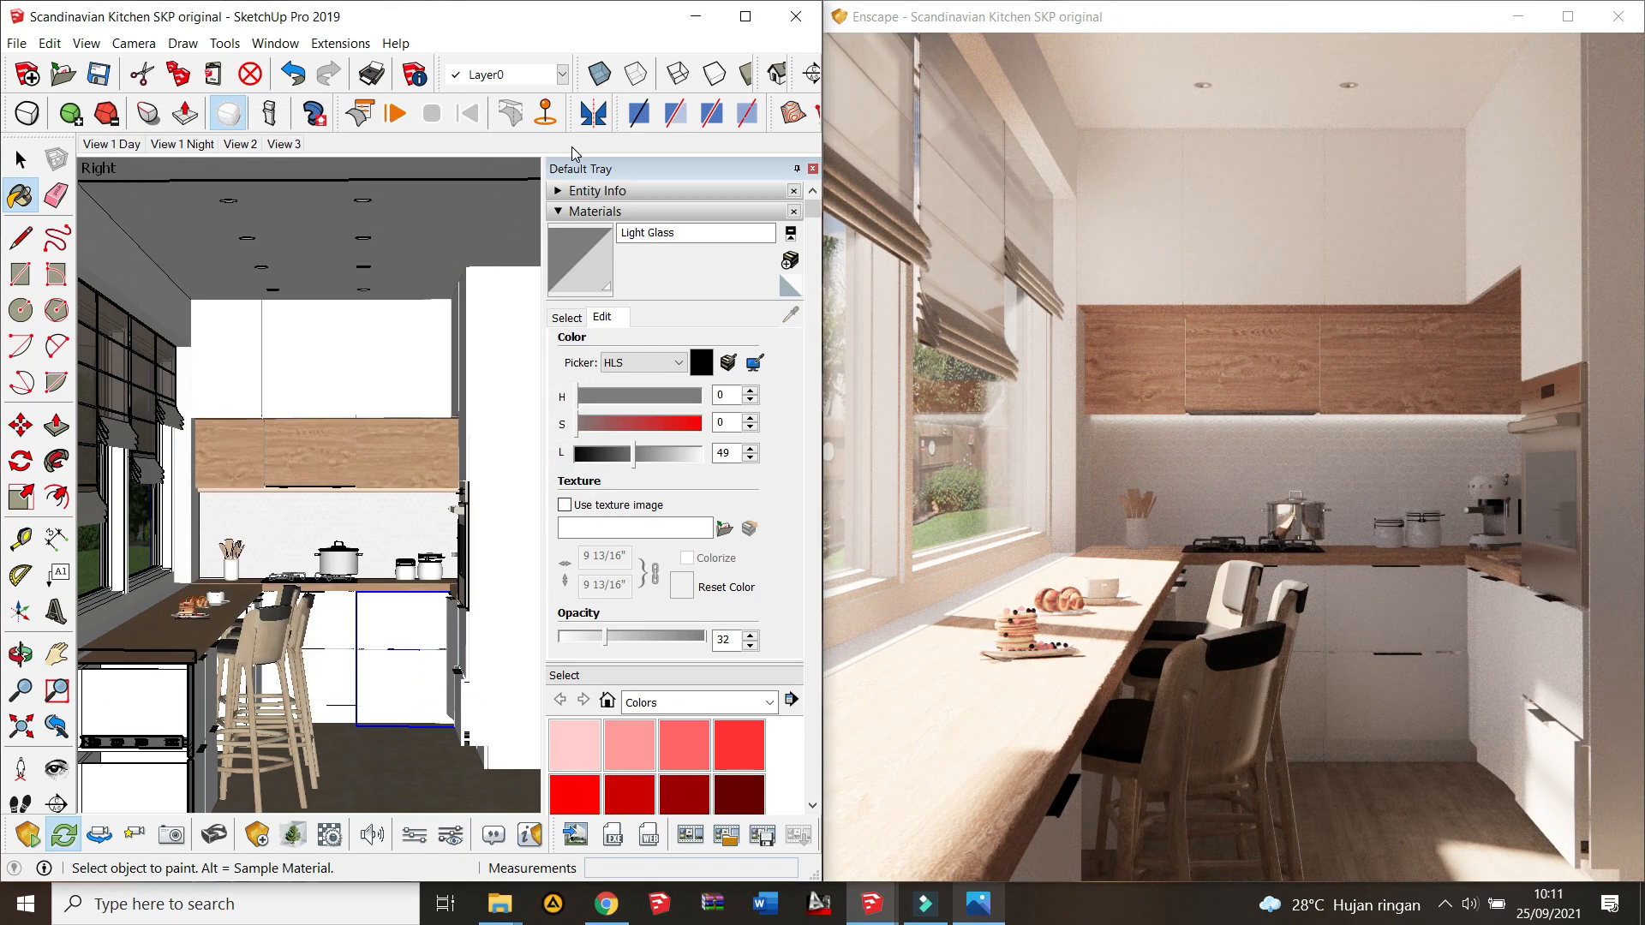
Step: Show the shadow settings, shift the date slightly earlier to between the September and October marks, and hide them again
{"action": "left_click", "coordinate": [746, 16]}
{"action": "right_click", "coordinate": [1098, 122]}
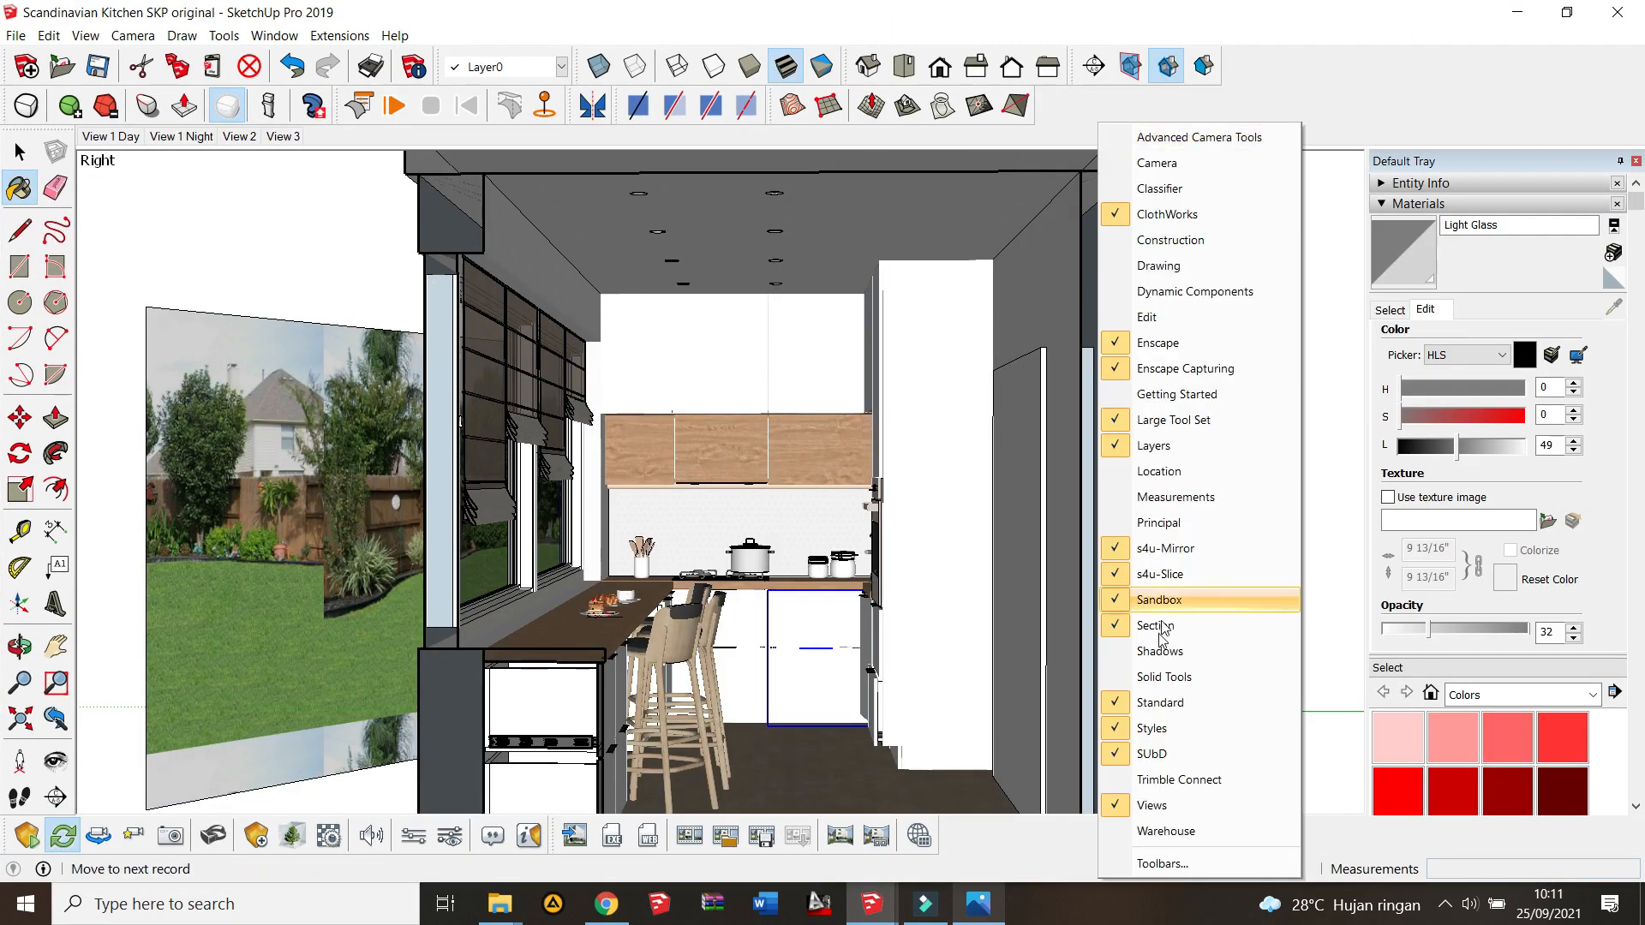
{"action": "left_click", "coordinate": [1160, 651]}
{"action": "left_click", "coordinate": [1567, 12]}
{"action": "key", "text": "super+Left"}
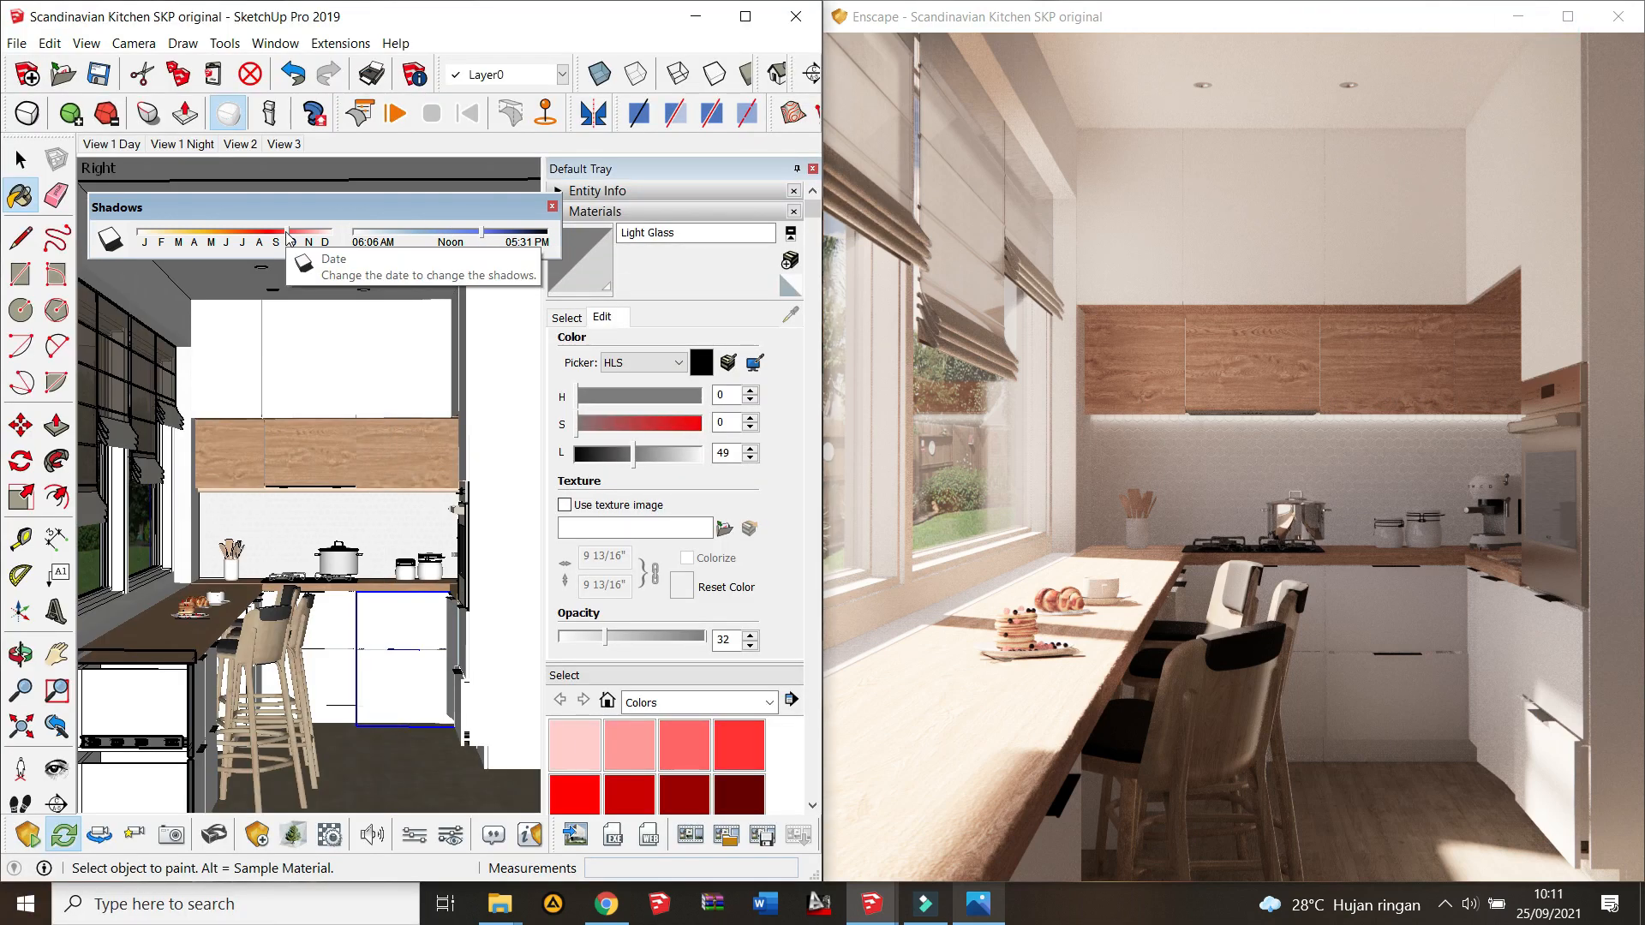
{"action": "left_click_drag", "start_coordinate": [287, 238], "coordinate": [282, 240]}
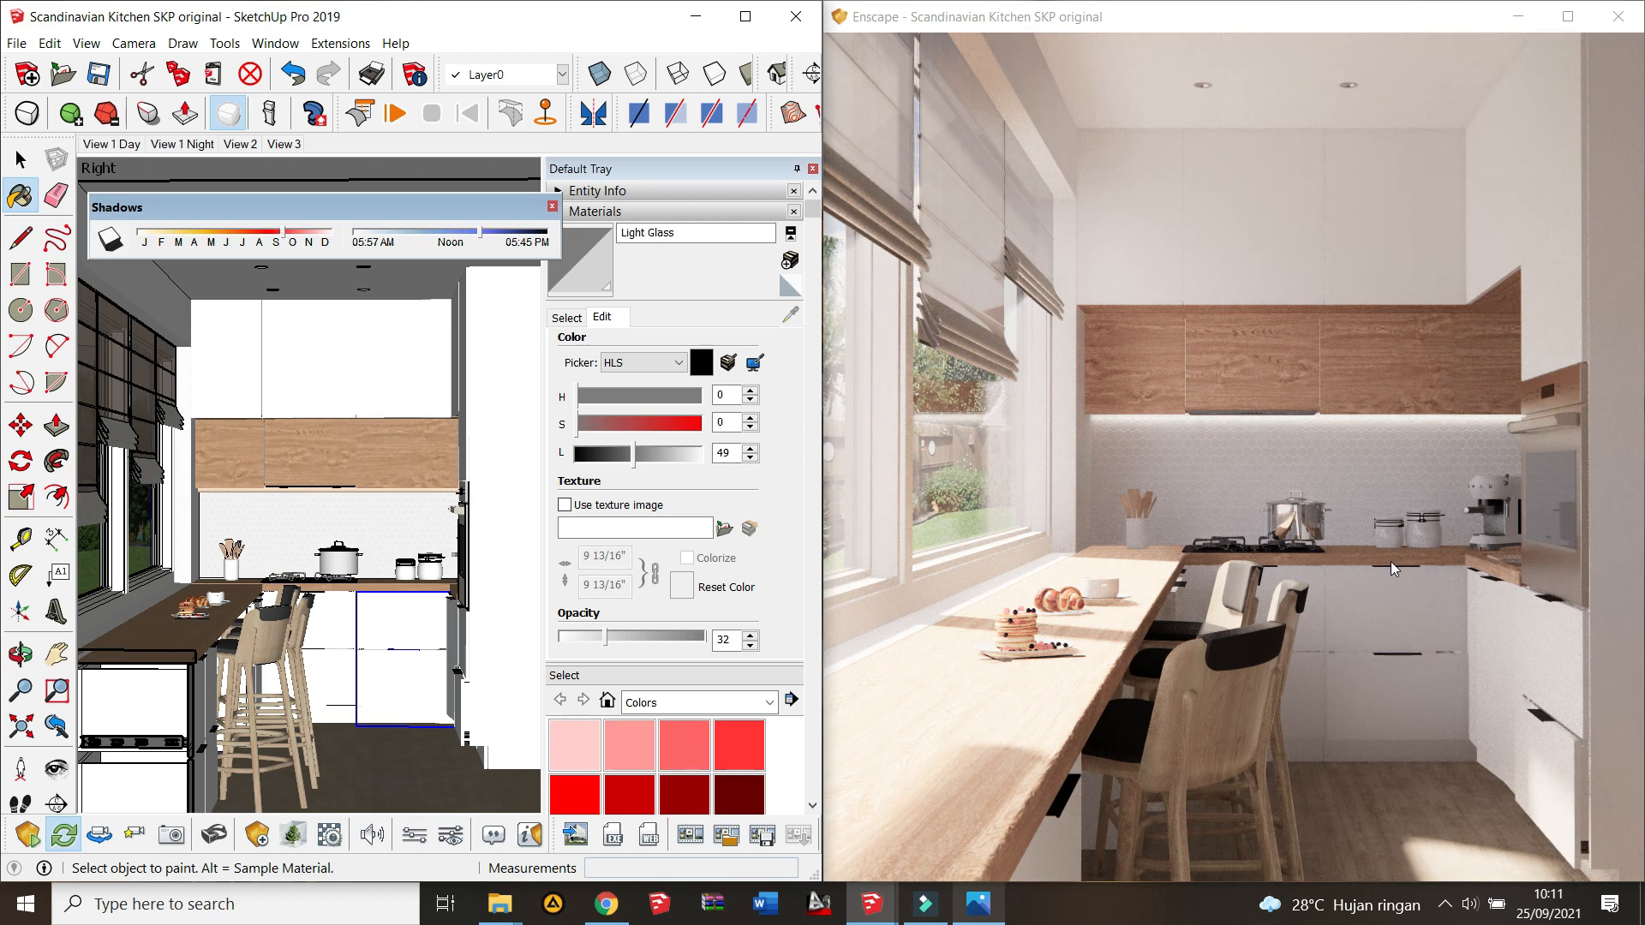
{"action": "left_click", "coordinate": [552, 205]}
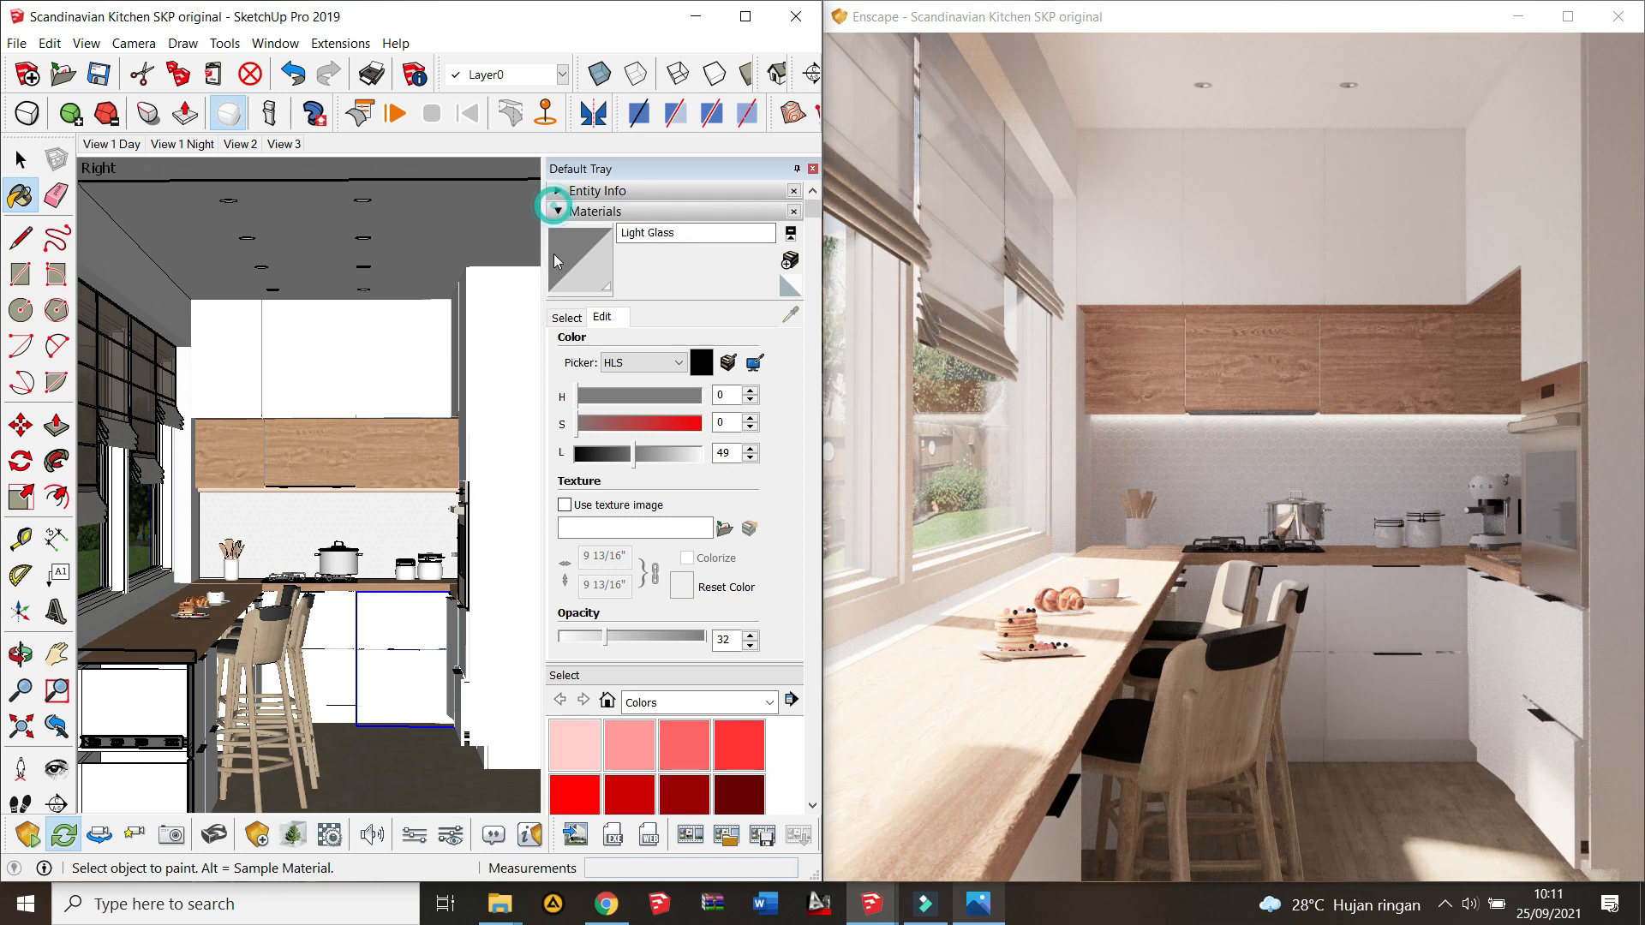
Step: Render the current Enscape viewport and confirm the safe frame
{"action": "left_click", "coordinate": [575, 834]}
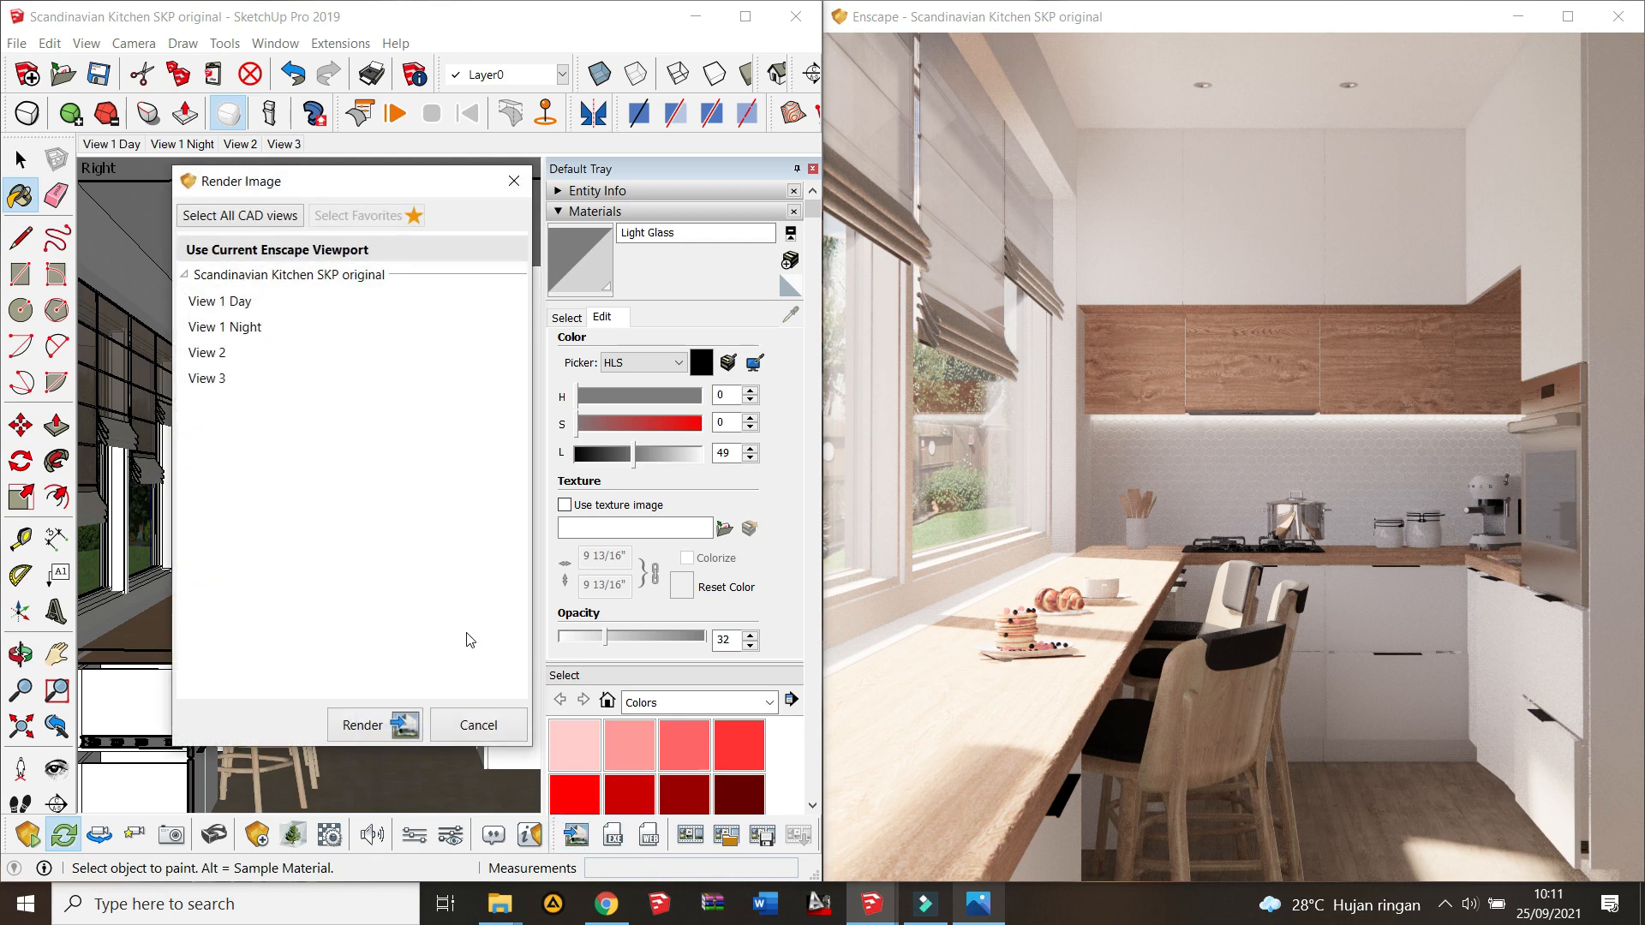
{"action": "left_click", "coordinate": [360, 724]}
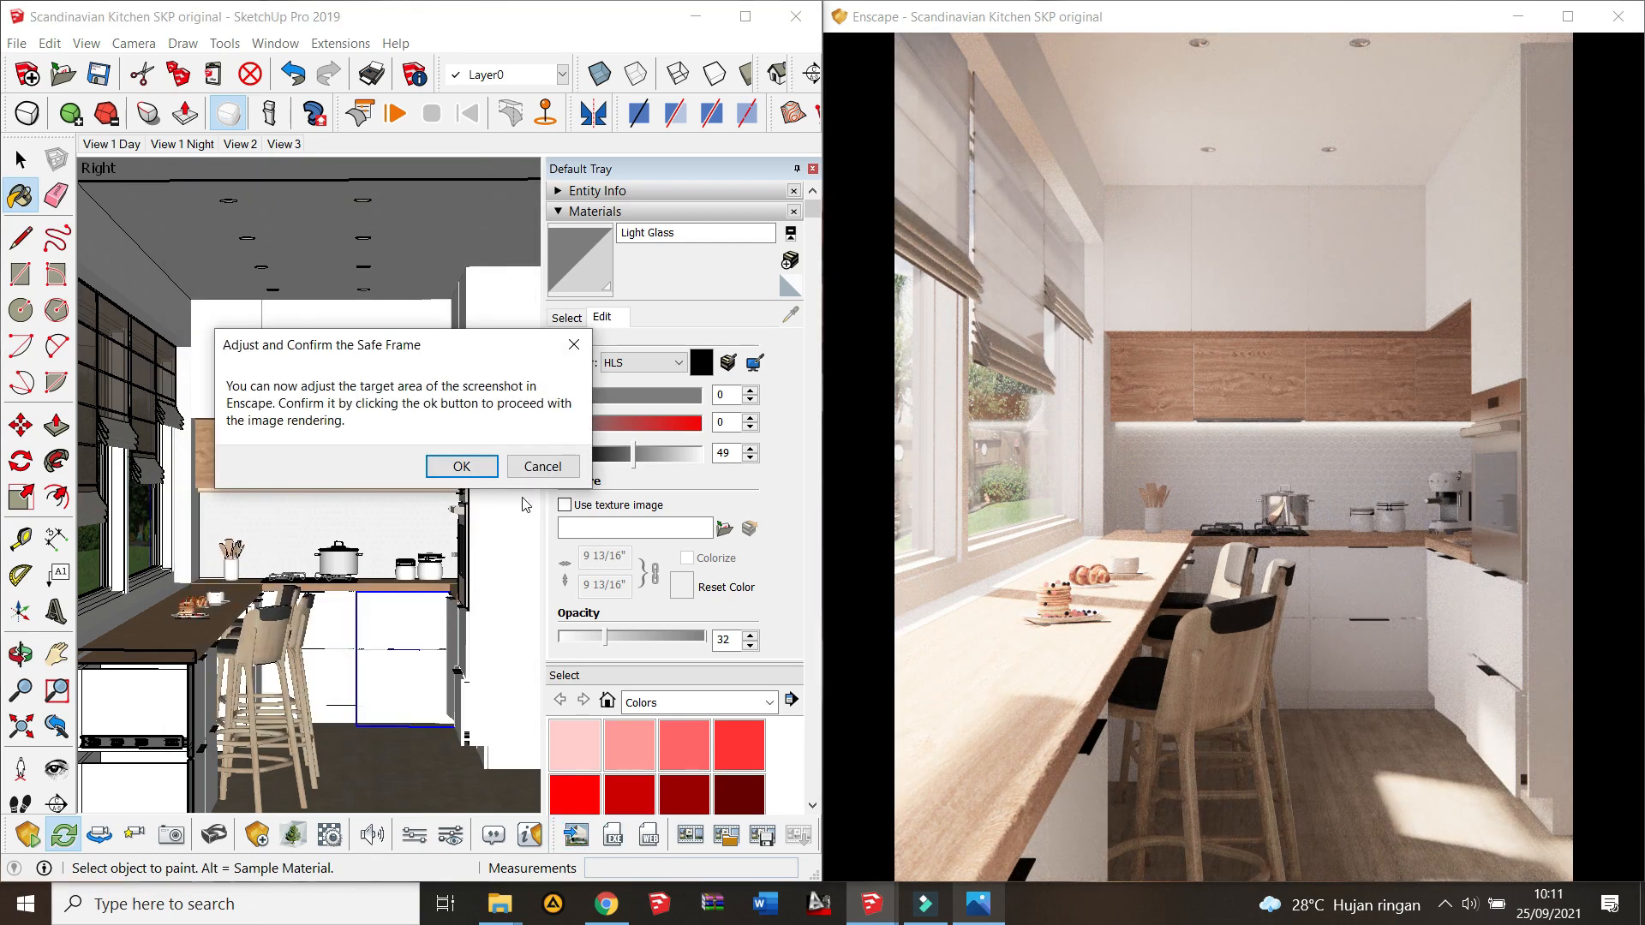
{"action": "left_click", "coordinate": [477, 467]}
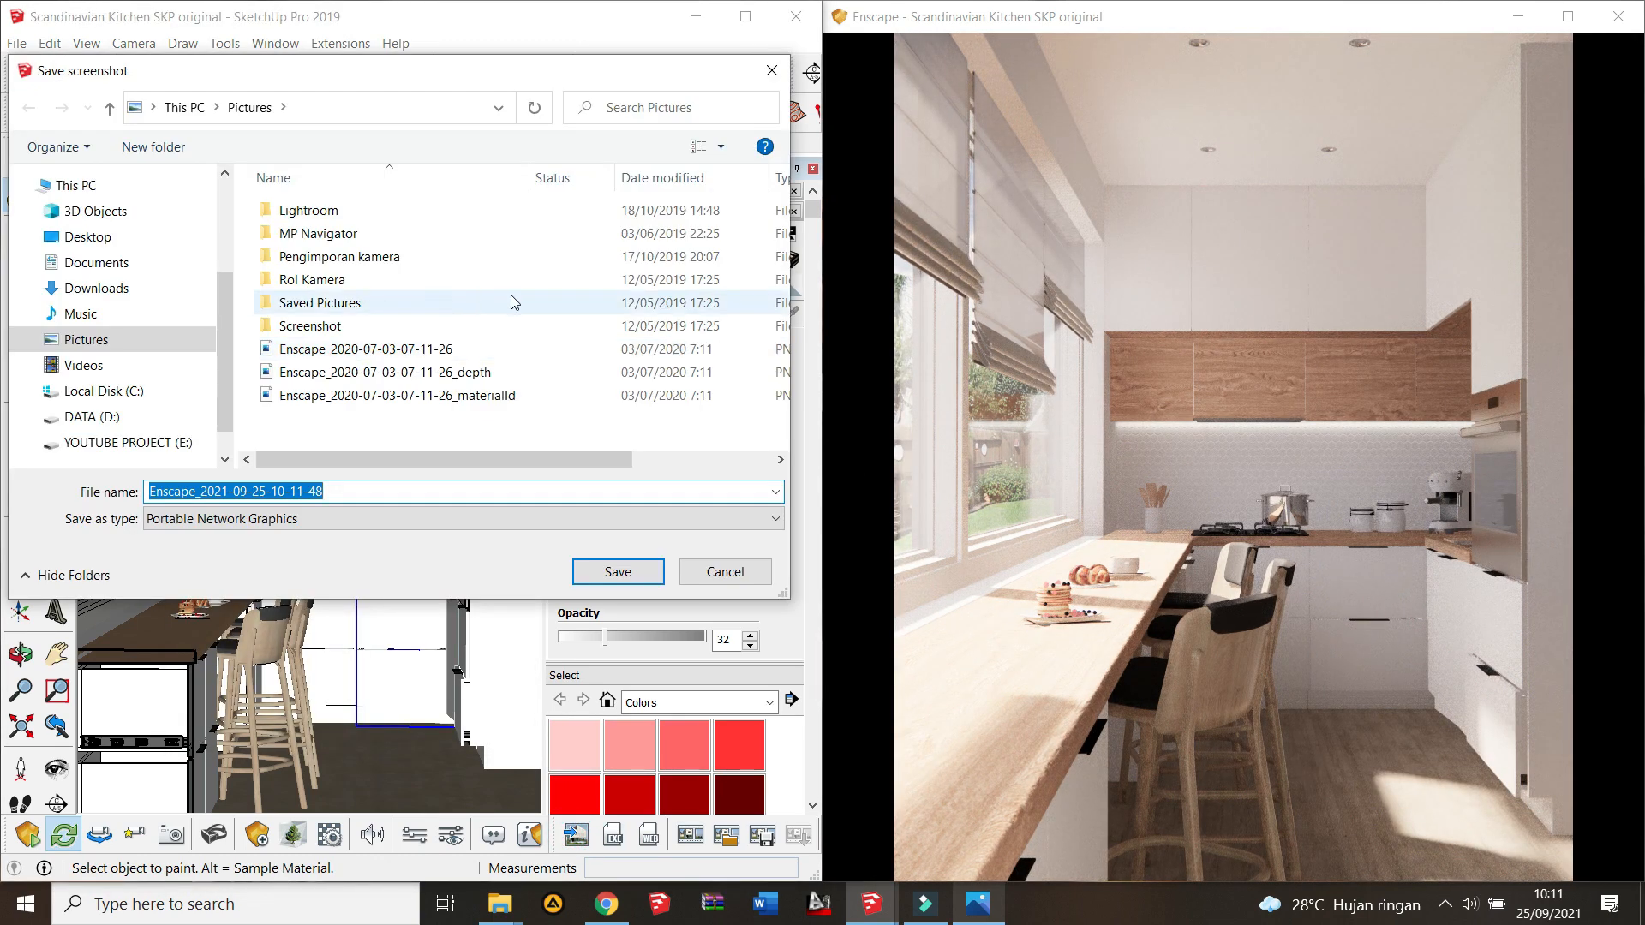
Step: Save the render as a JPEG image named 02 in the Scandinavian Kitchen folder on the Desktop
{"action": "left_click", "coordinate": [86, 238]}
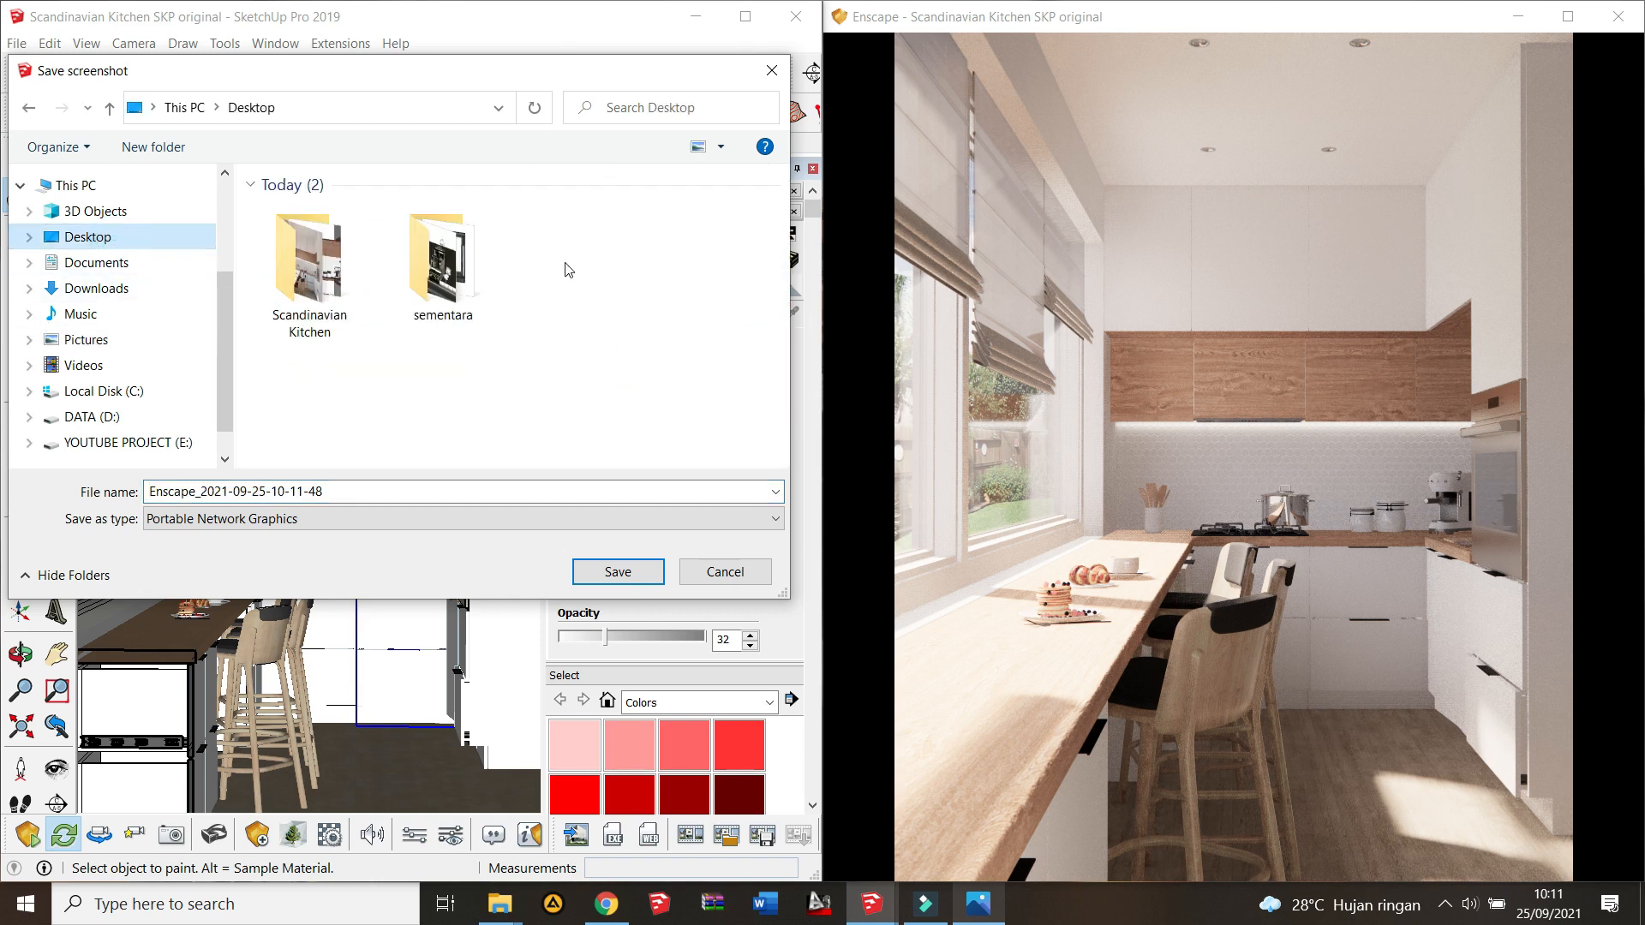
{"action": "double_click", "coordinate": [309, 266]}
{"action": "left_click", "coordinate": [347, 519]}
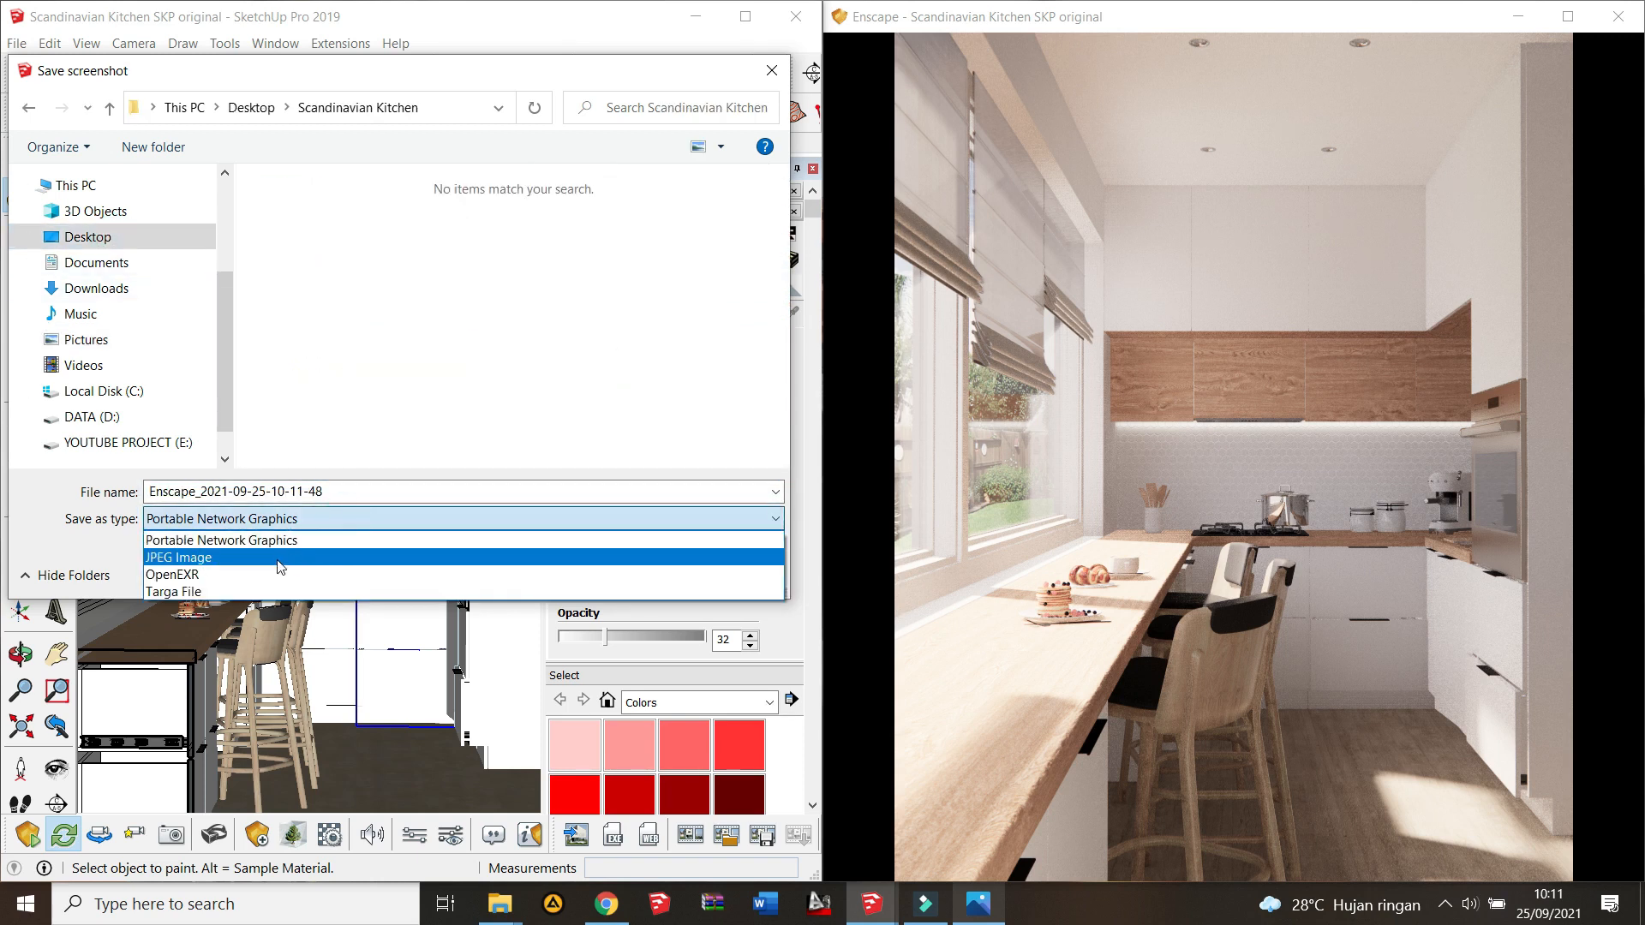
{"action": "left_click", "coordinate": [280, 558]}
{"action": "double_click", "coordinate": [338, 491]}
{"action": "type", "text": "02"}
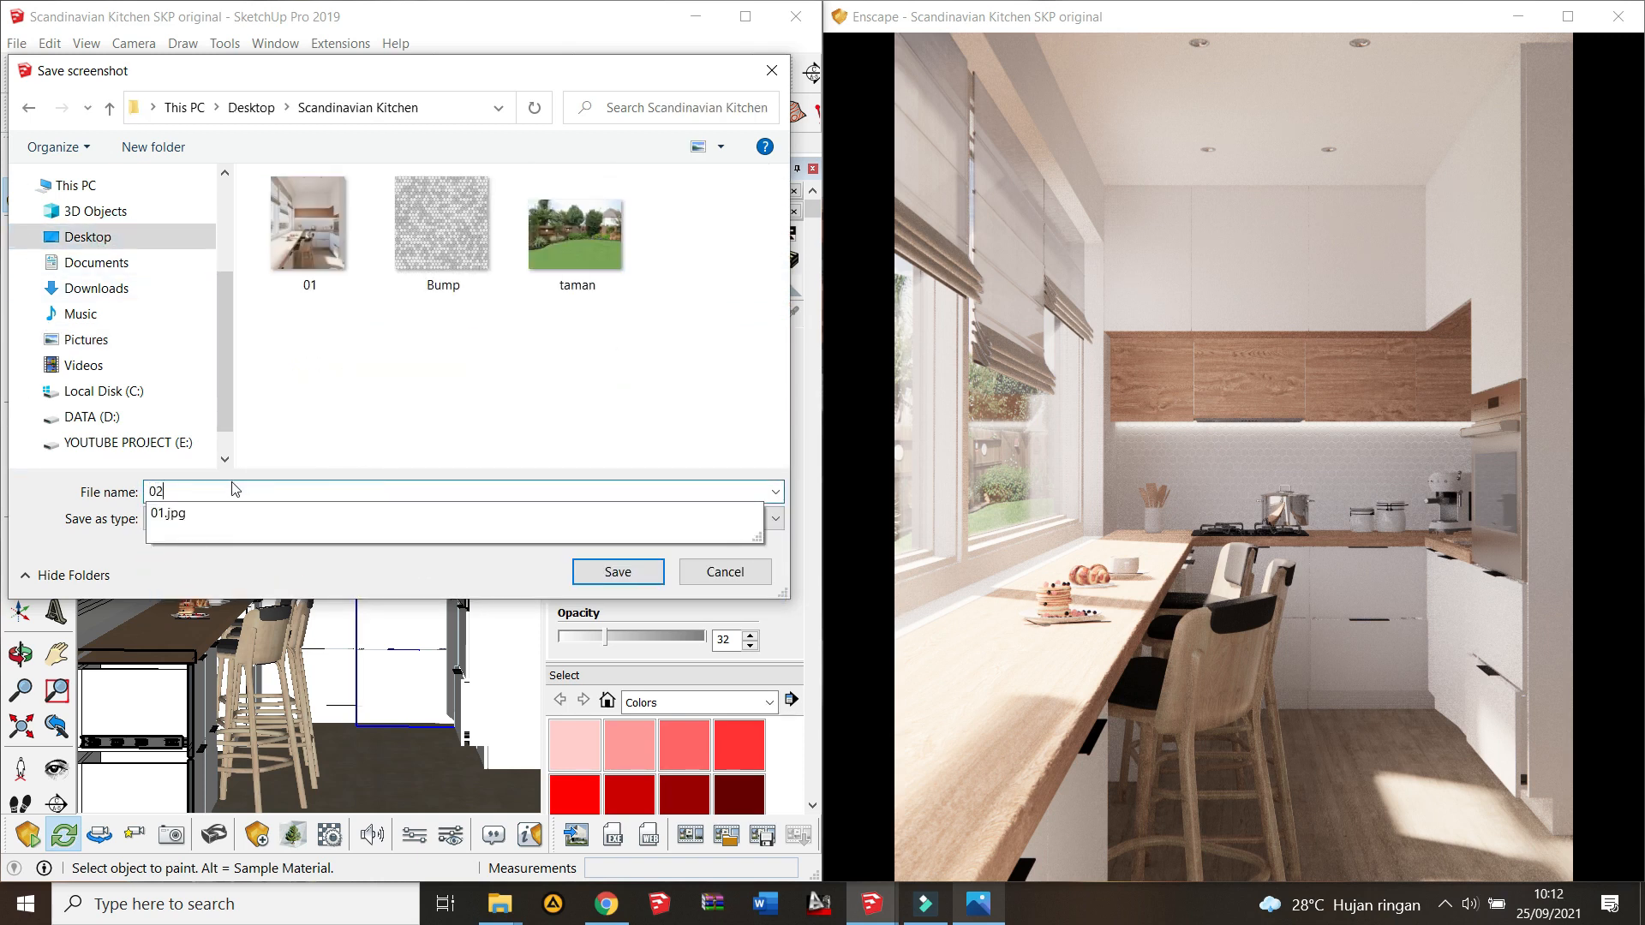
{"action": "left_click", "coordinate": [618, 573]}
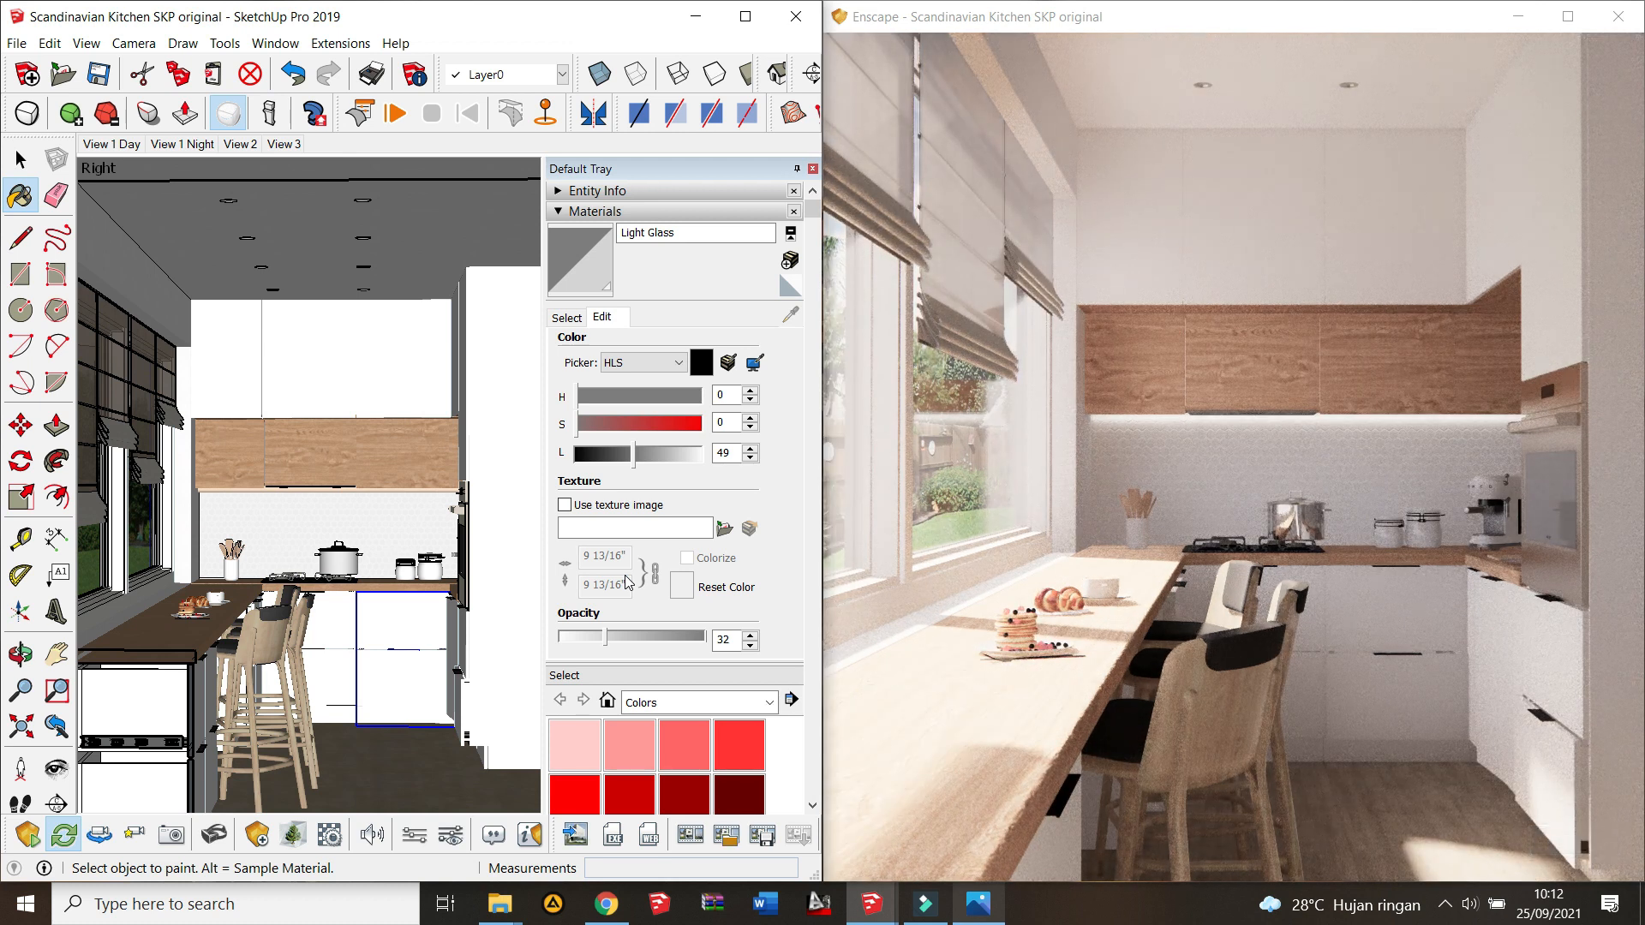
Step: Minimize the SketchUp and Enscape windows and open image 02 from the Scandinavian Kitchen desktop folder
{"action": "left_click", "coordinate": [1523, 17]}
{"action": "left_click", "coordinate": [706, 25]}
{"action": "right_click", "coordinate": [854, 229]}
{"action": "left_click", "coordinate": [914, 298]}
{"action": "double_click", "coordinate": [1585, 43]}
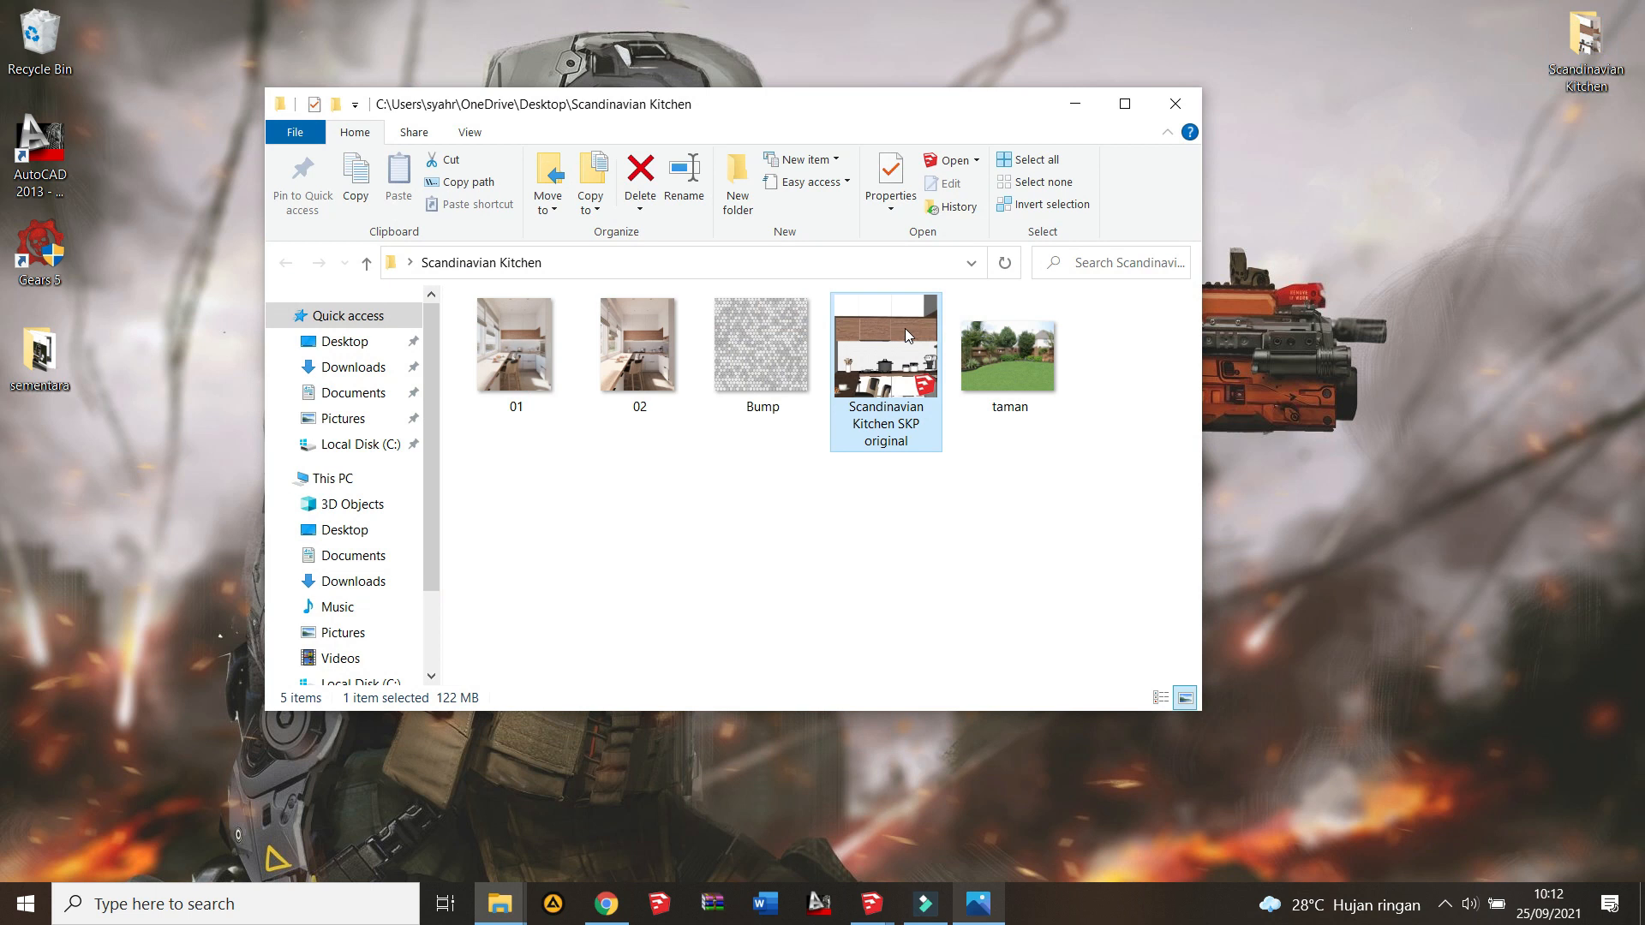
{"action": "left_click", "coordinate": [644, 366]}
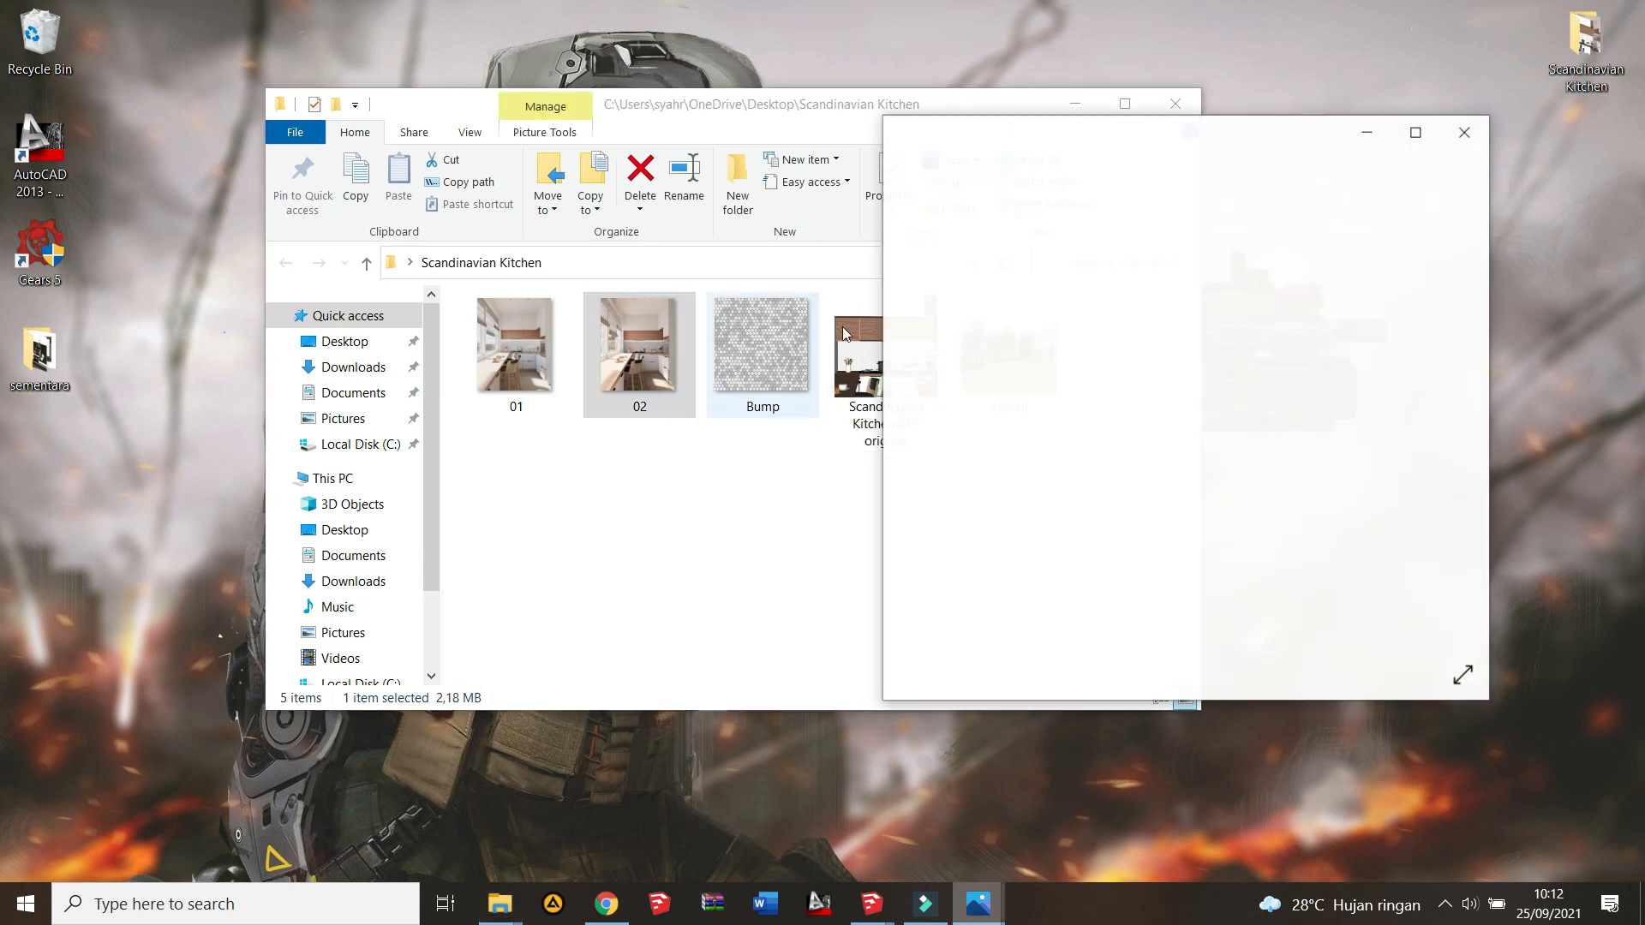
Step: Place the 02.jpg render side by side with the reference photo 01.jpg and compare them
{"action": "left_click_drag", "start_coordinate": [1189, 141], "coordinate": [1644, 205]}
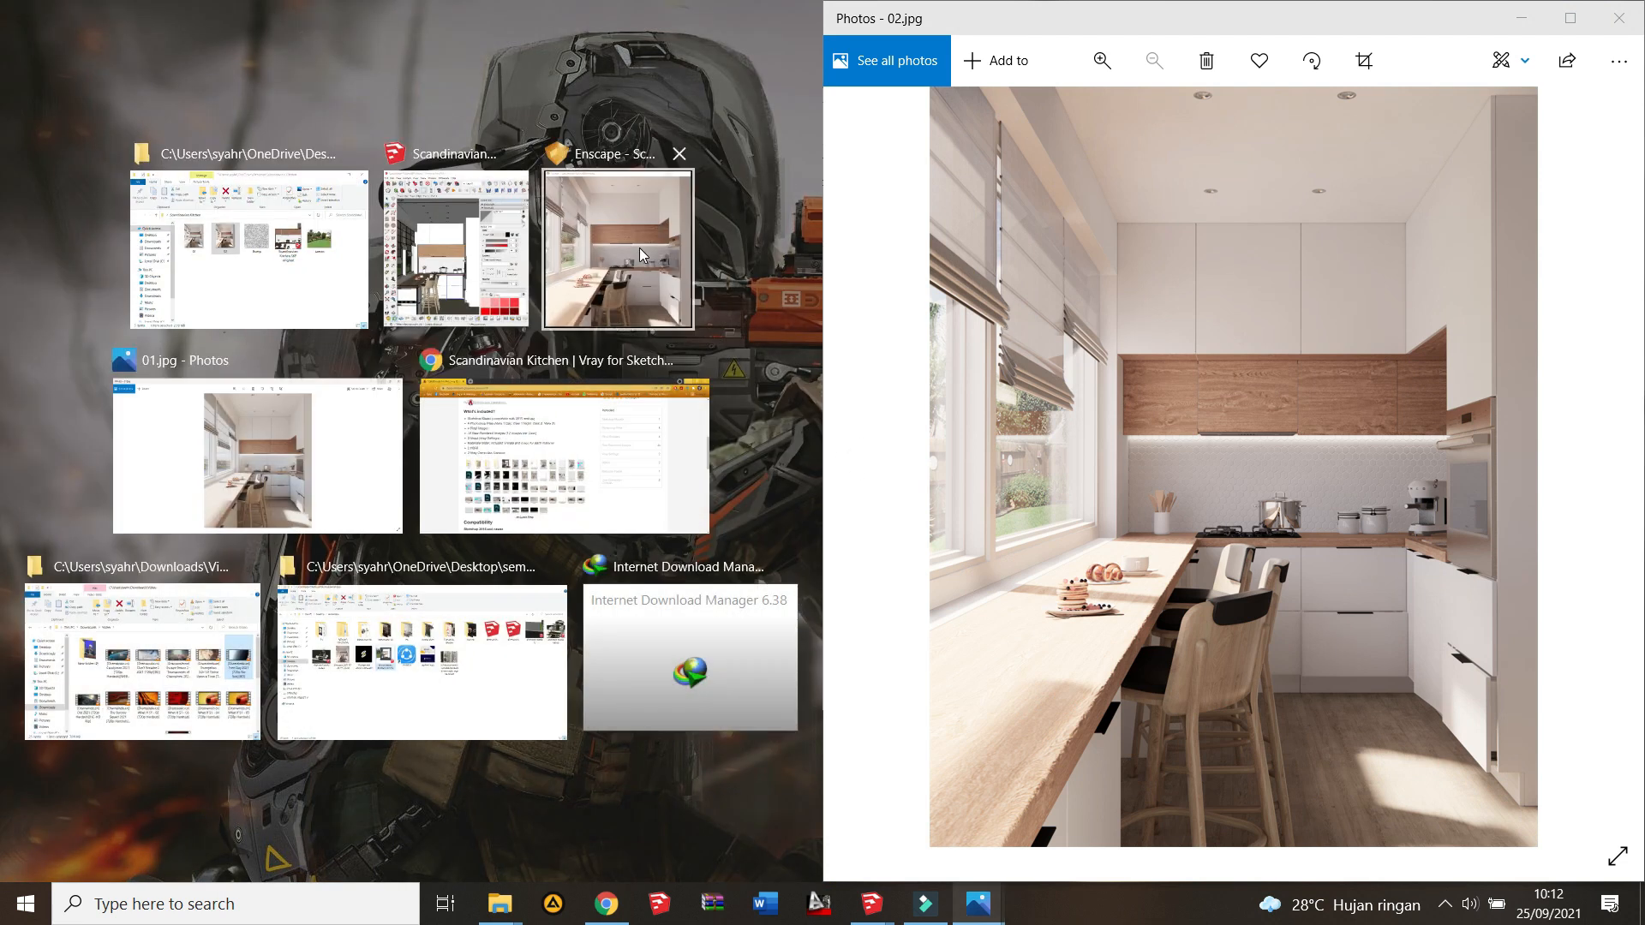
{"action": "left_click", "coordinate": [270, 420]}
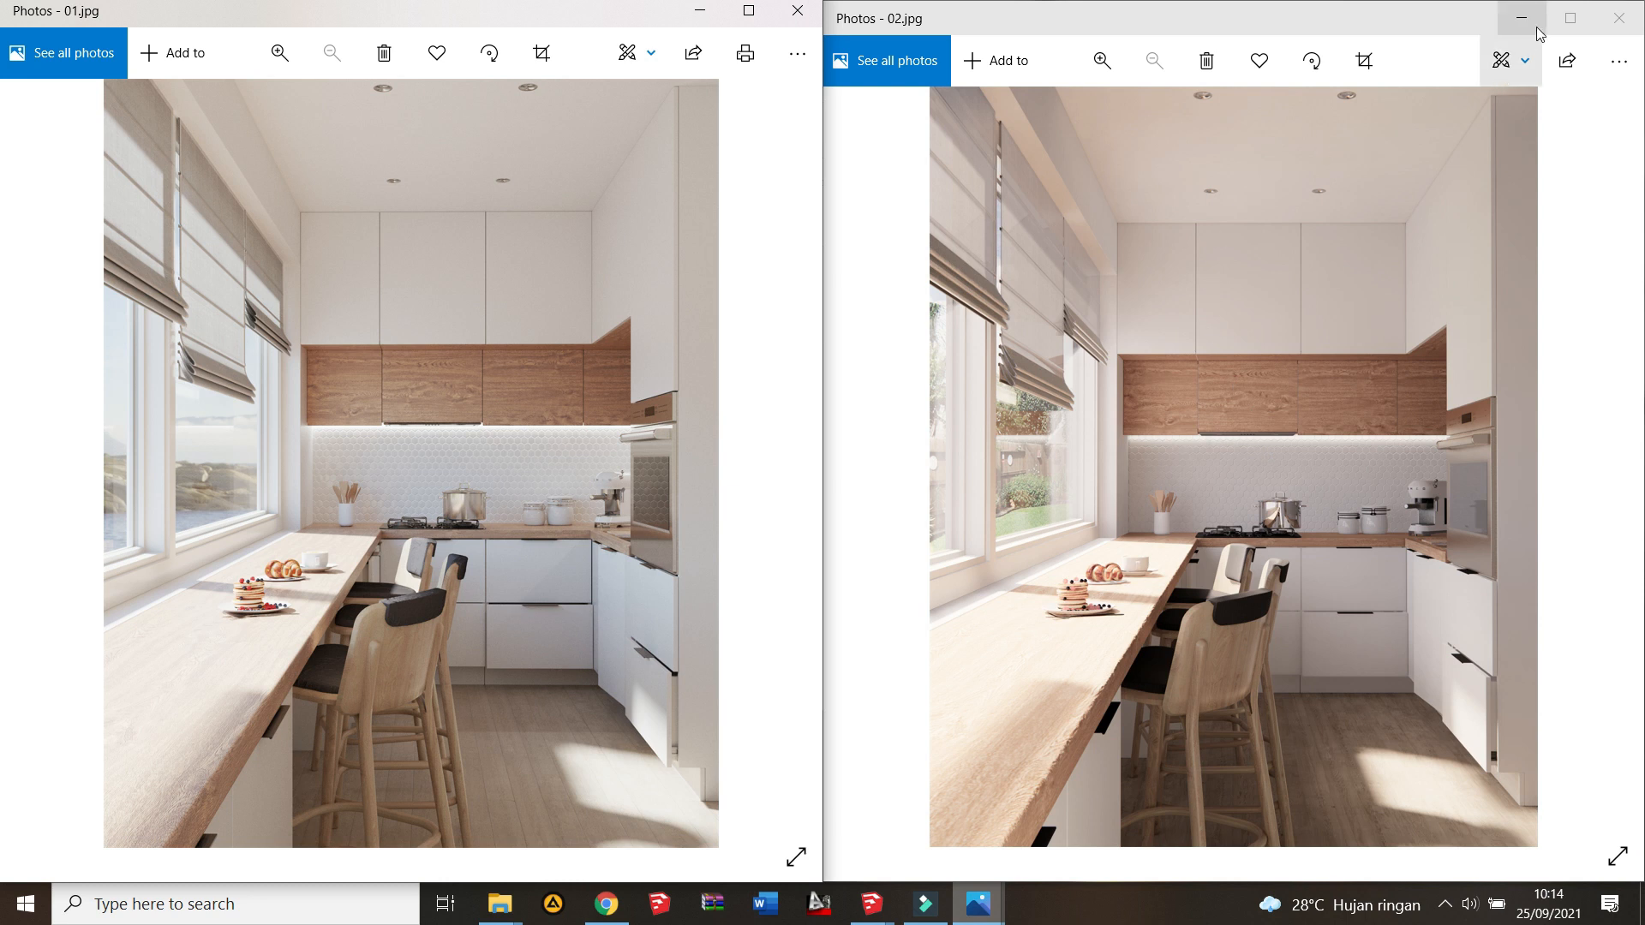
{"action": "left_click", "coordinate": [1565, 28]}
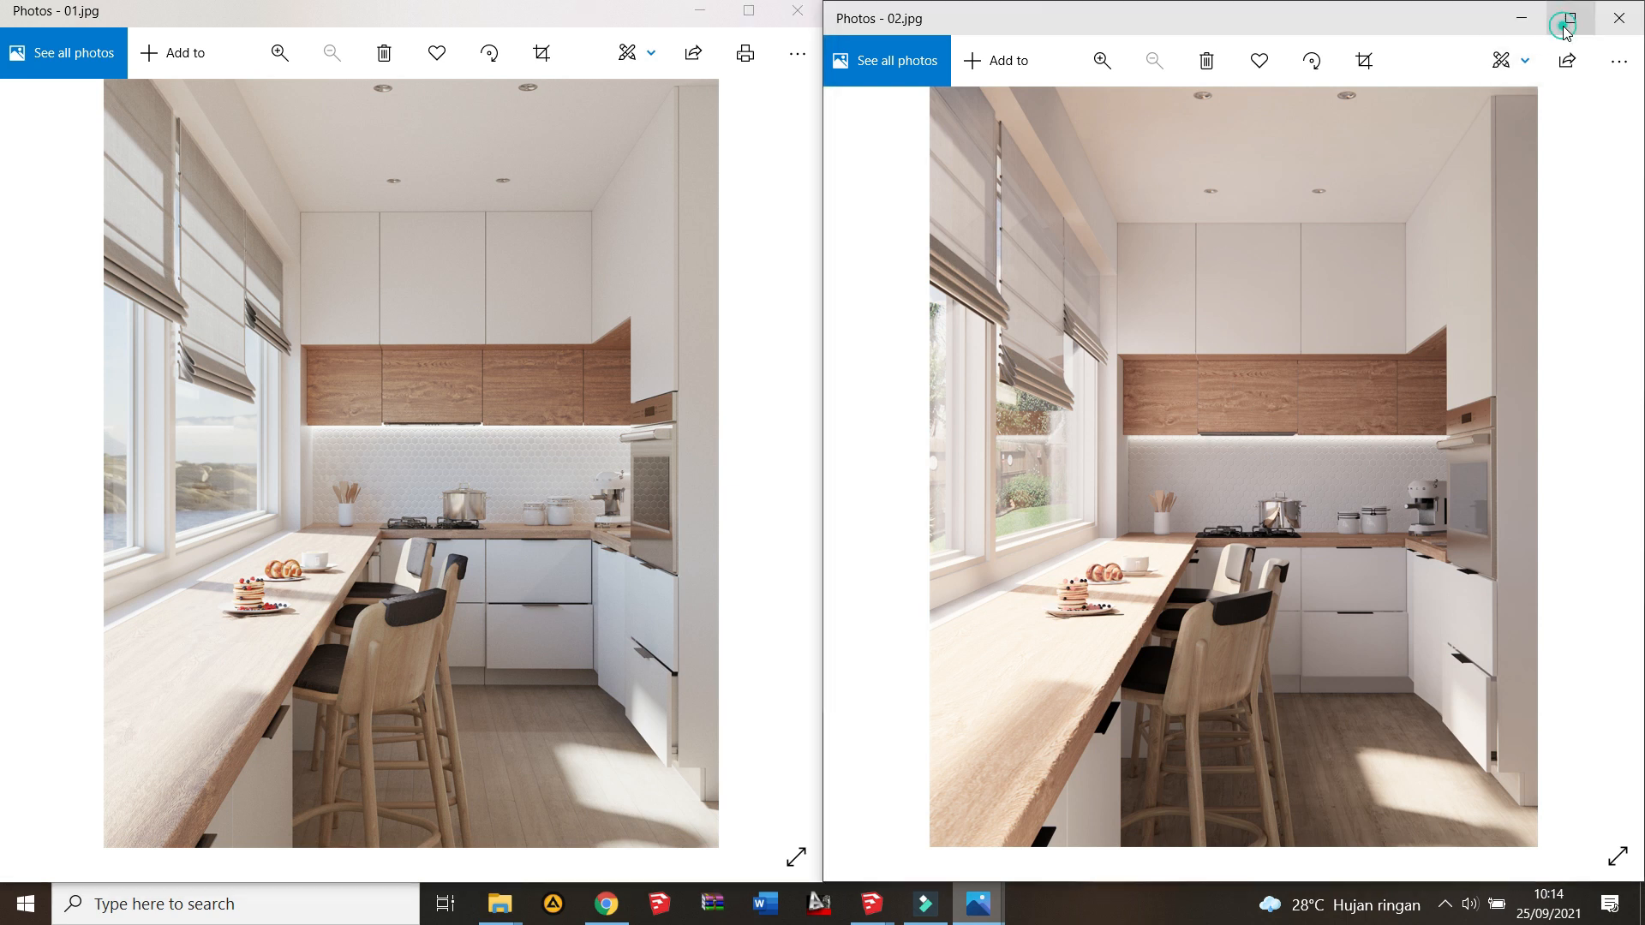